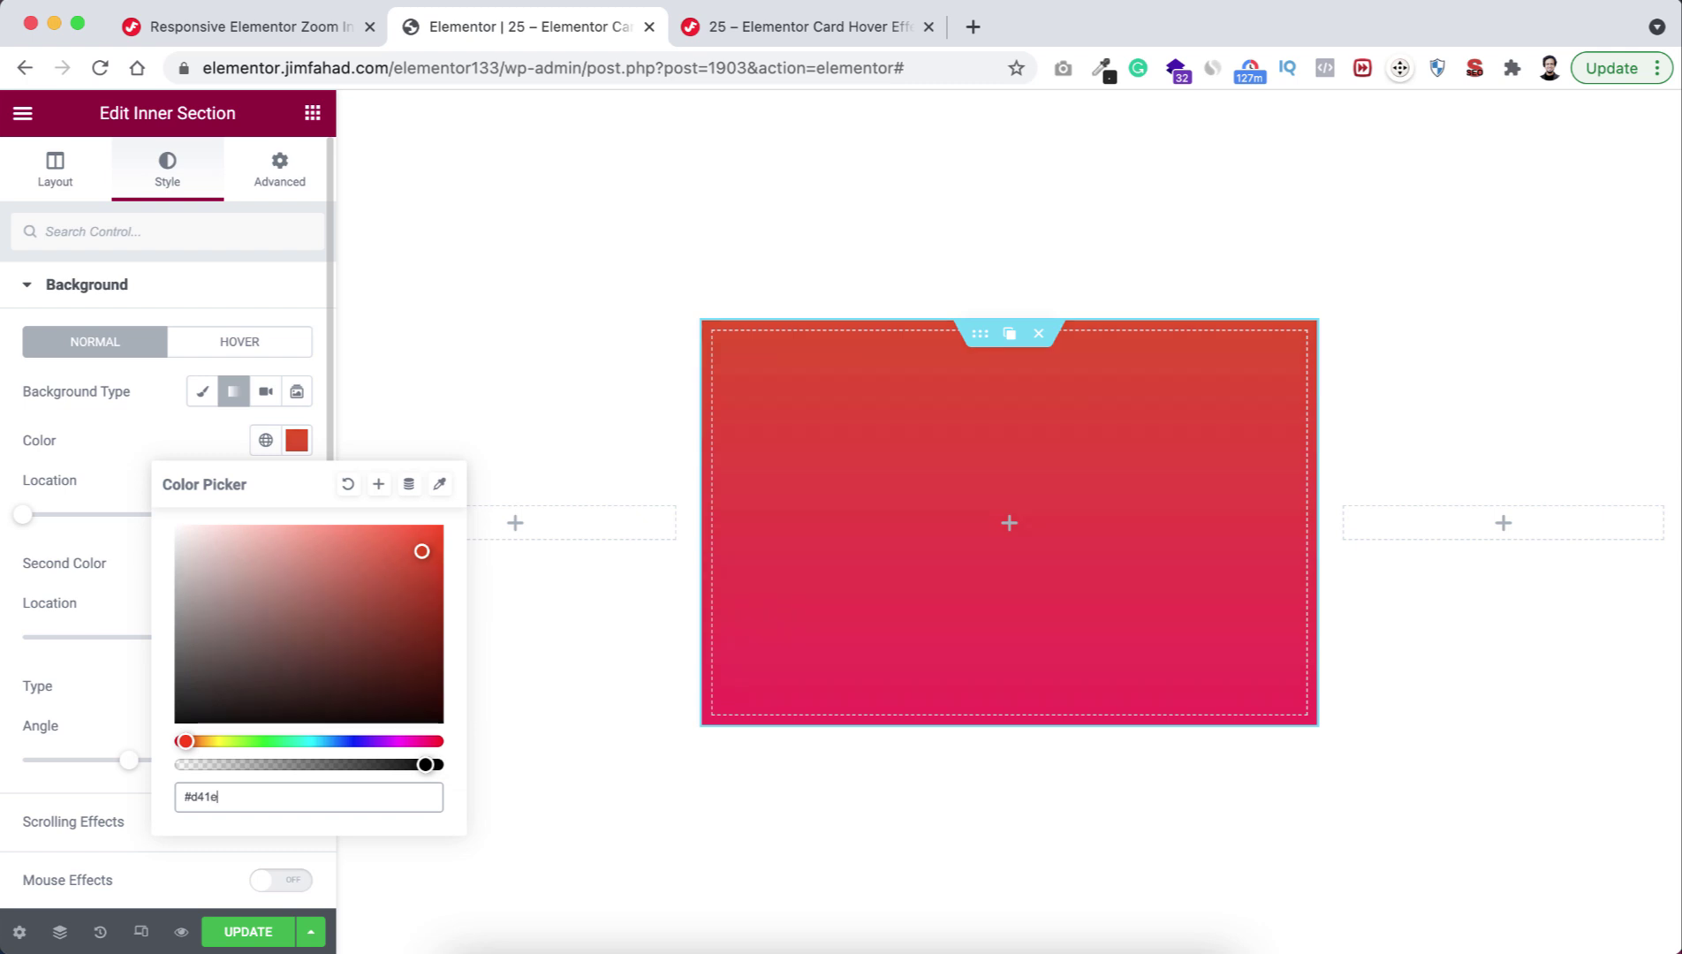
# Give the card gradient colors #d41e3c and #491f8f at a 150° angle.
pyautogui.write('3c')
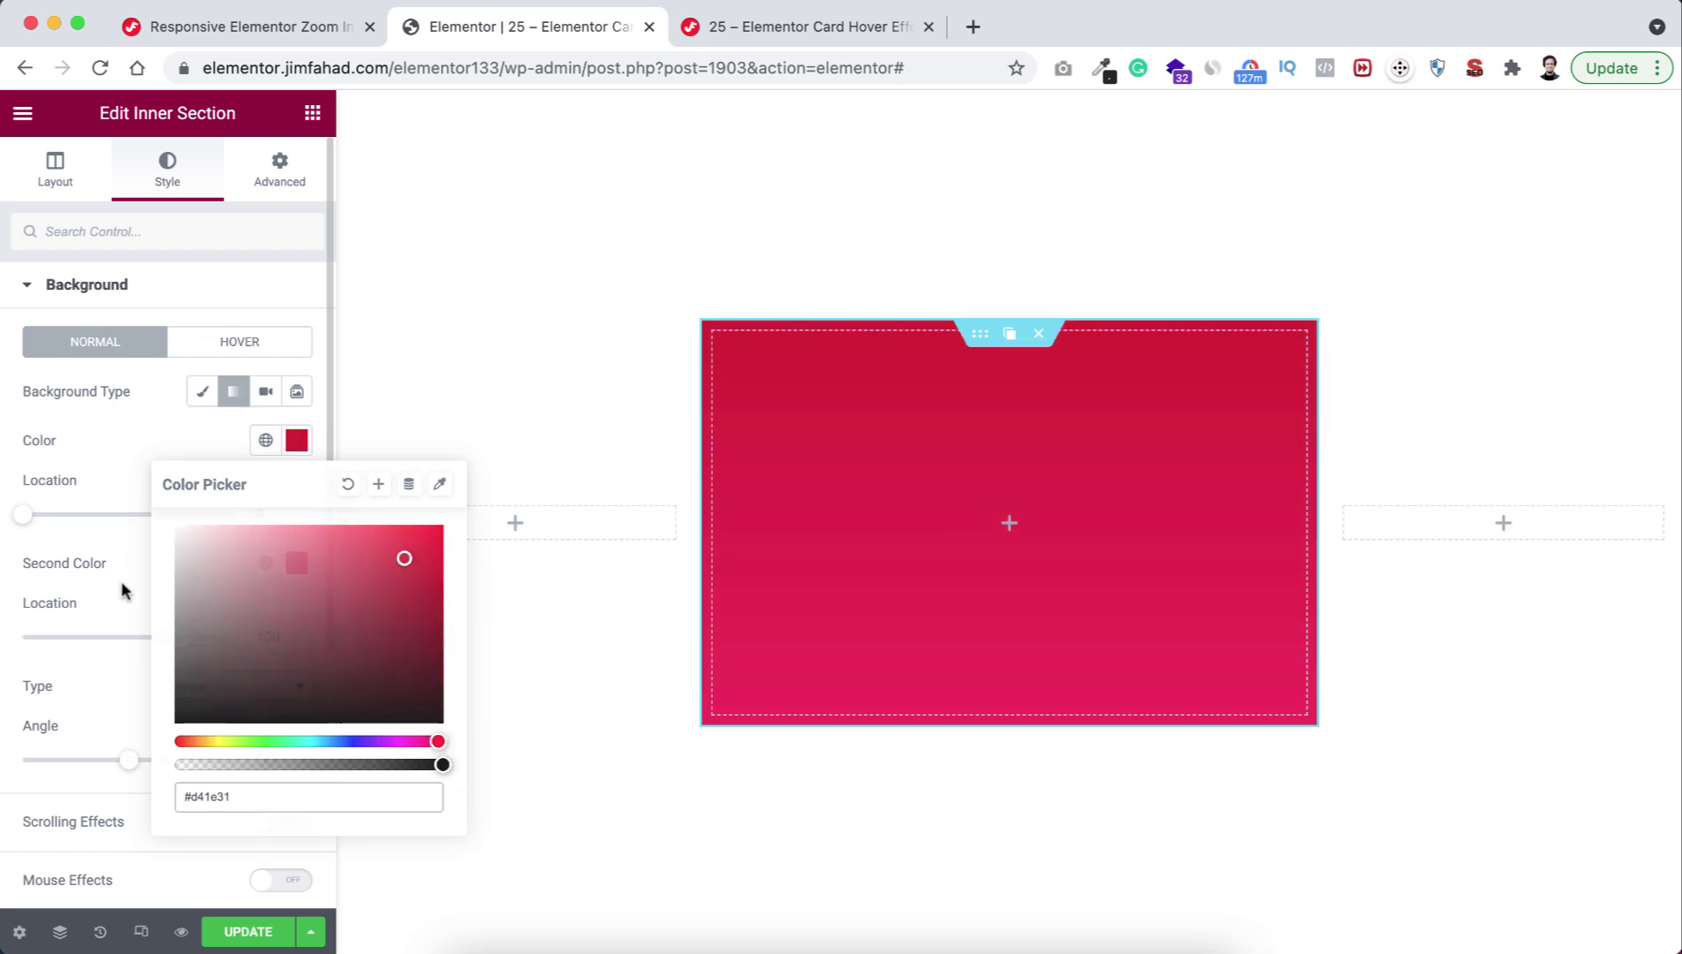
pyautogui.click(124, 589)
pyautogui.click(297, 565)
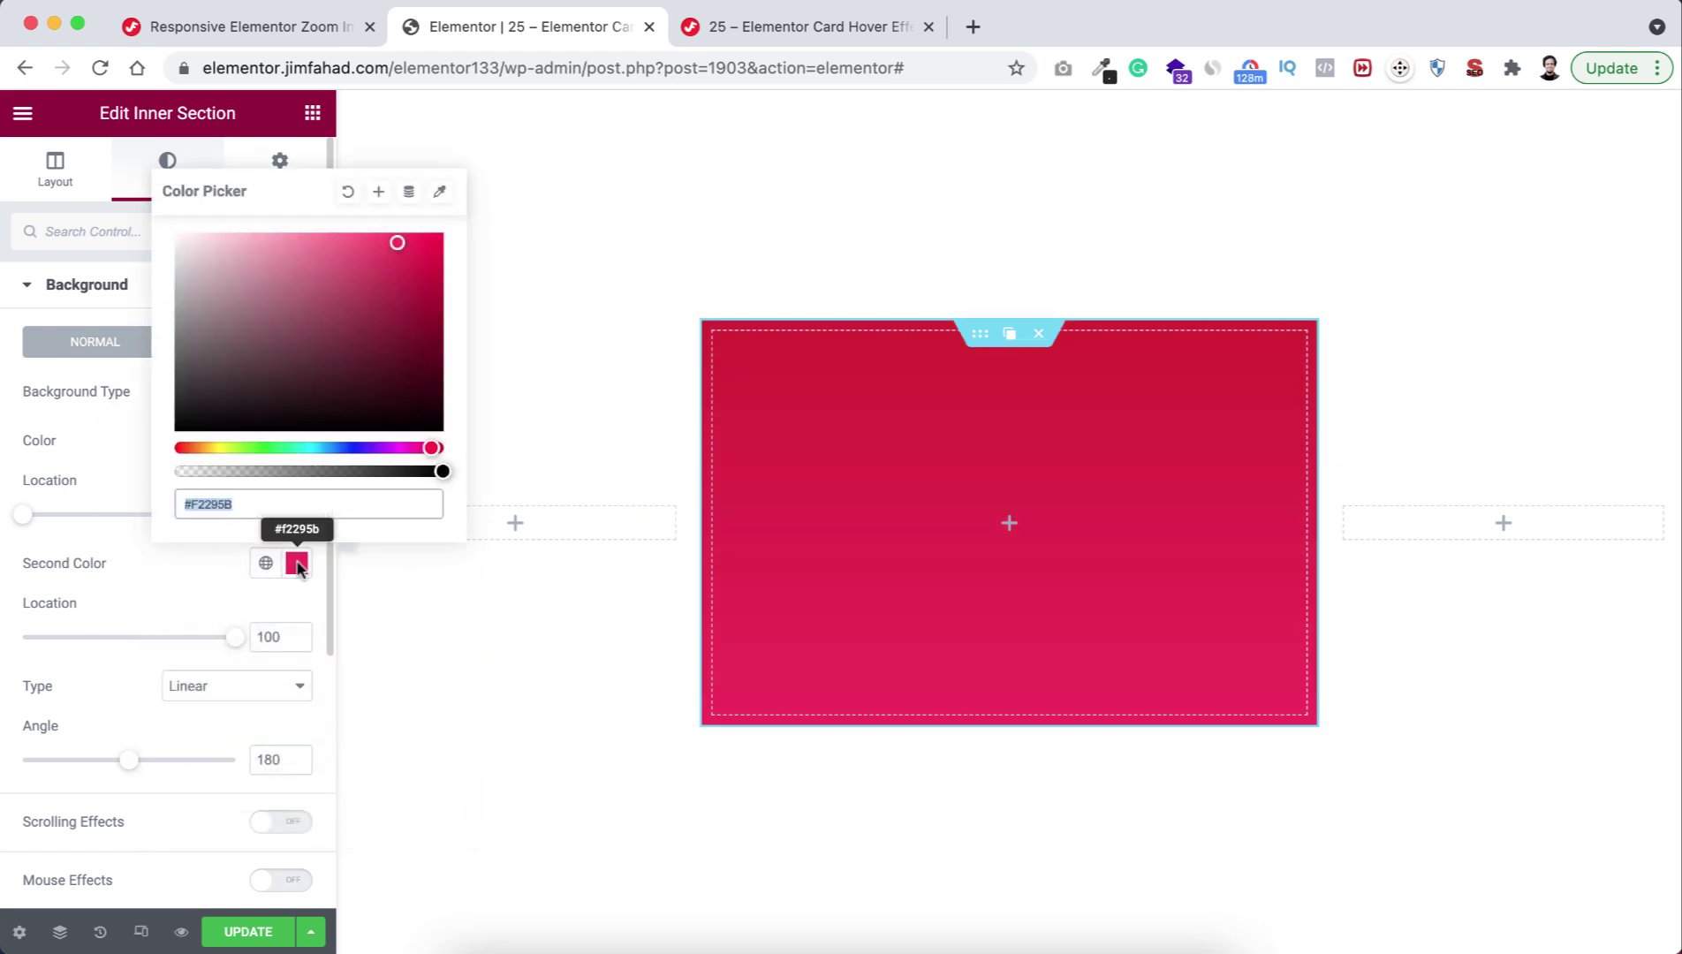
pyautogui.write('#491f8f')
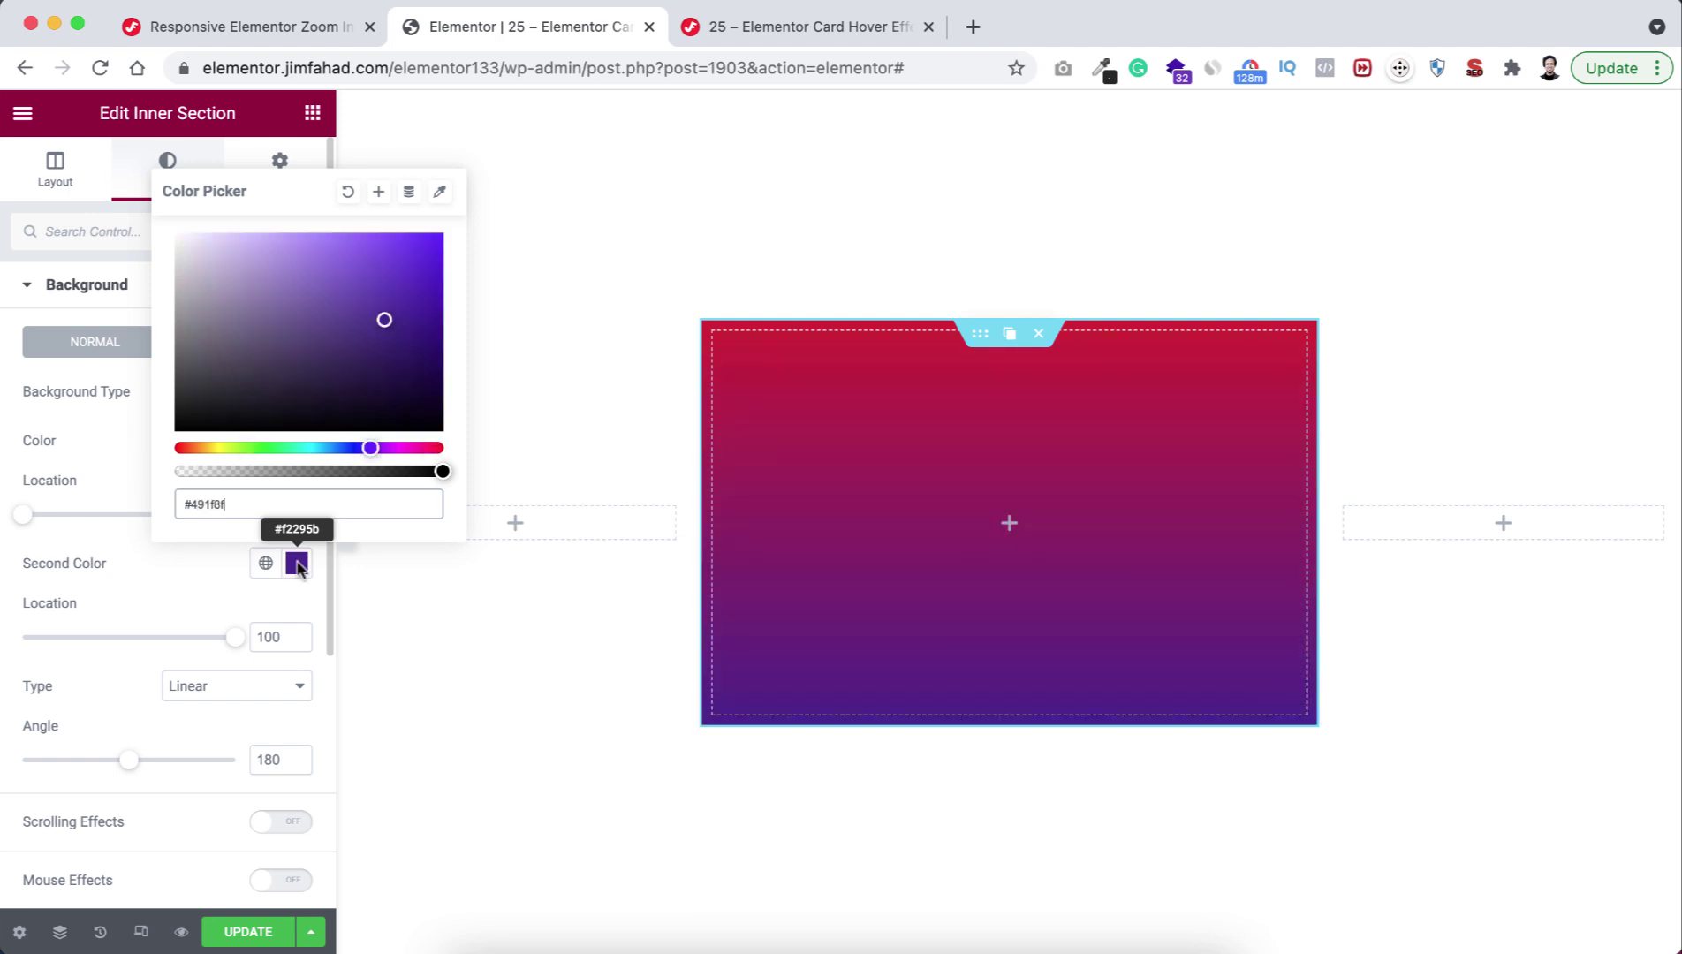
pyautogui.click(231, 740)
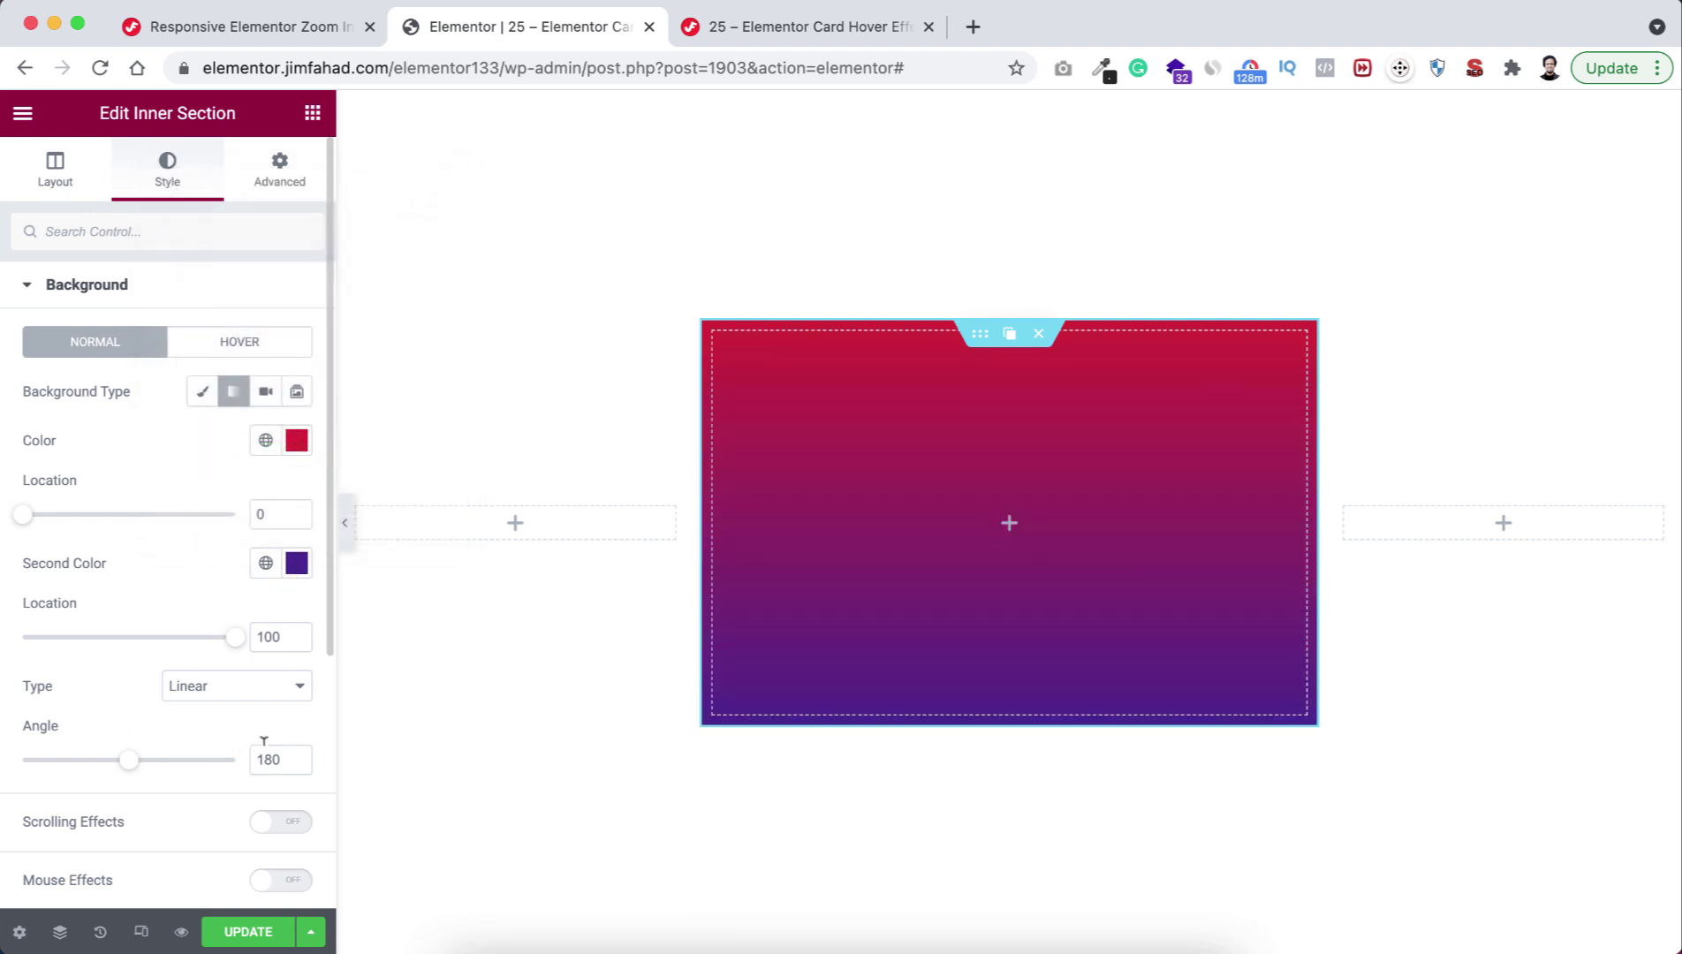
pyautogui.moveTo(262, 753); pyautogui.dragTo(268, 755)
pyautogui.write('5')
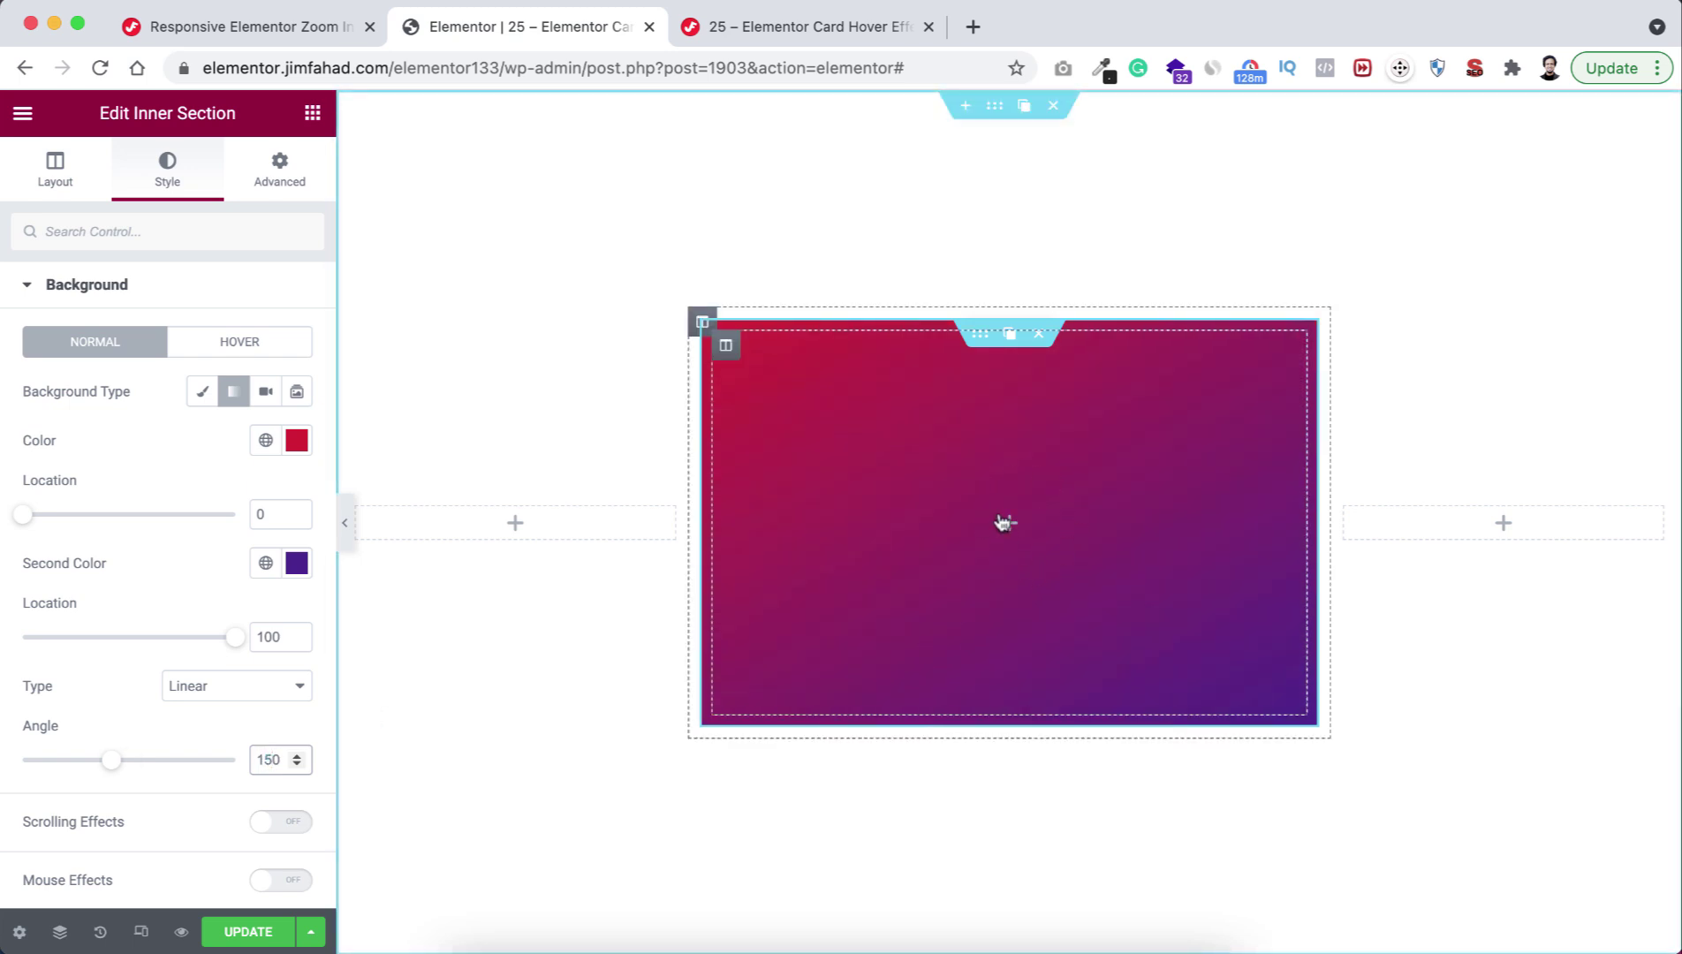
pyautogui.click(1008, 527)
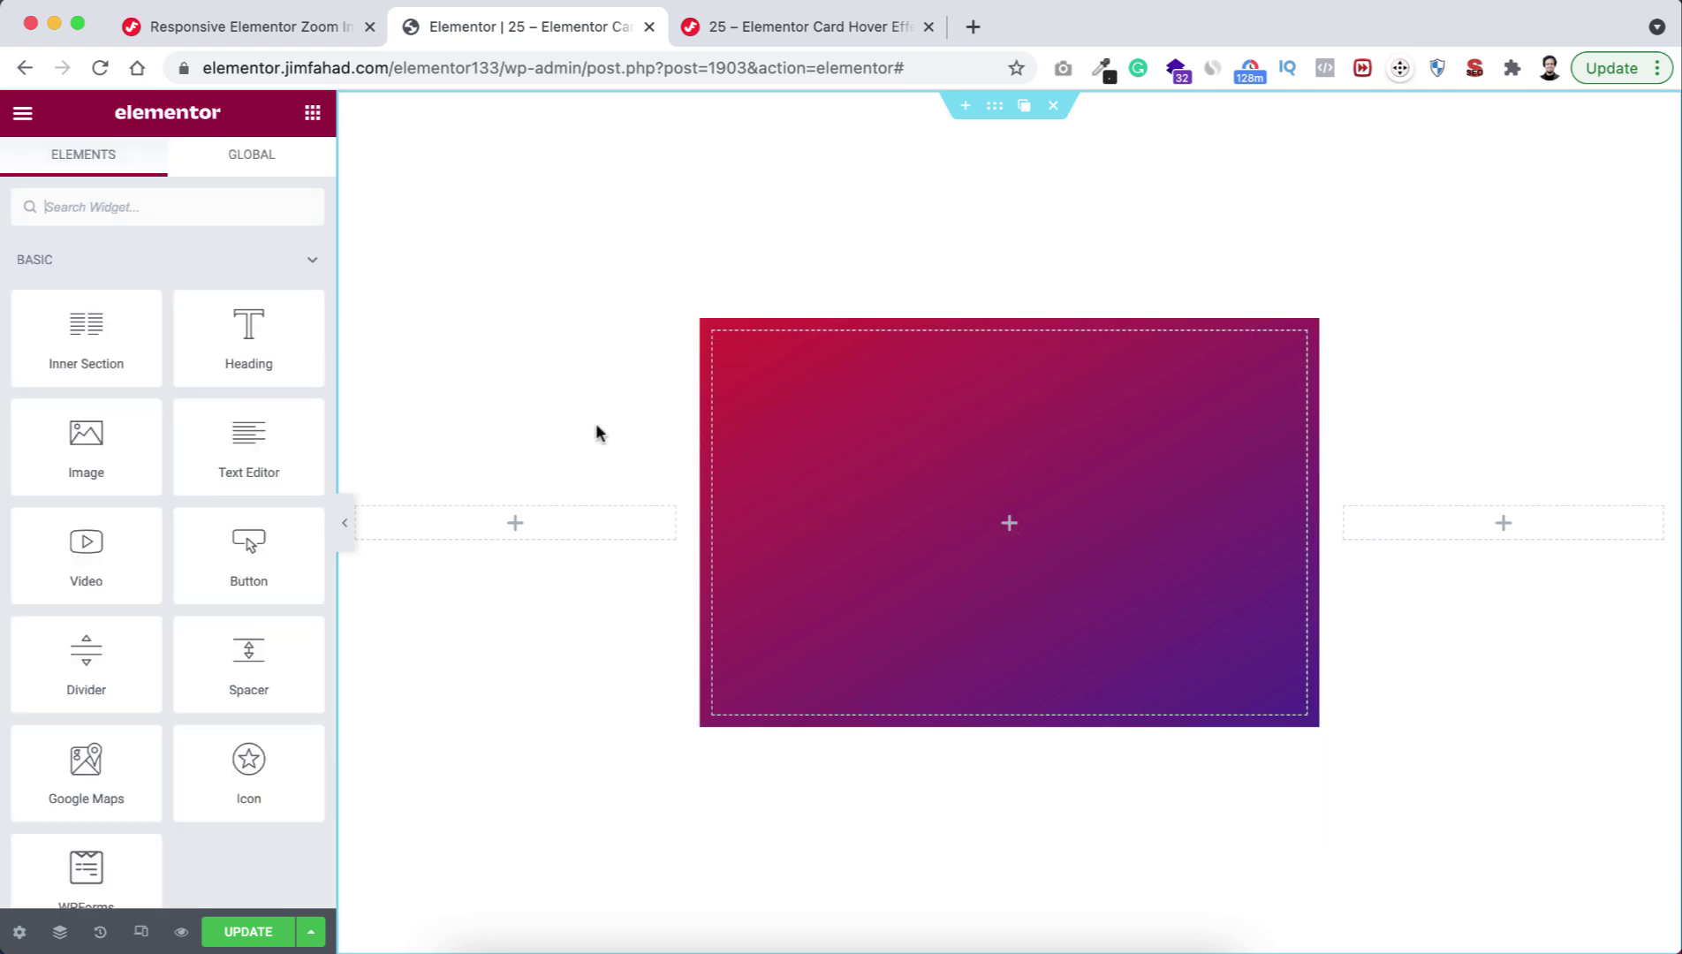
pyautogui.moveTo(248, 331); pyautogui.dragTo(976, 511)
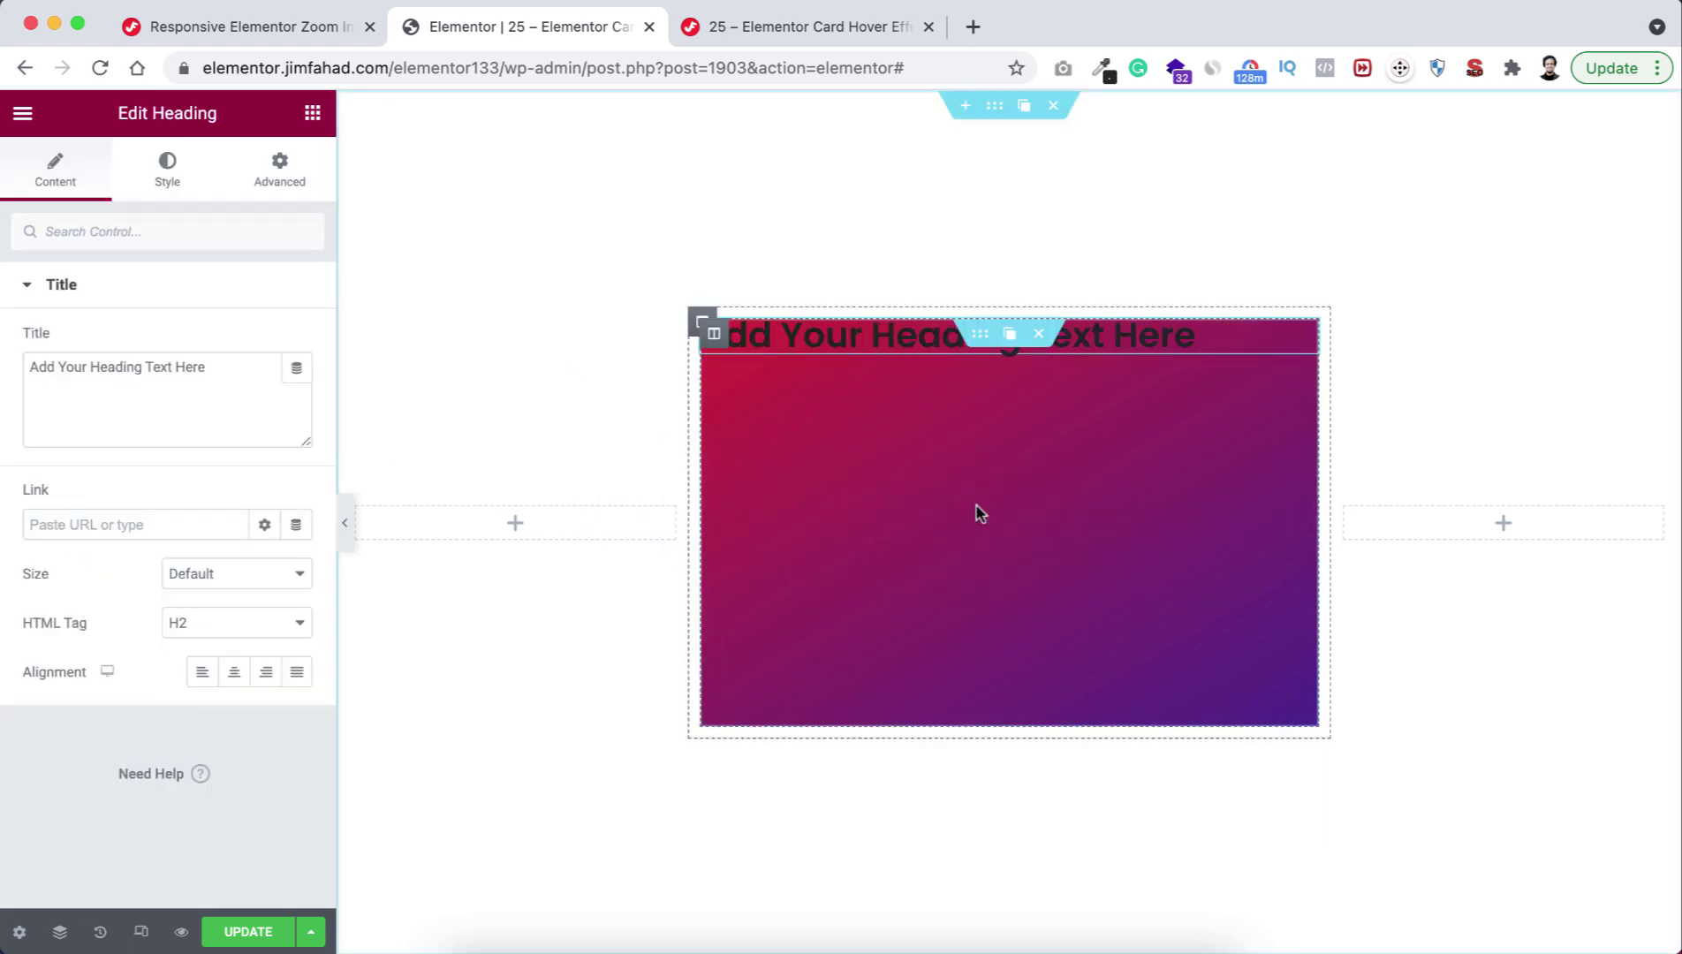
pyautogui.moveTo(214, 365); pyautogui.dragTo(3, 369)
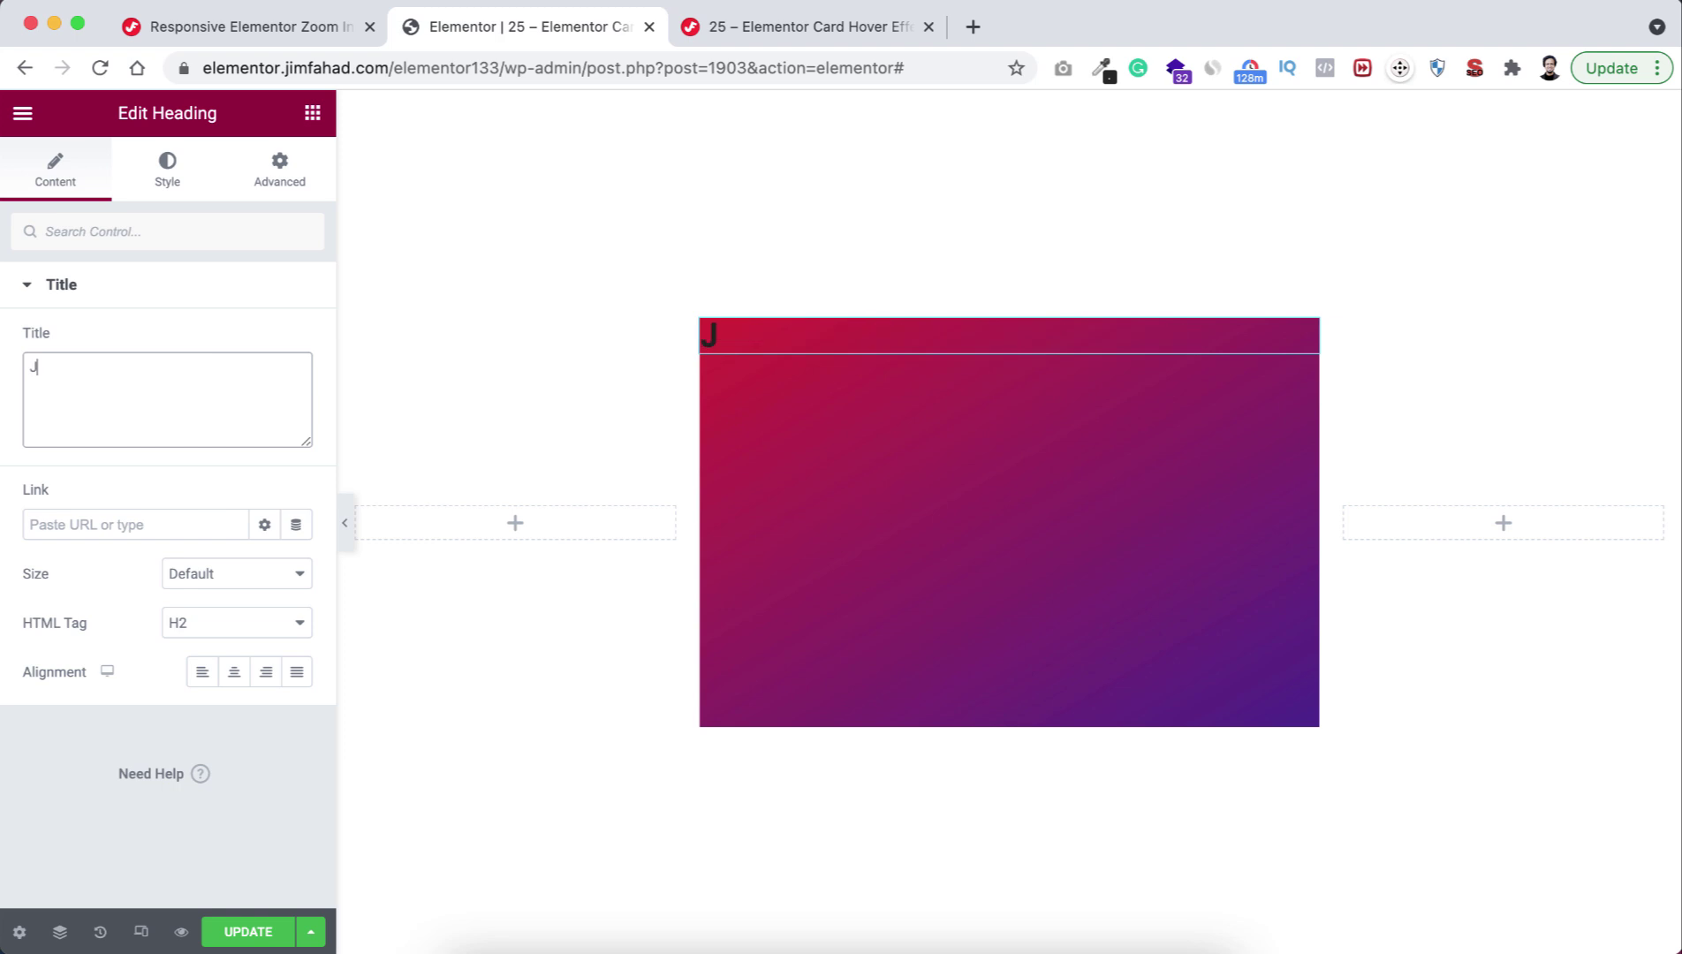
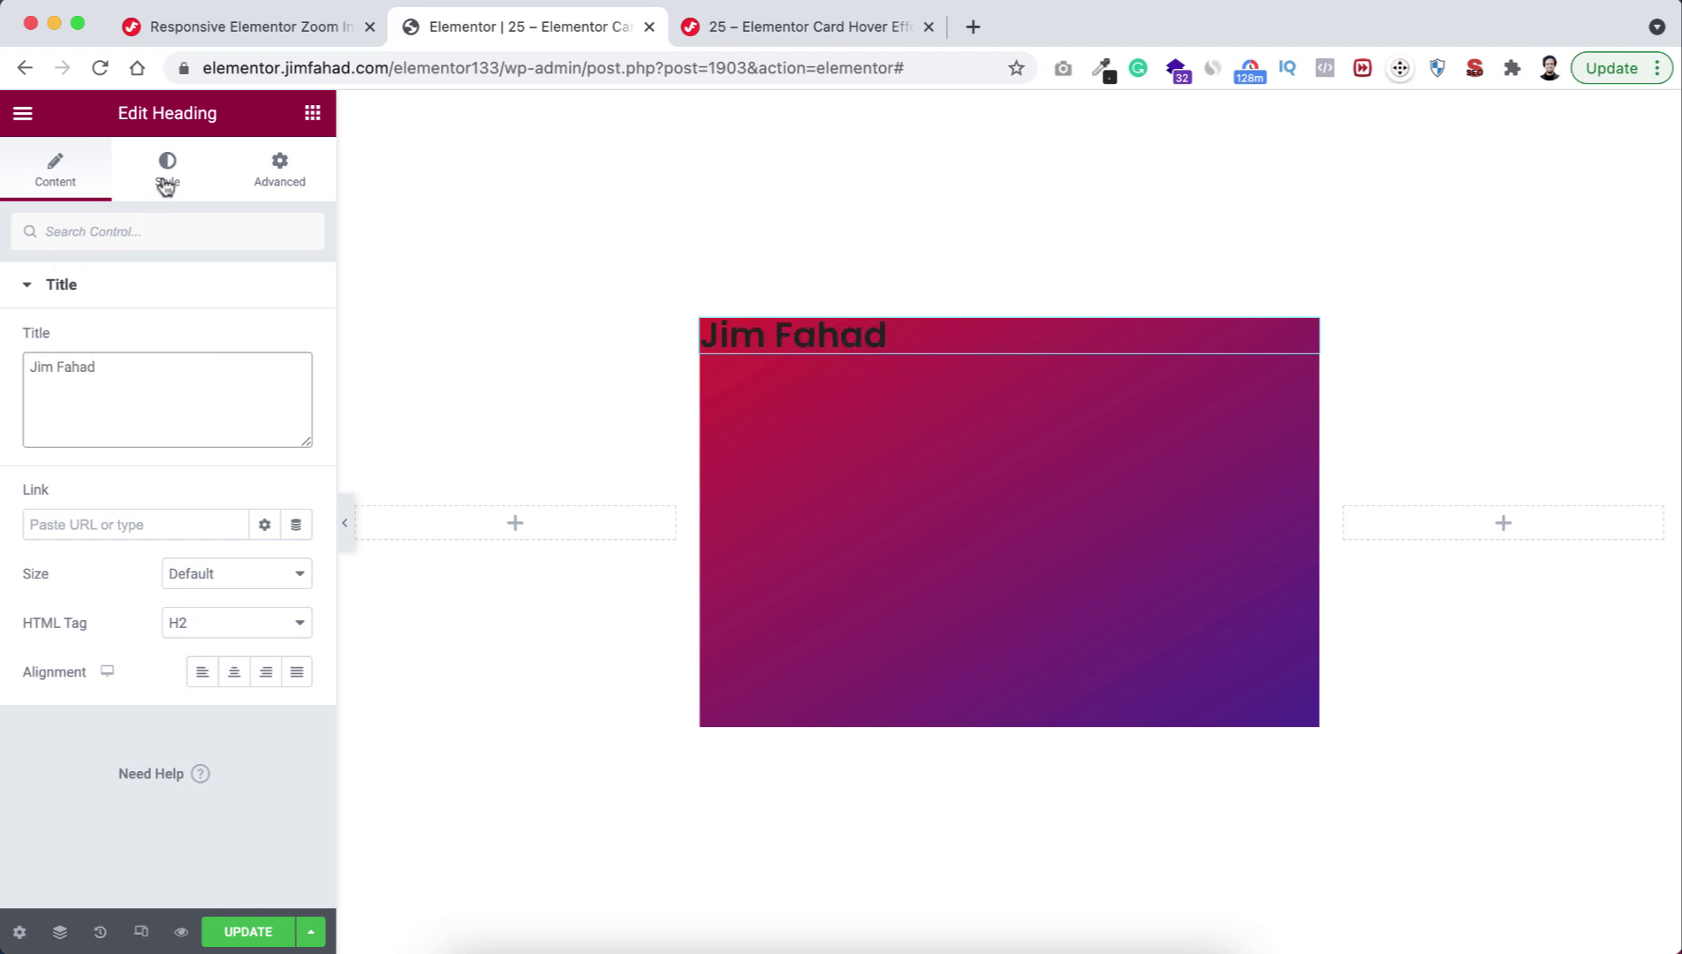
# Style the heading white, 30 px font size and weight 700.
pyautogui.click(167, 169)
pyautogui.click(296, 345)
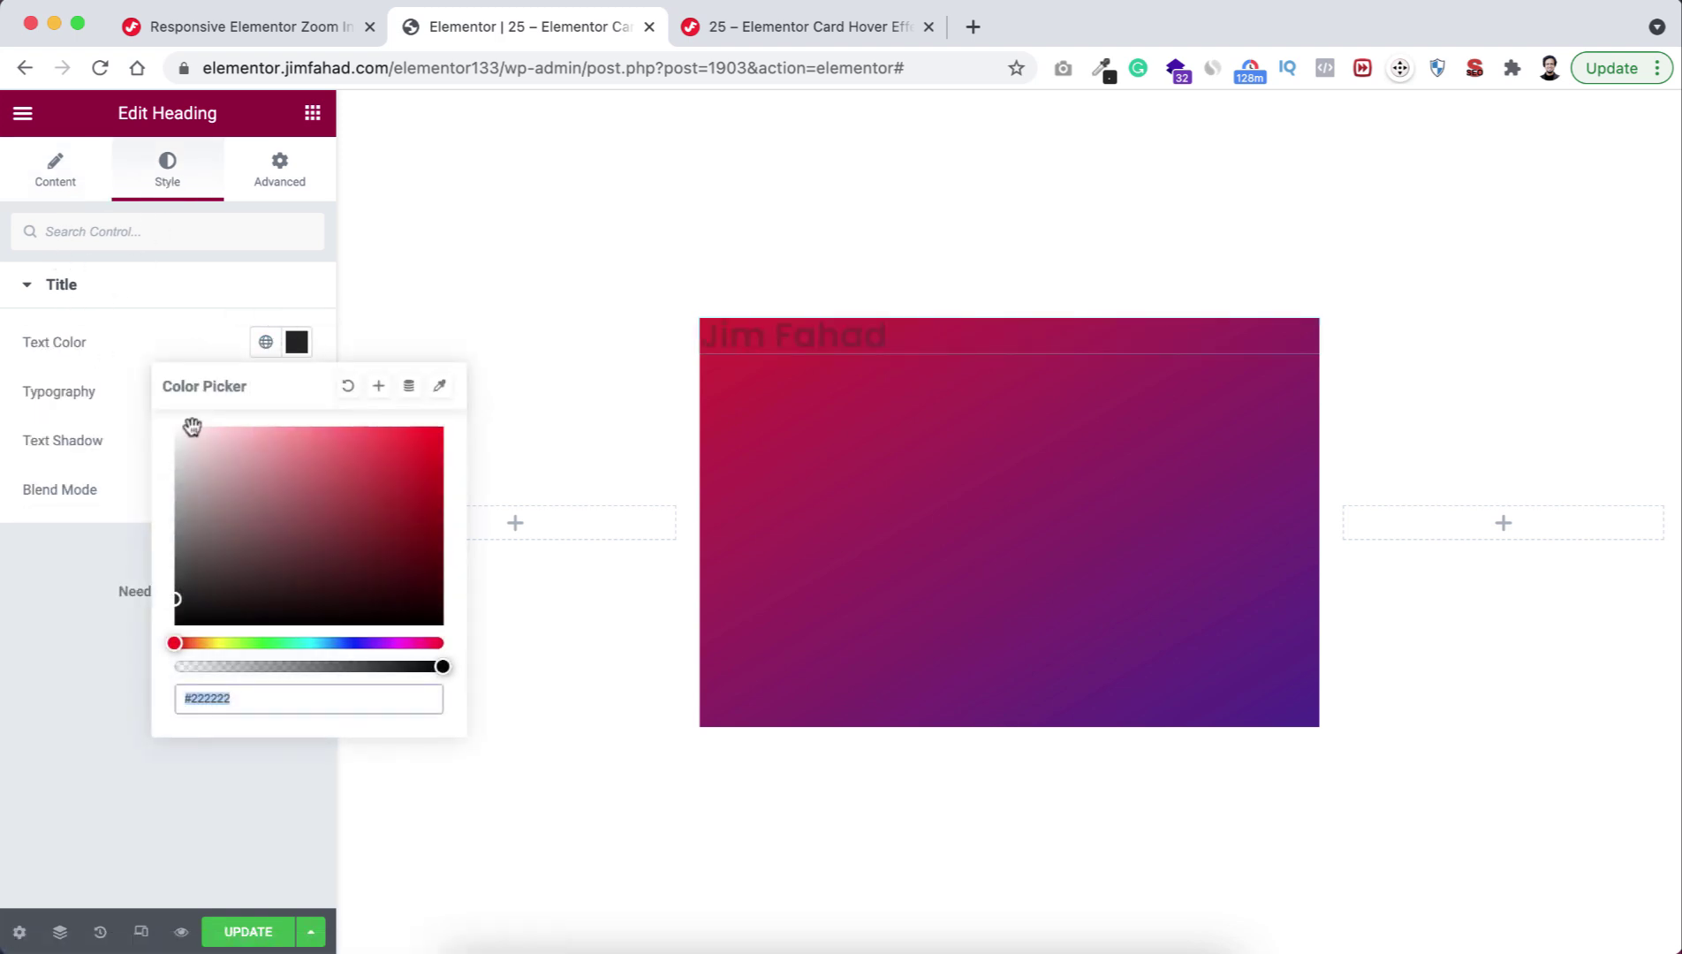
pyautogui.click(179, 429)
pyautogui.click(121, 386)
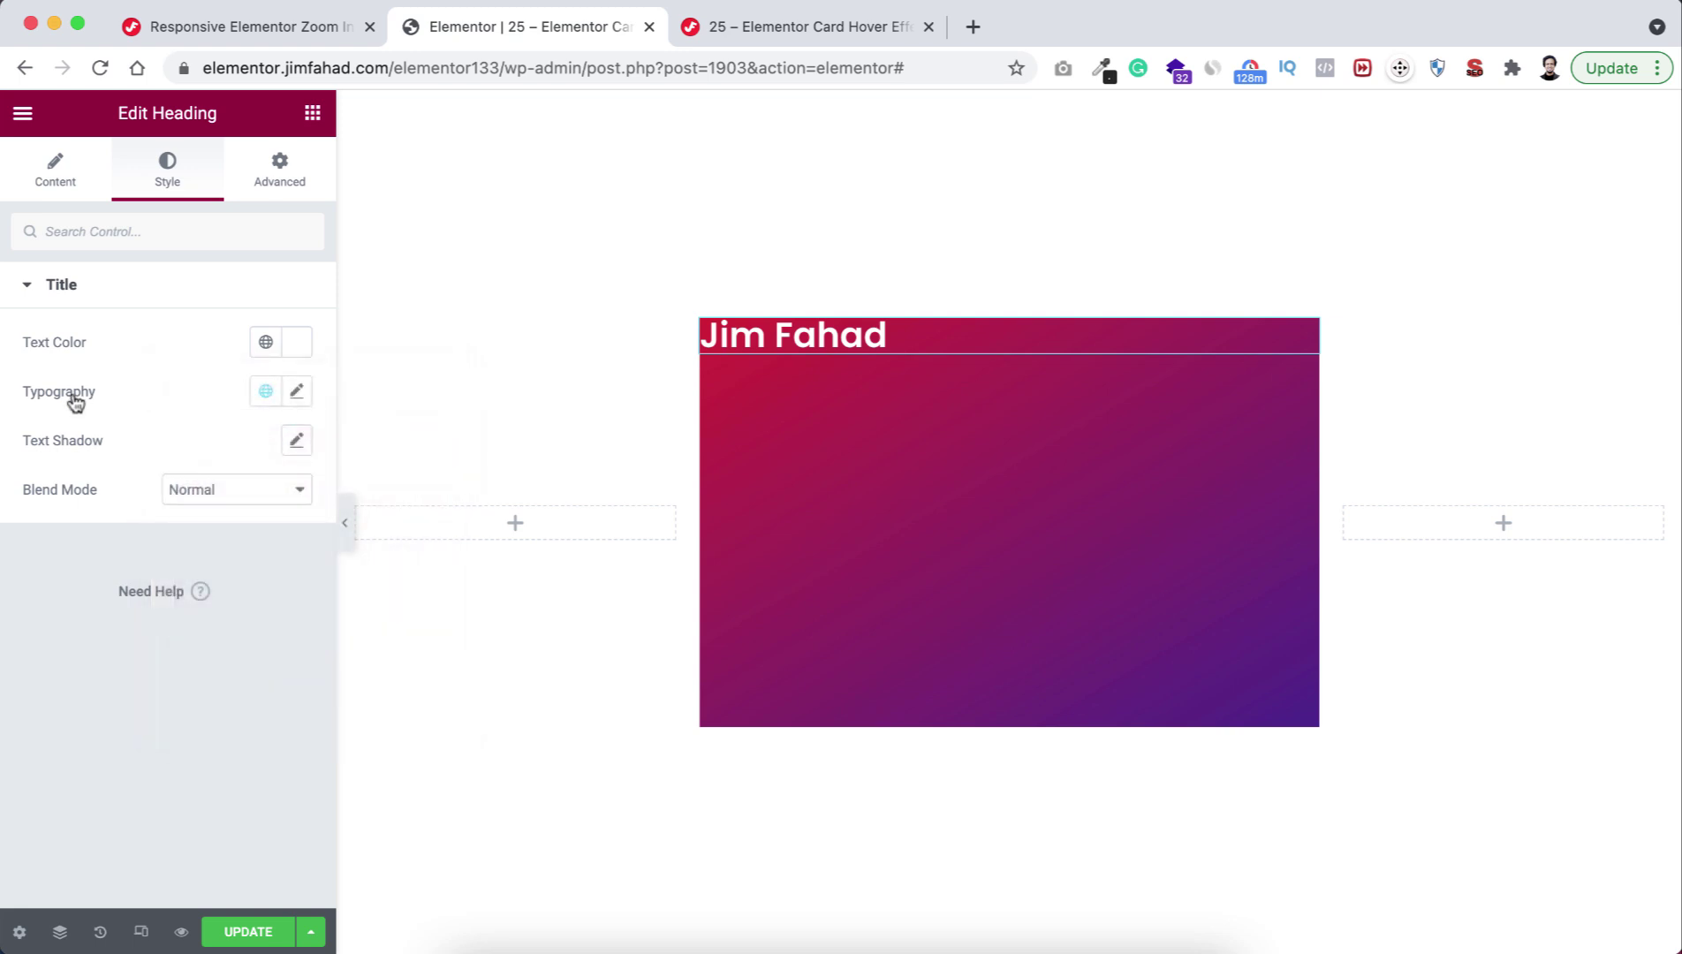
pyautogui.click(297, 391)
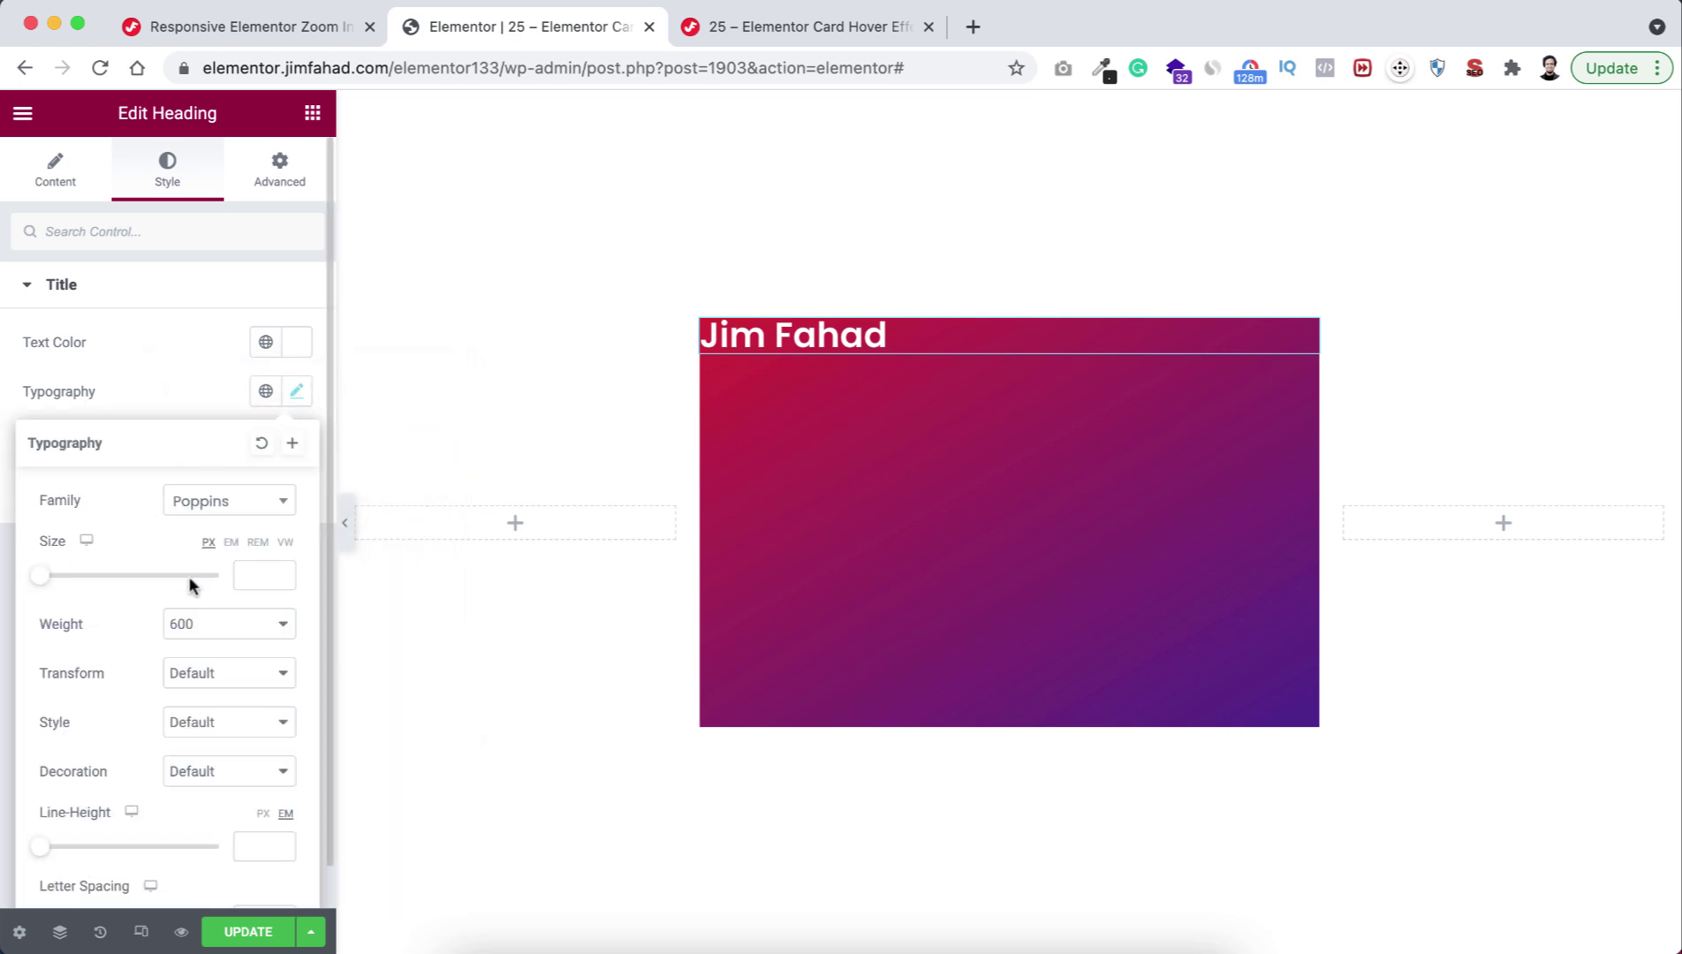
pyautogui.click(252, 575)
pyautogui.write('30')
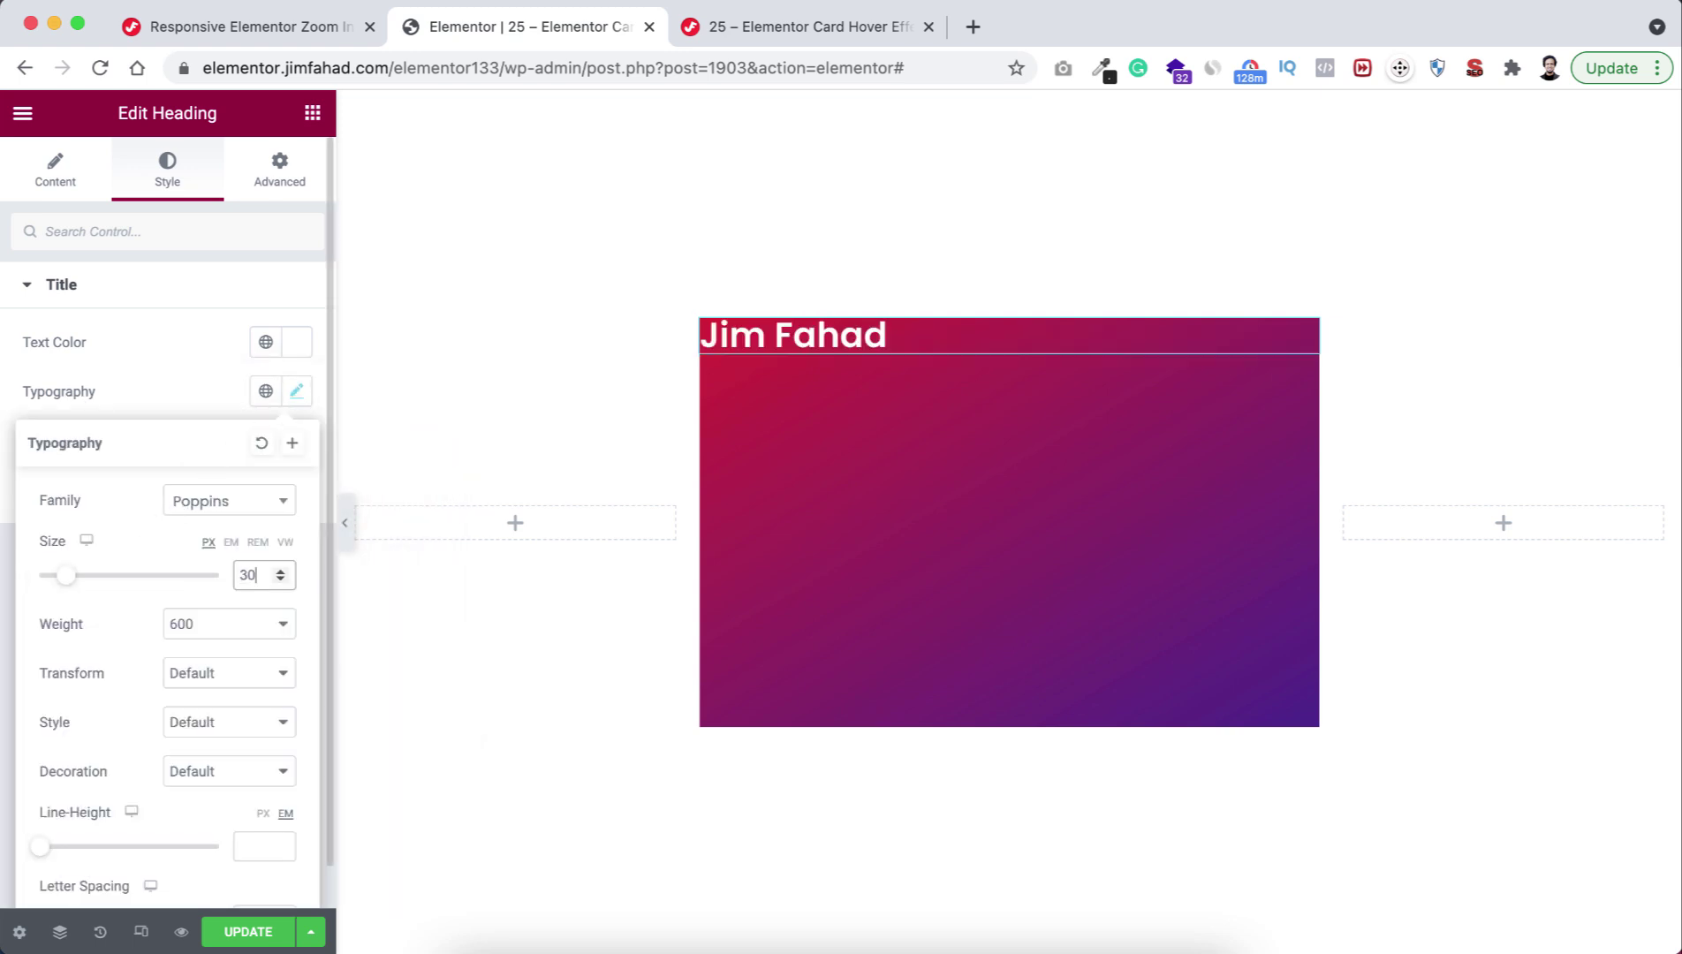
pyautogui.click(201, 638)
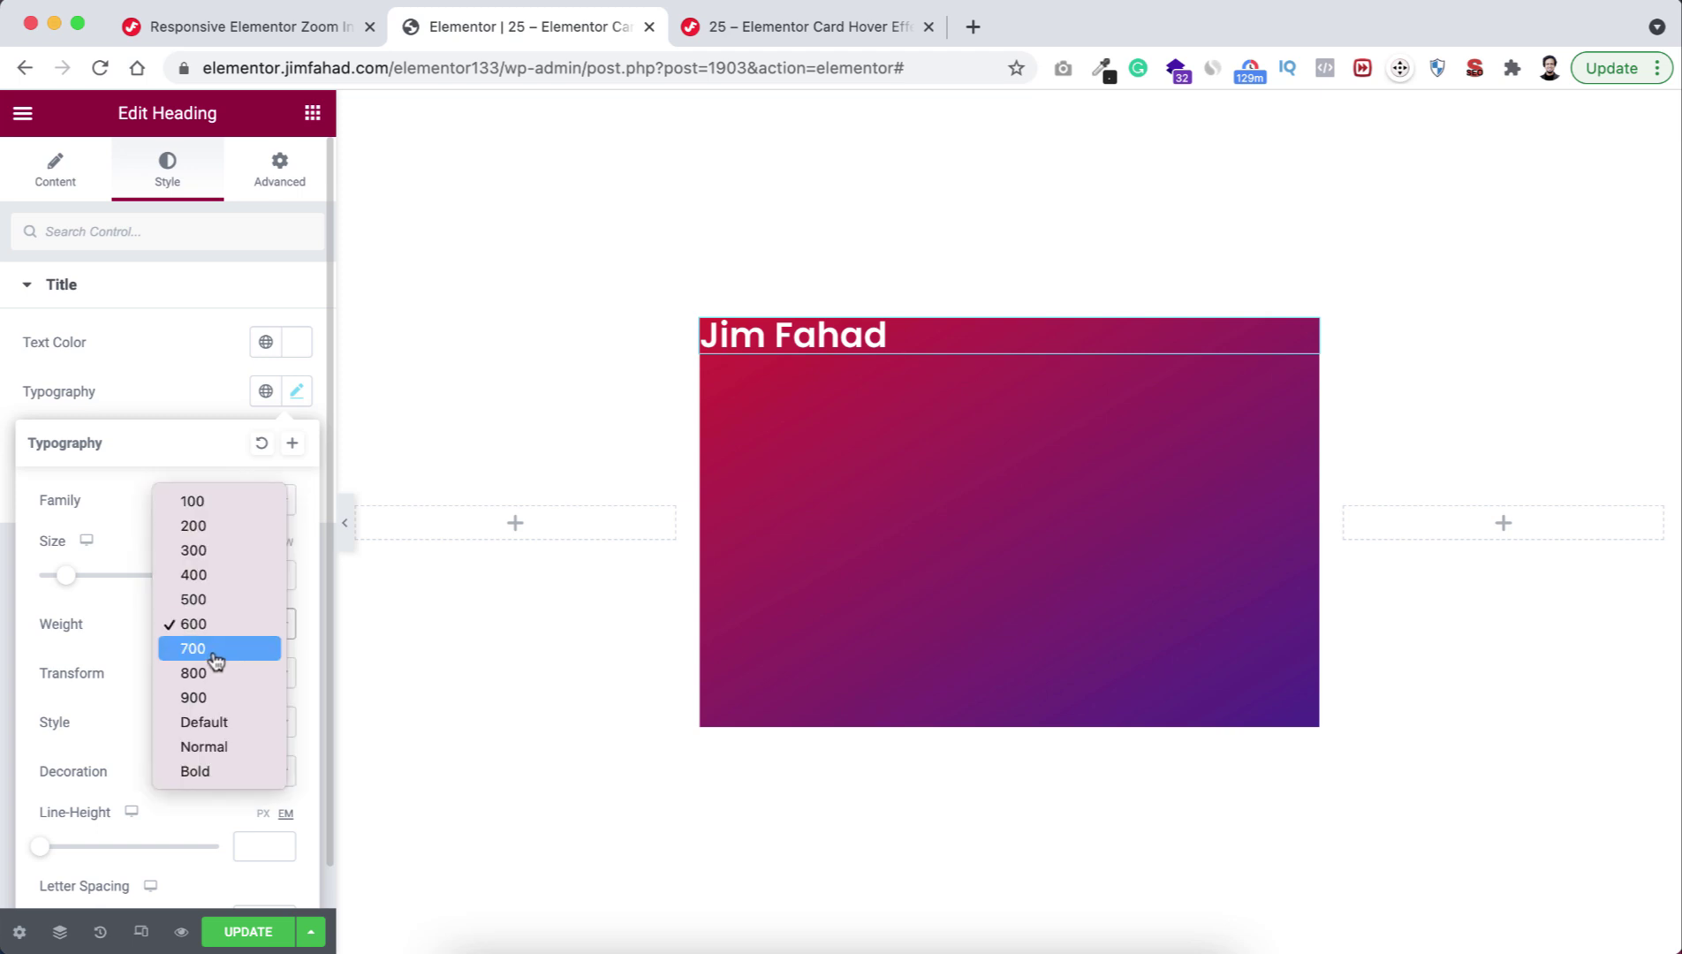
pyautogui.click(212, 651)
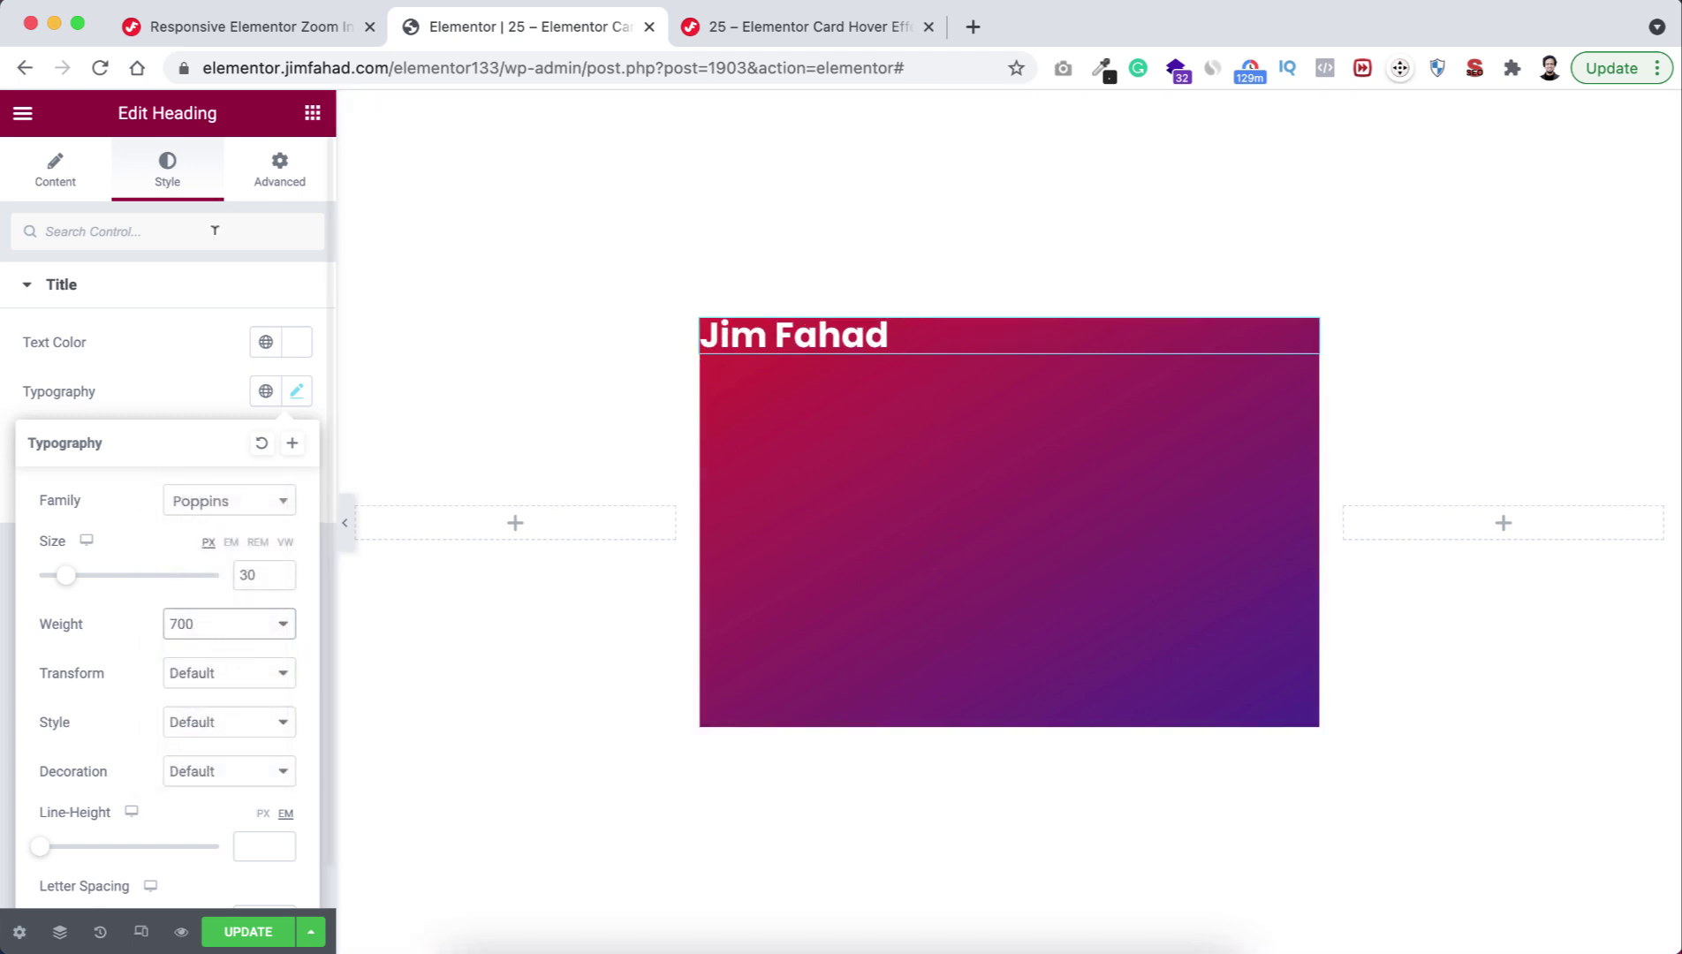
pyautogui.click(311, 119)
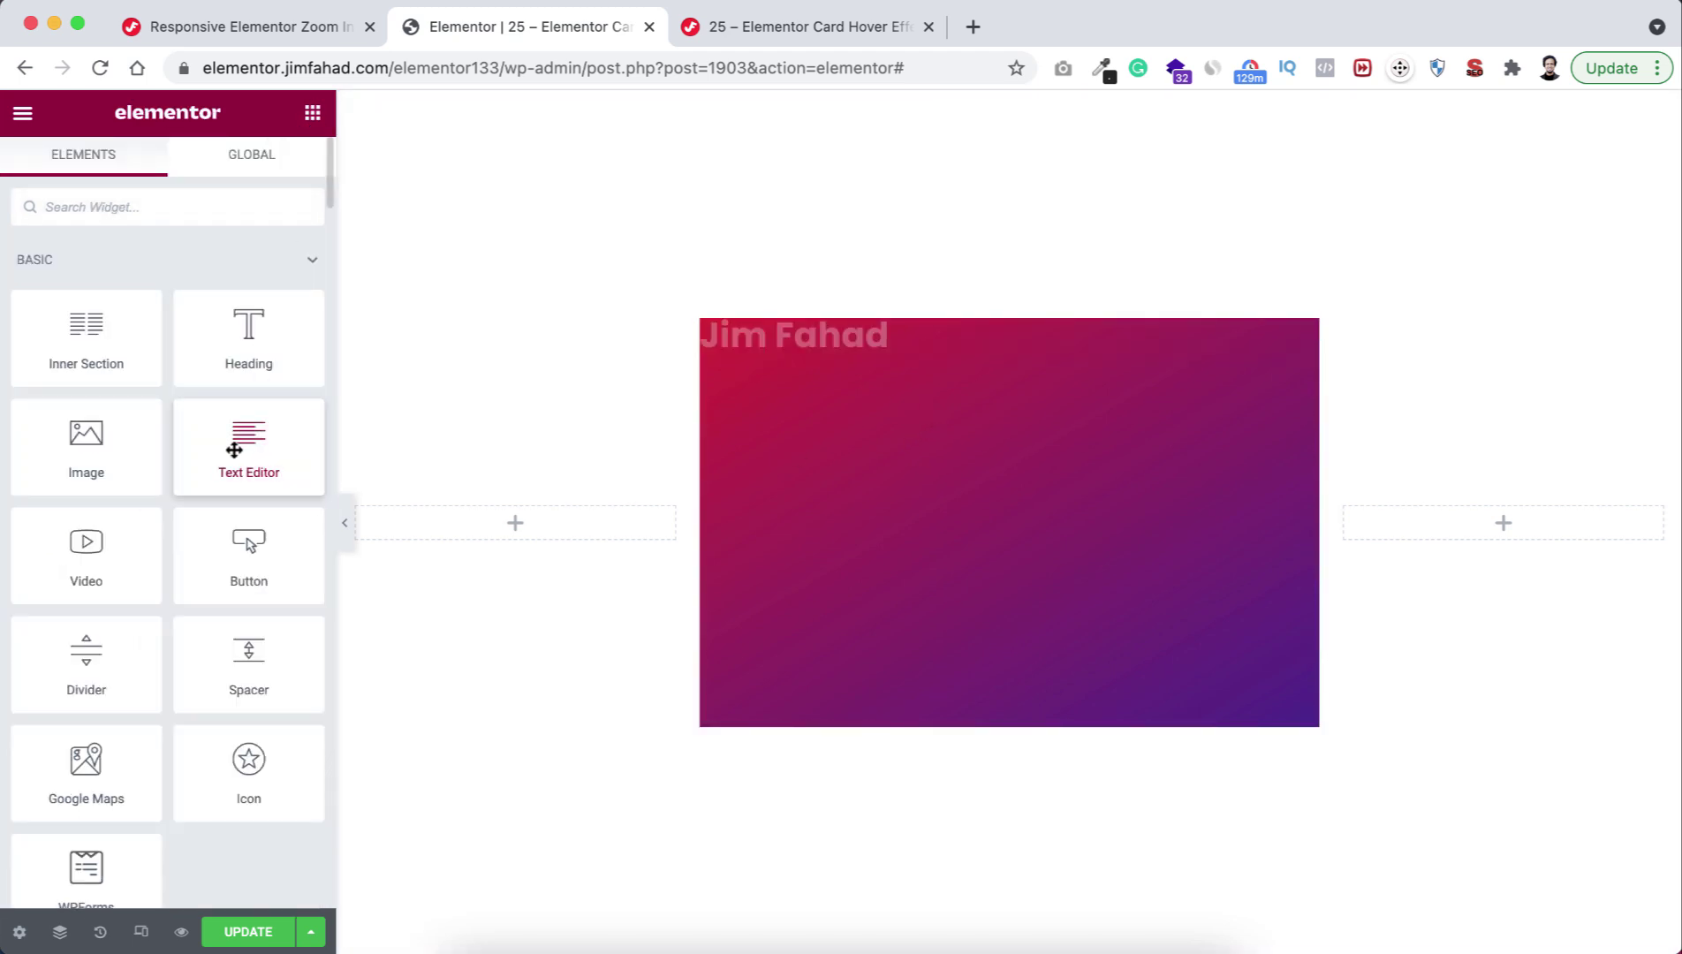
# Add a Text Editor paragraph below the heading with white text.
pyautogui.moveTo(234, 450); pyautogui.dragTo(861, 388)
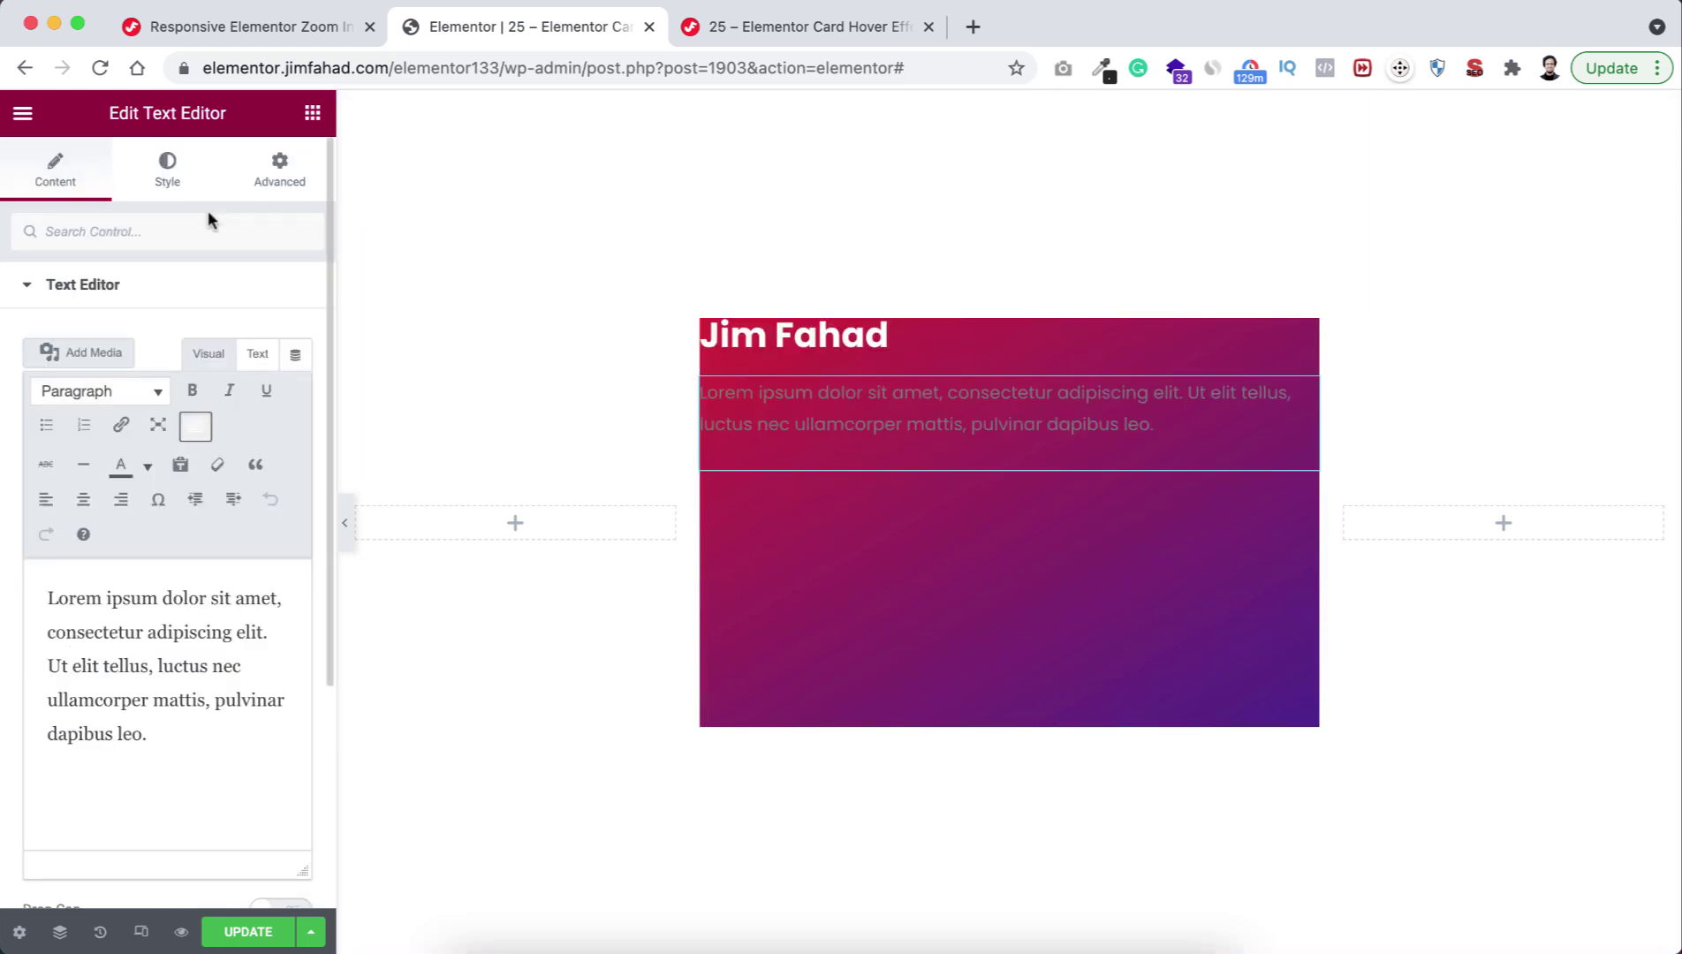
pyautogui.click(176, 166)
pyautogui.click(297, 392)
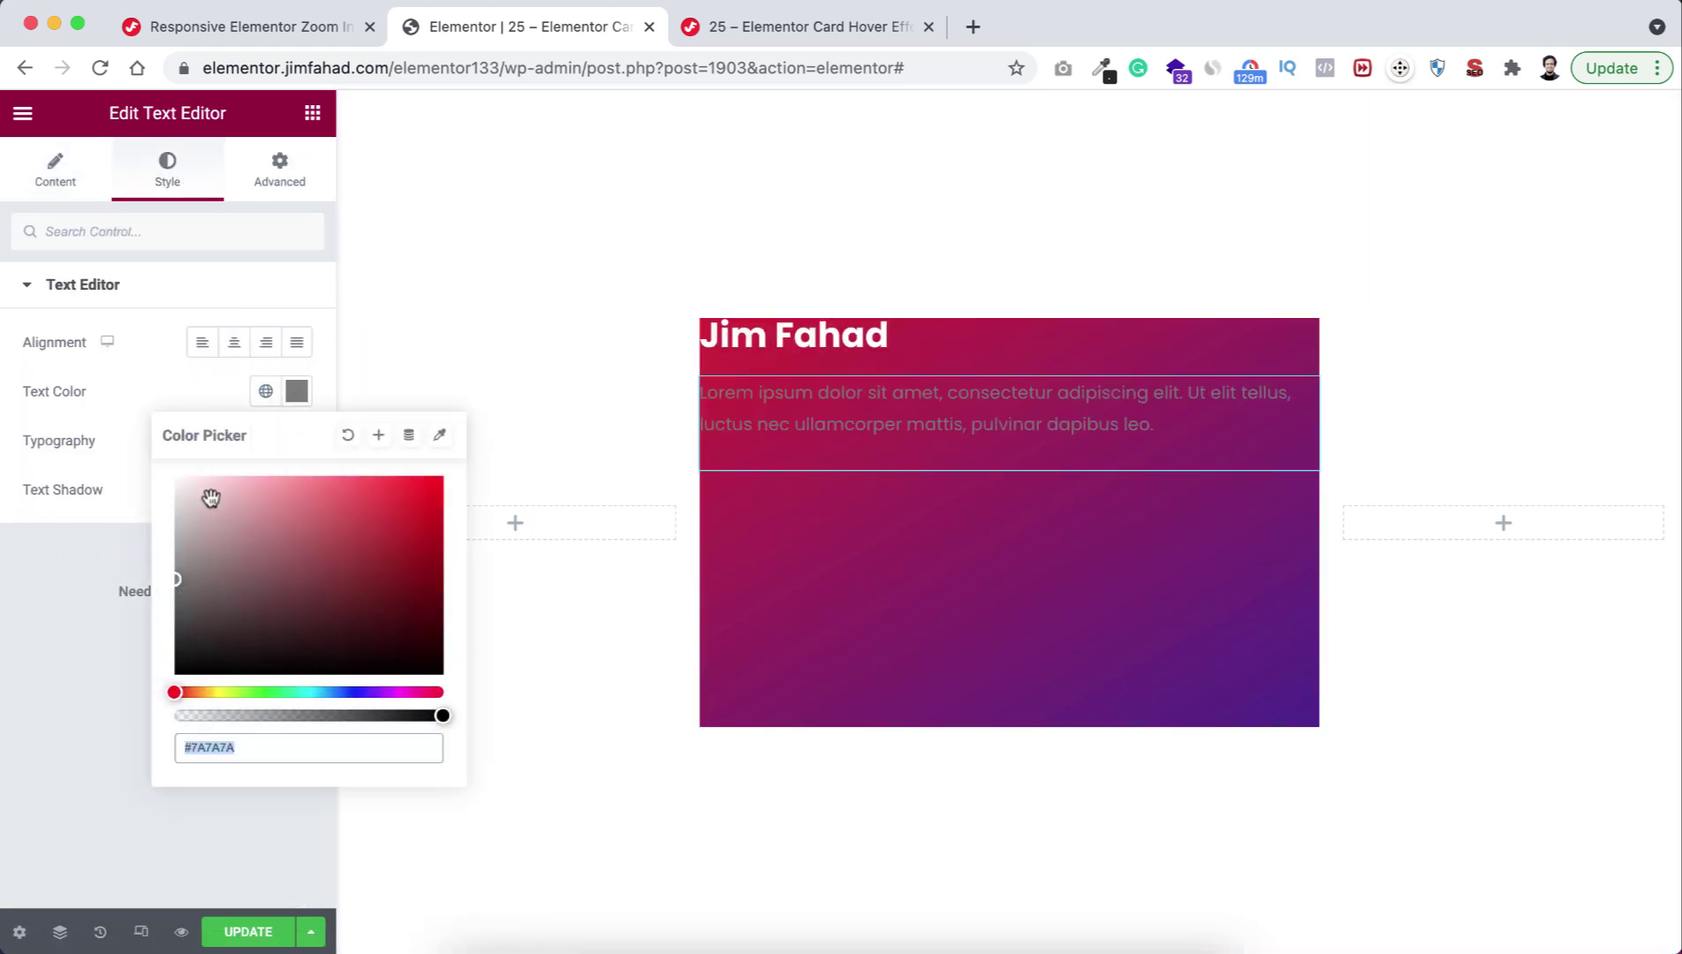
pyautogui.moveTo(211, 498); pyautogui.dragTo(160, 455)
pyautogui.click(131, 398)
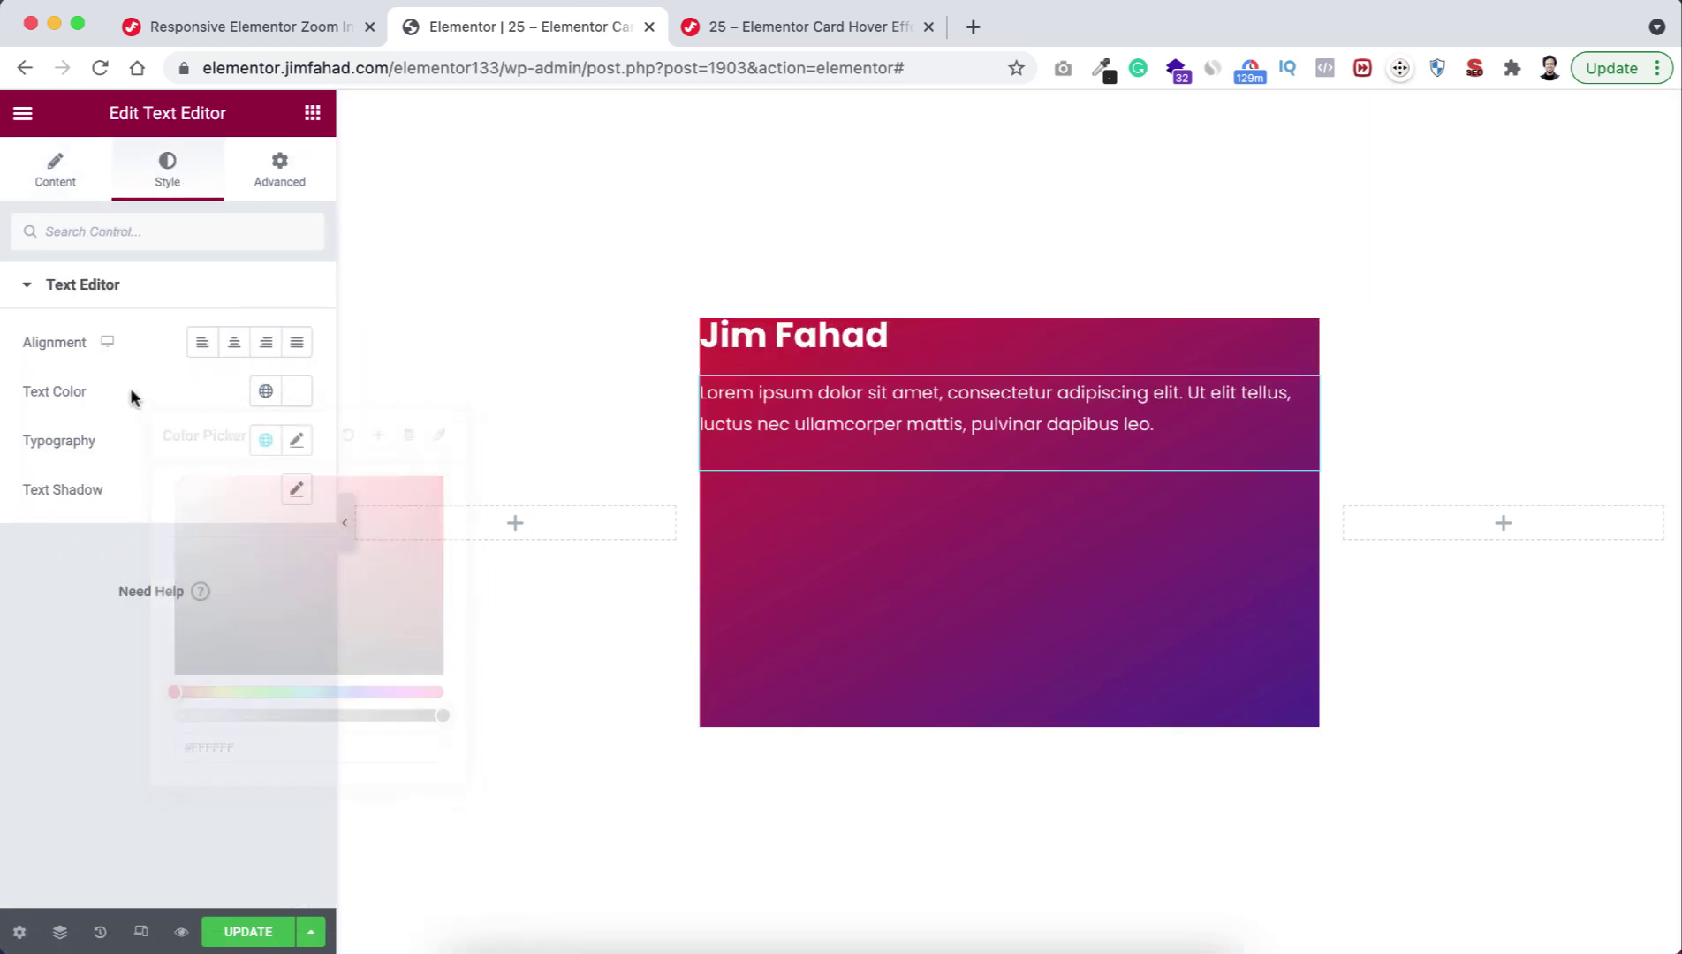
pyautogui.click(313, 112)
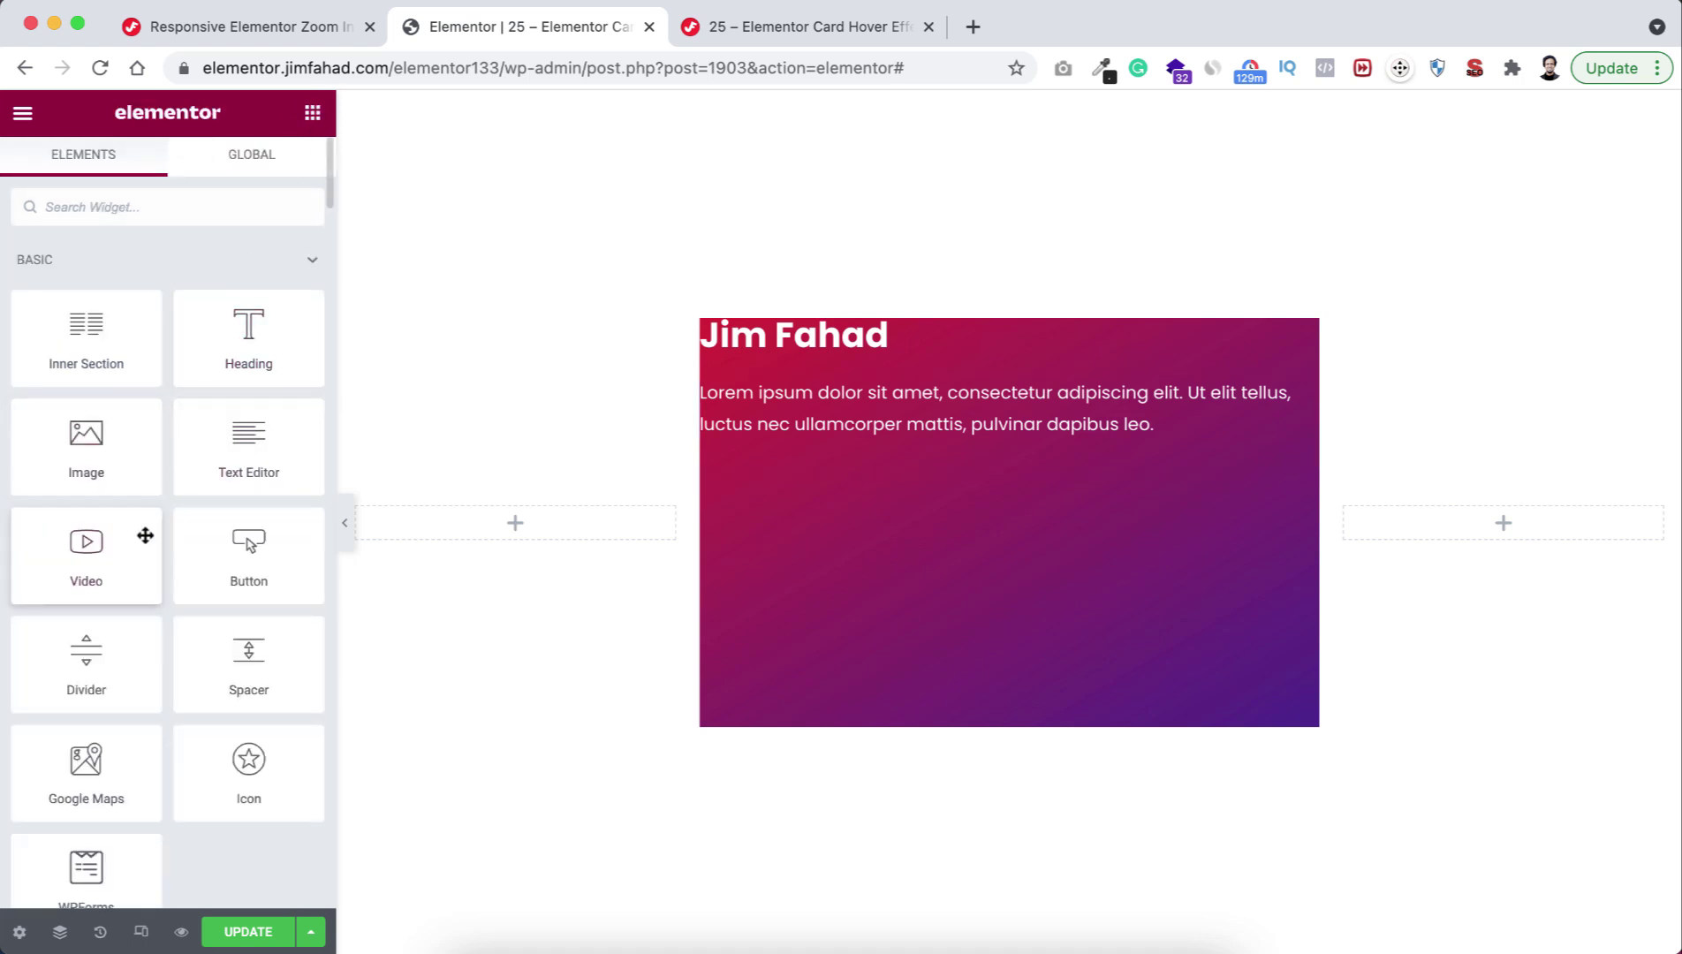
# Add a Button below the paragraph with a white background and black #000000 text.
pyautogui.moveTo(270, 559); pyautogui.dragTo(846, 455)
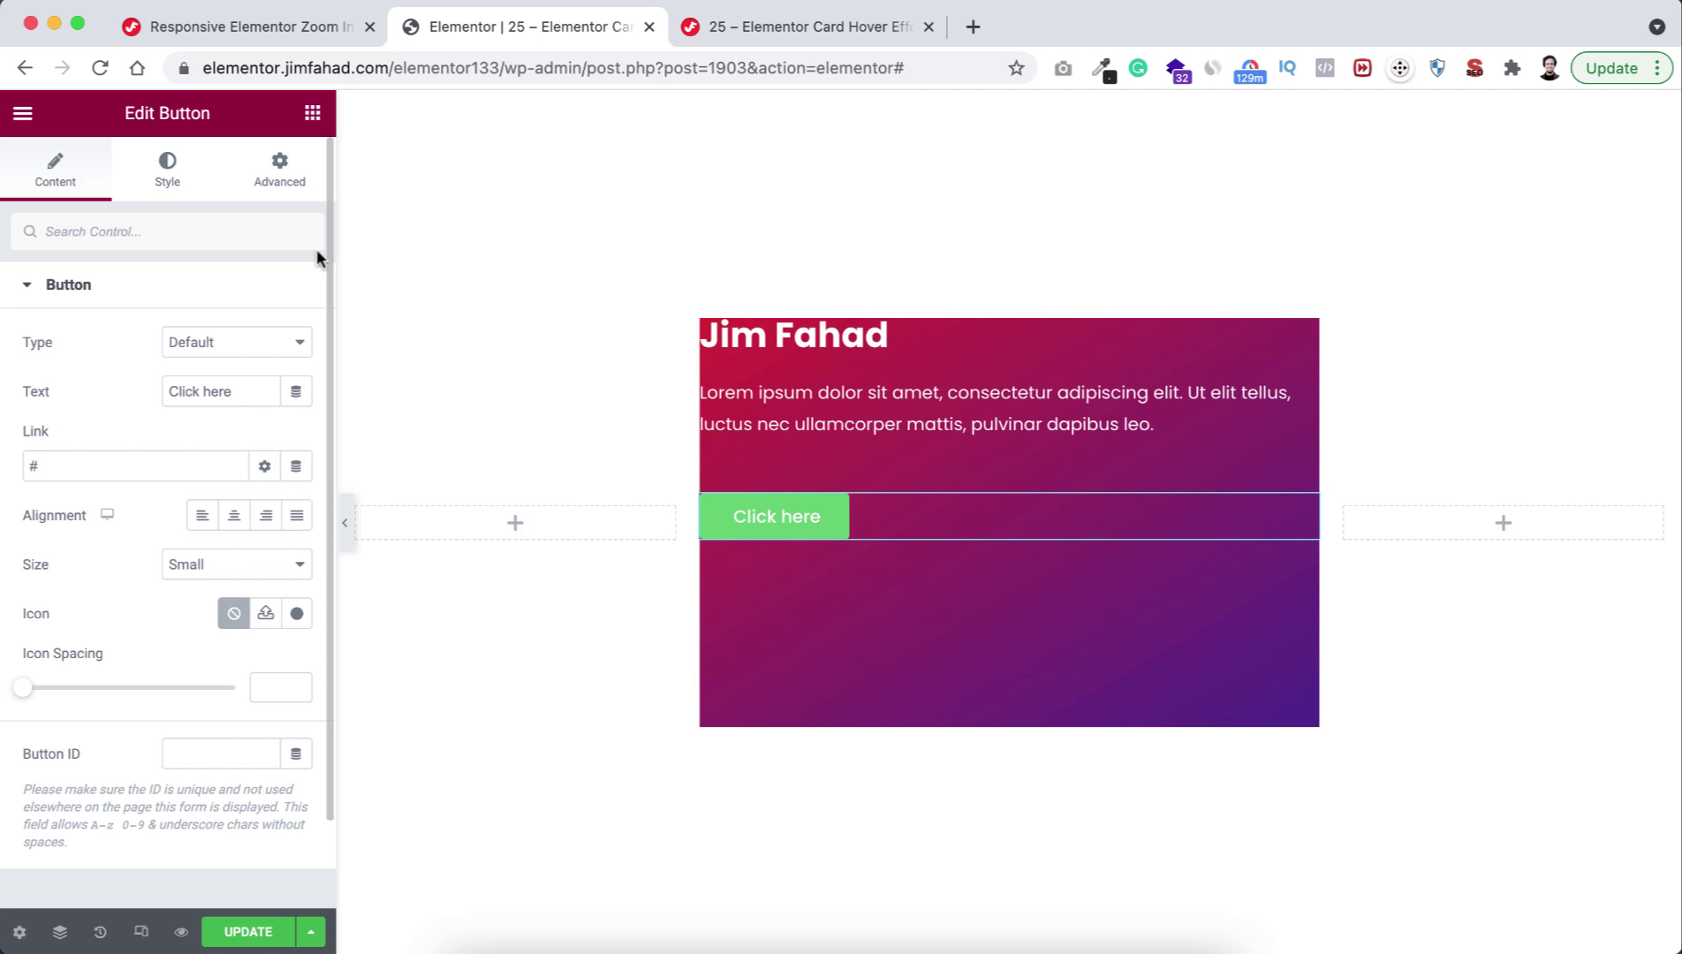
pyautogui.click(167, 168)
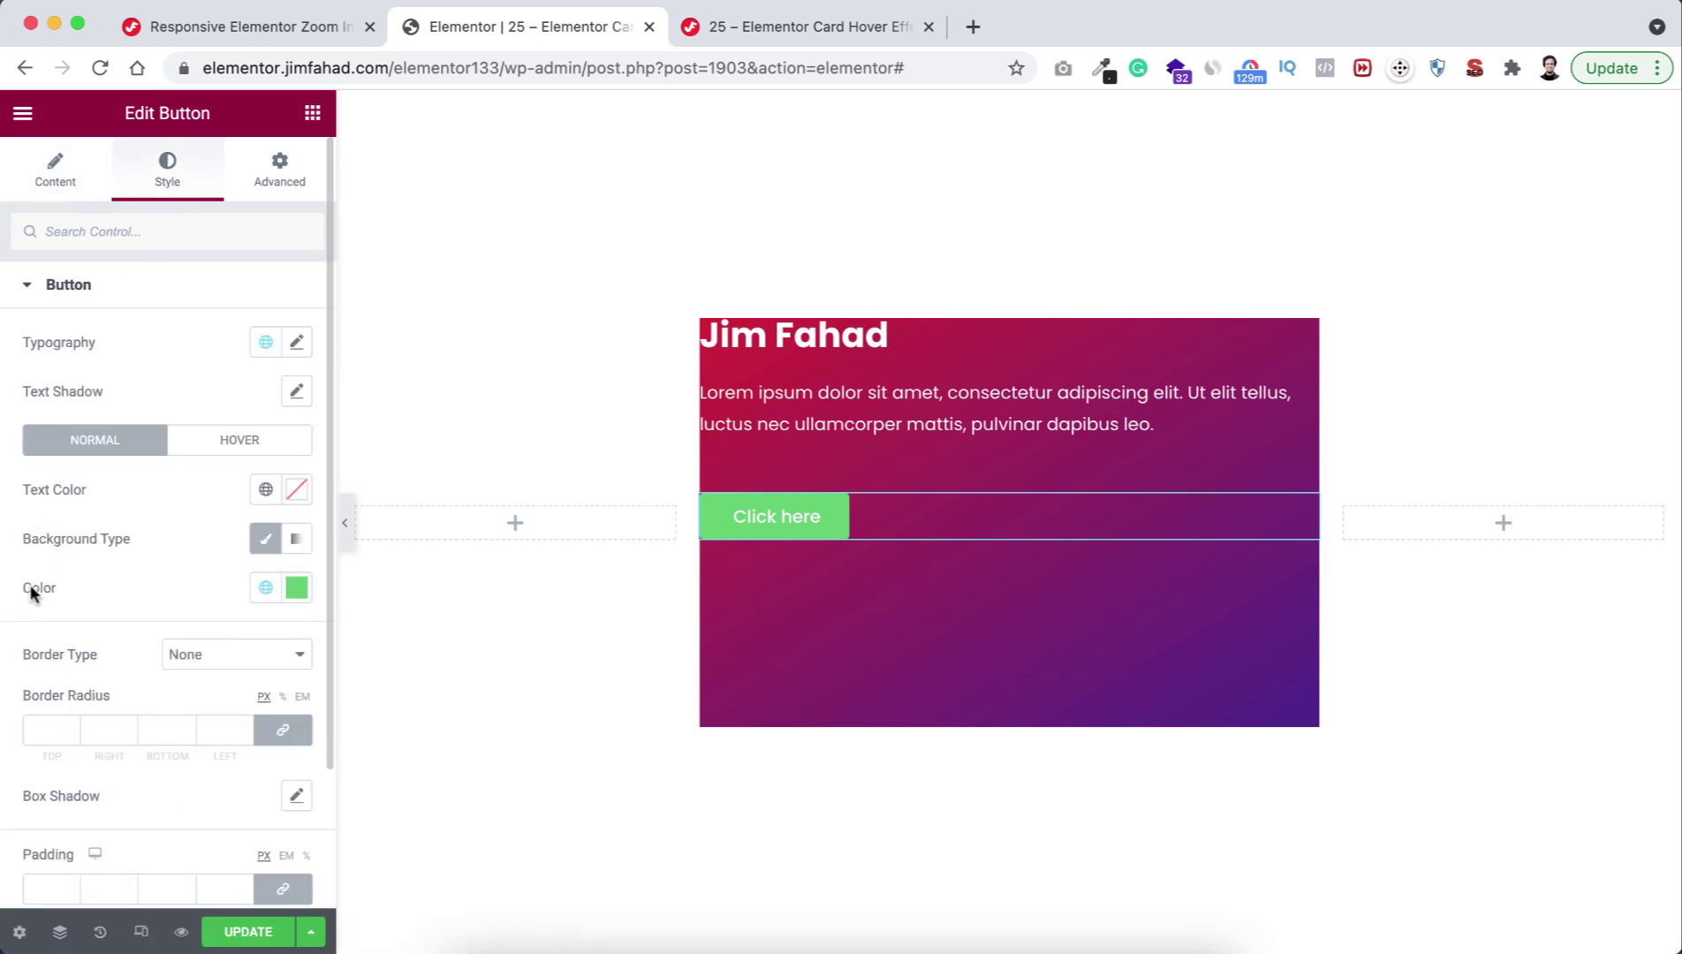
pyautogui.click(297, 587)
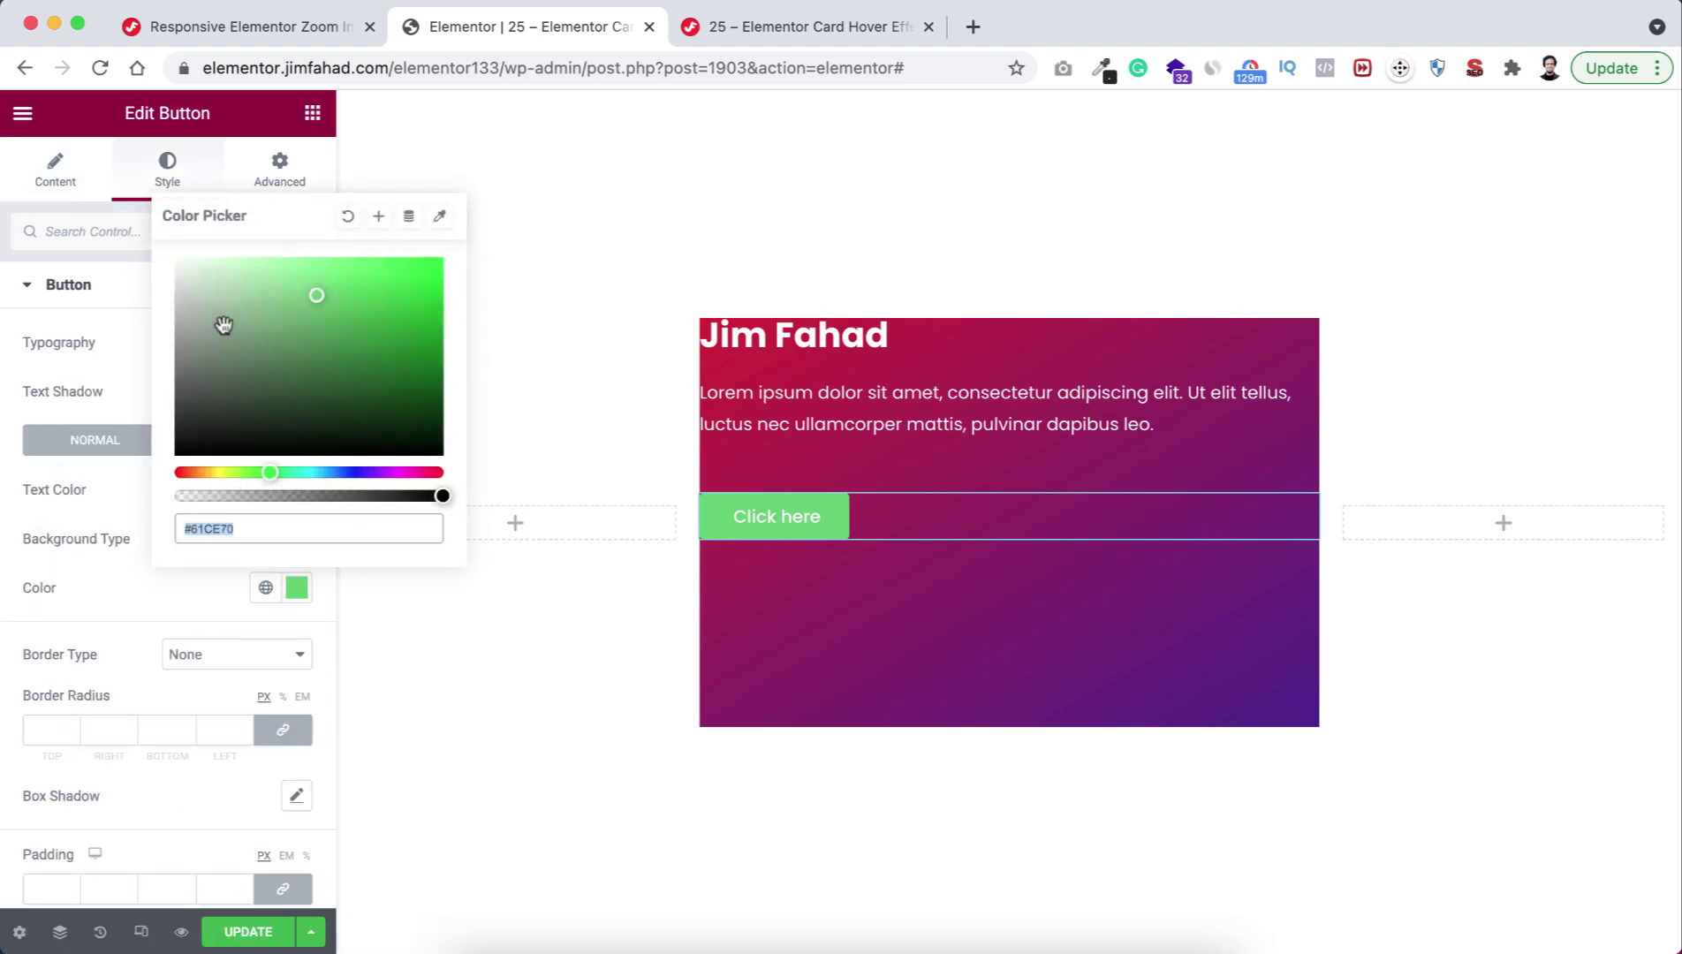
pyautogui.click(171, 259)
pyautogui.click(132, 490)
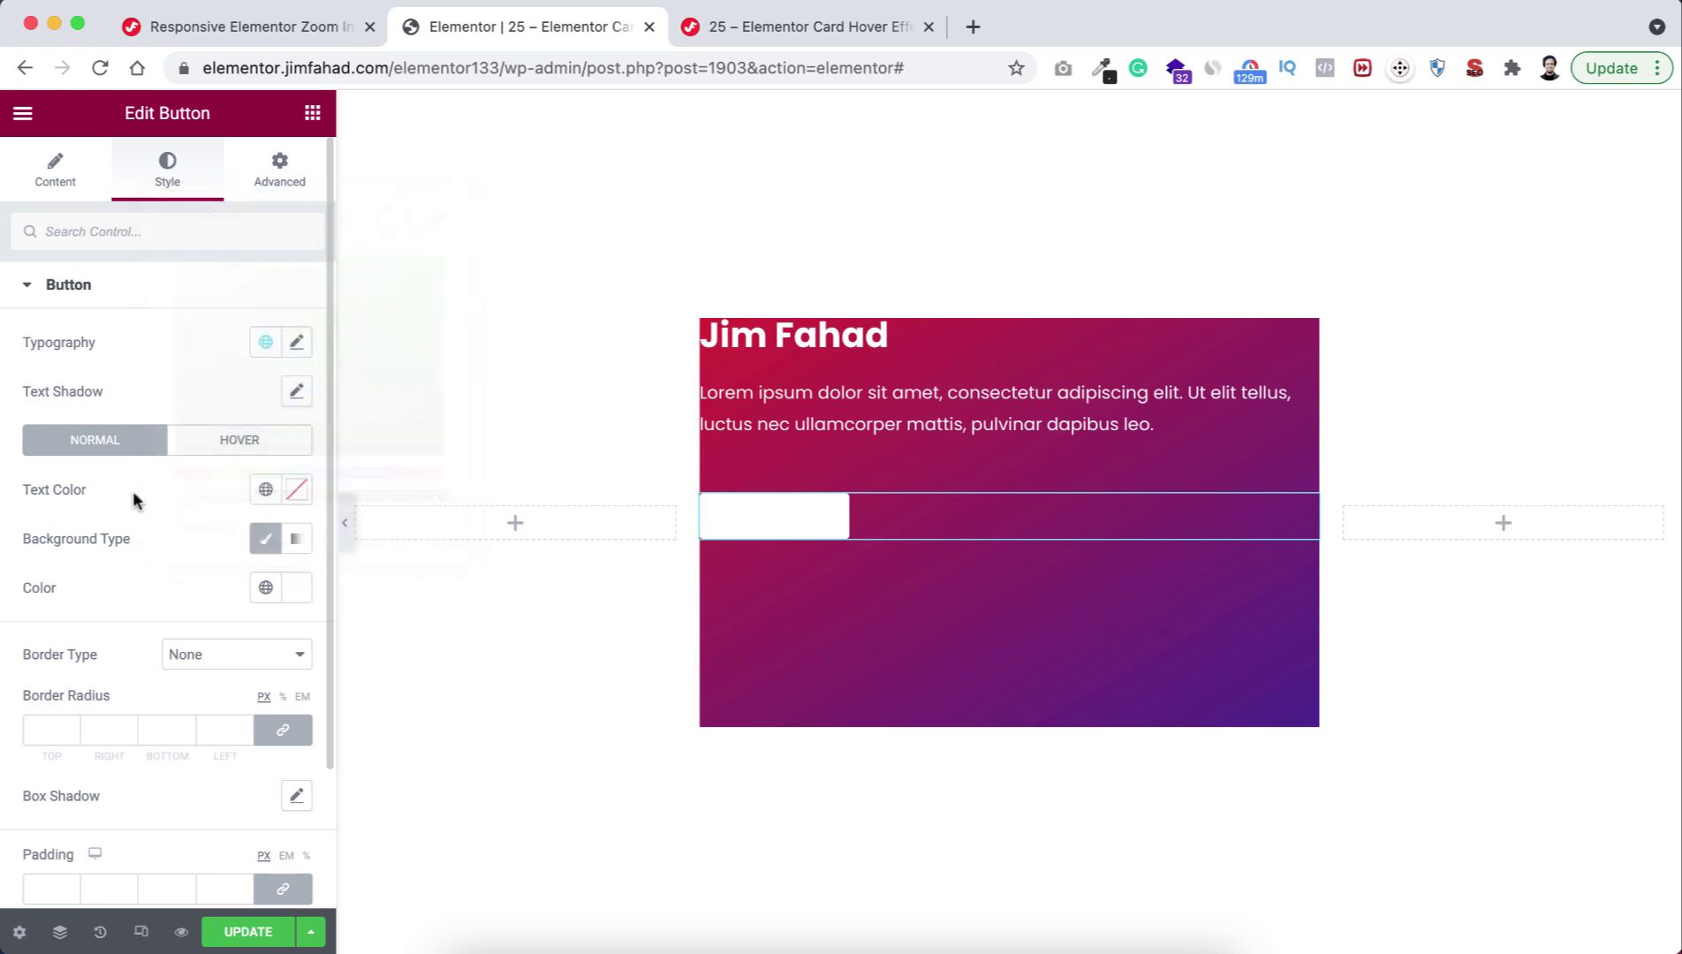
pyautogui.click(299, 490)
pyautogui.moveTo(229, 576); pyautogui.dragTo(227, 773)
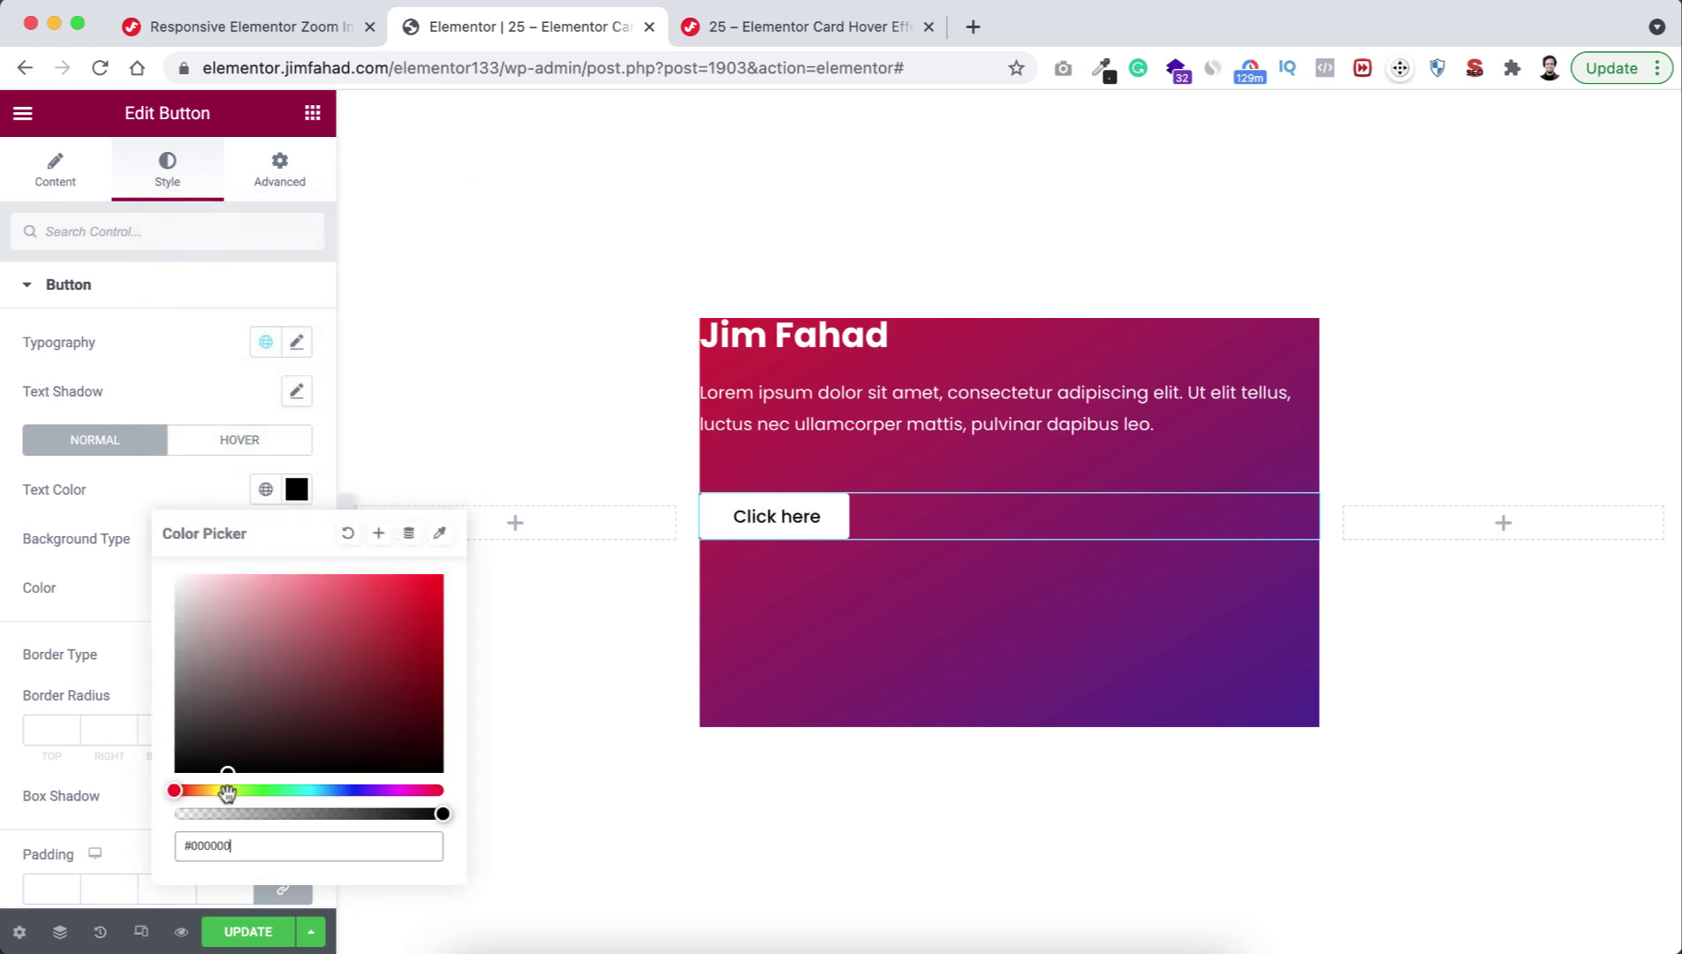
pyautogui.click(98, 618)
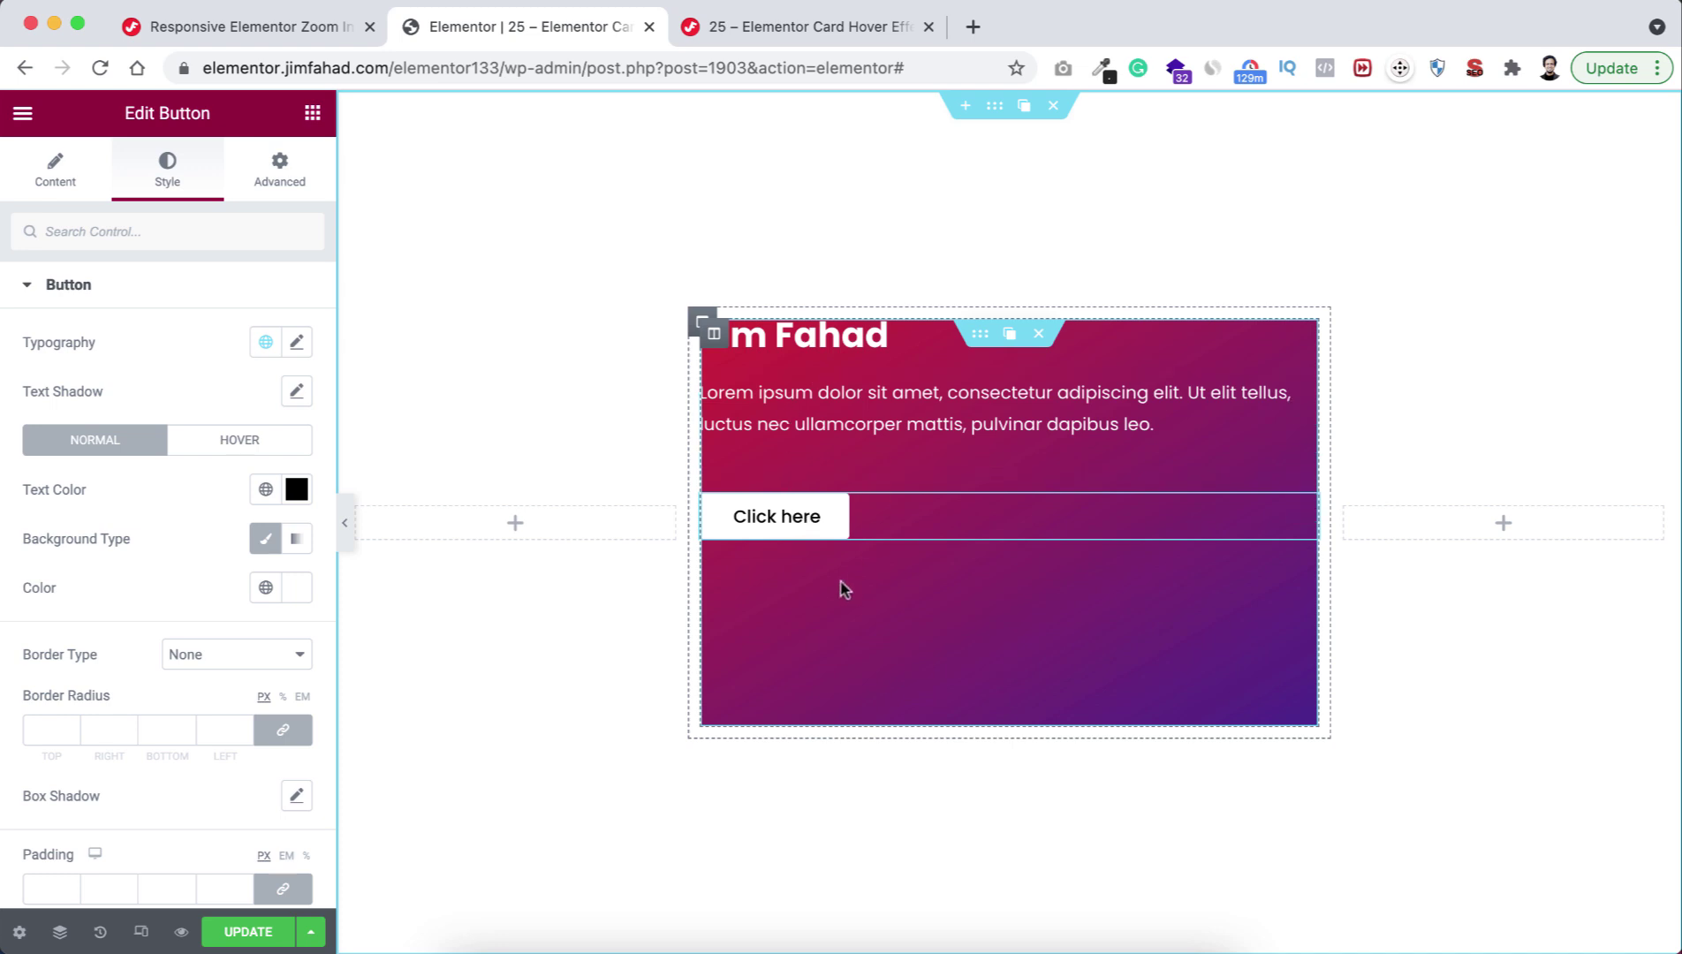
# Center the card column's content vertically.
pyautogui.click(714, 334)
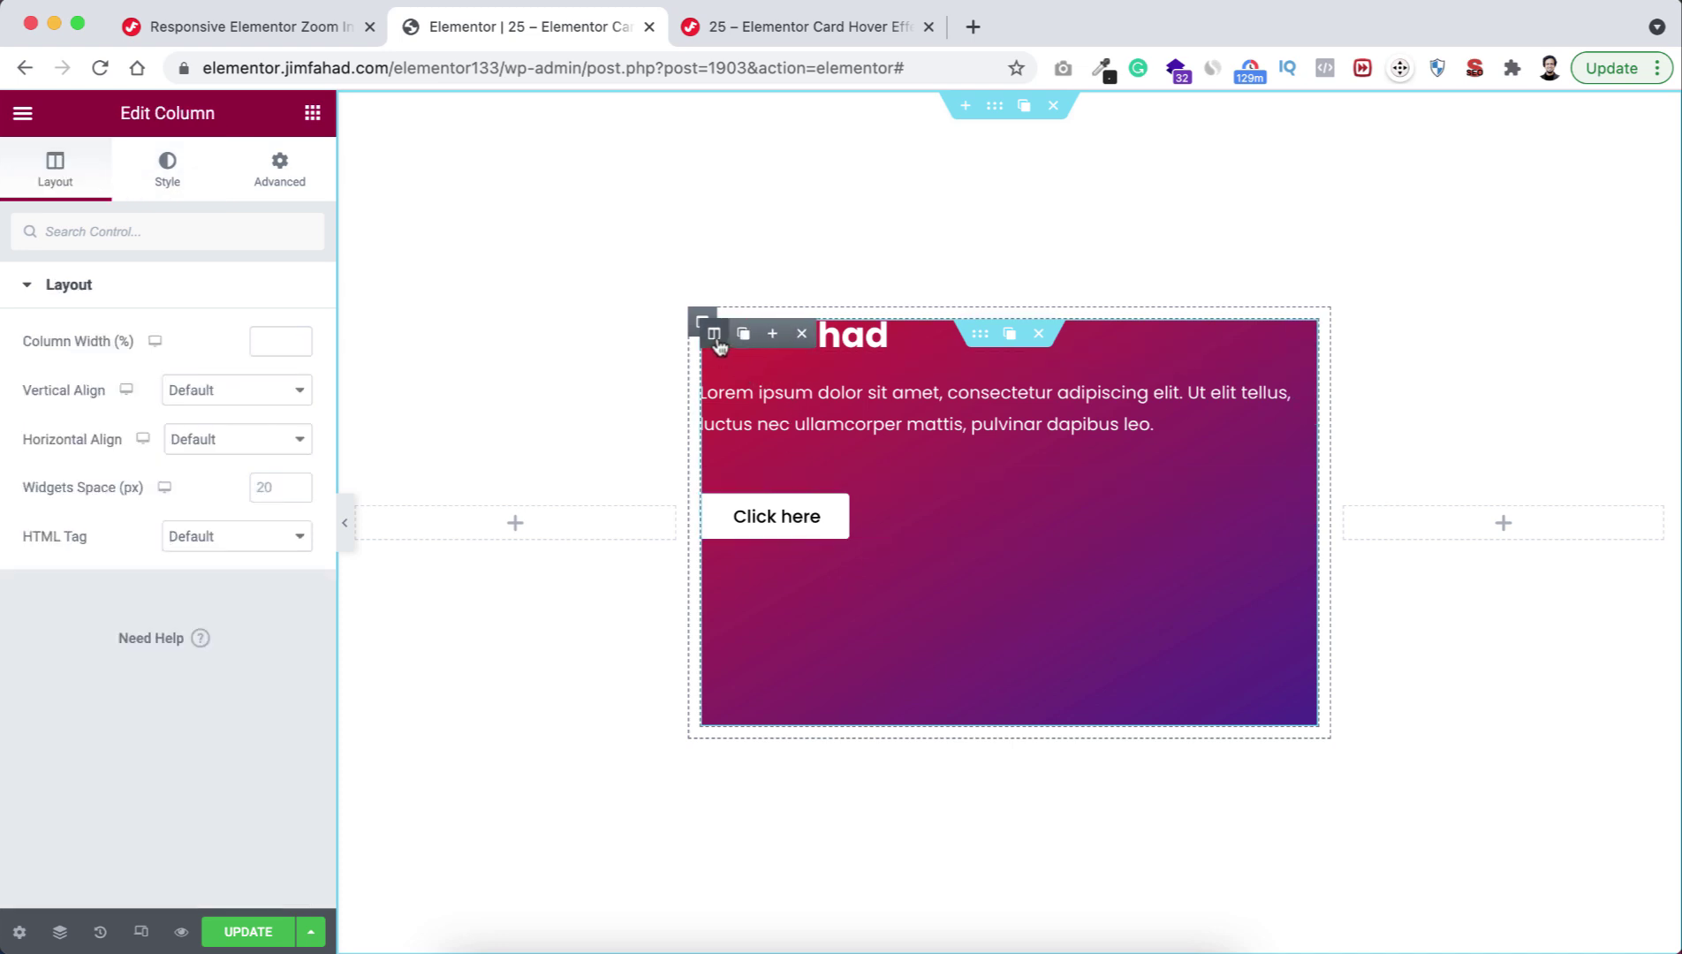
pyautogui.click(203, 391)
pyautogui.click(205, 439)
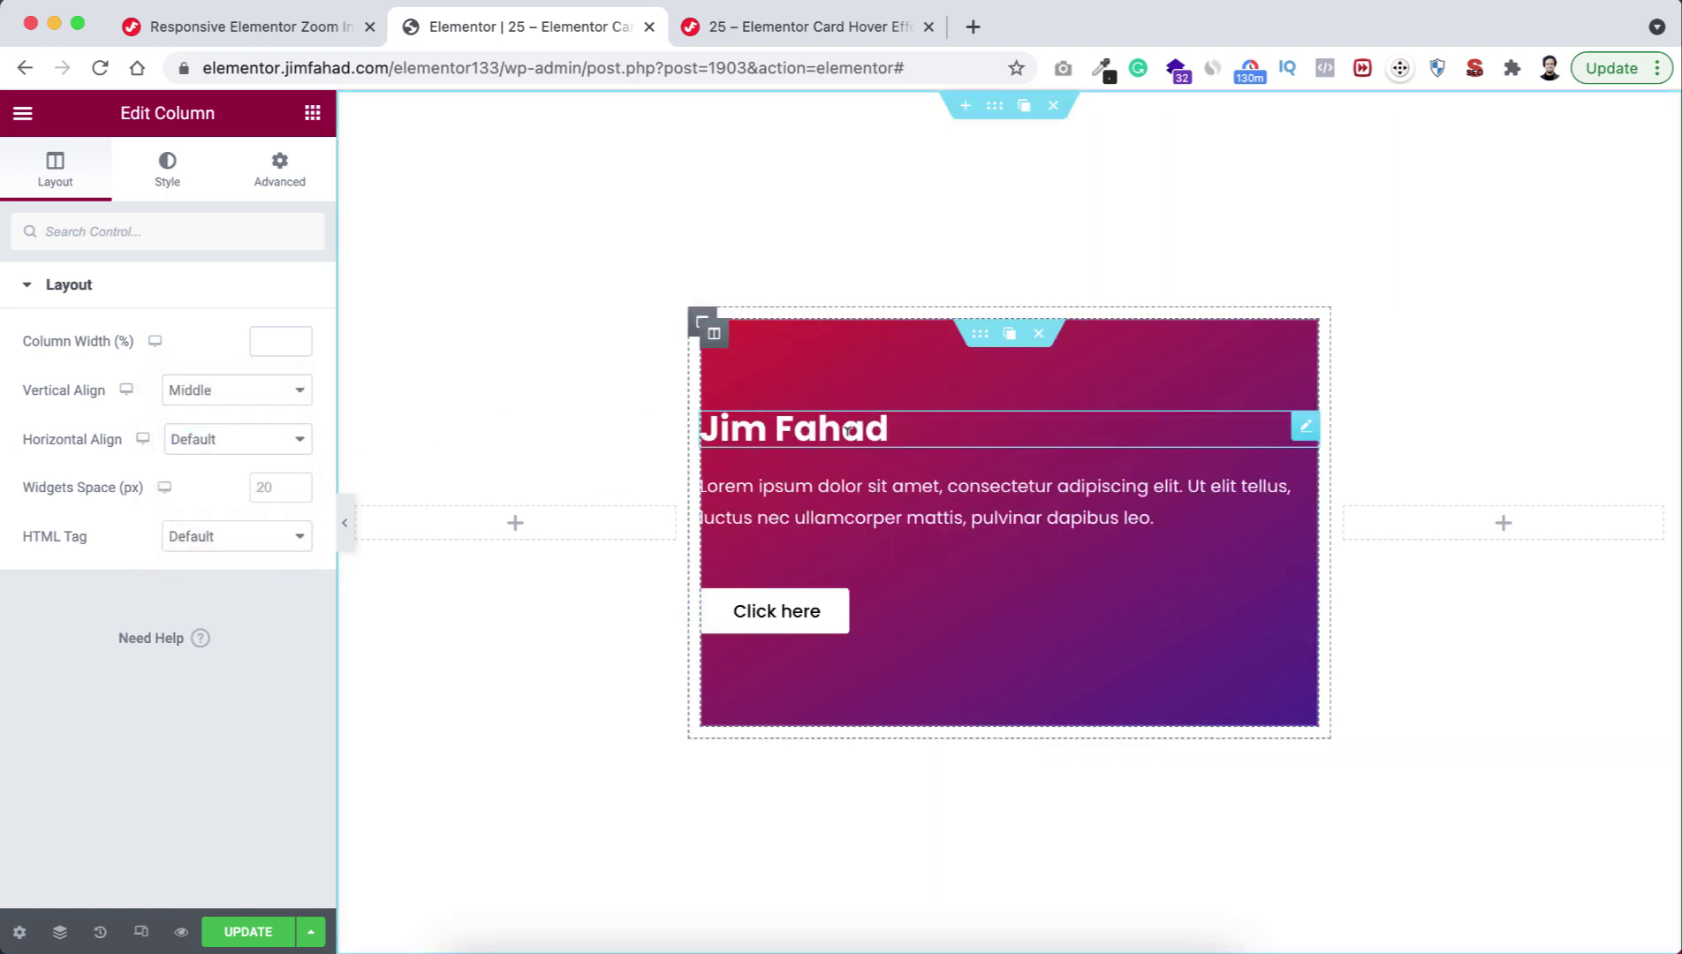
pyautogui.click(810, 424)
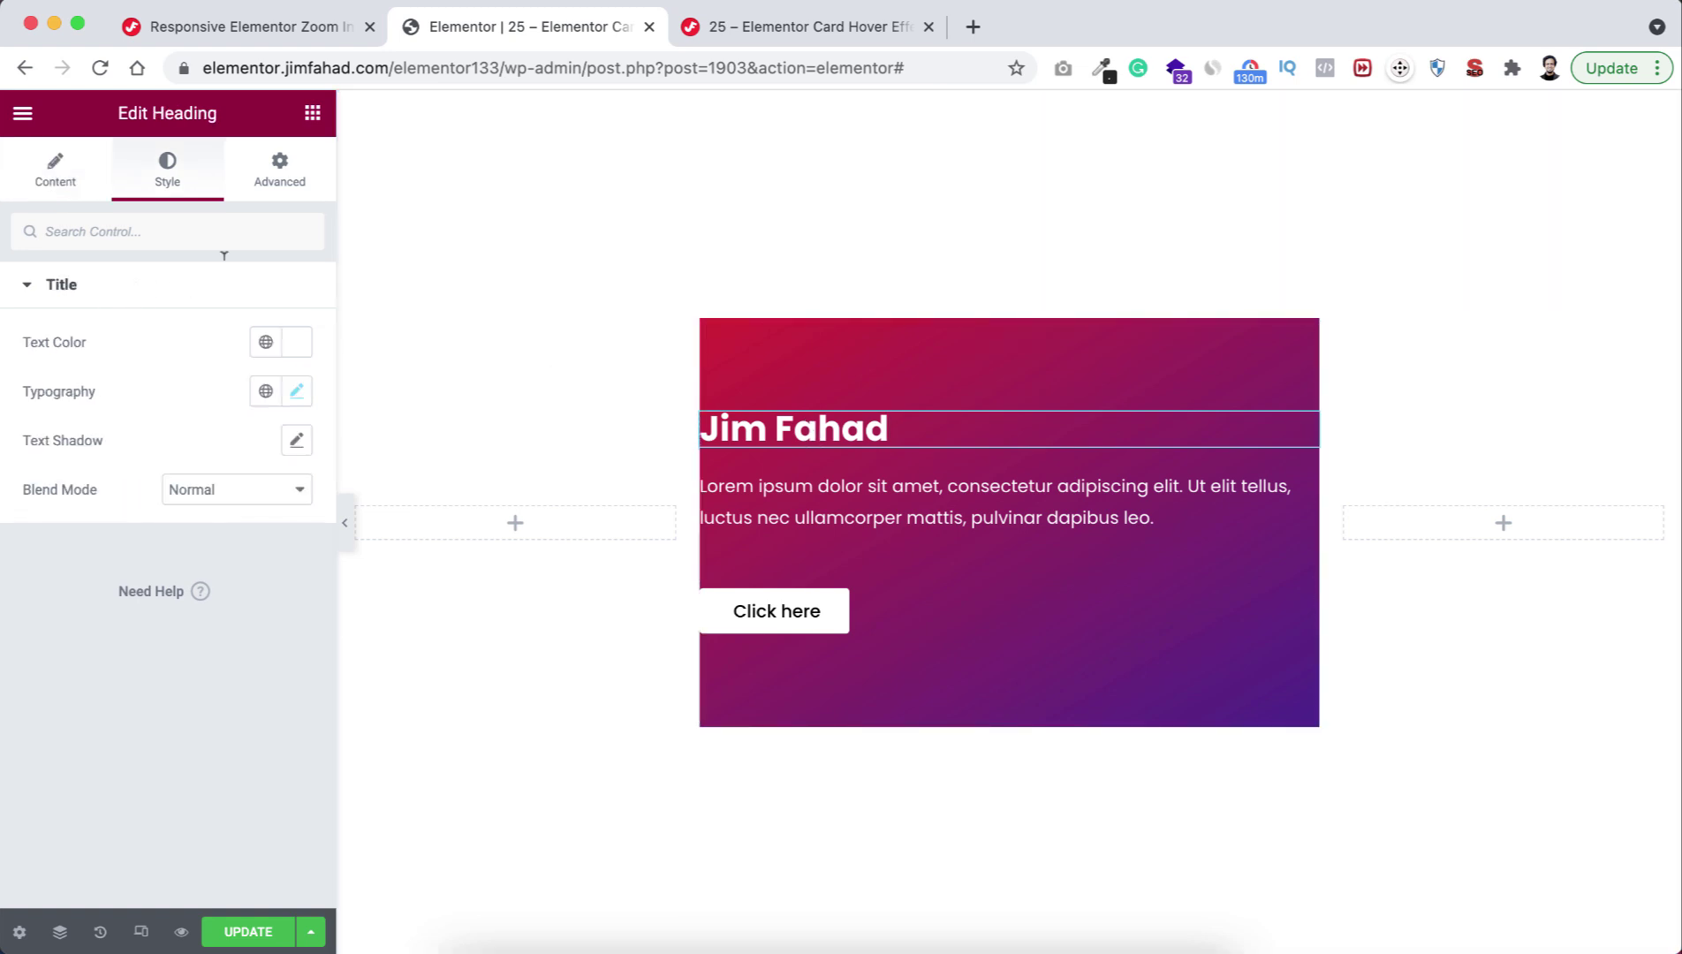
pyautogui.click(285, 164)
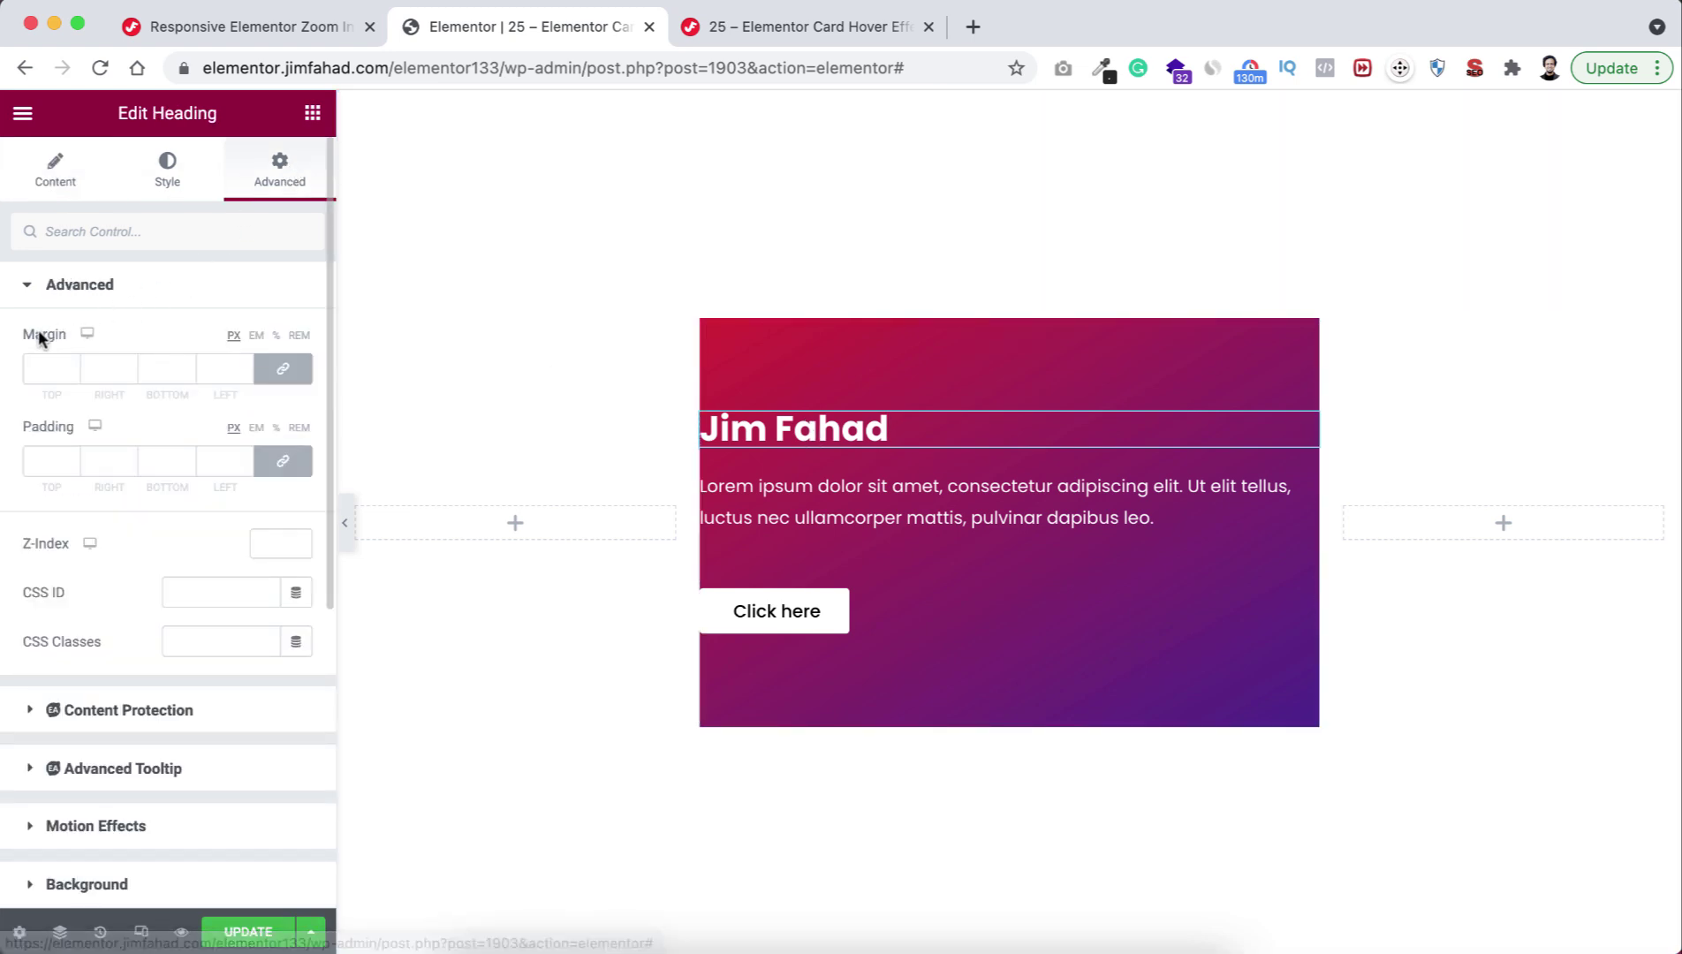
pyautogui.click(282, 374)
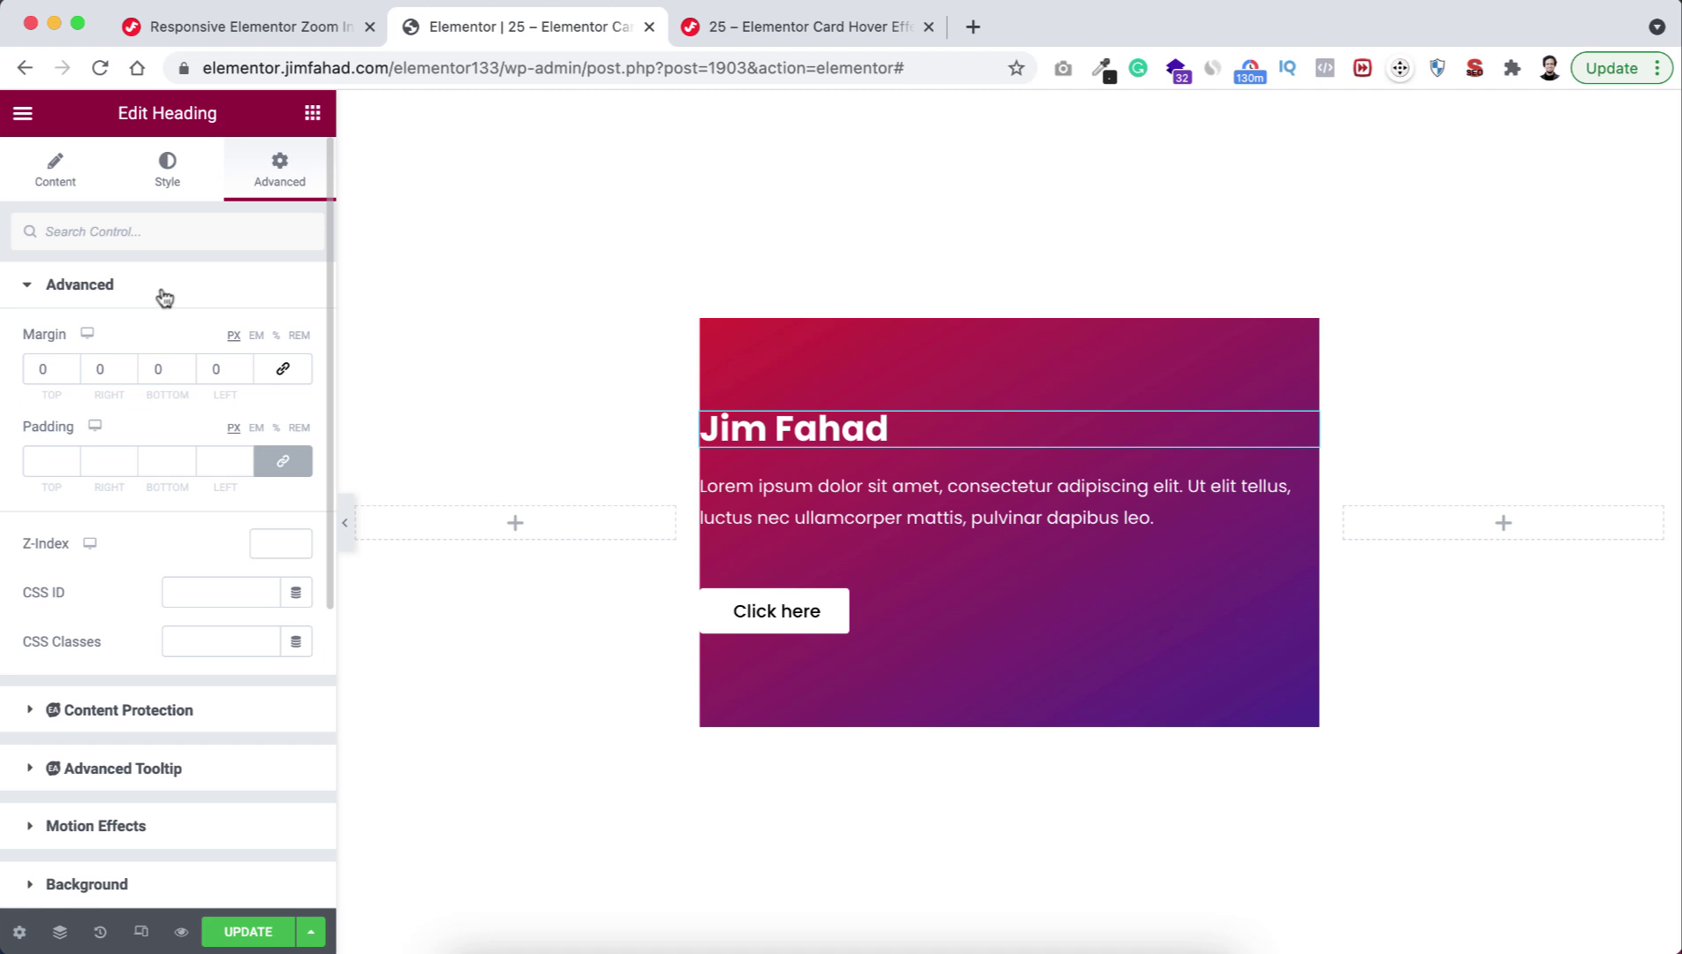
pyautogui.click(277, 336)
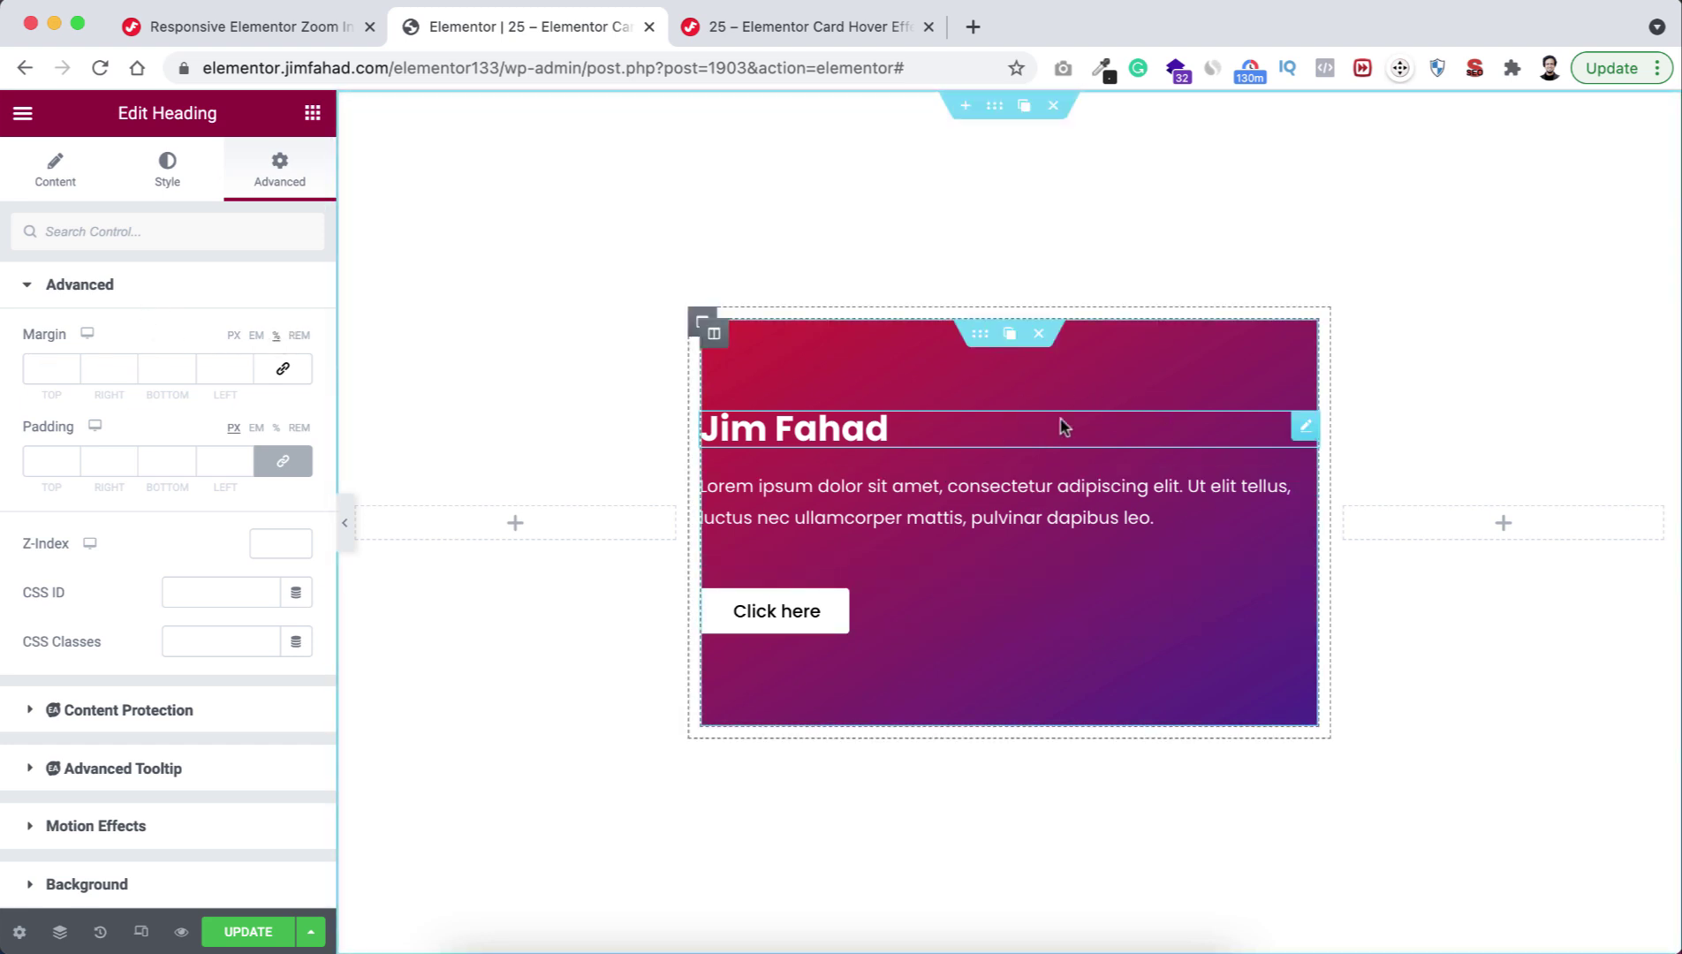
pyautogui.click(107, 365)
pyautogui.write('4')
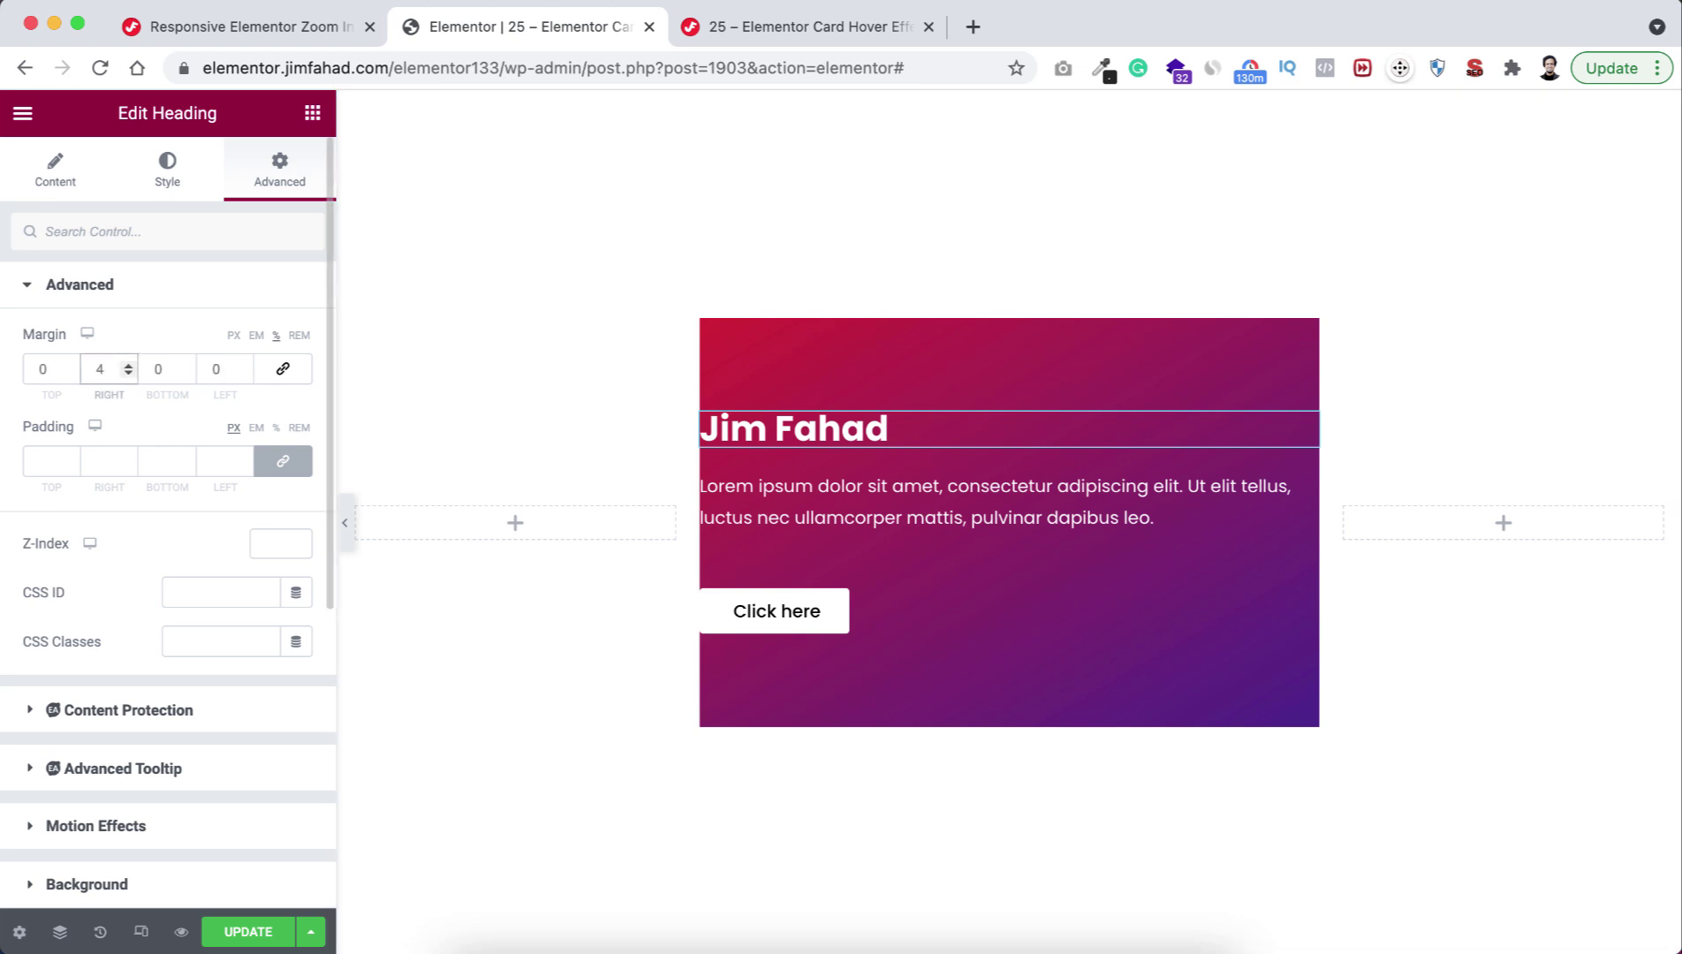
pyautogui.click(212, 367)
pyautogui.write('7')
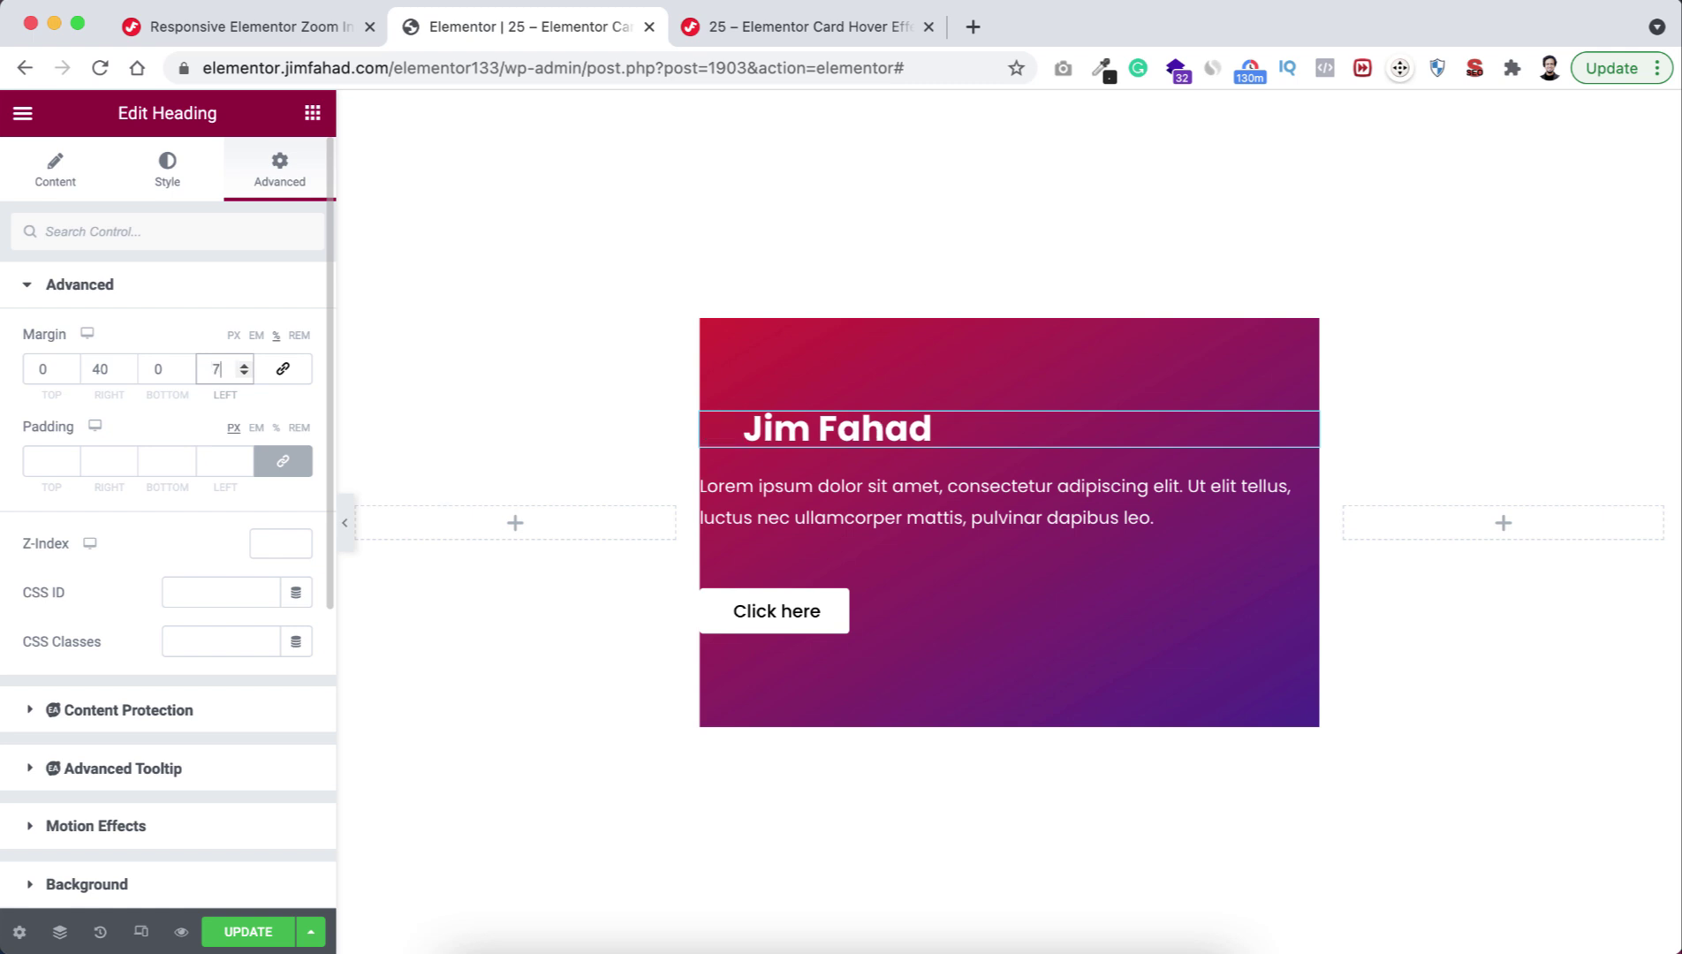
# Give the lorem ipsum paragraph unlinked % margins: right 40, left 7.
pyautogui.click(833, 489)
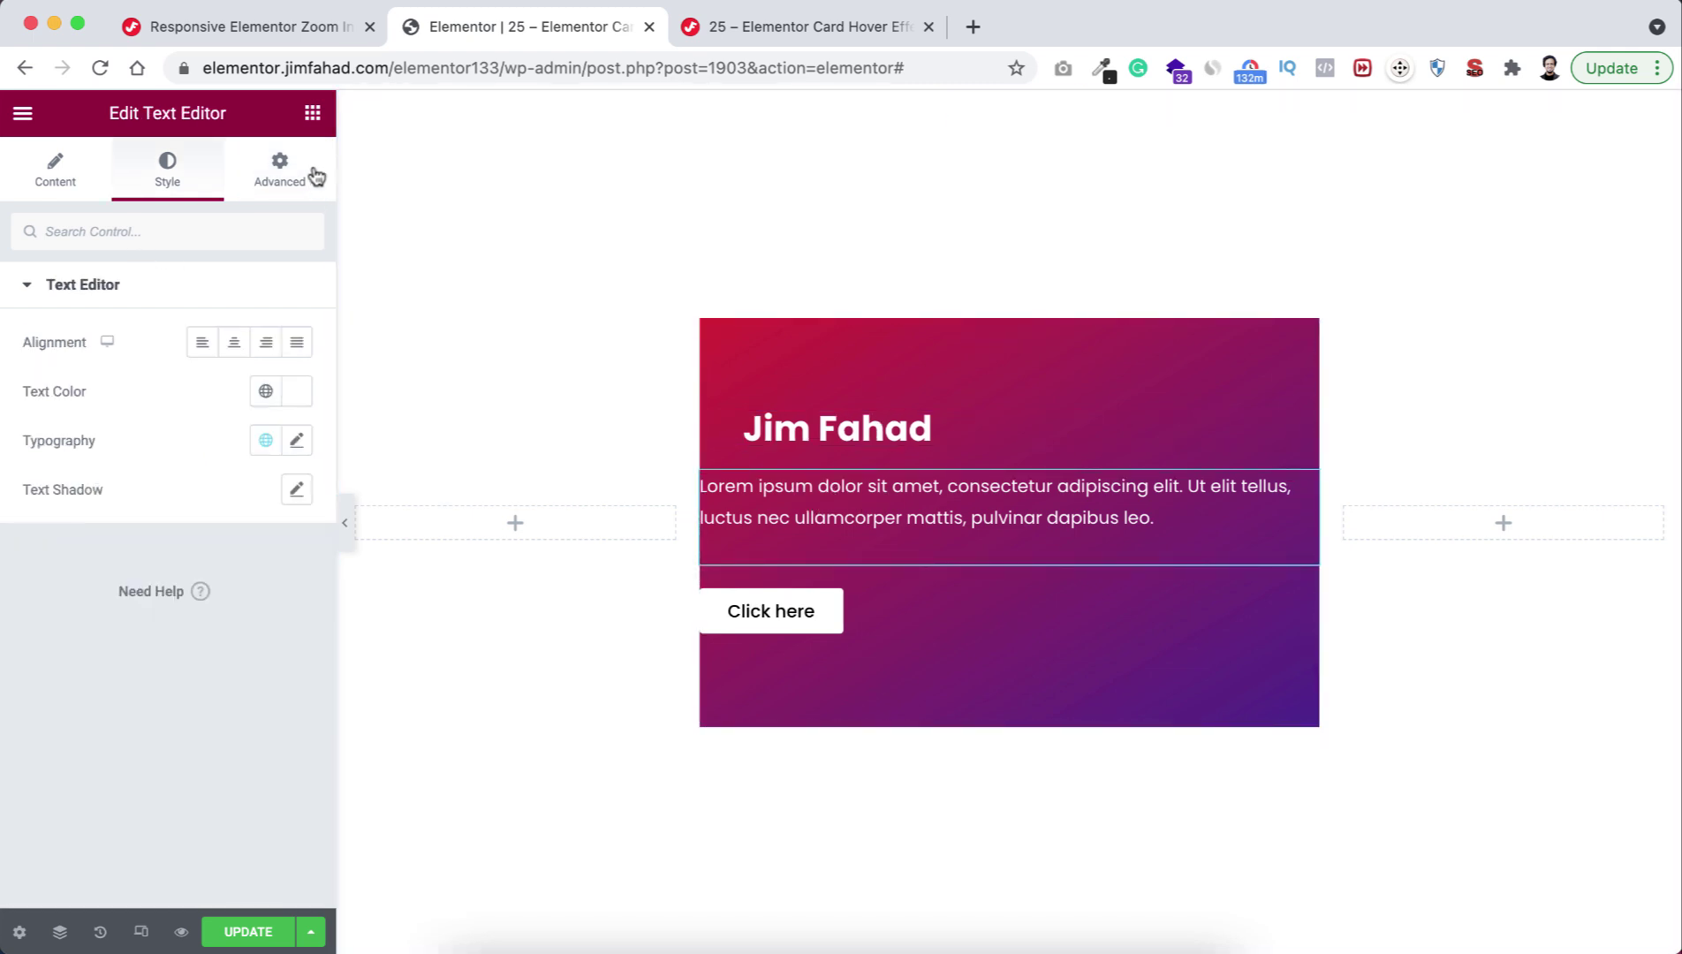
pyautogui.click(287, 170)
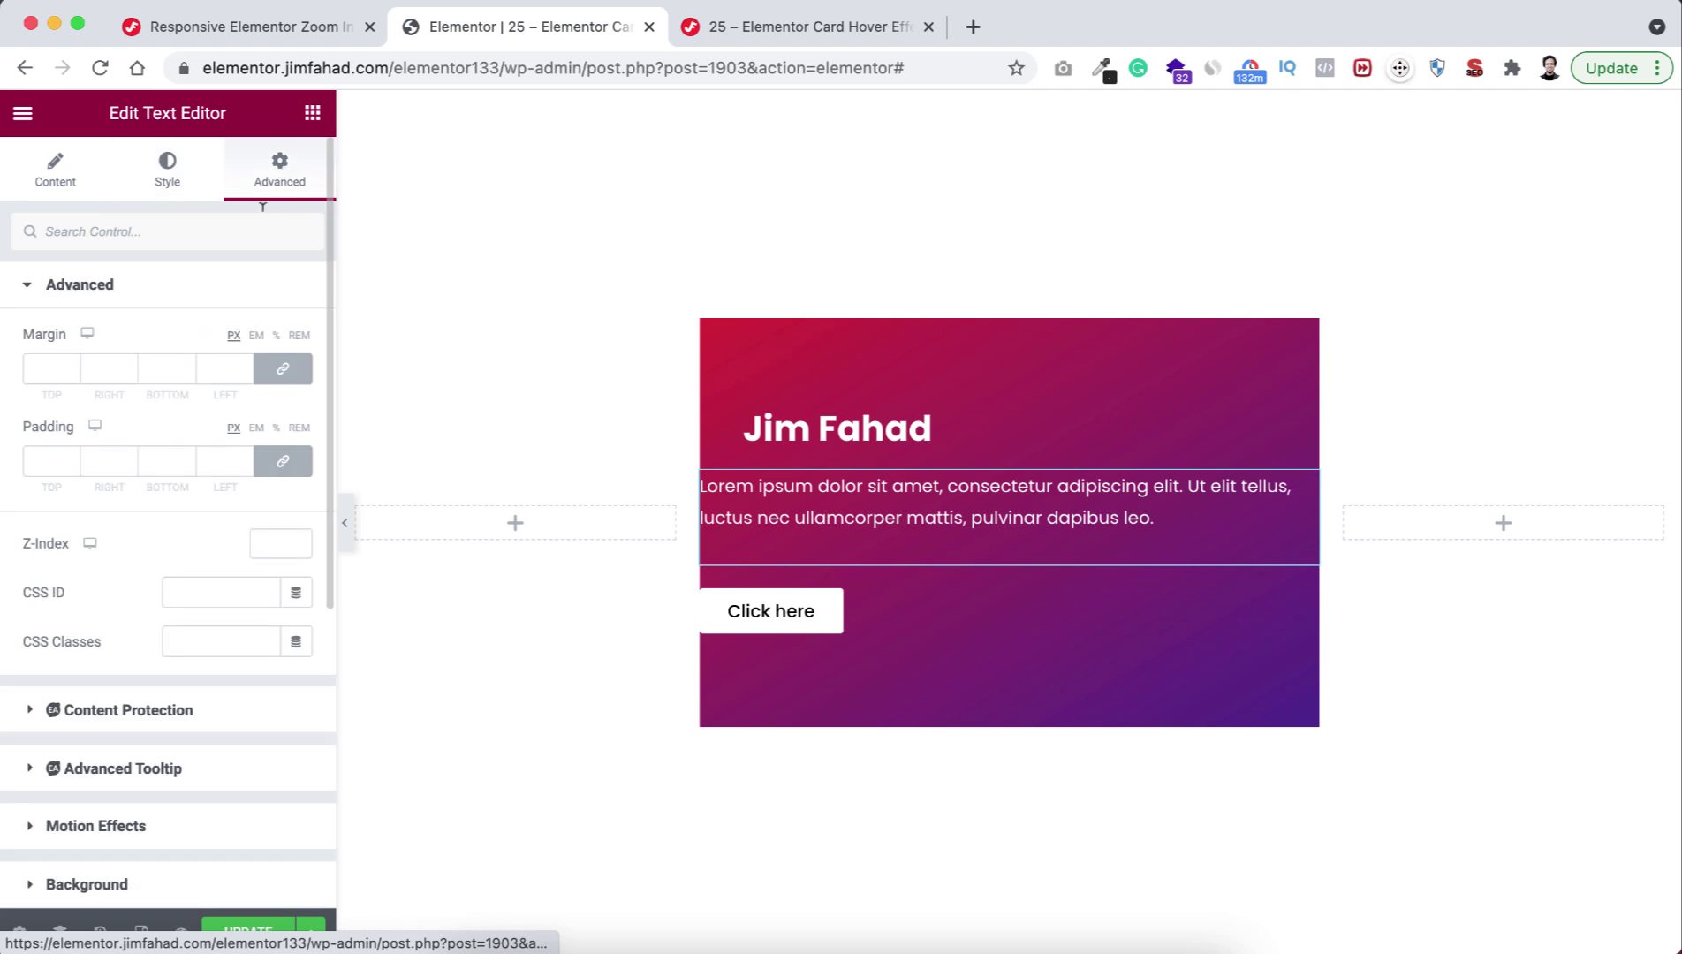
pyautogui.click(282, 378)
pyautogui.click(276, 336)
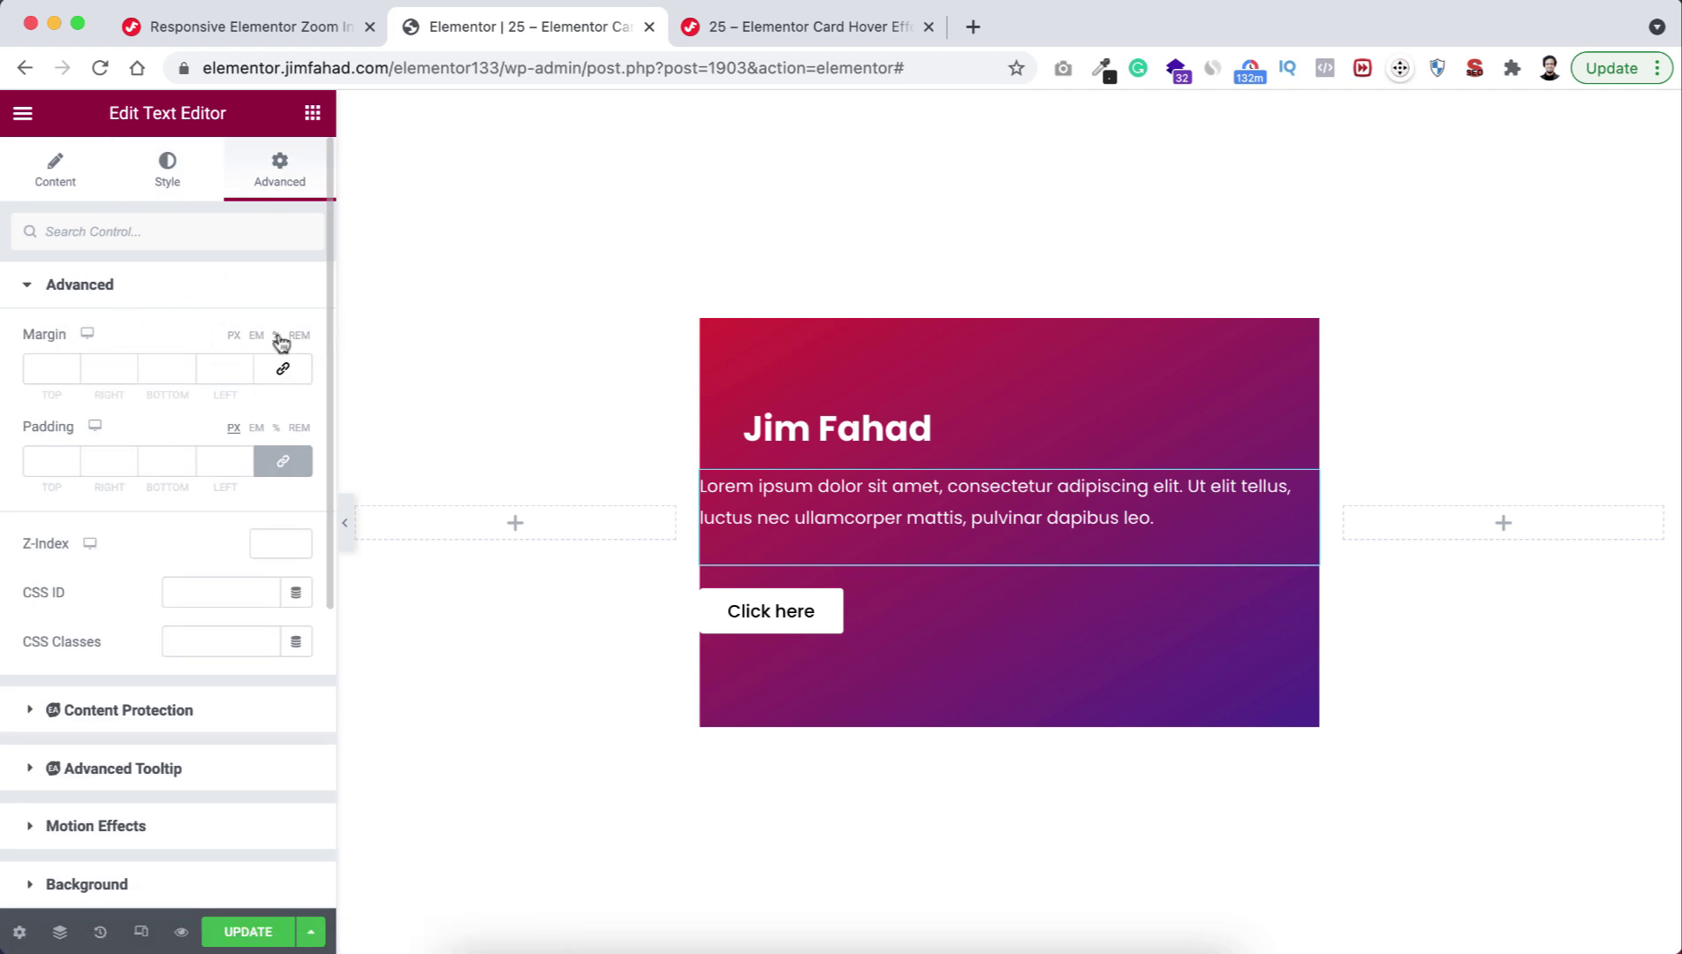
pyautogui.click(98, 370)
pyautogui.write('40')
pyautogui.doubleClick(214, 368)
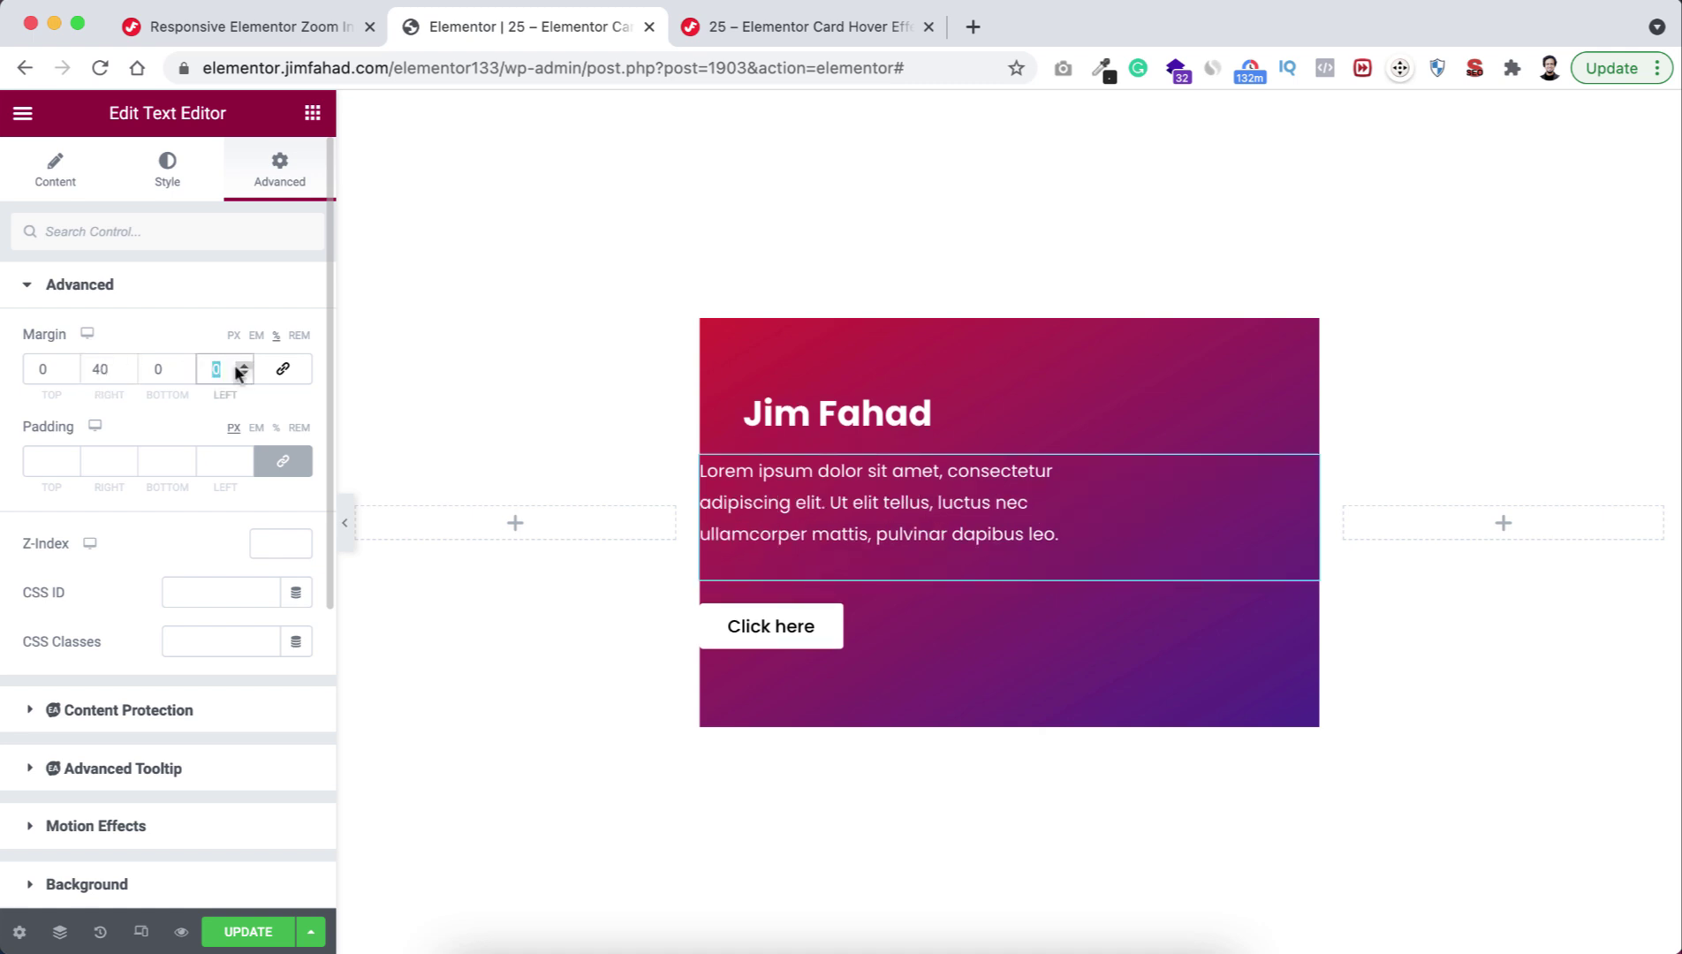
pyautogui.write('7')
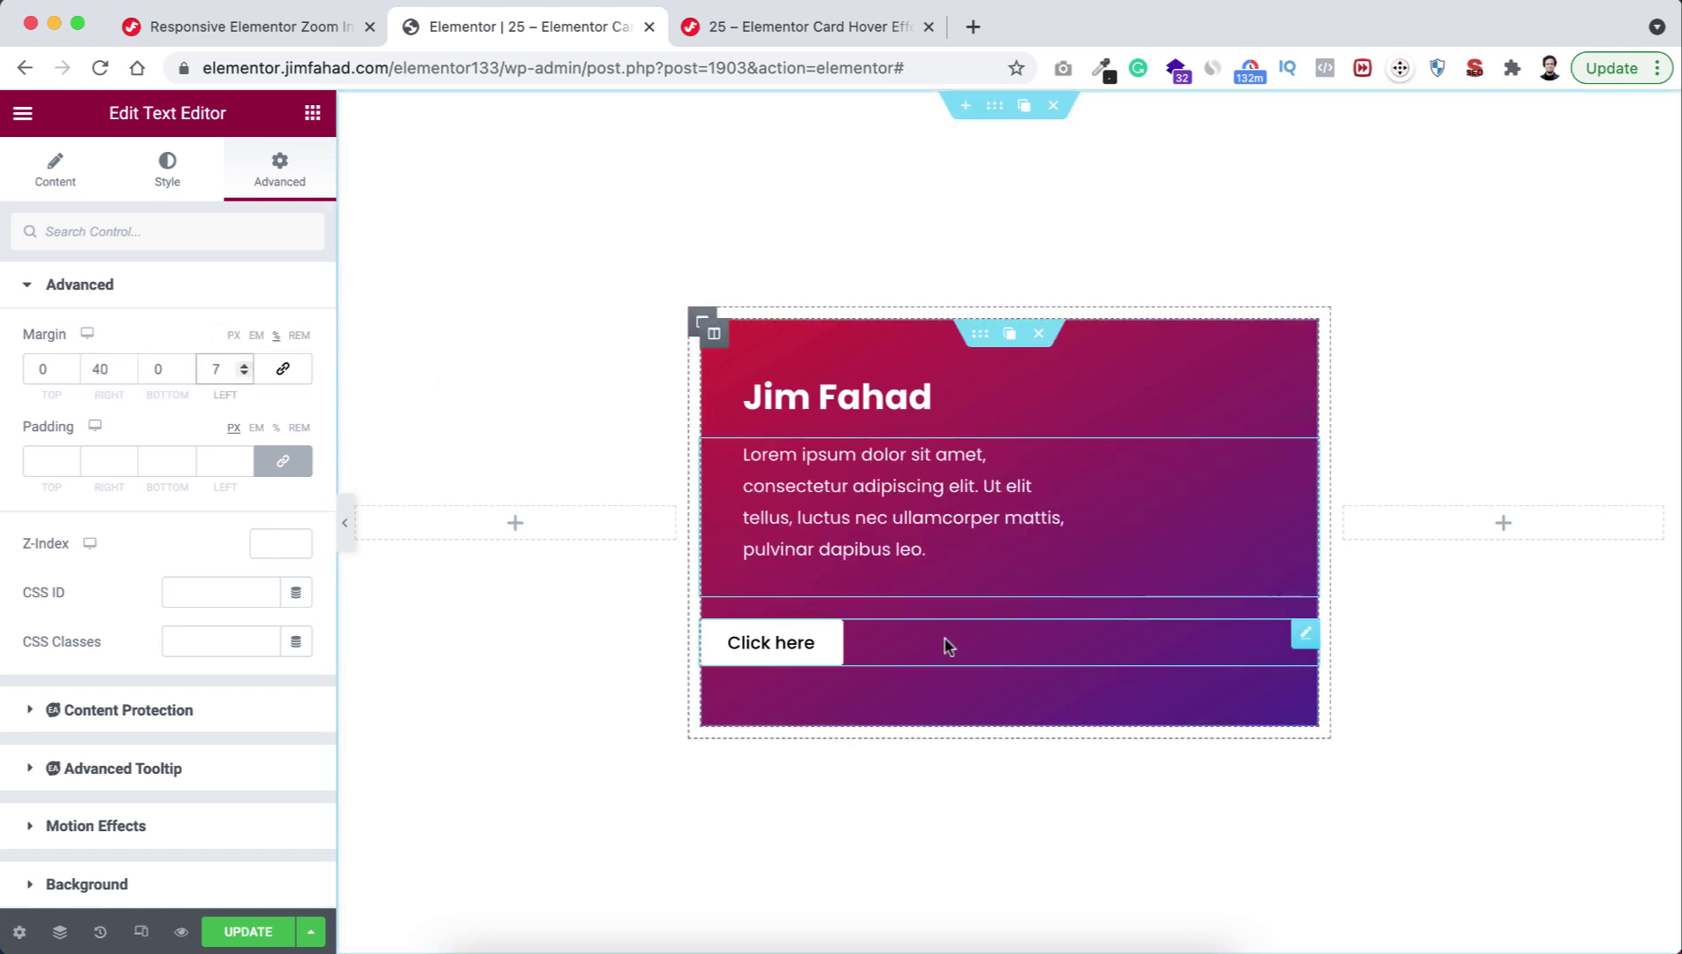
# Give the Click here button margins of right 40% and left 7%.
pyautogui.click(914, 647)
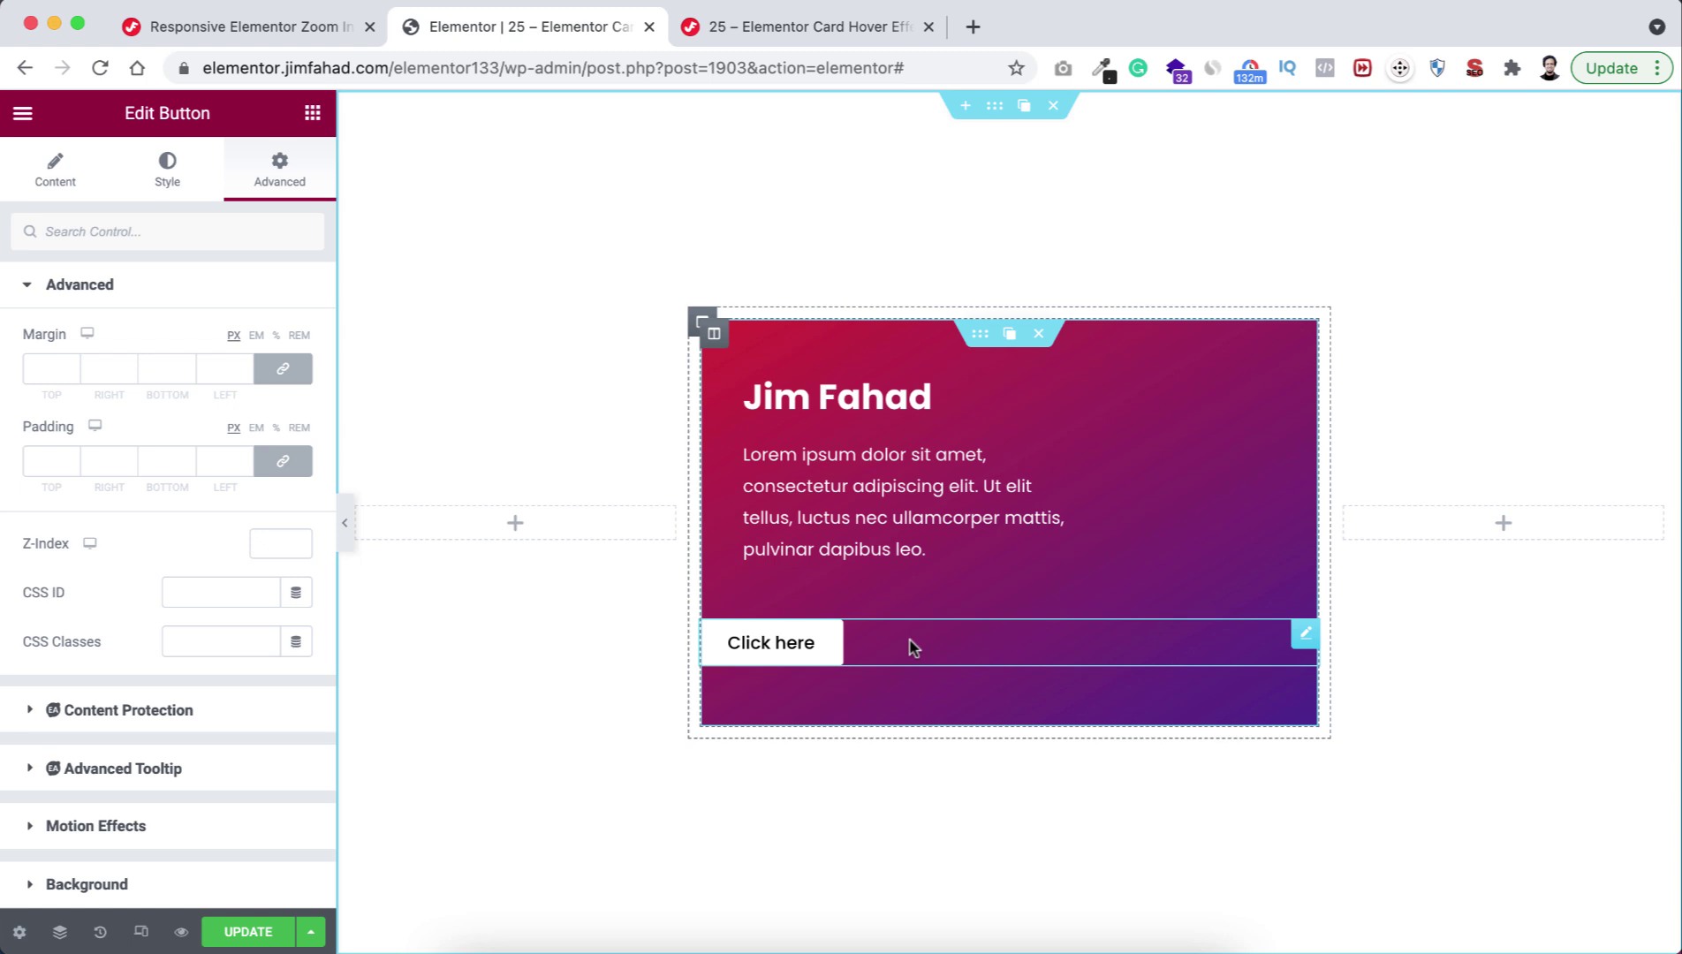
pyautogui.click(282, 370)
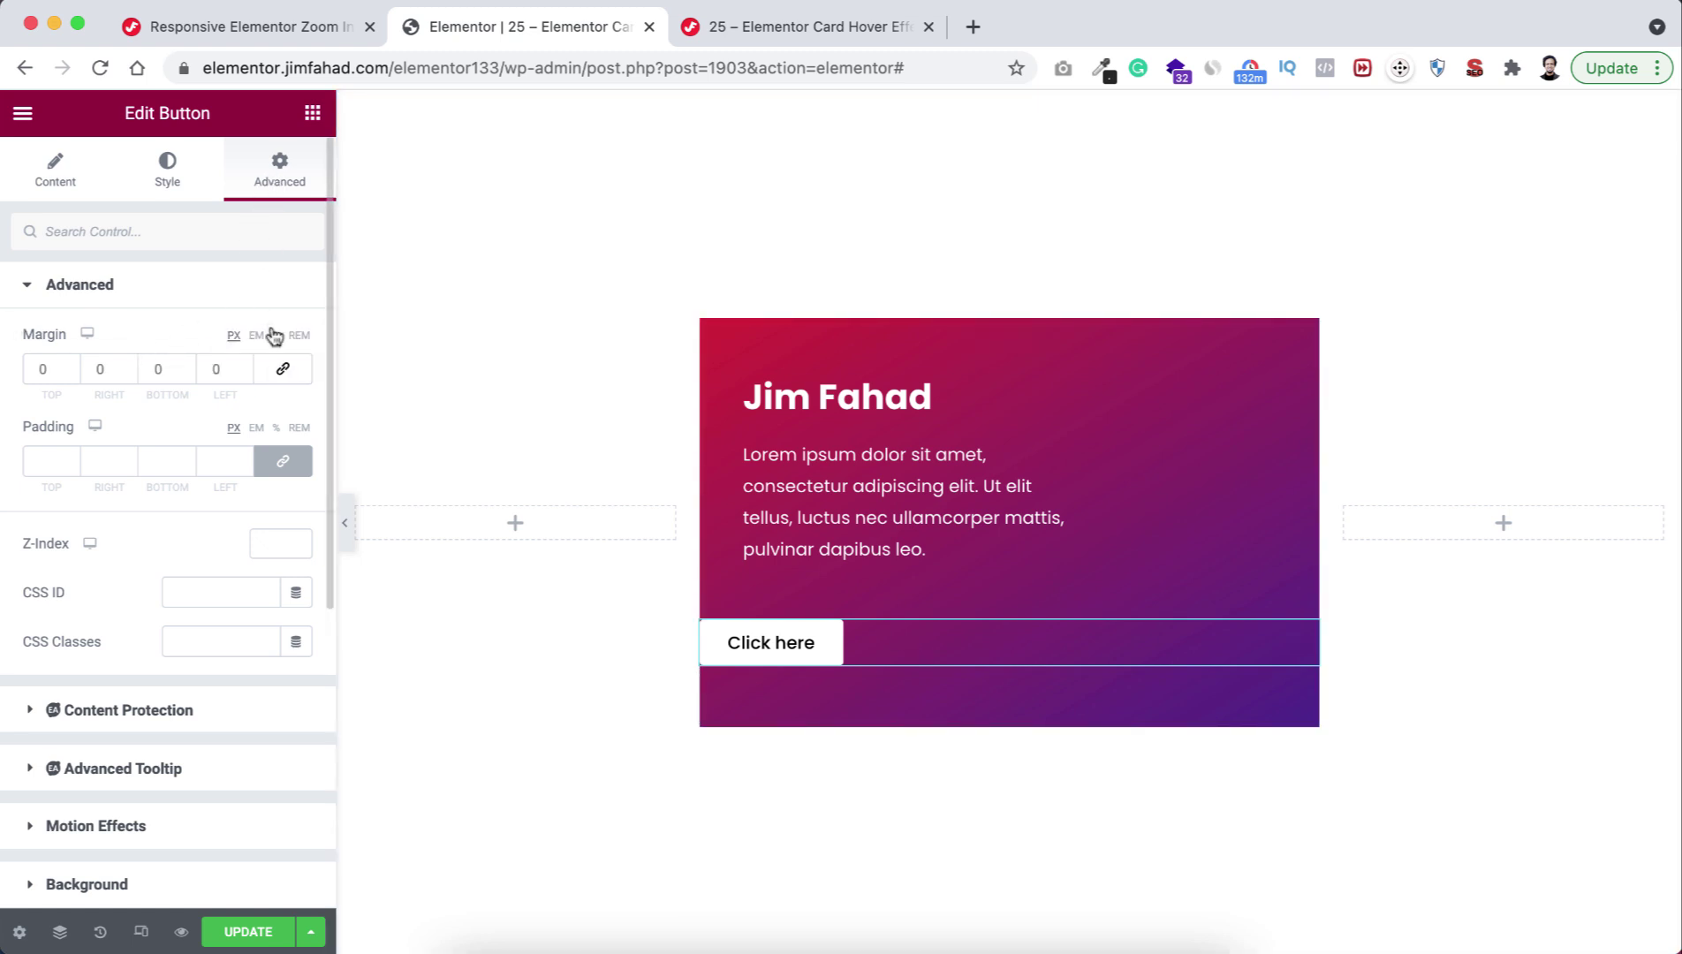
pyautogui.click(97, 368)
pyautogui.write('40')
pyautogui.click(212, 368)
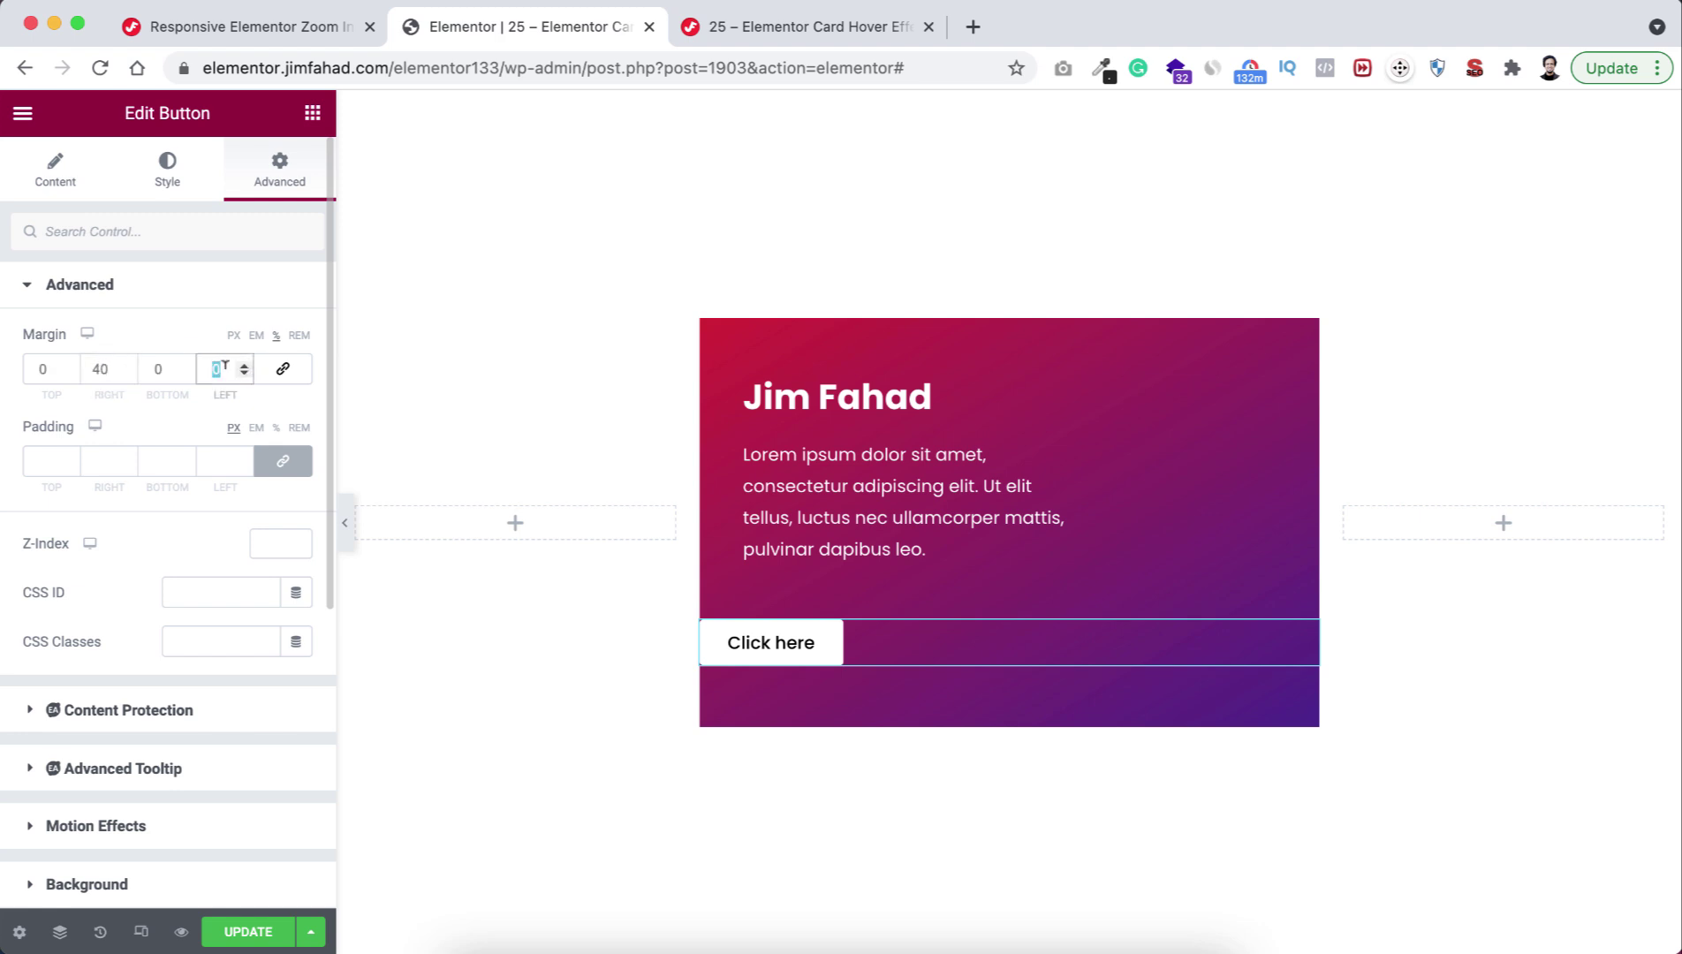
pyautogui.write('7')
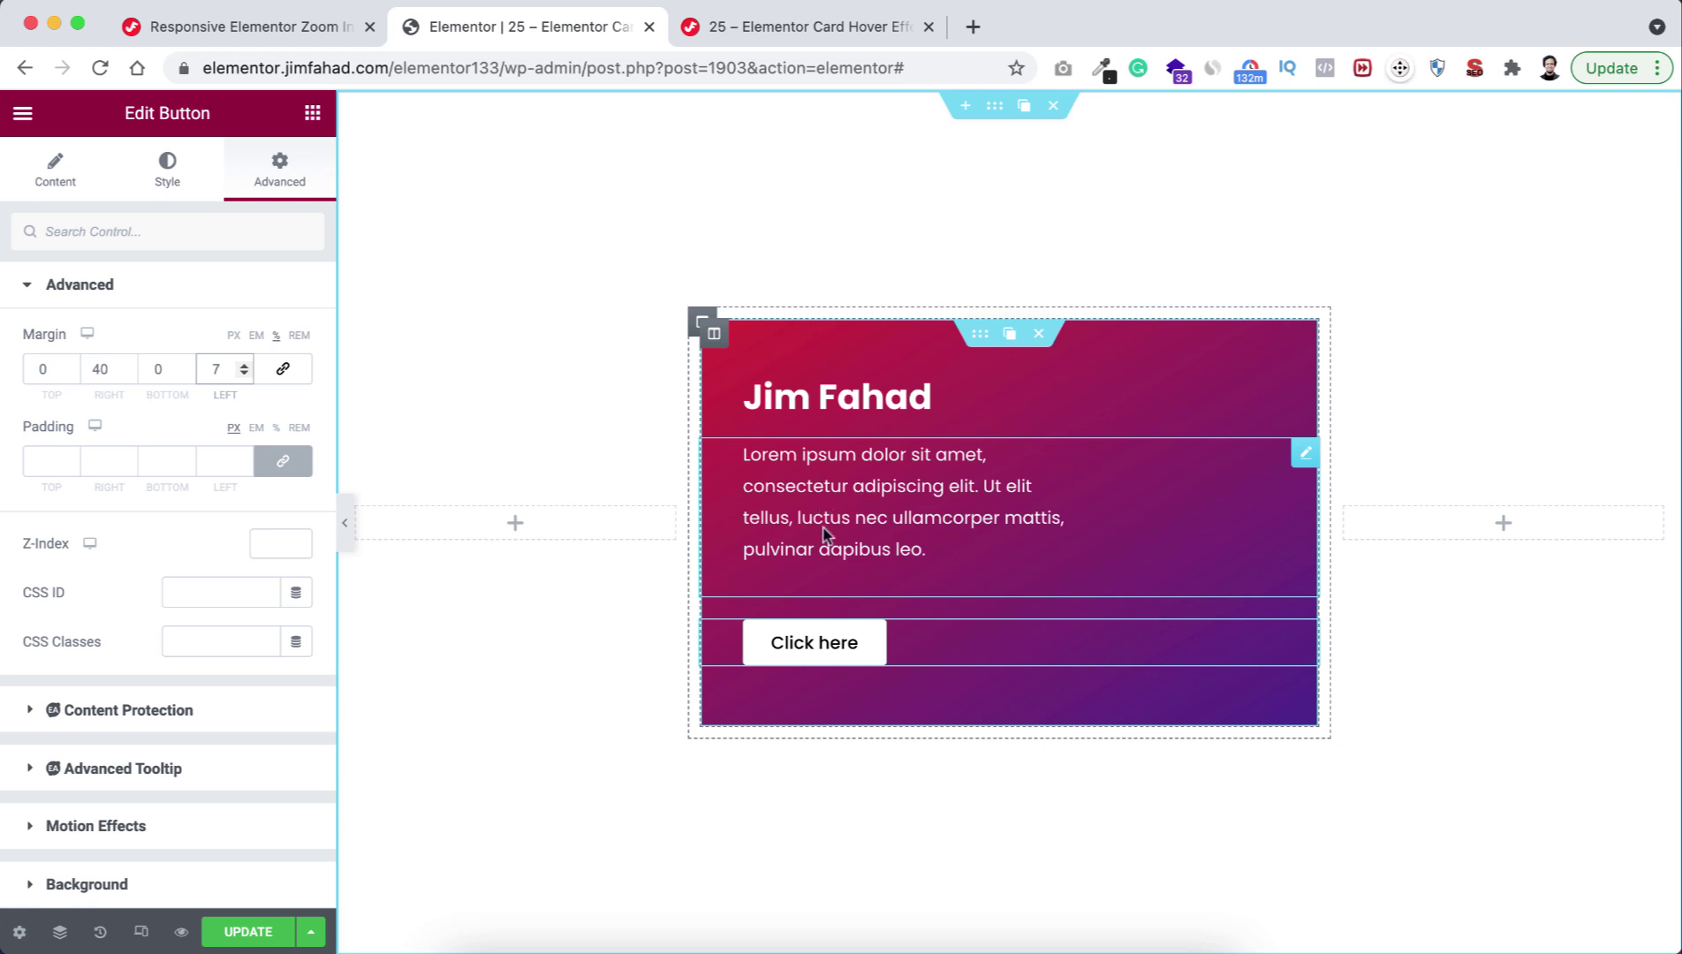
# Set the paragraph's top margin to -2 and bottom margin to -5.
pyautogui.click(814, 495)
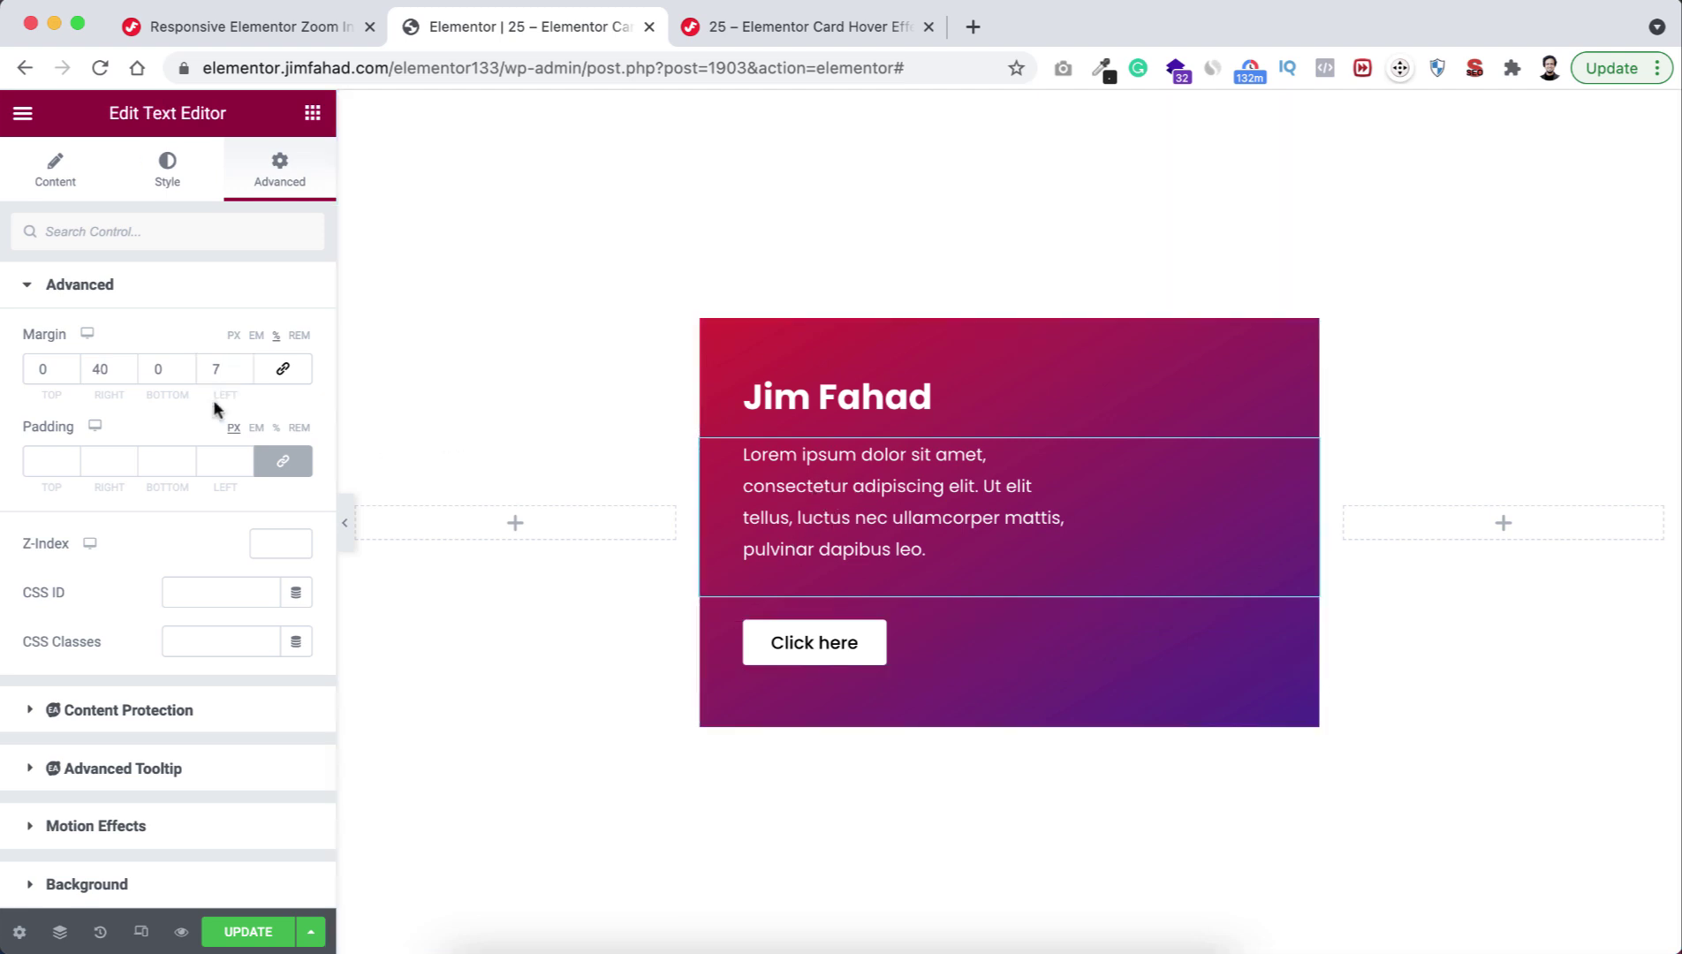
pyautogui.click(57, 360)
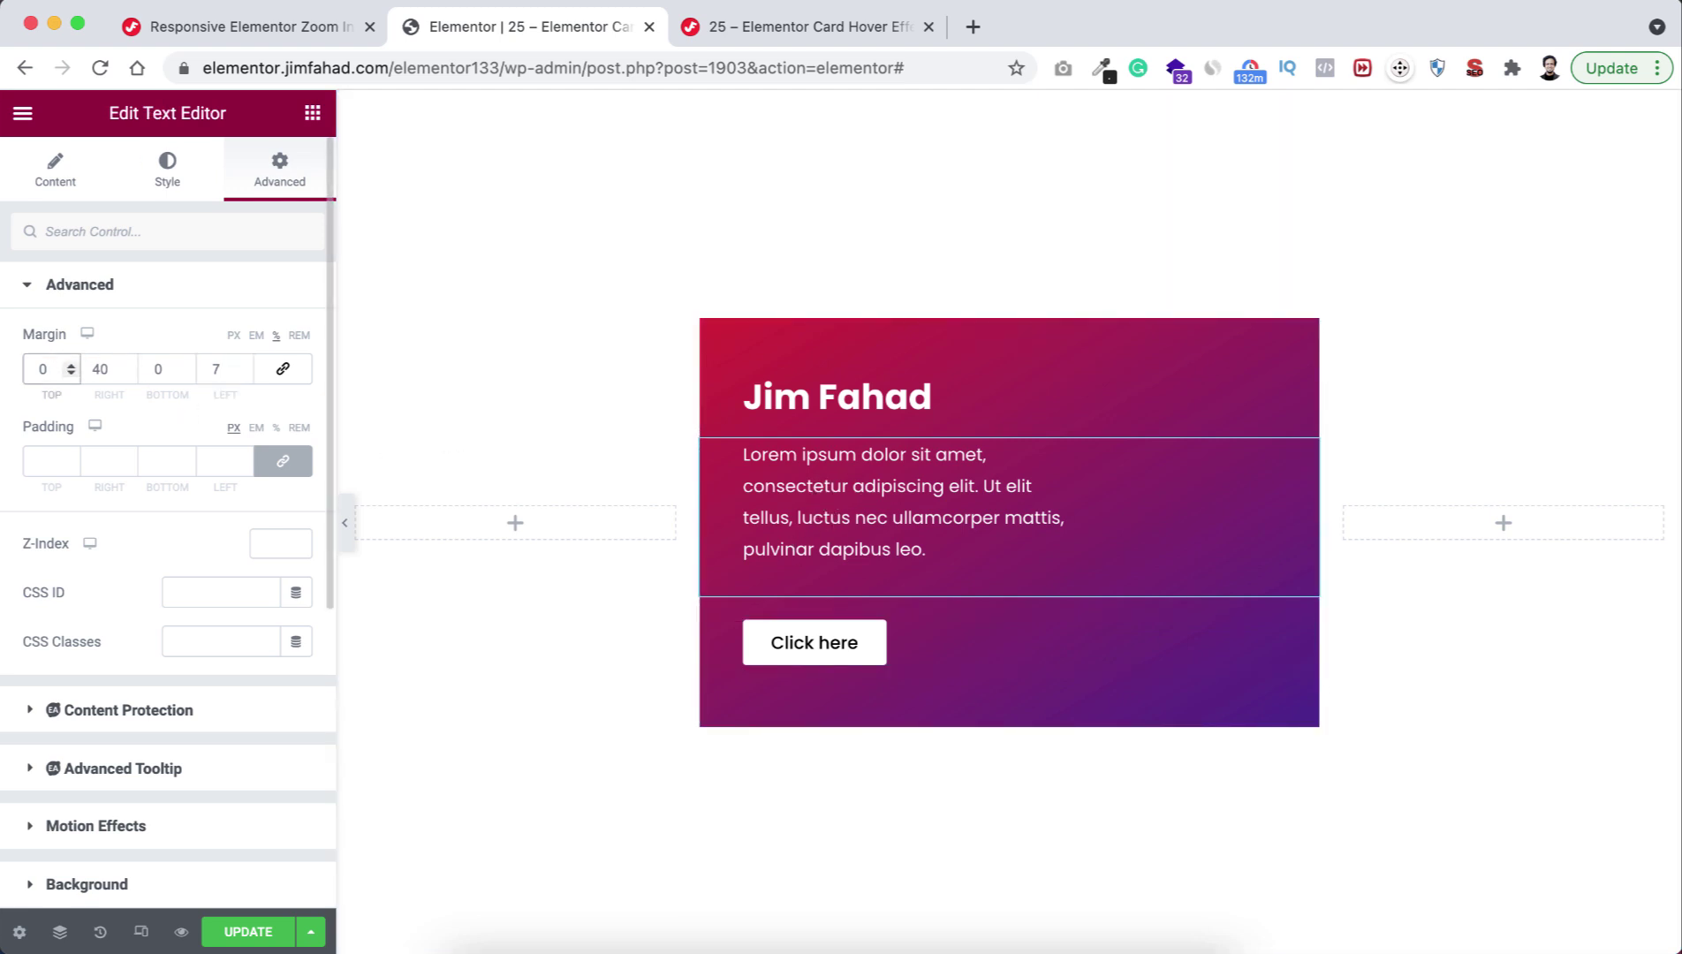
pyautogui.press('Down')
pyautogui.press('Down')
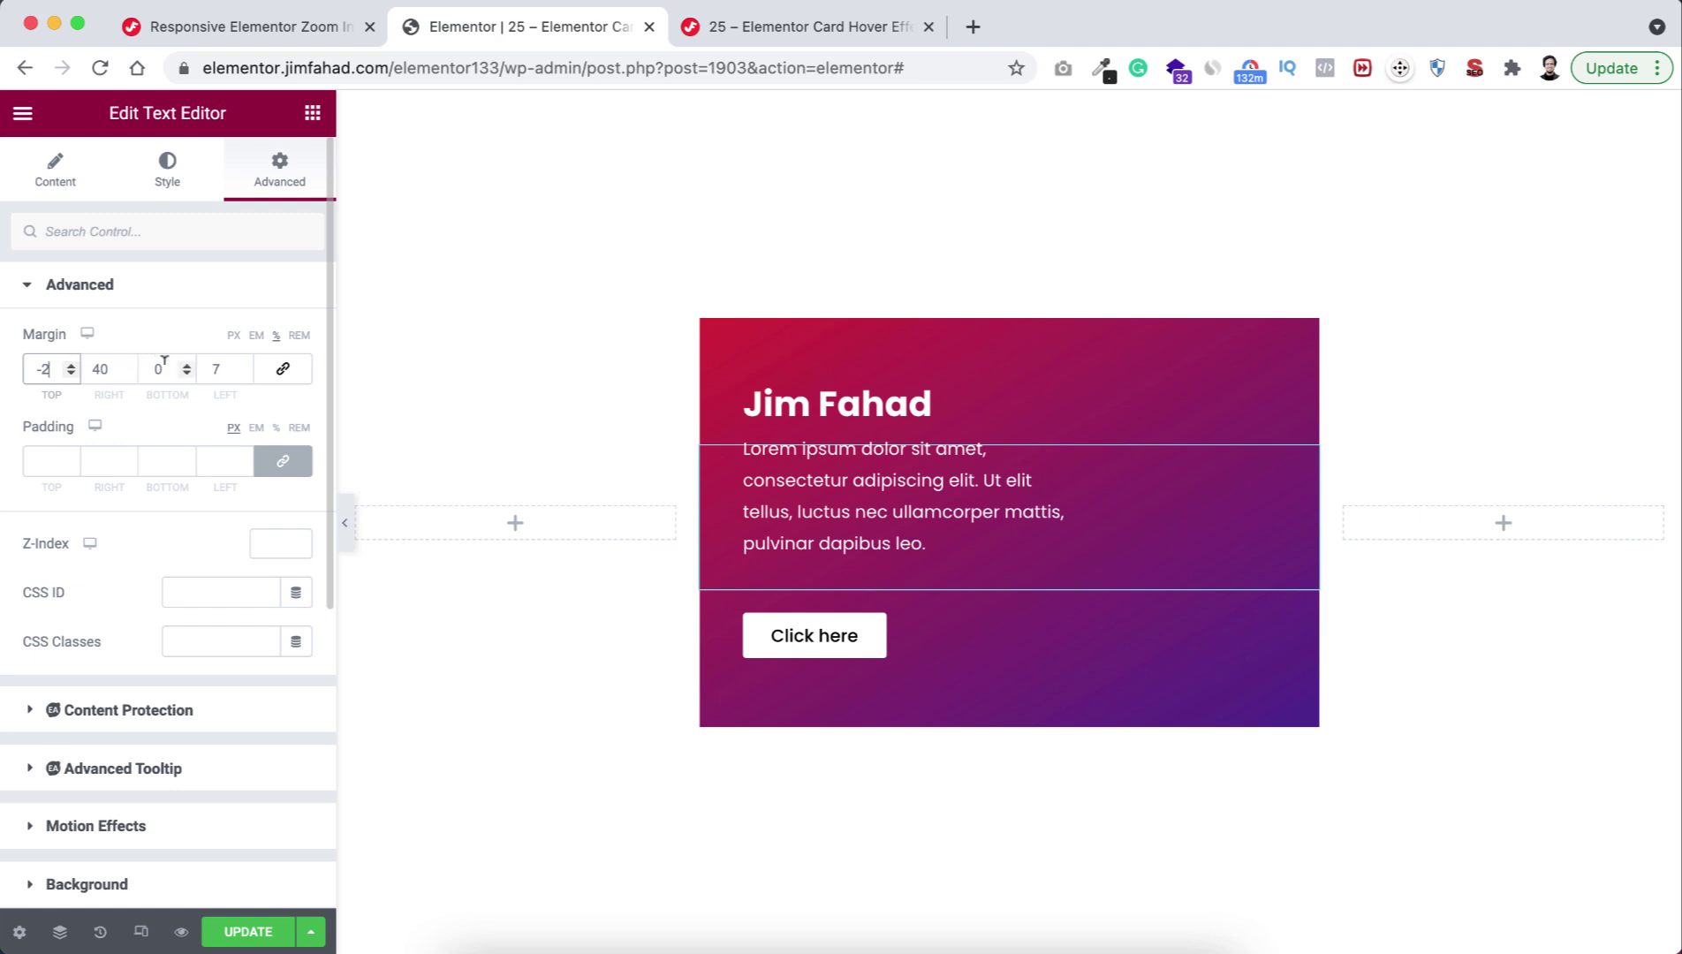
pyautogui.click(163, 370)
pyautogui.press('Down')
pyautogui.press('Down')
pyautogui.press('Down')
pyautogui.press('Down')
pyautogui.press('Down')
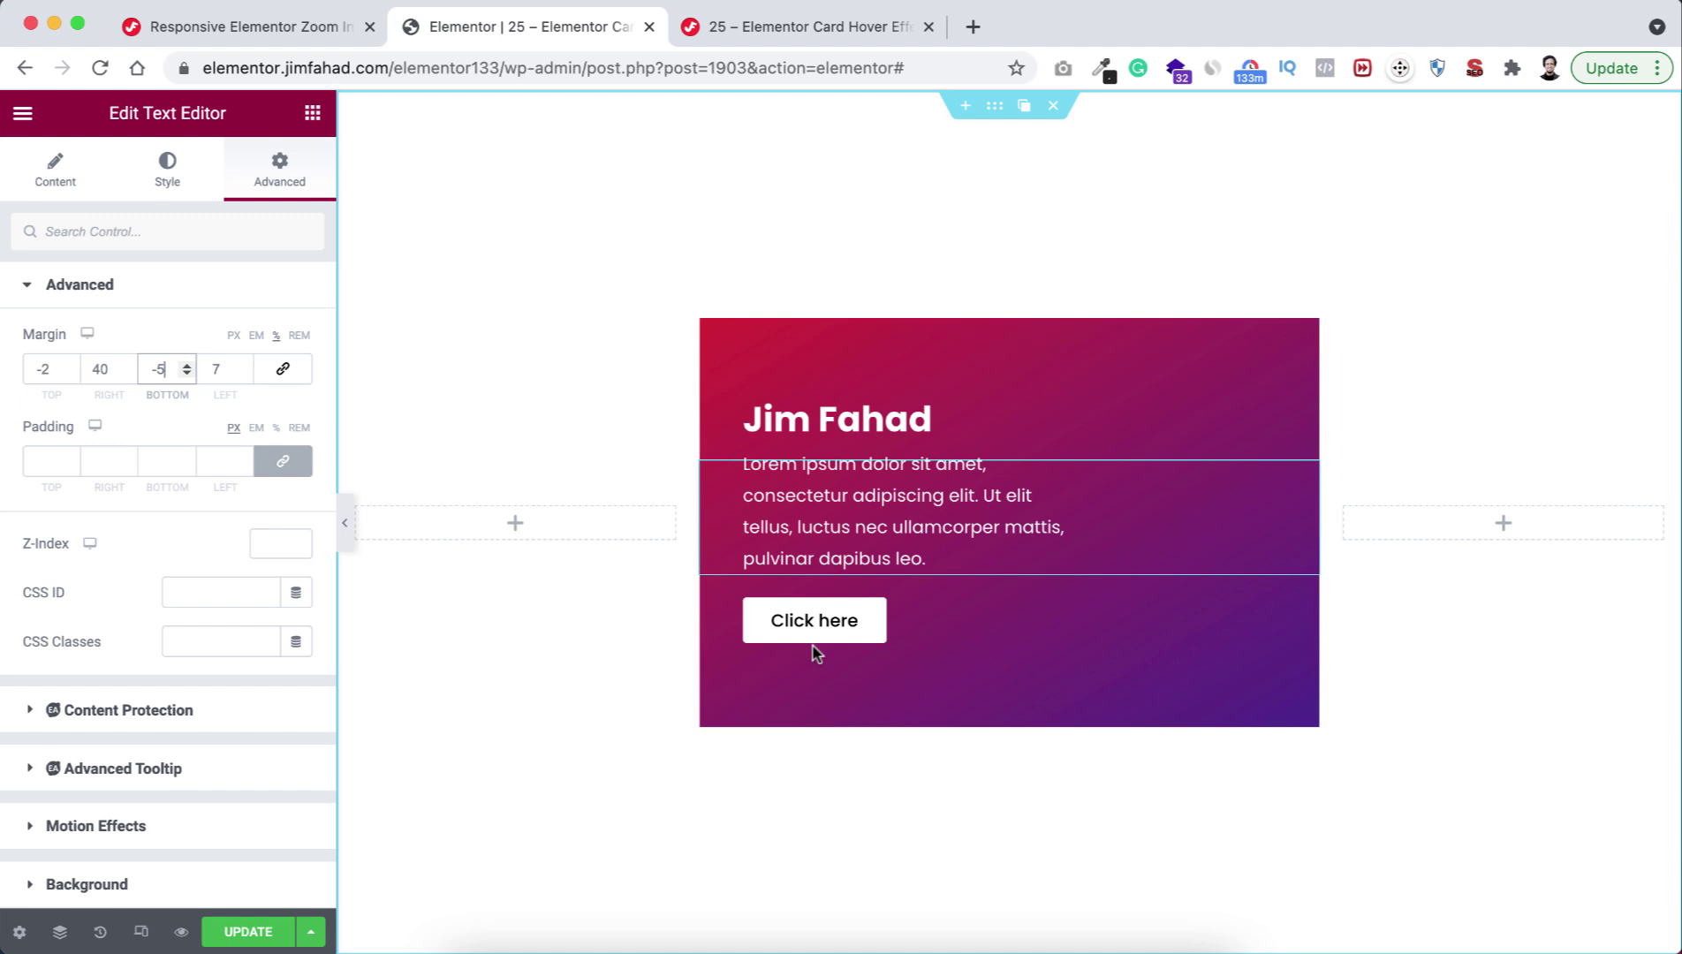
pyautogui.click(313, 114)
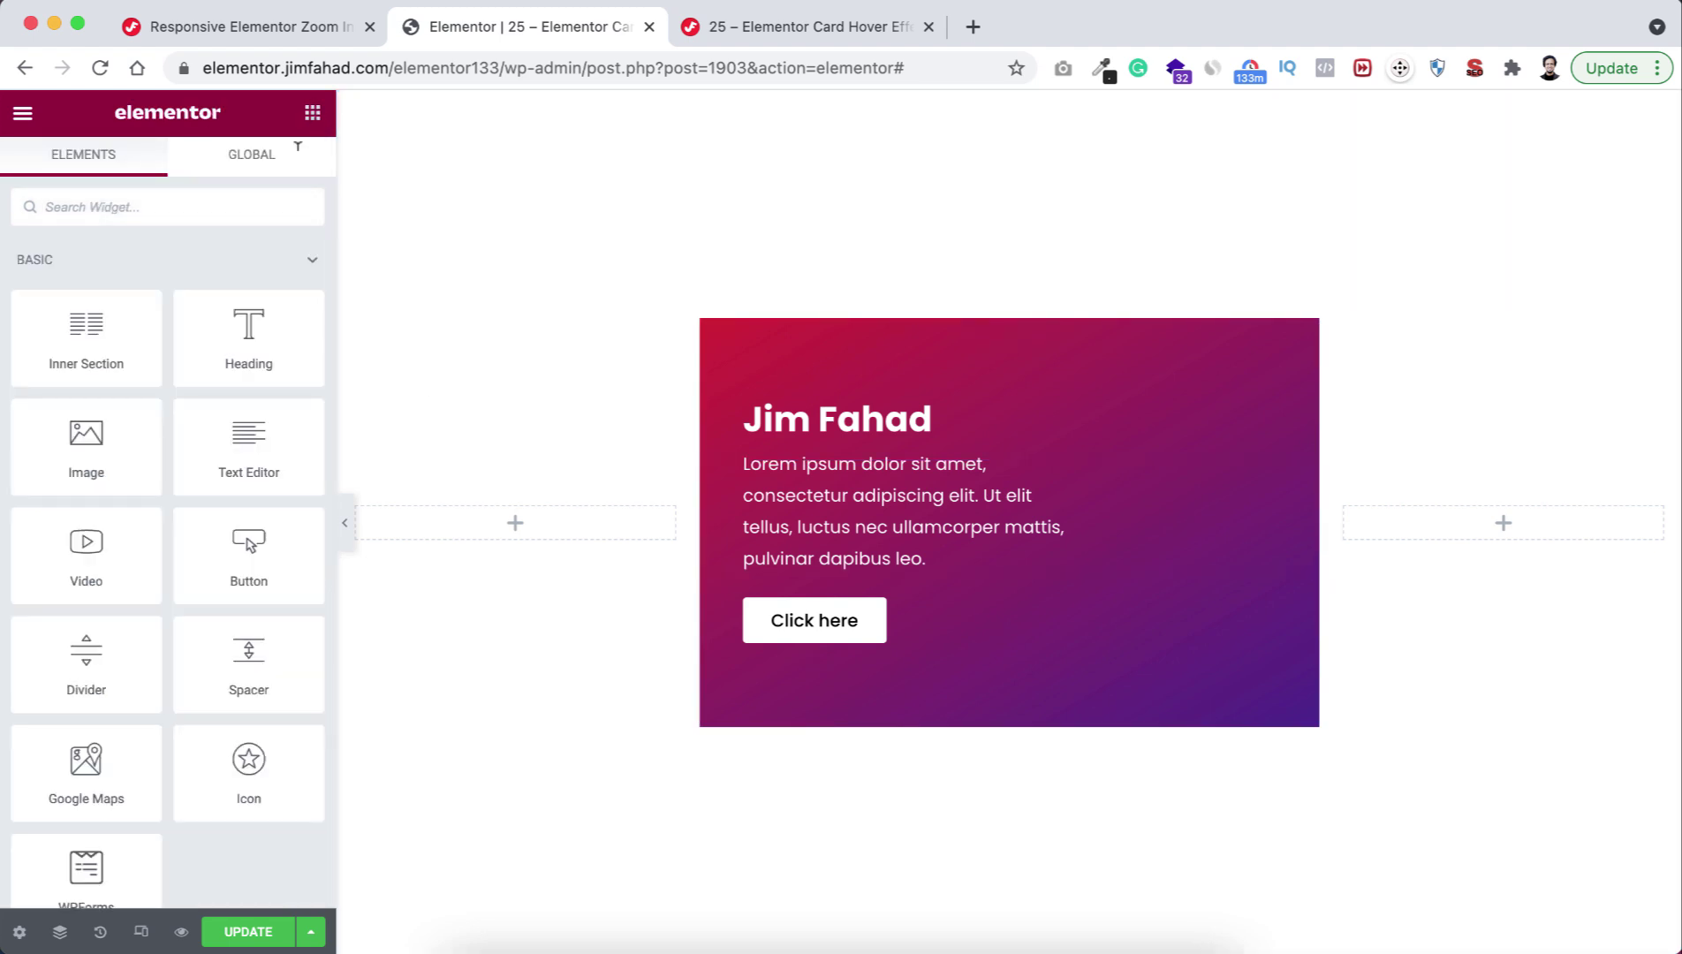
# Insert an Image widget below the button holding the PUBG character from the Media Library.
pyautogui.moveTo(65, 446); pyautogui.dragTo(822, 638)
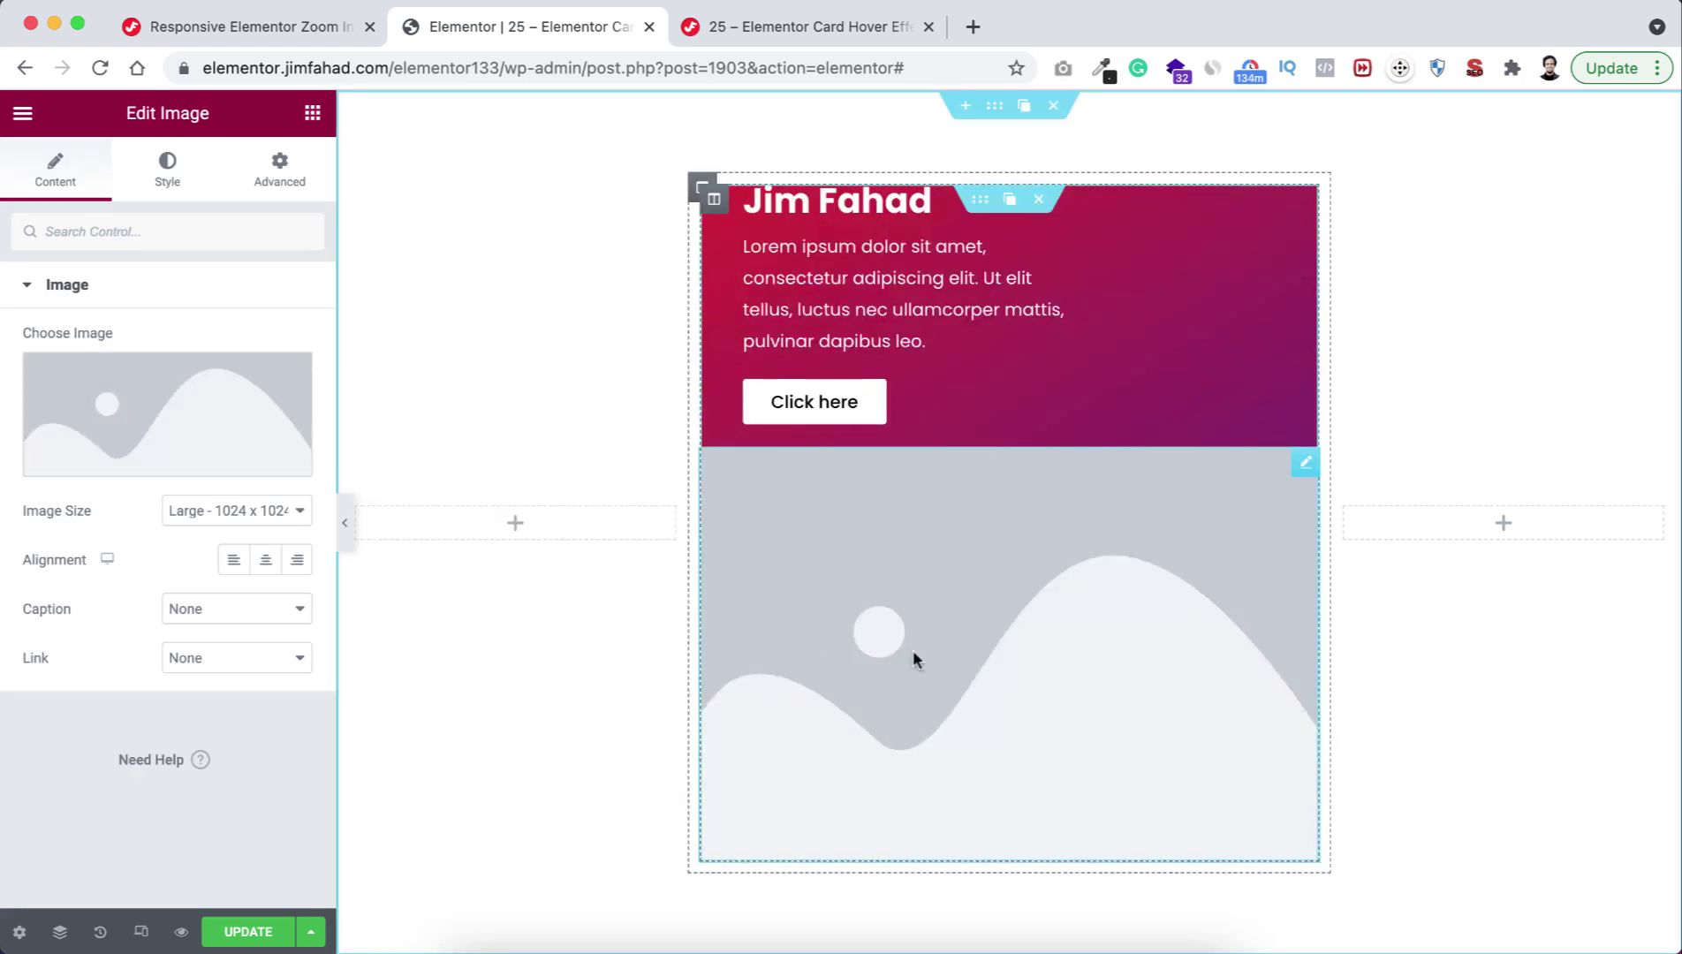
pyautogui.click(137, 399)
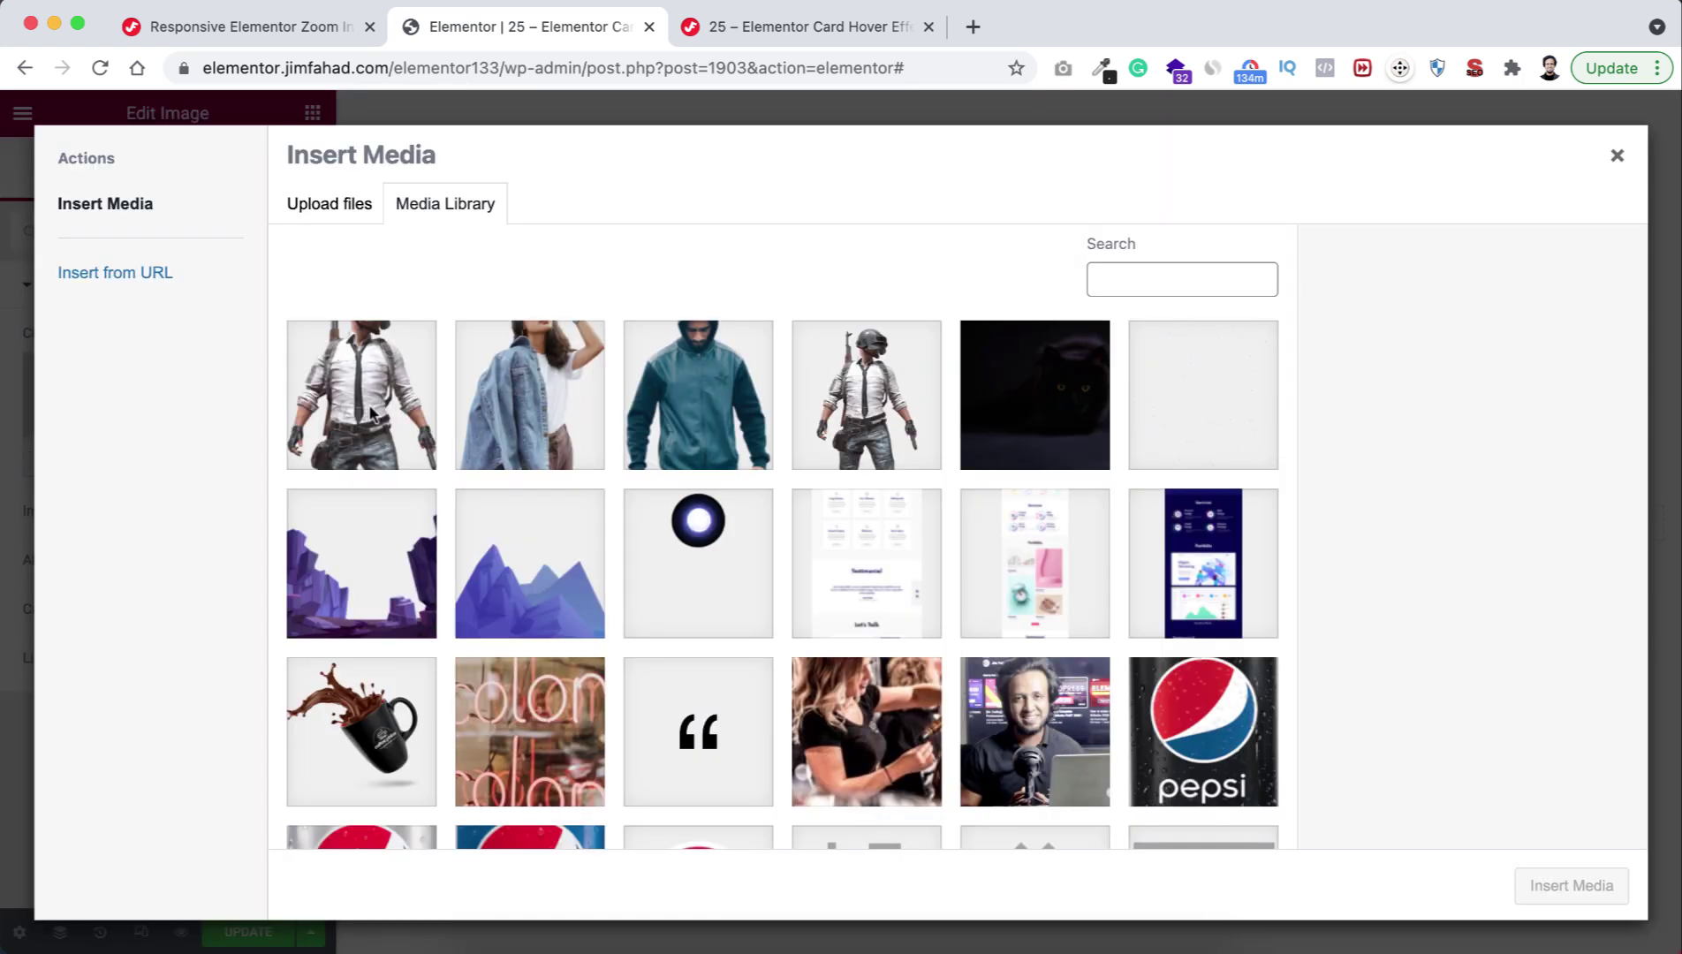
pyautogui.click(369, 412)
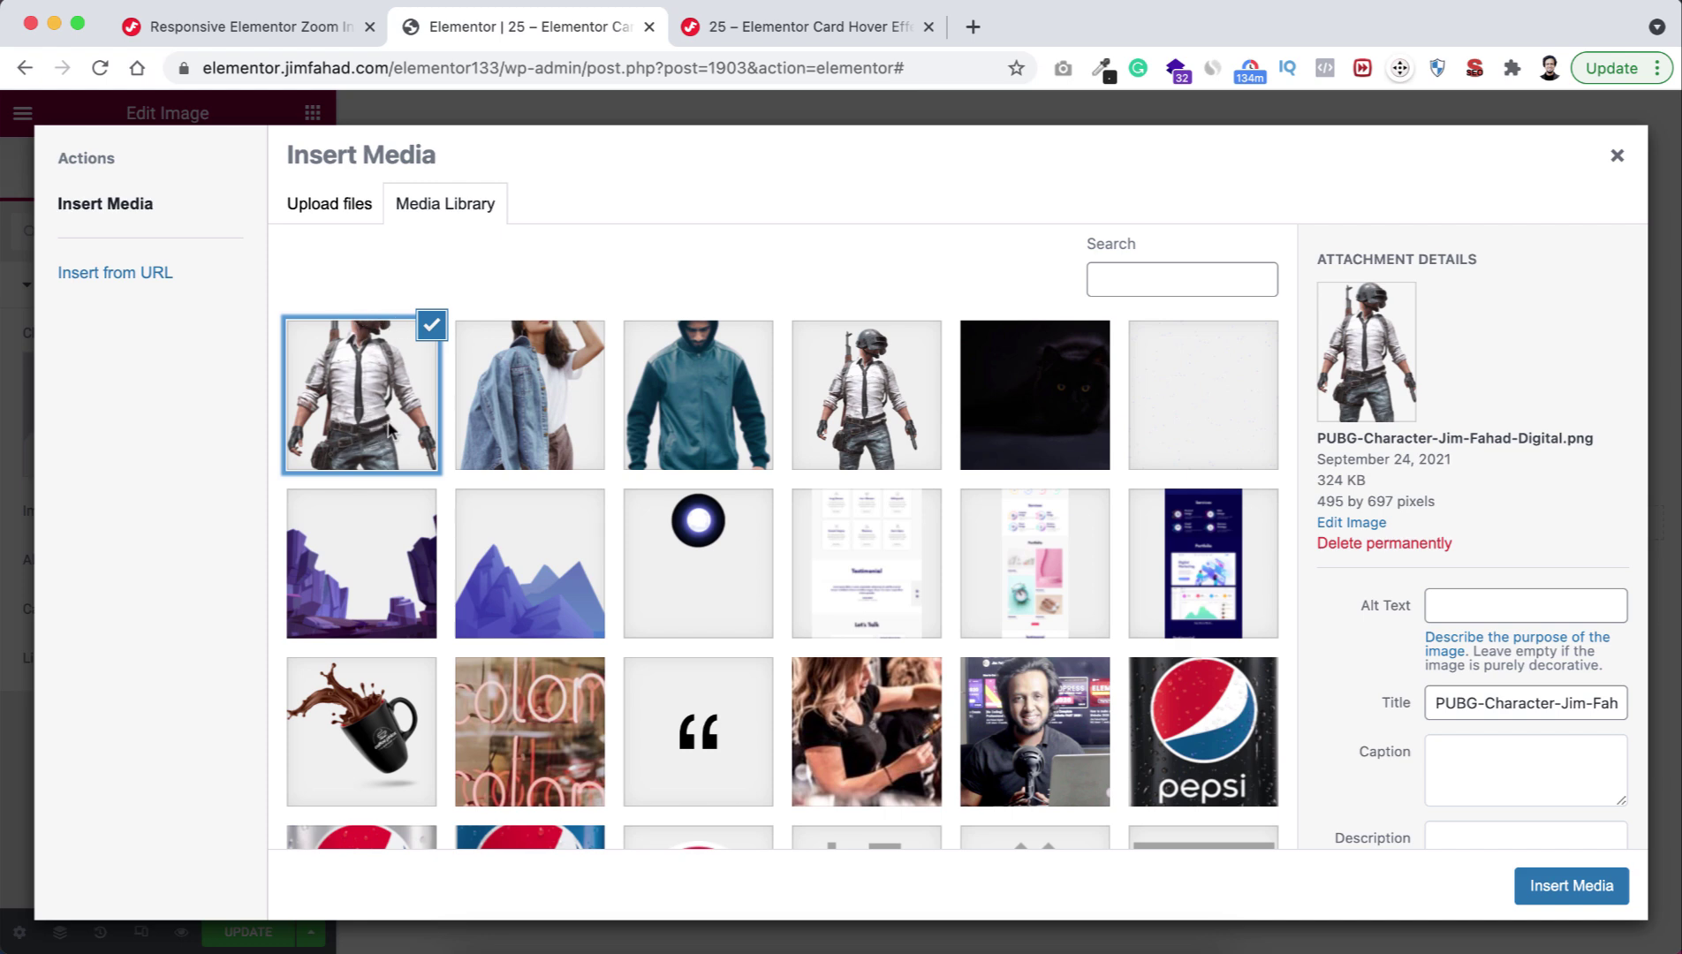
pyautogui.click(1571, 885)
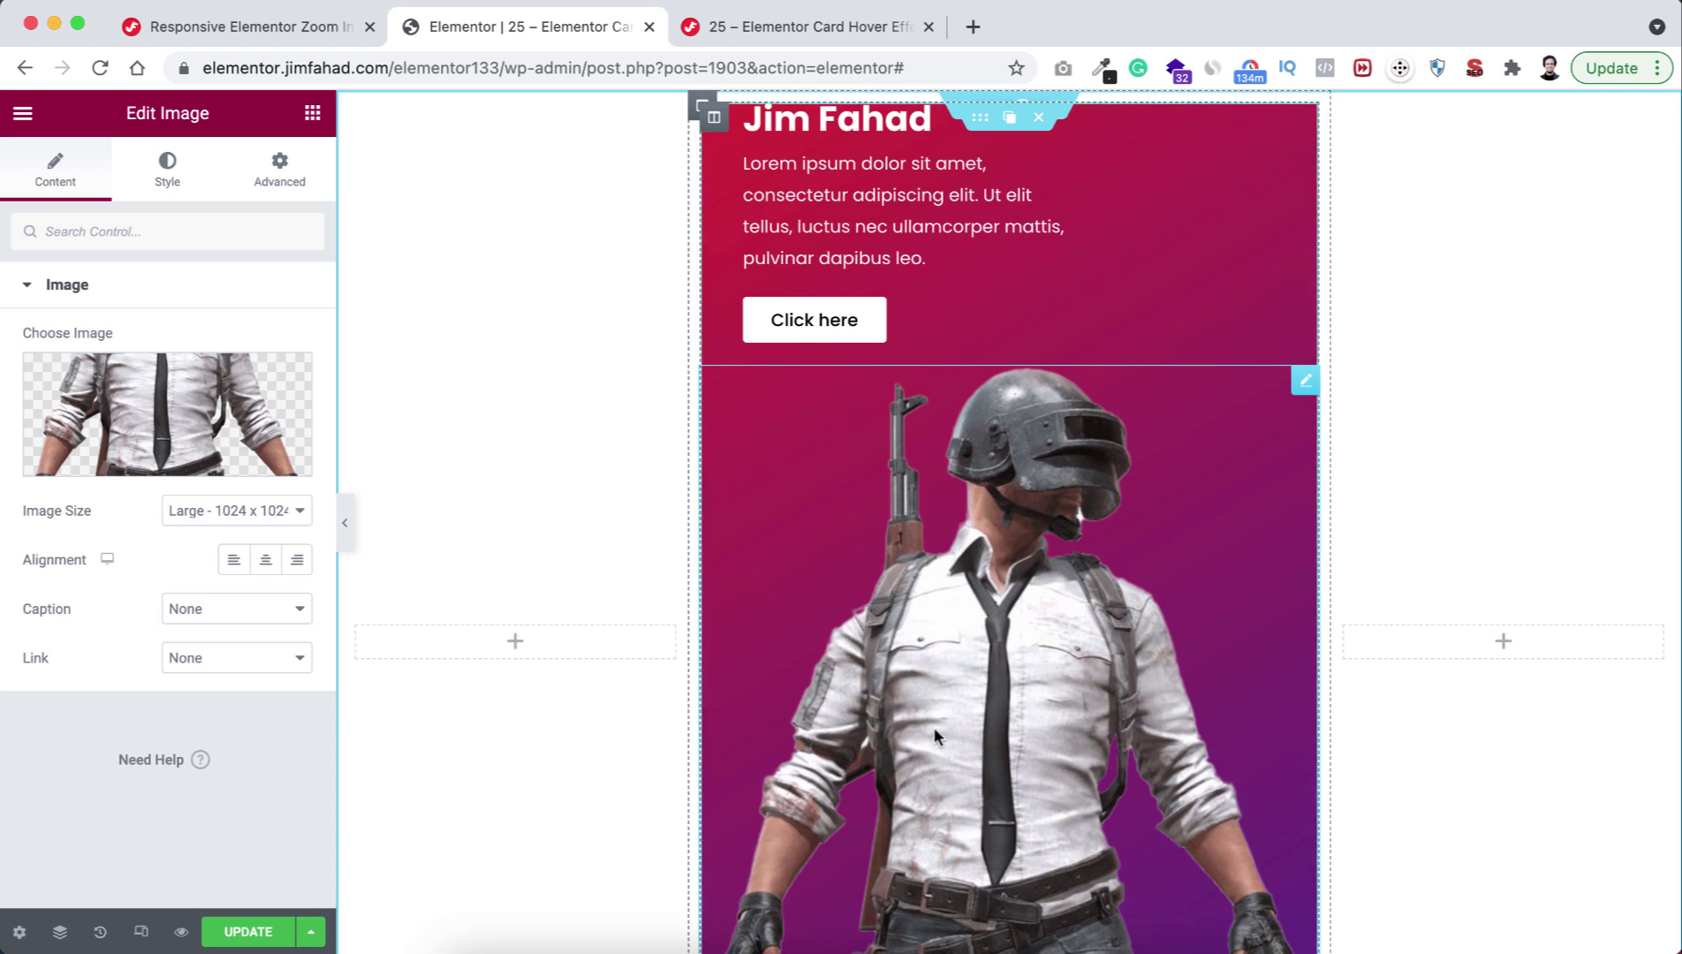
# Set the PUBG image size to Full and its width to 300 px.
pyautogui.scroll(-2, 935, 736)
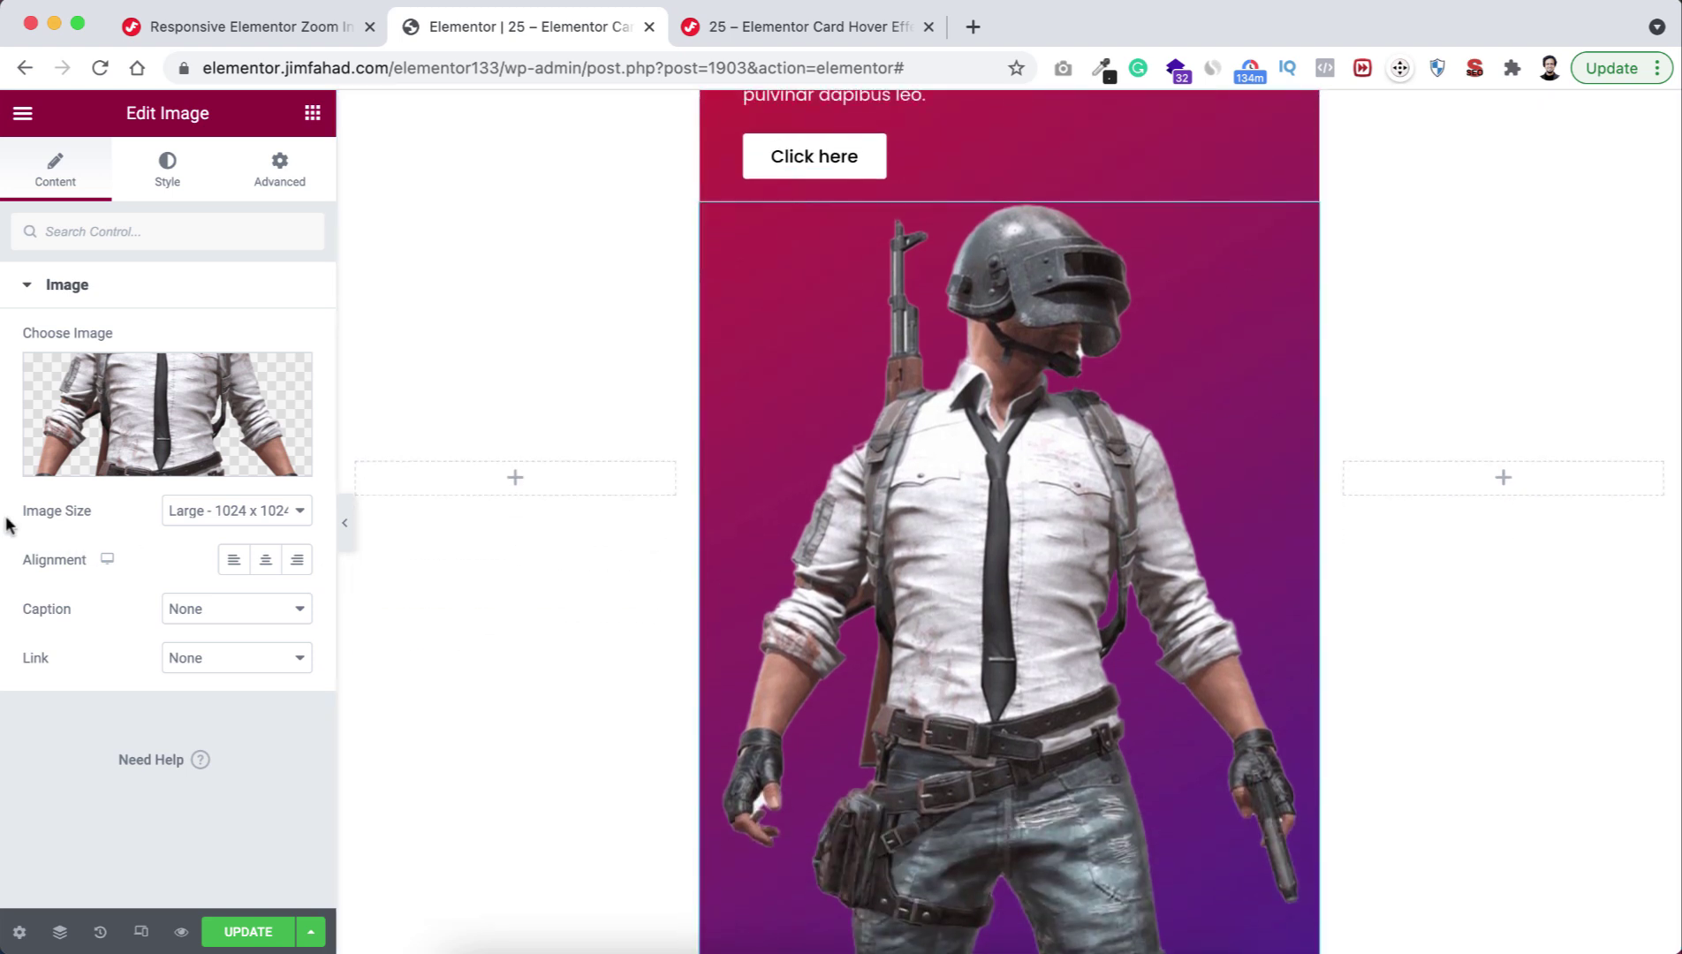
pyautogui.click(169, 510)
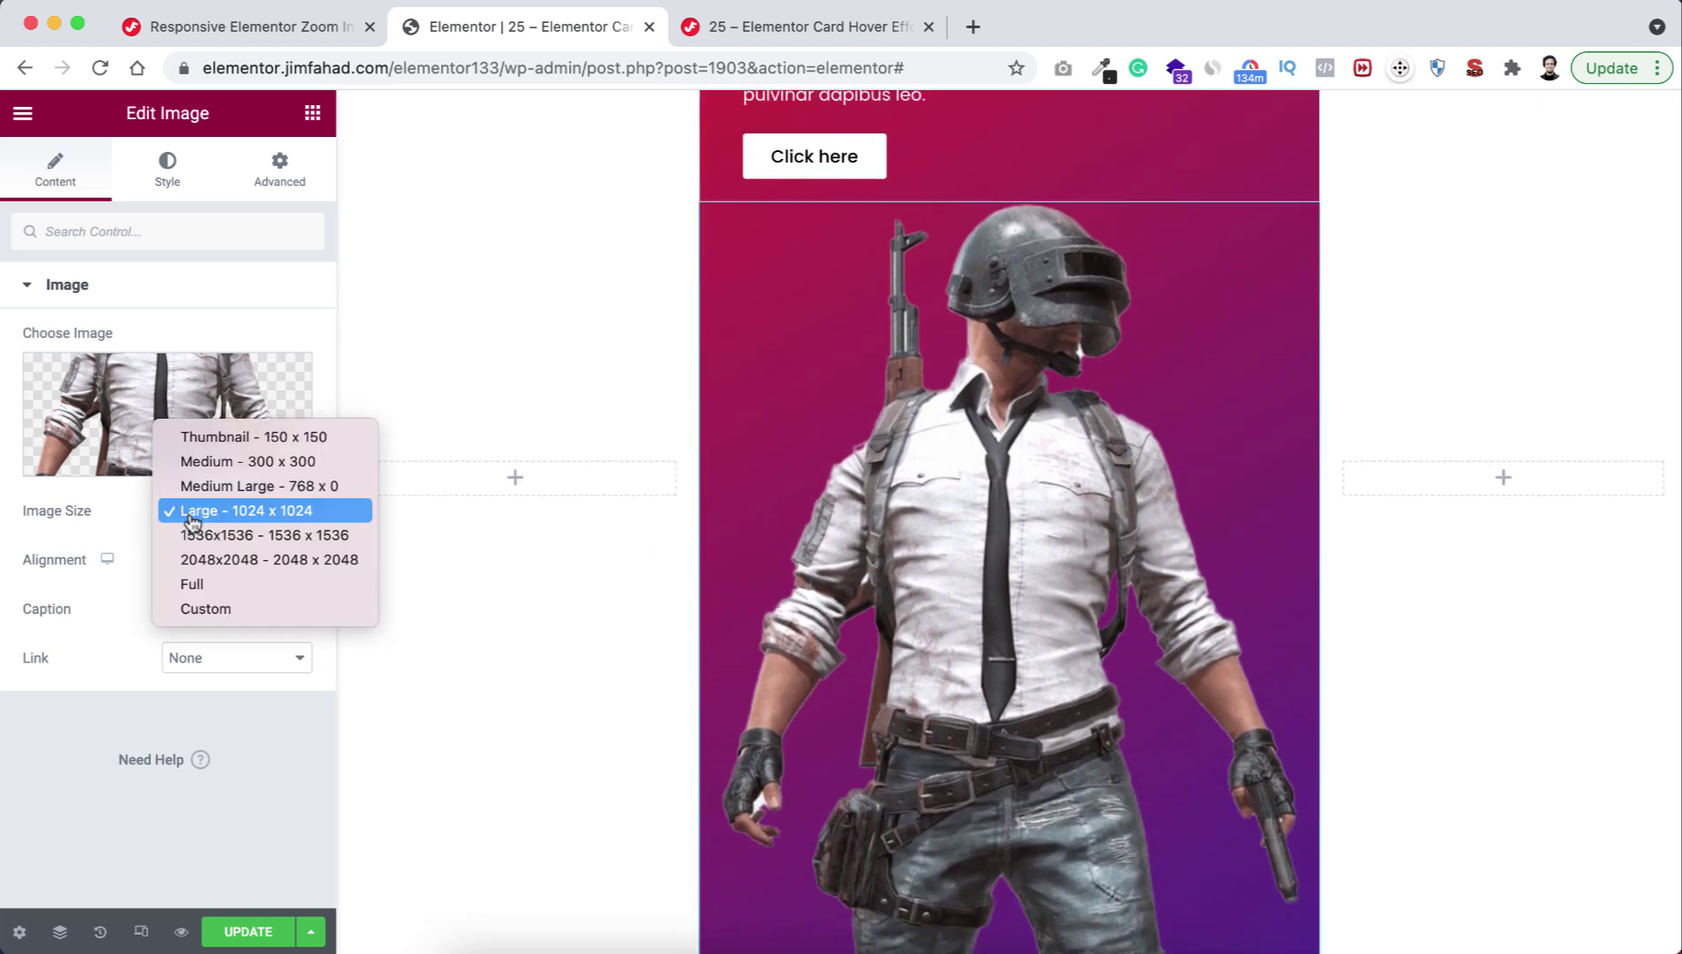
pyautogui.click(191, 586)
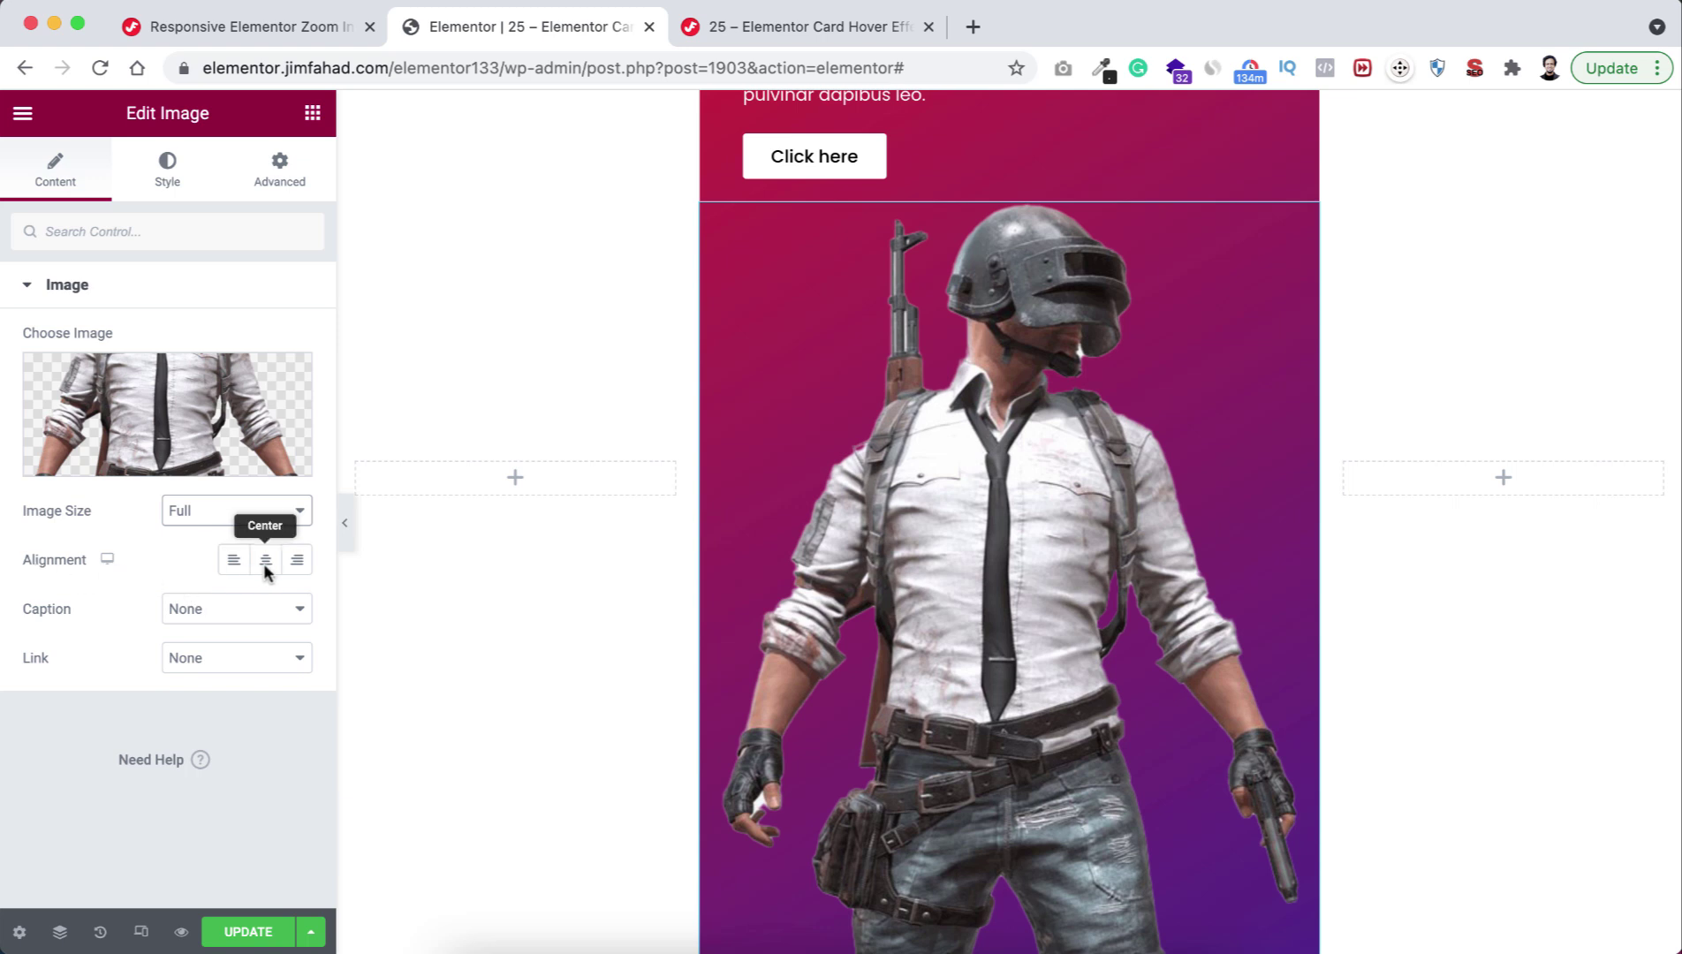
pyautogui.click(167, 187)
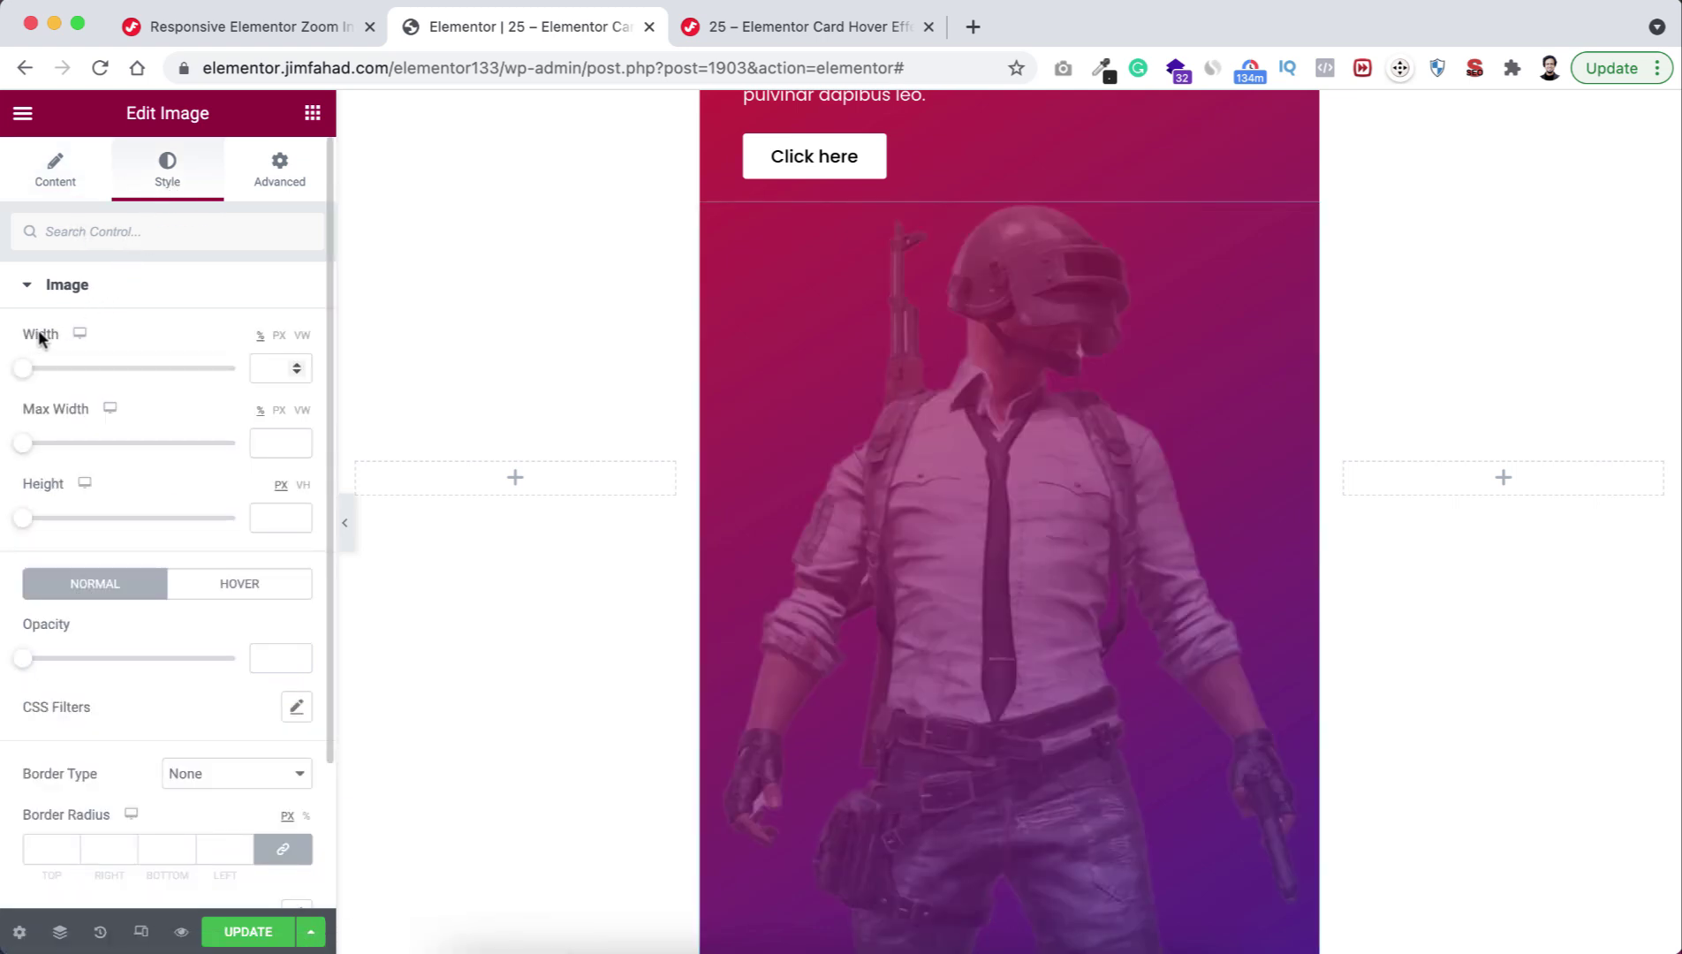
pyautogui.click(279, 336)
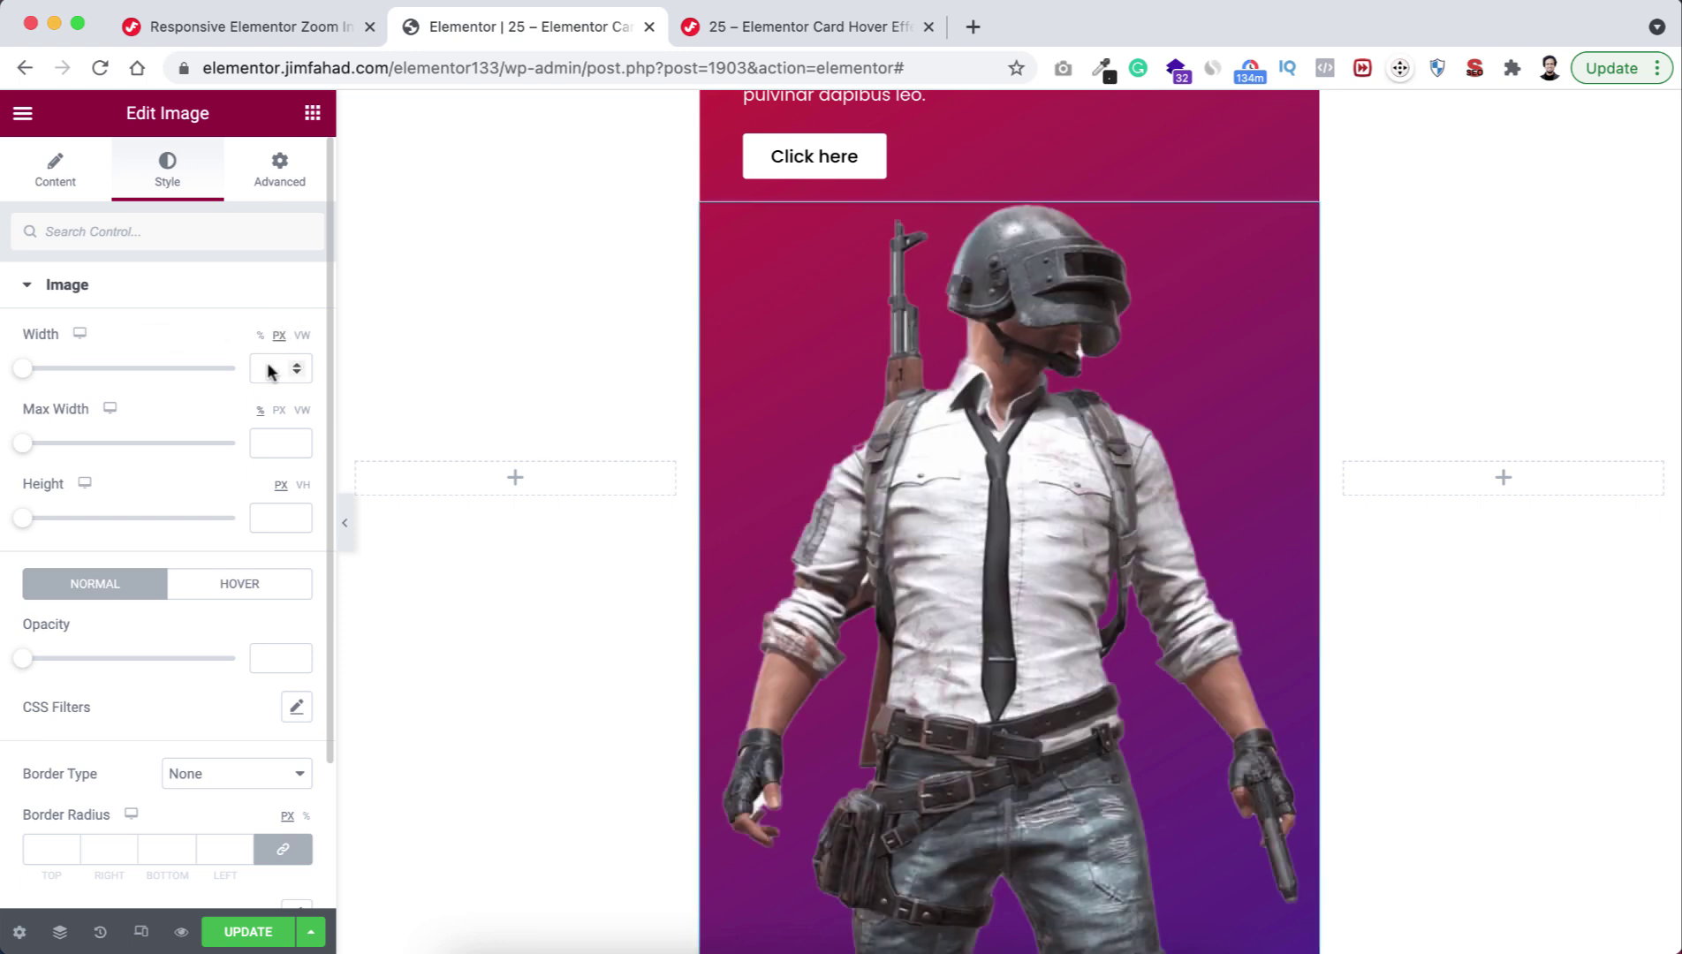
pyautogui.click(264, 371)
pyautogui.write('300')
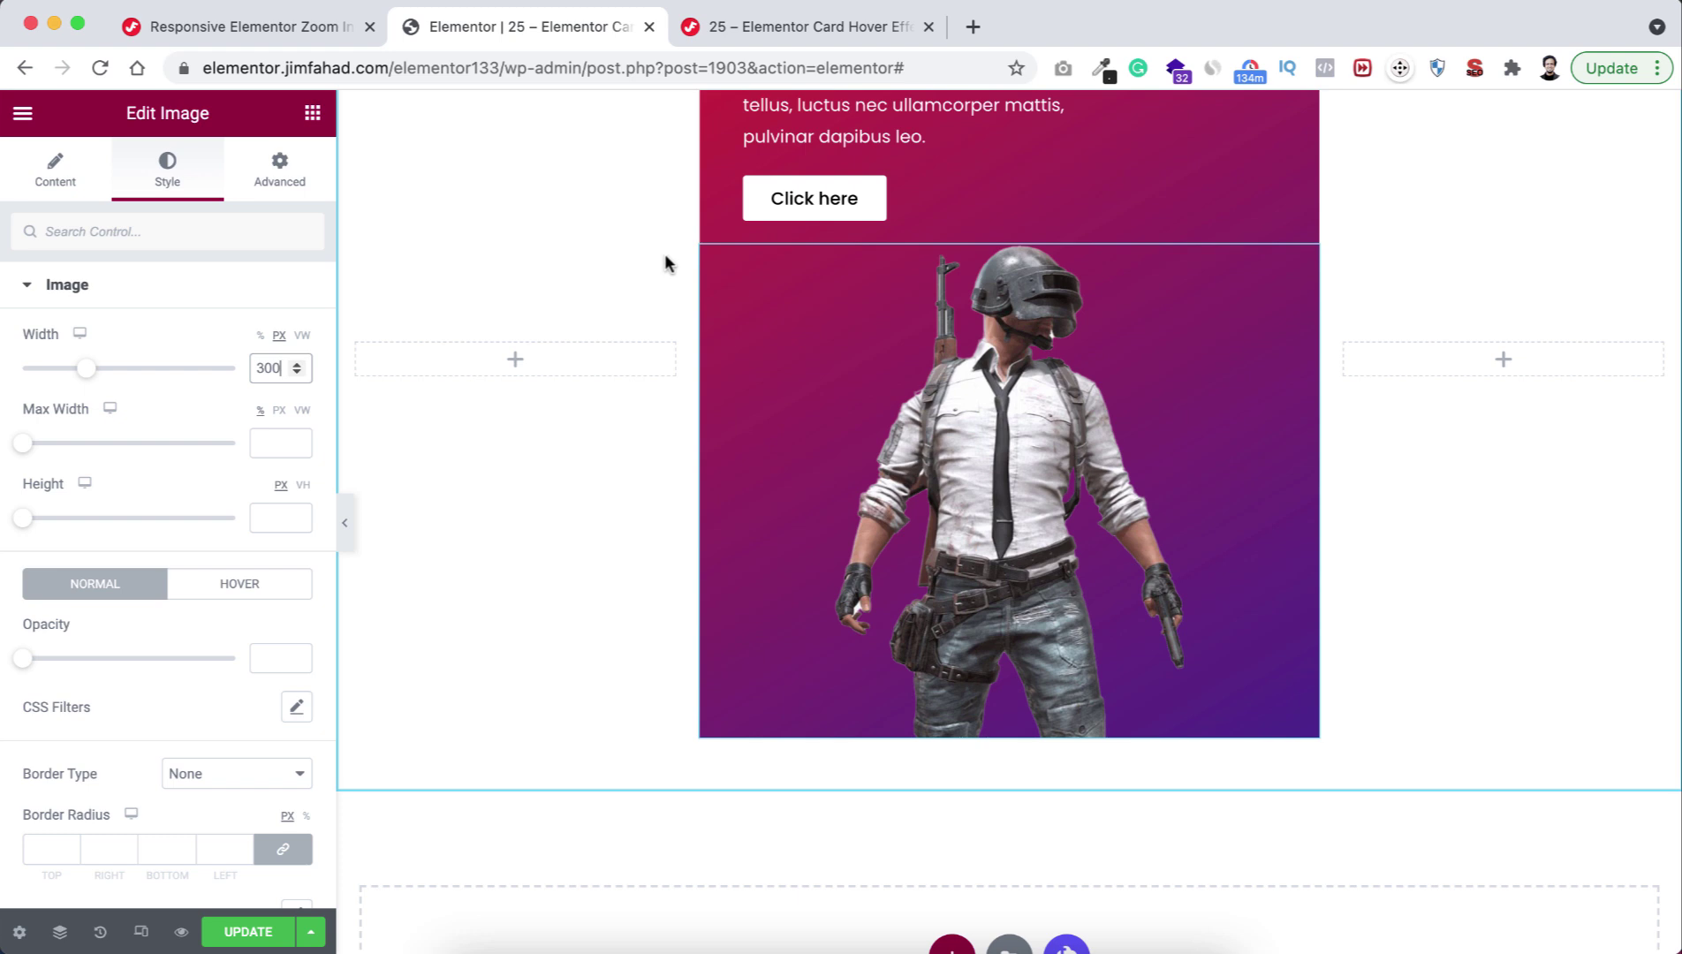
pyautogui.scroll(2, 665, 253)
pyautogui.scroll(-1, 665, 254)
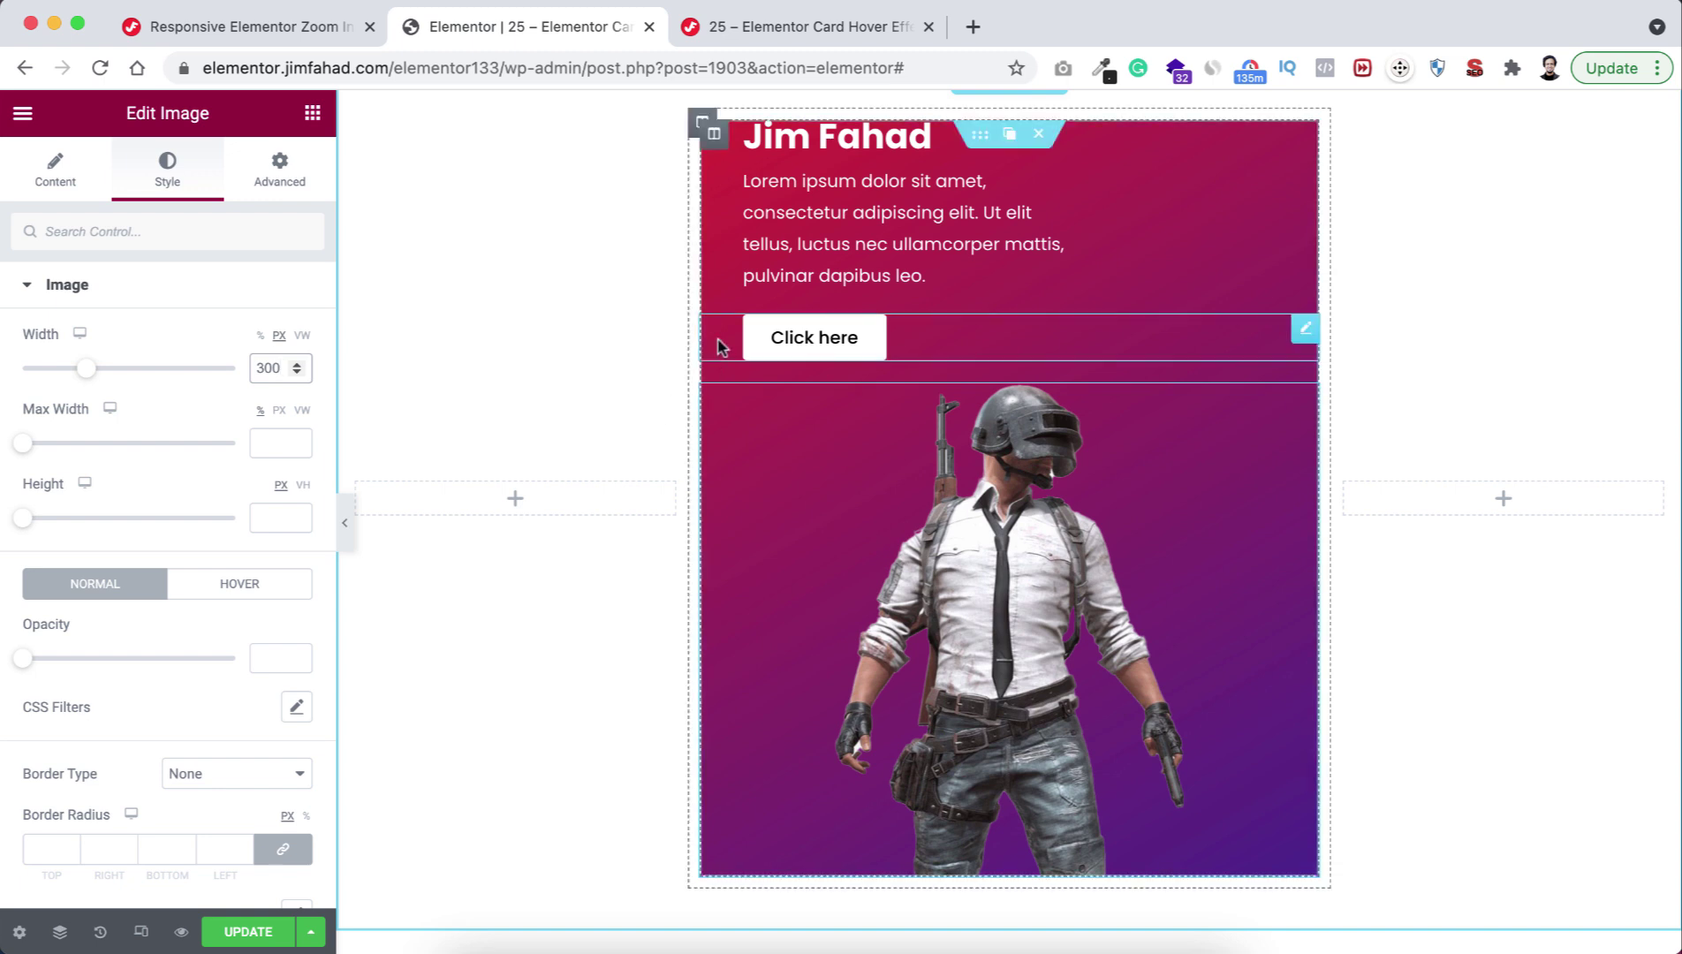
# Expand the column's Custom CSS section, then bring up the 'Responsive Elementor Zoom In' tutorial tab.
pyautogui.click(714, 137)
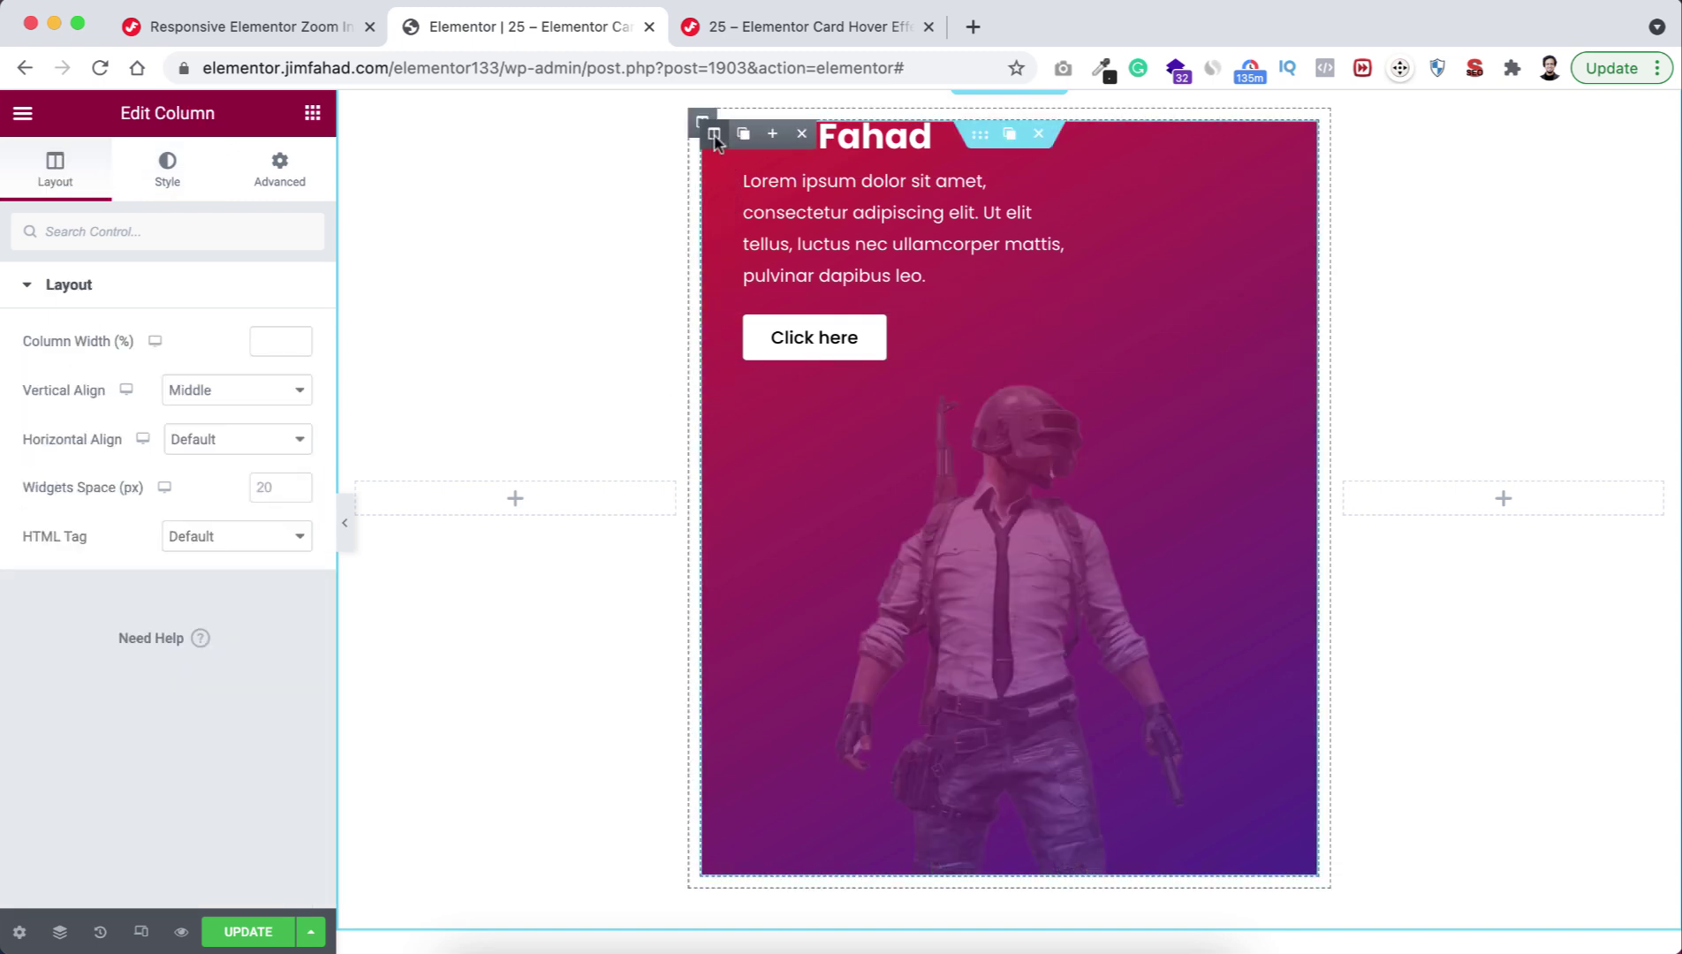
pyautogui.click(279, 170)
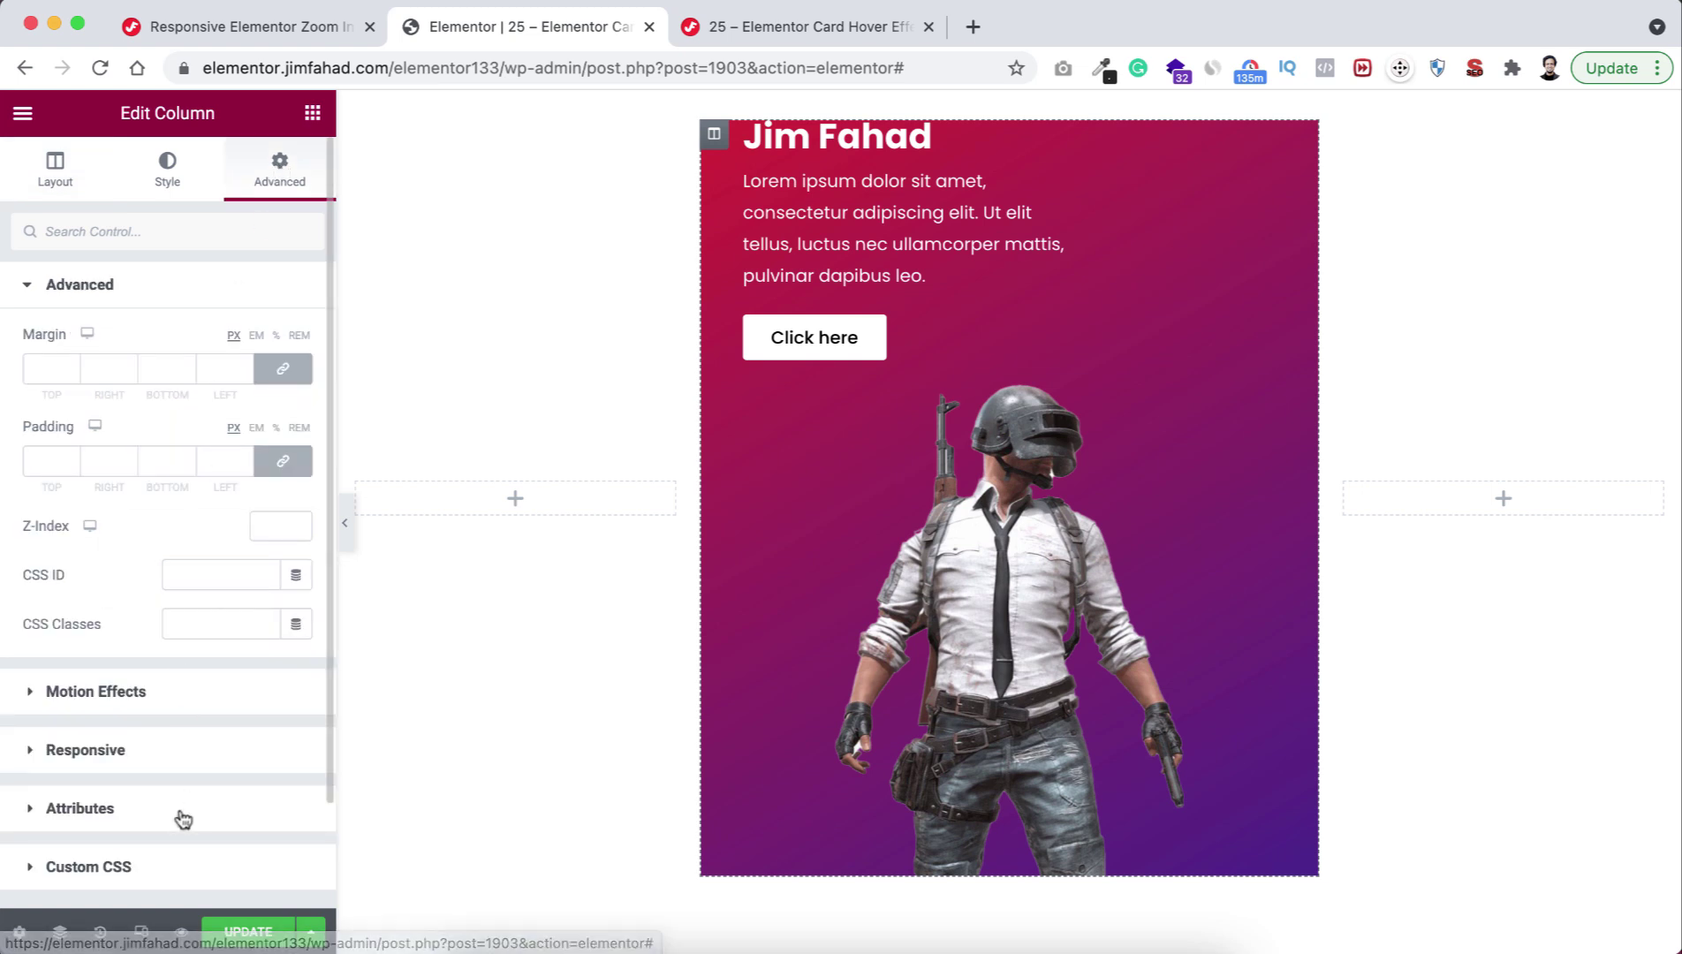
pyautogui.scroll(-3, 179, 811)
pyautogui.click(137, 750)
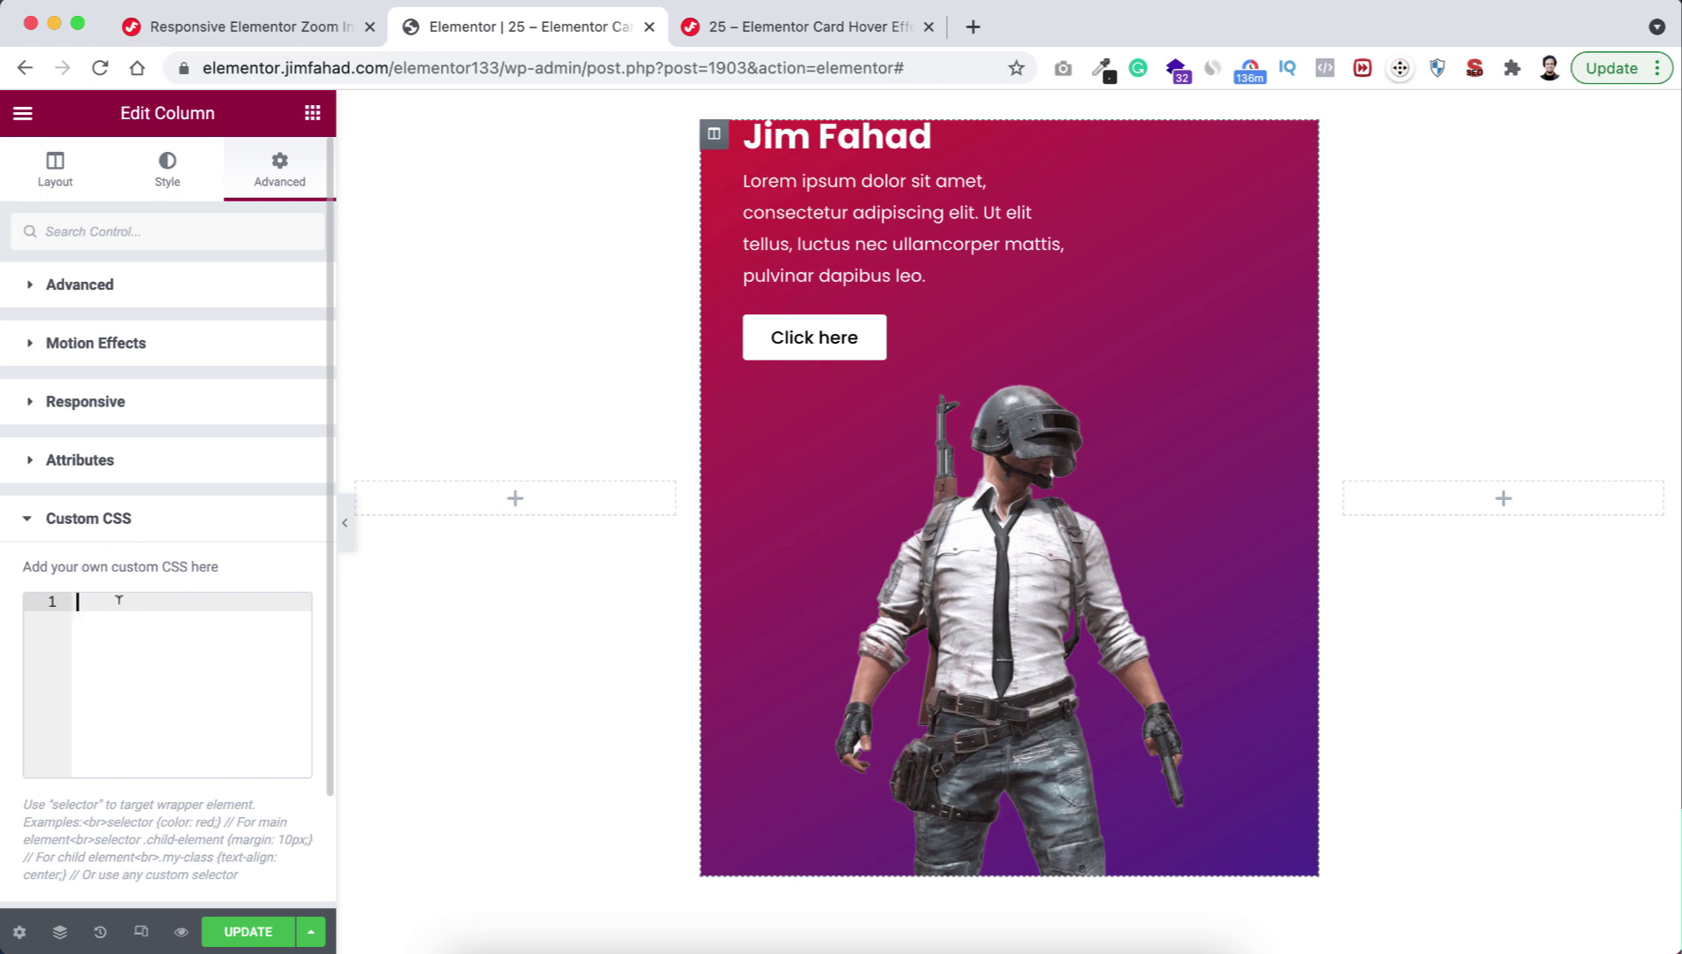
pyautogui.click(277, 33)
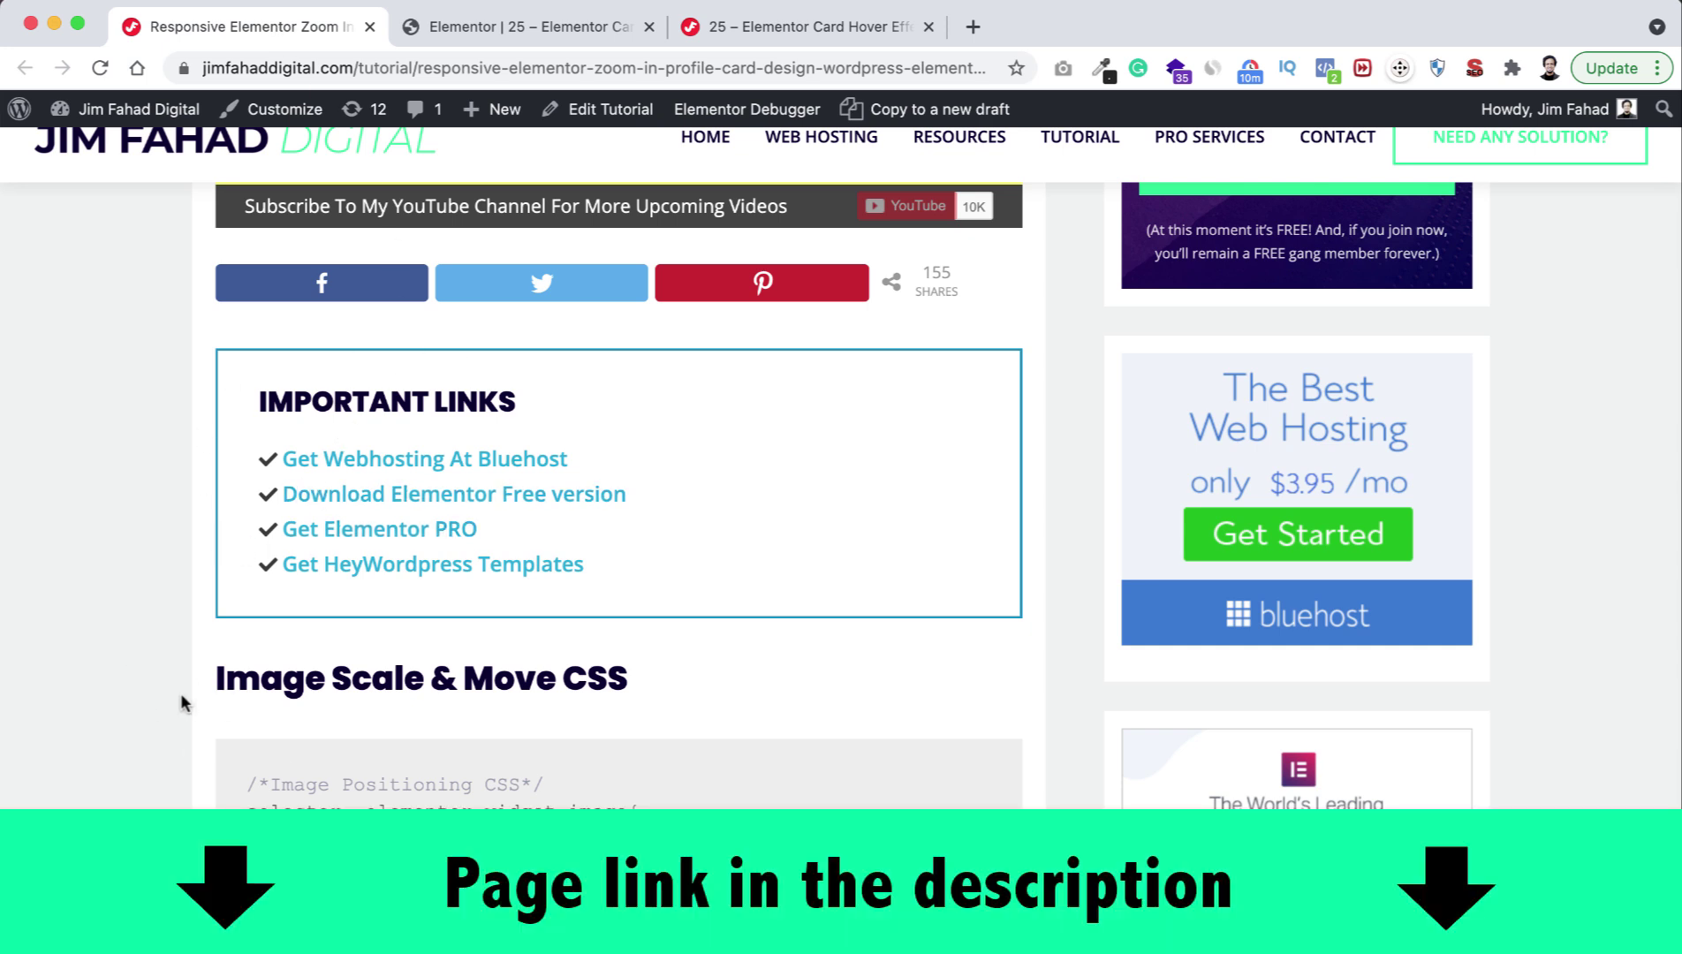
# Select the tutorial's full Image Scale & Move CSS code and return to the Elementor editor.
pyautogui.scroll(-4, 223, 765)
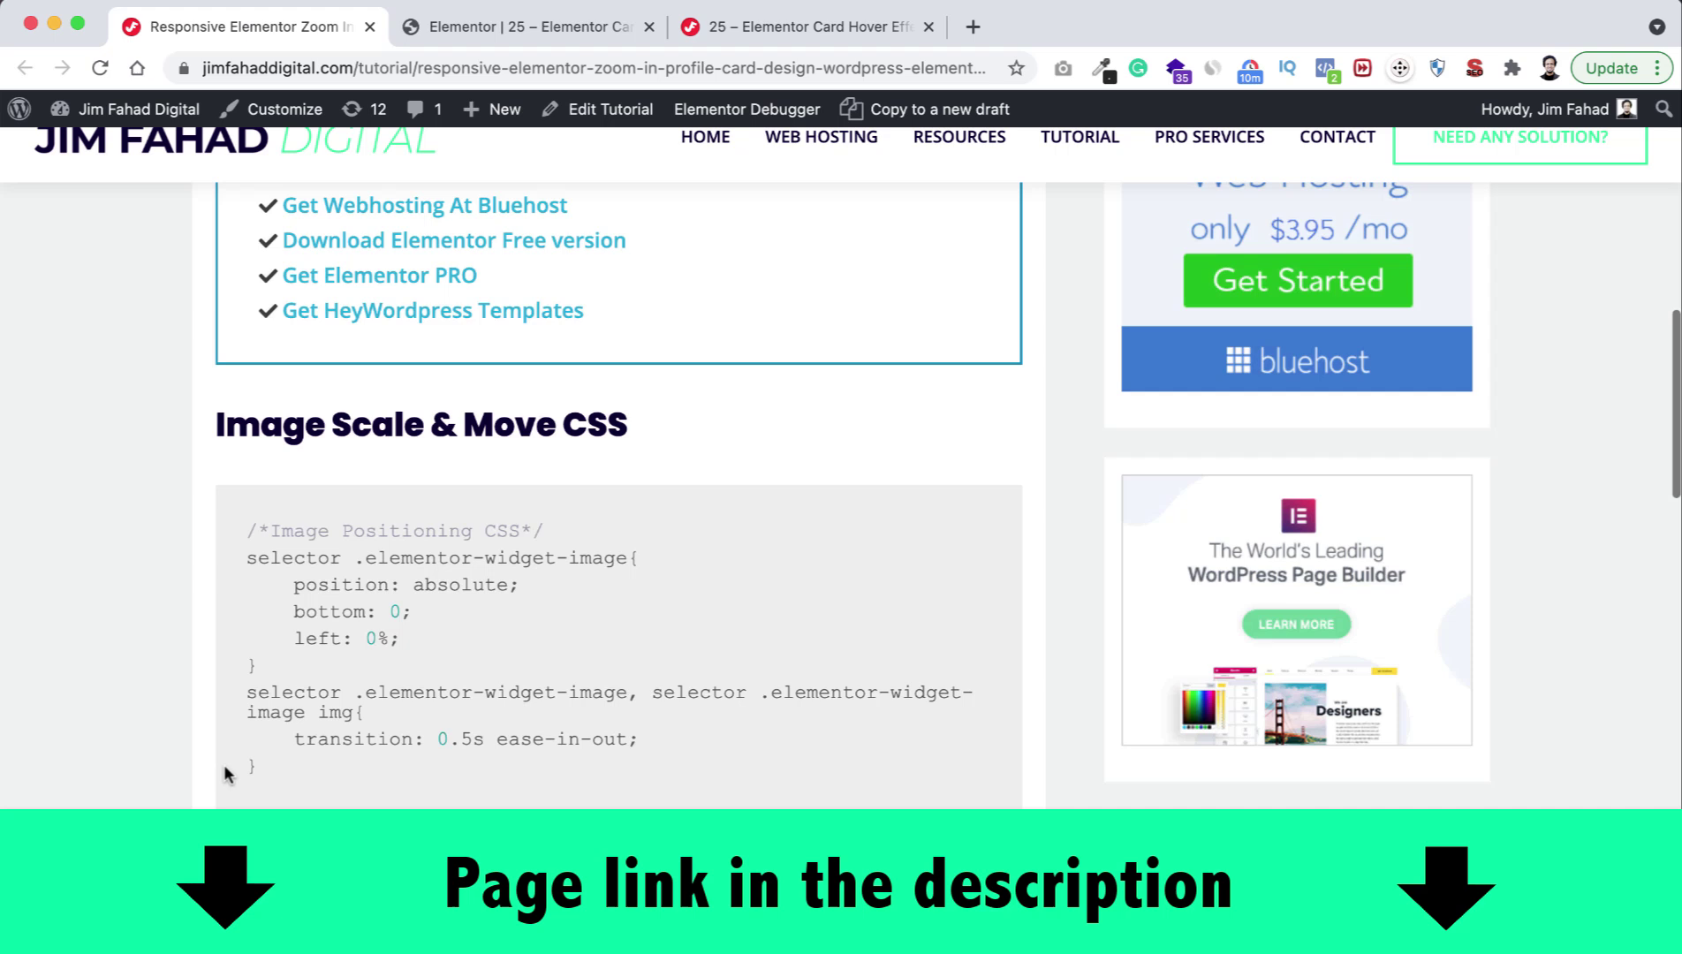
pyautogui.scroll(-1, 223, 774)
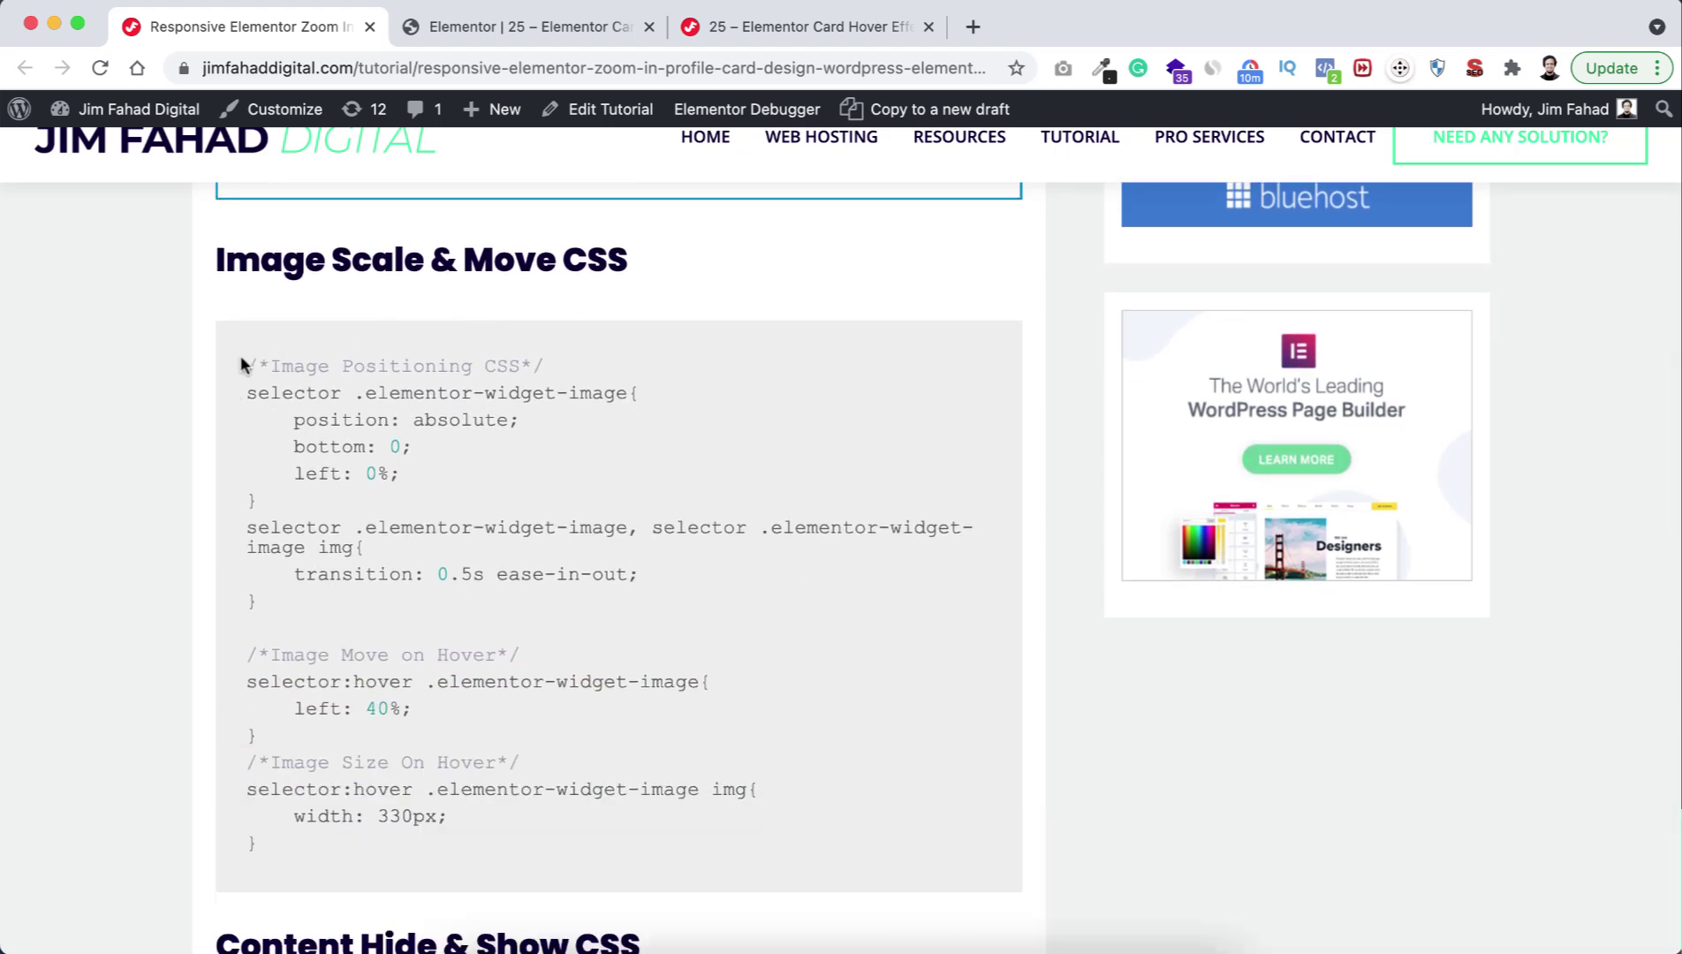
pyautogui.moveTo(238, 364); pyautogui.dragTo(341, 880)
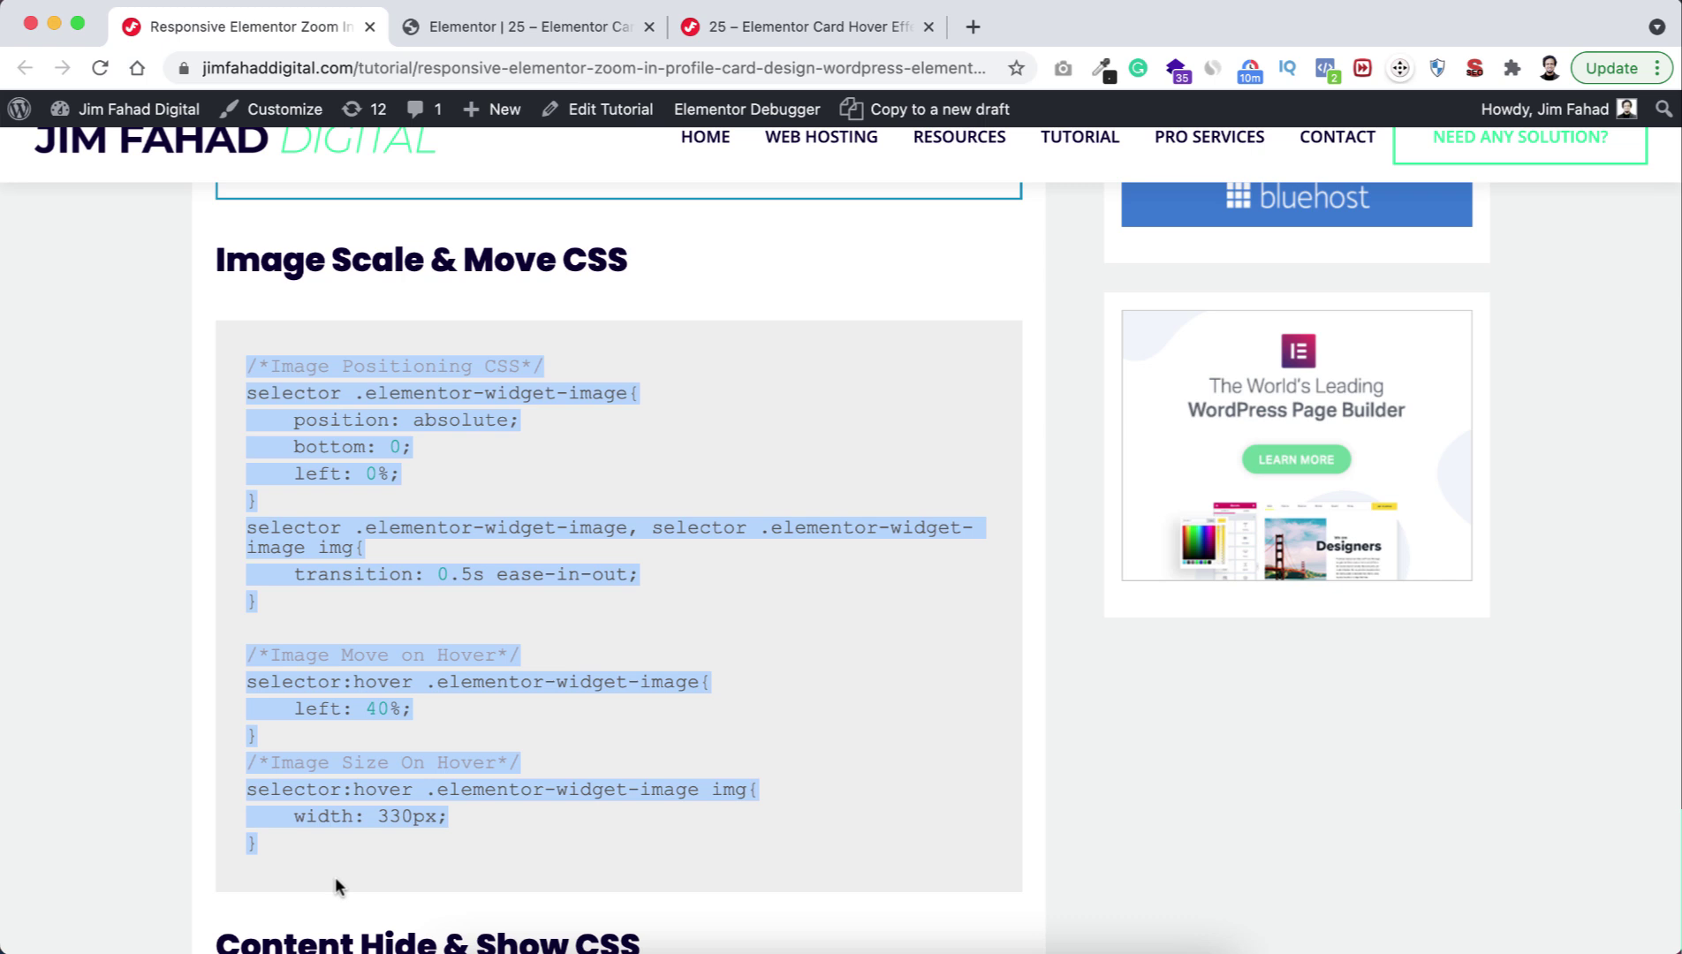
pyautogui.click(502, 36)
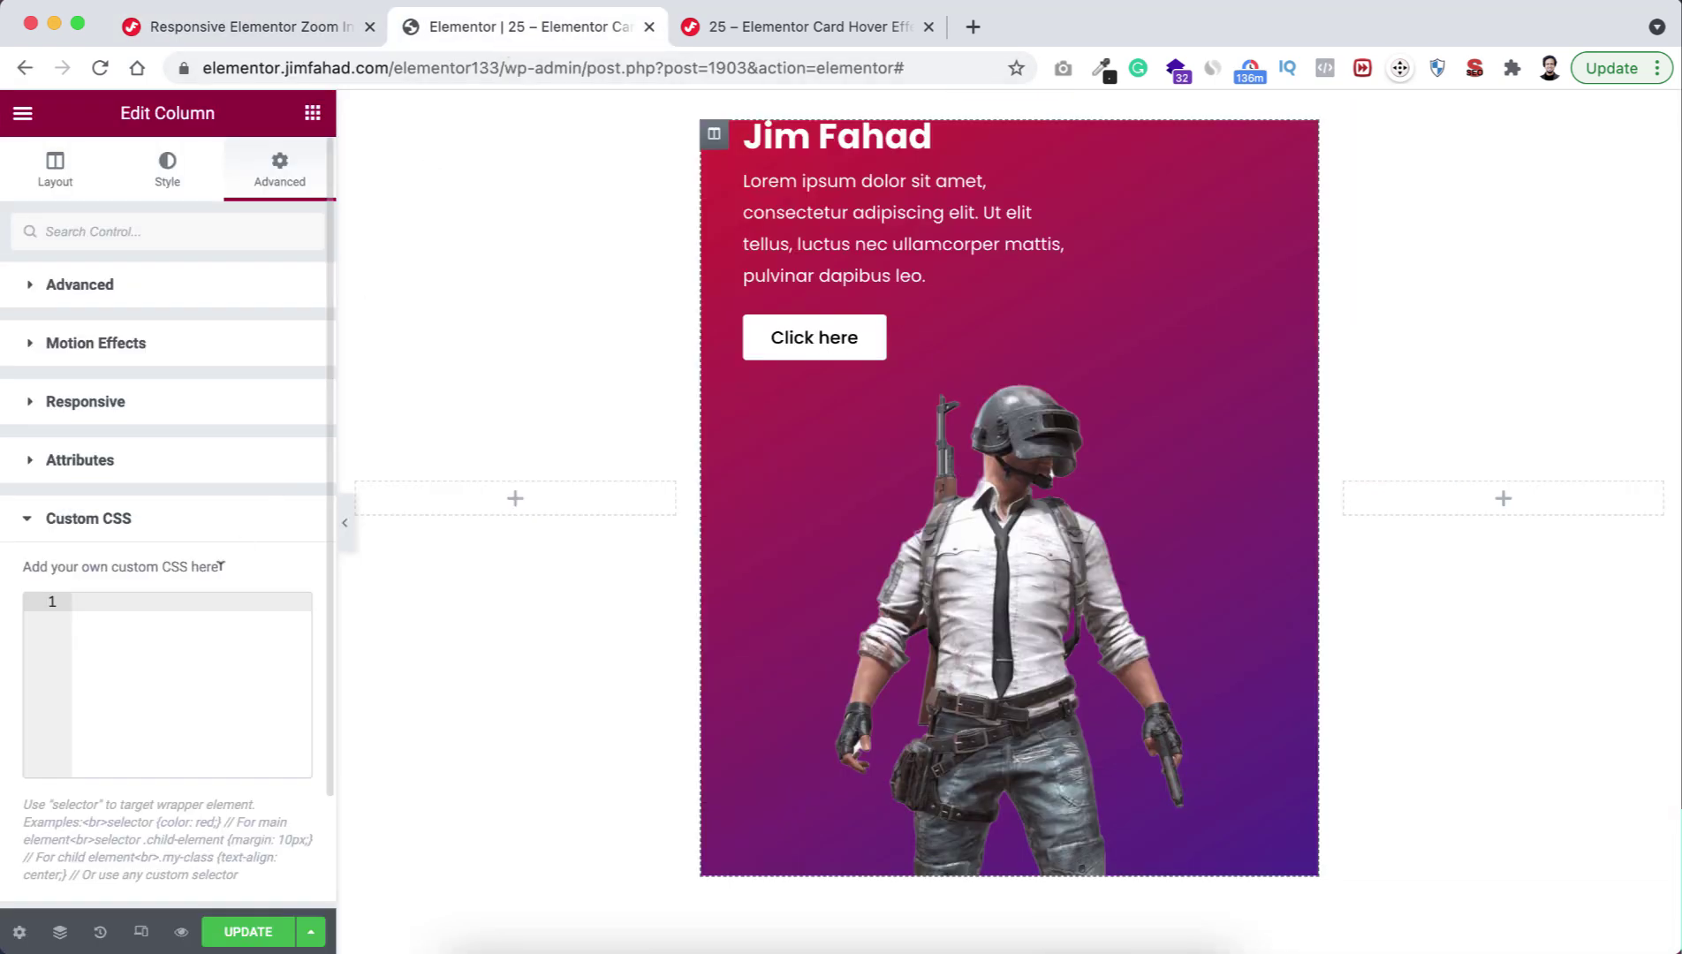
# Paste the Image Scale & Move CSS into the column's Custom CSS and preview the hover effect.
pyautogui.click(131, 606)
pyautogui.press('super+v')
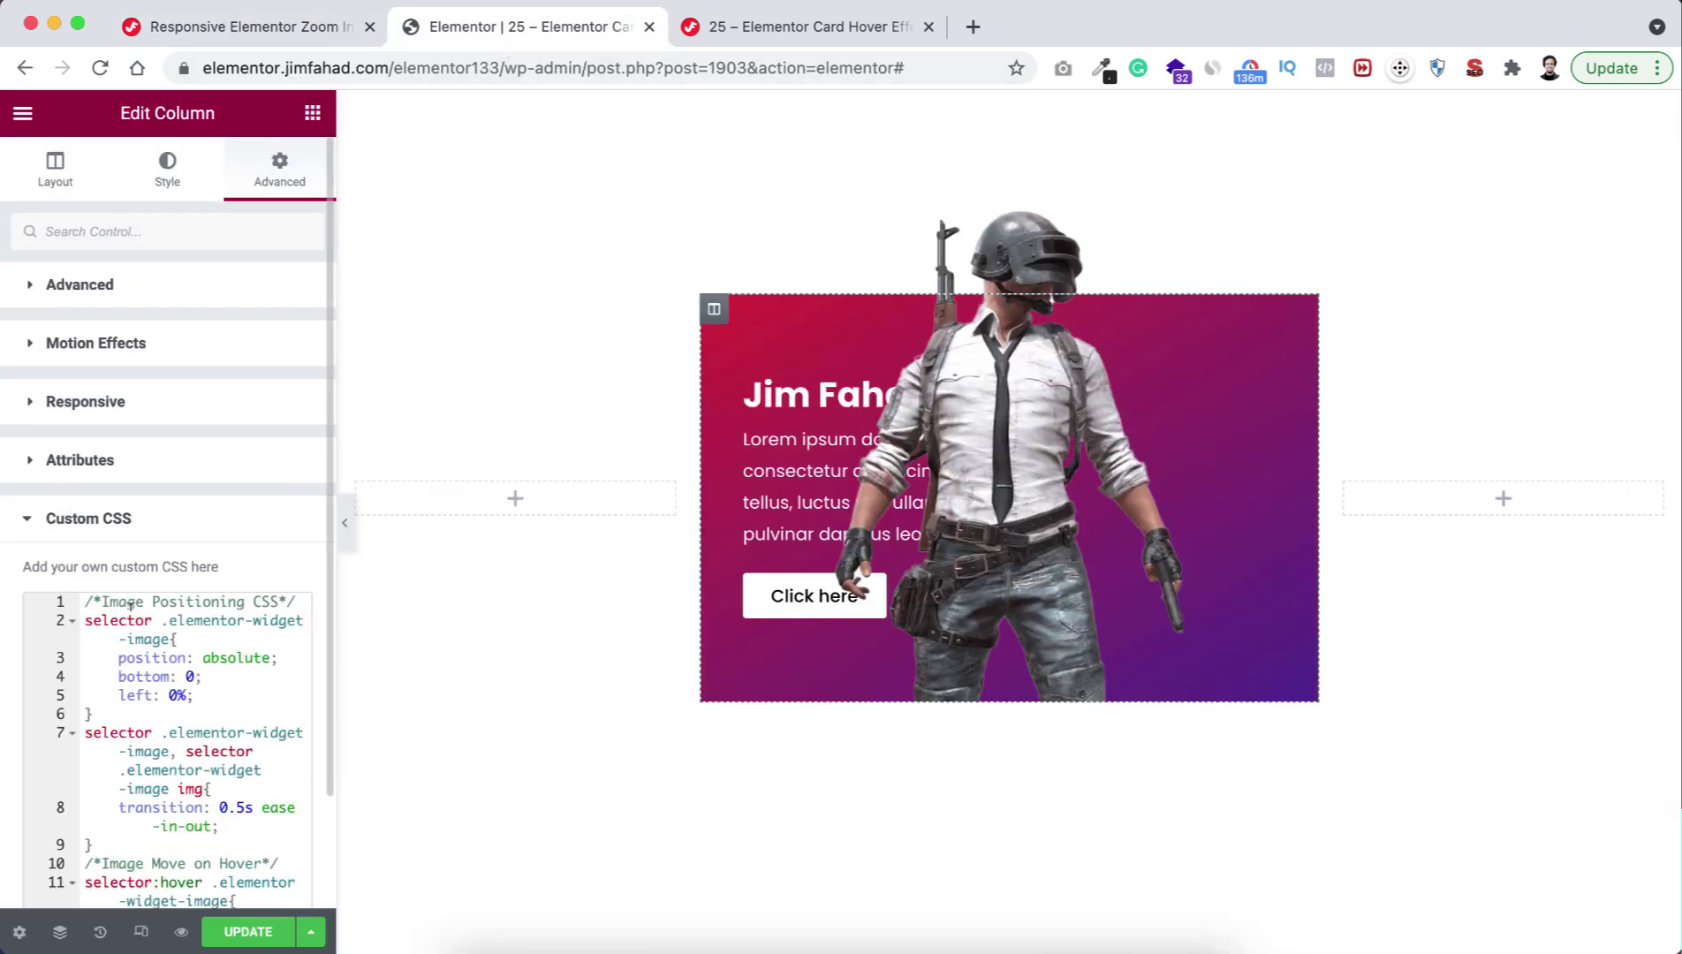
pyautogui.scroll(-5, 7, 767)
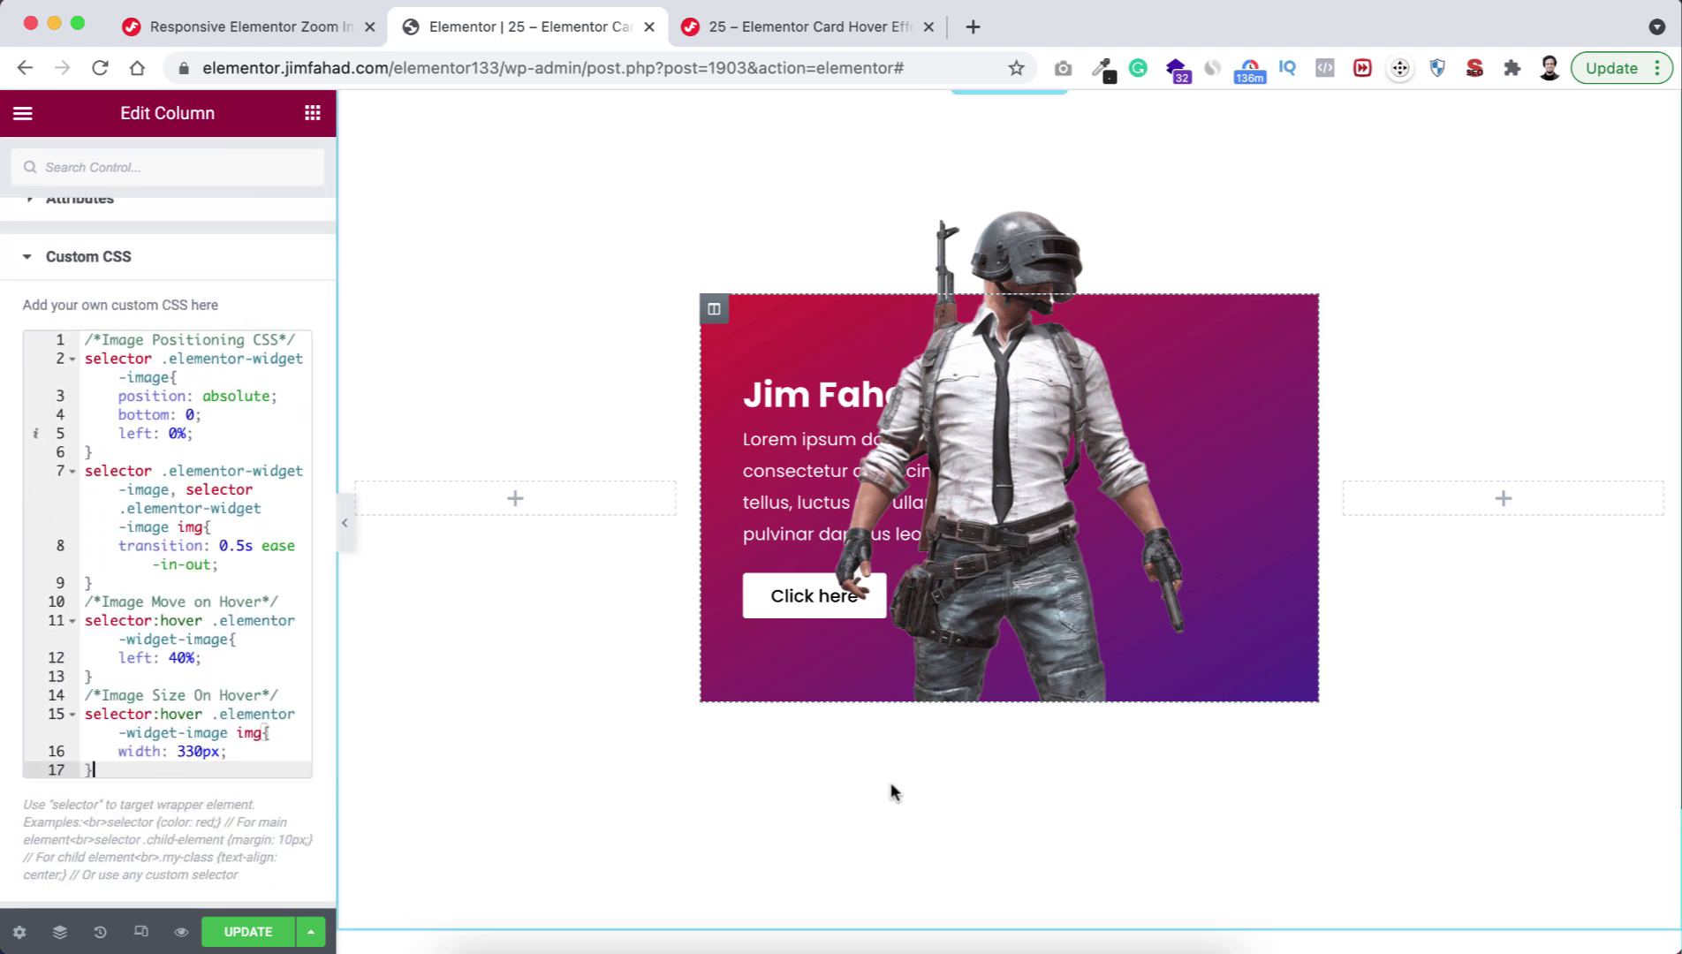
pyautogui.moveTo(1051, 579)
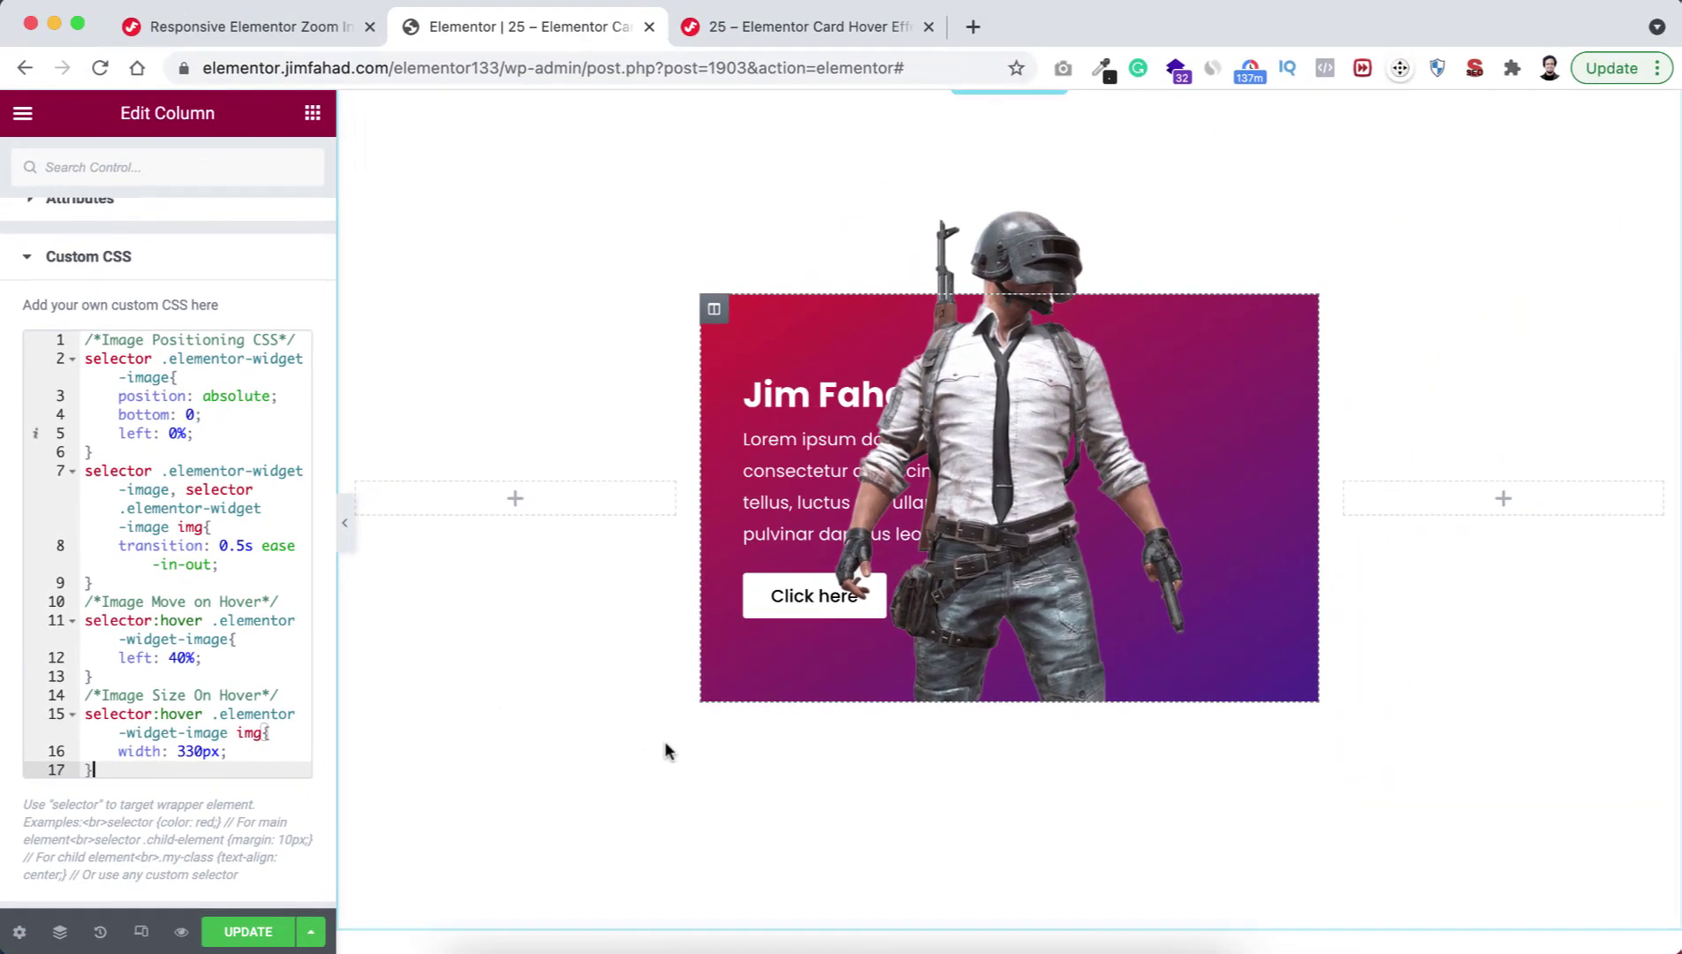
pyautogui.moveTo(983, 567)
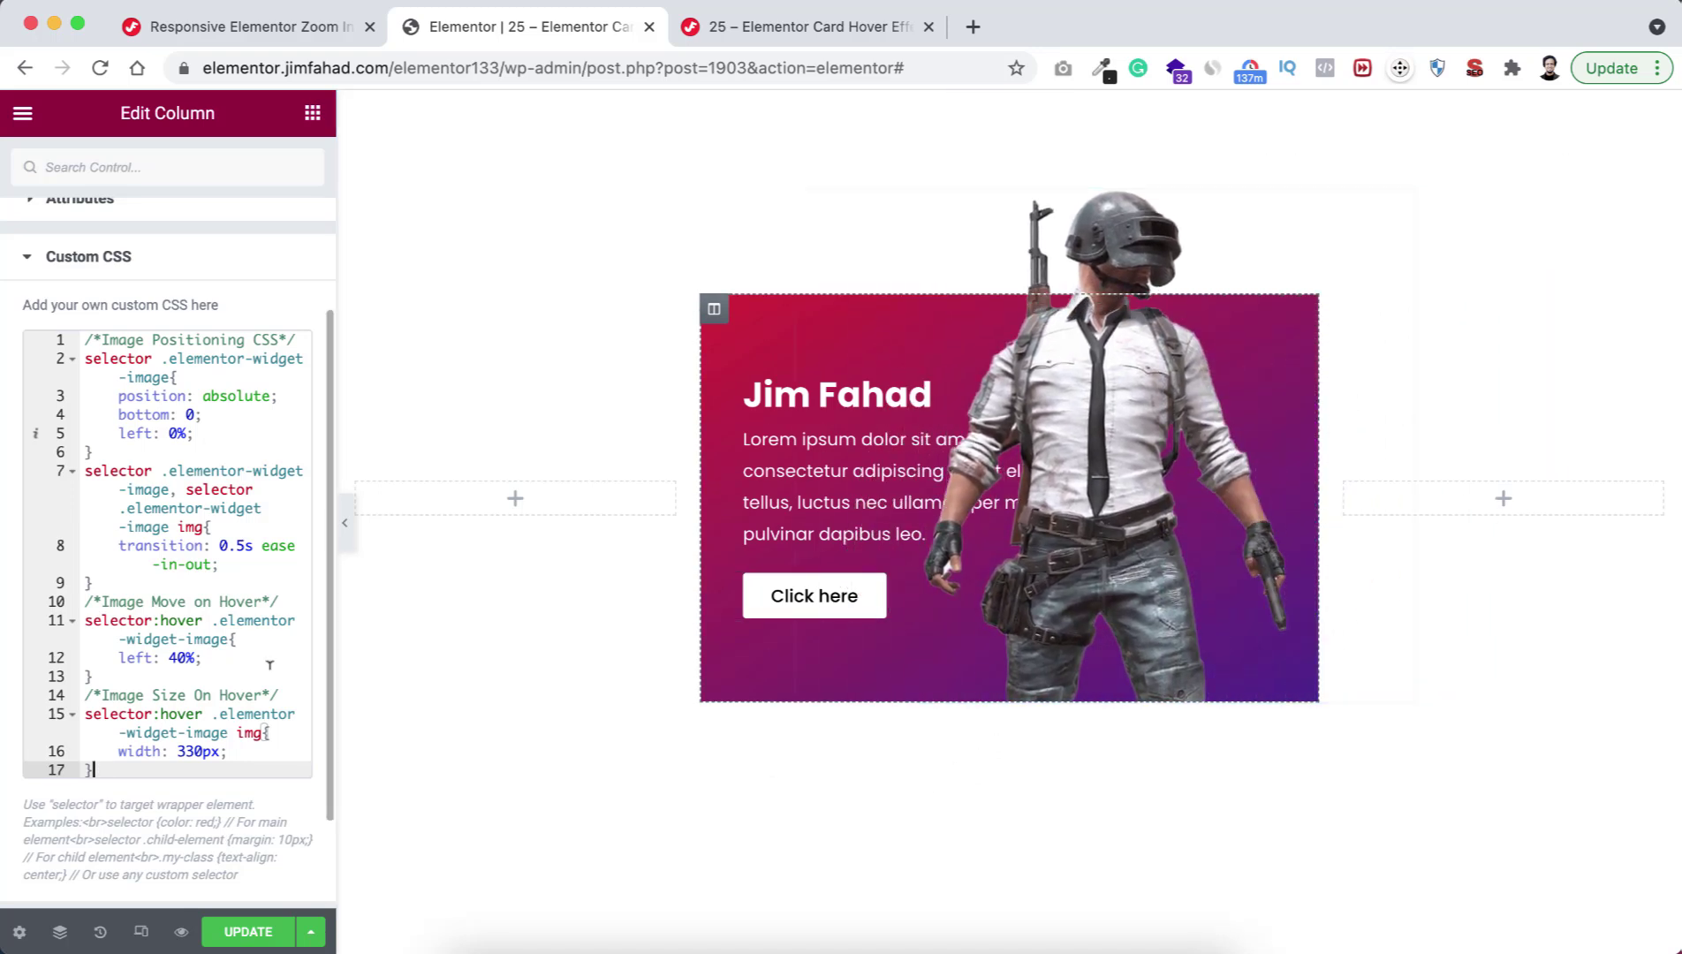
pyautogui.click(169, 657)
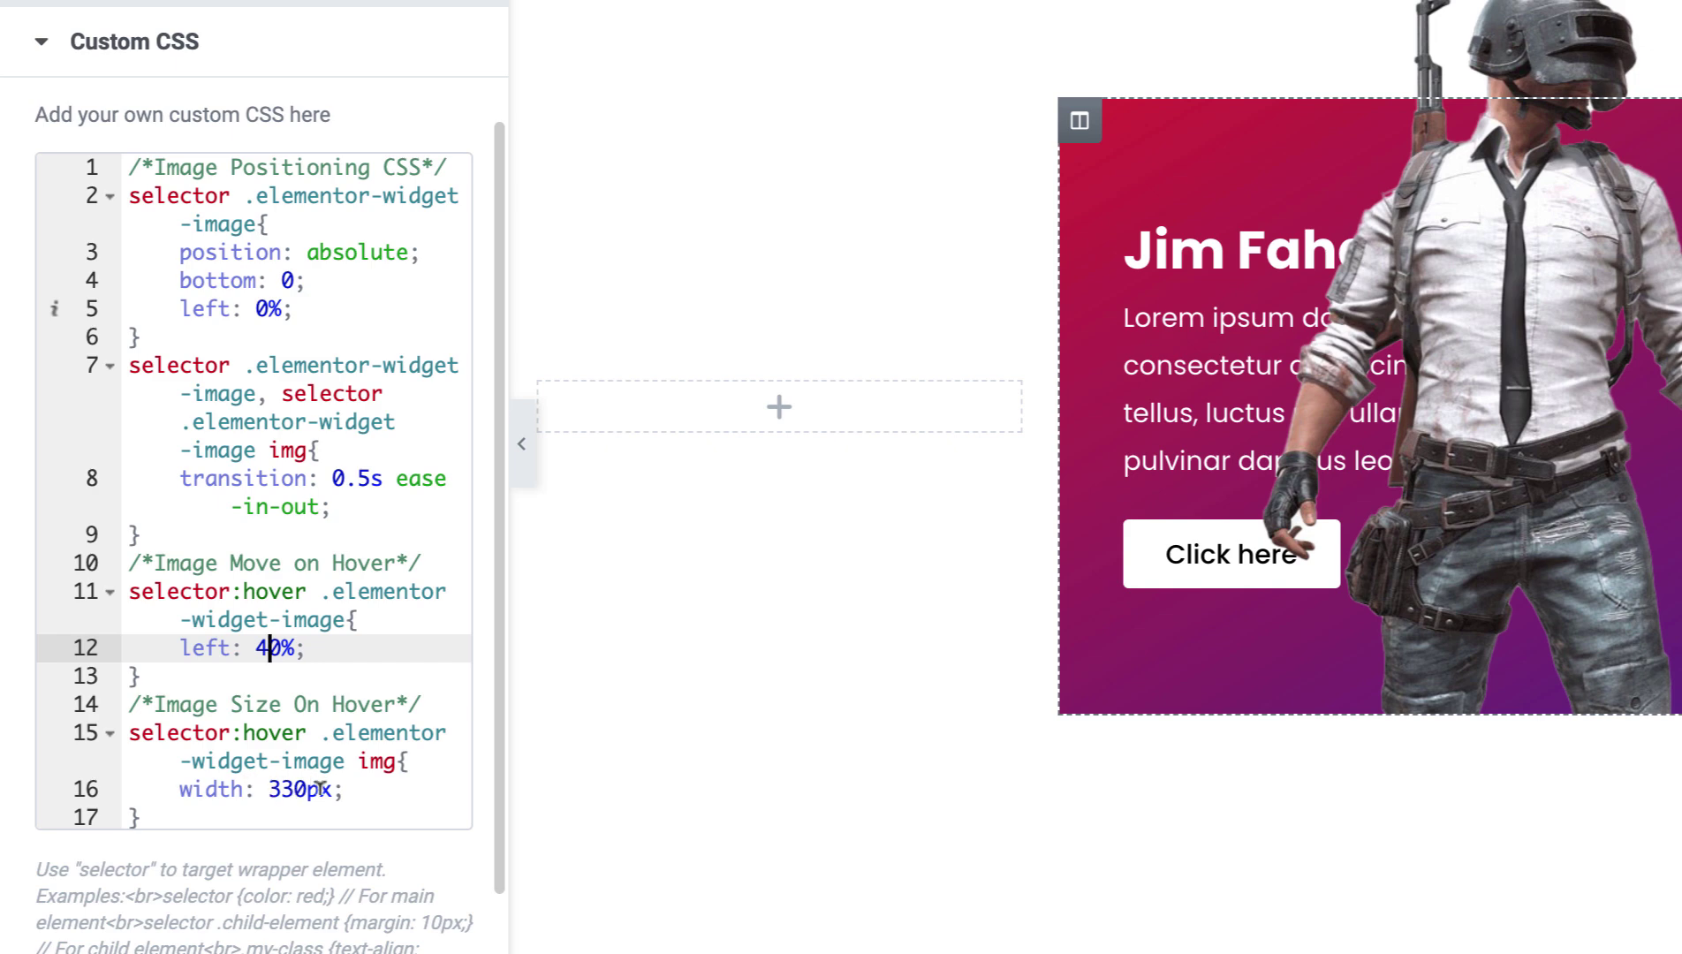
pyautogui.moveTo(270, 793); pyautogui.dragTo(277, 792)
pyautogui.write('4')
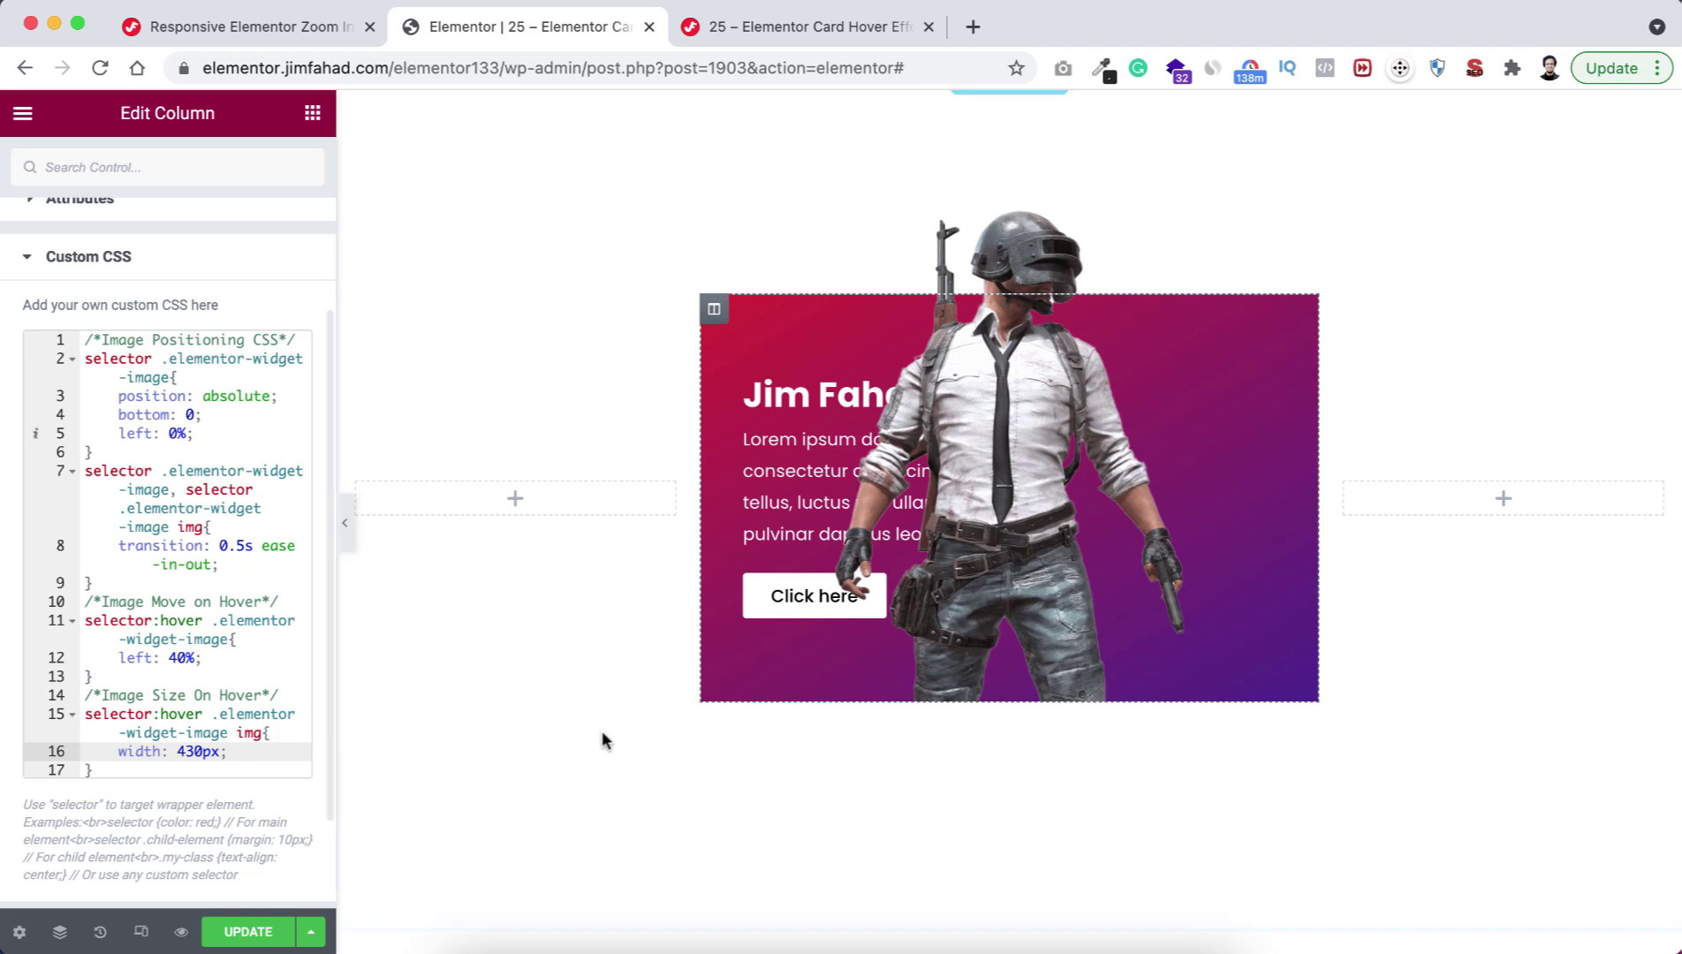
pyautogui.moveTo(883, 638)
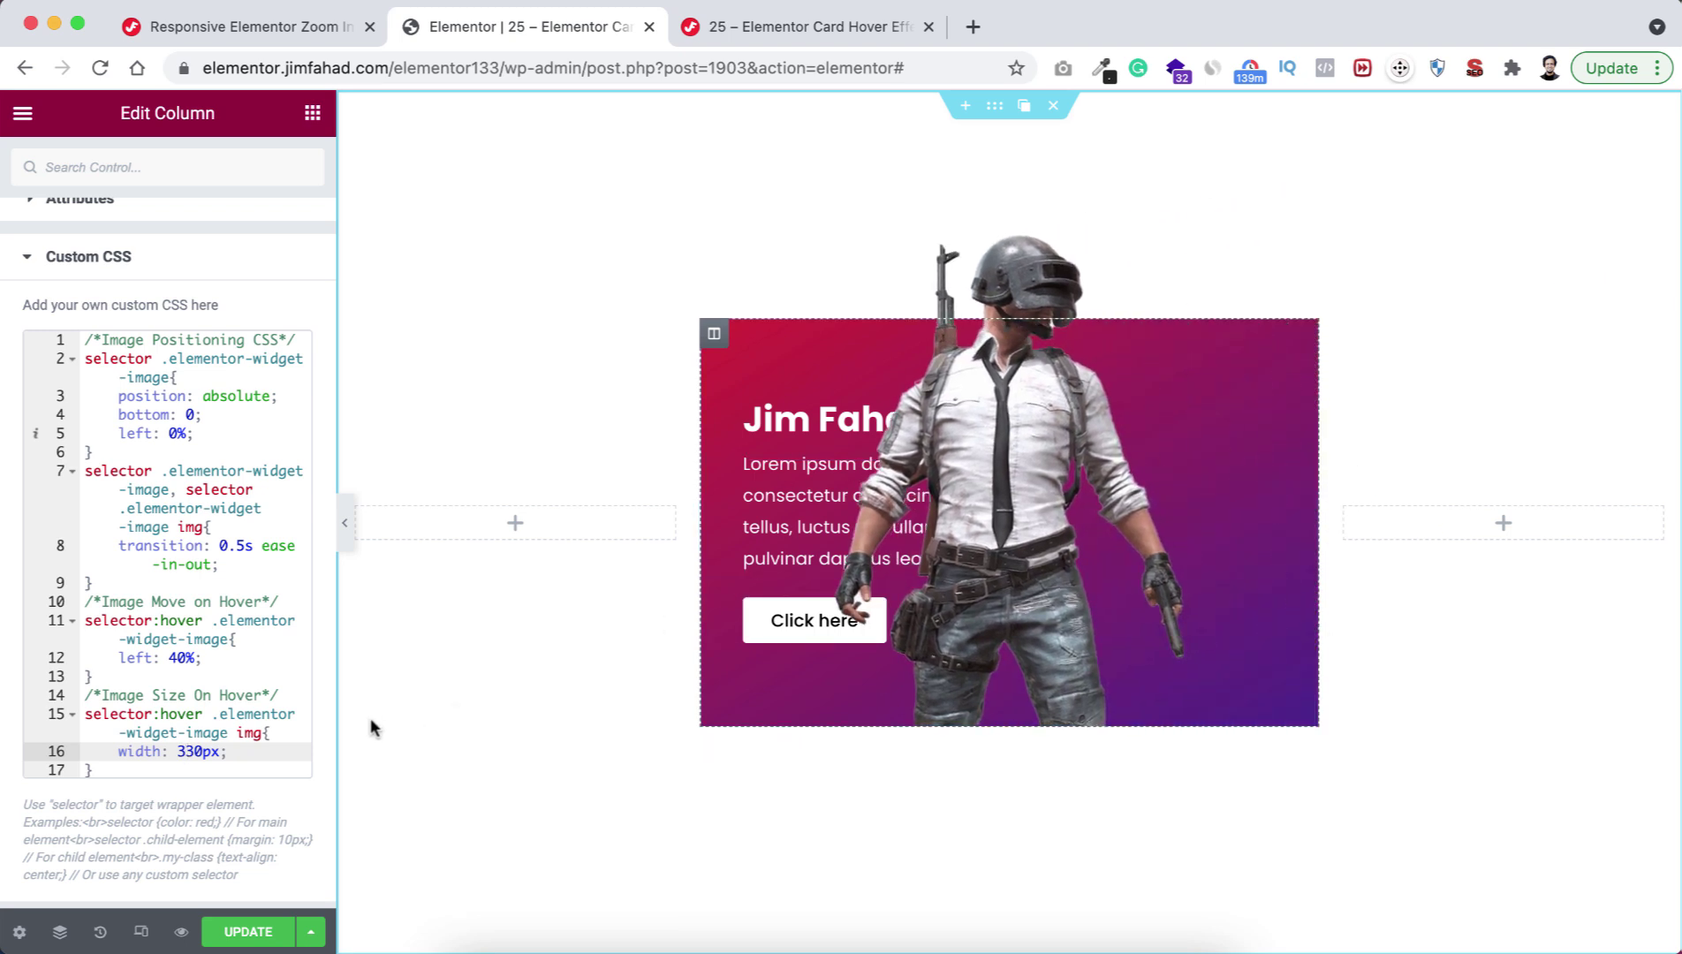
pyautogui.click(187, 750)
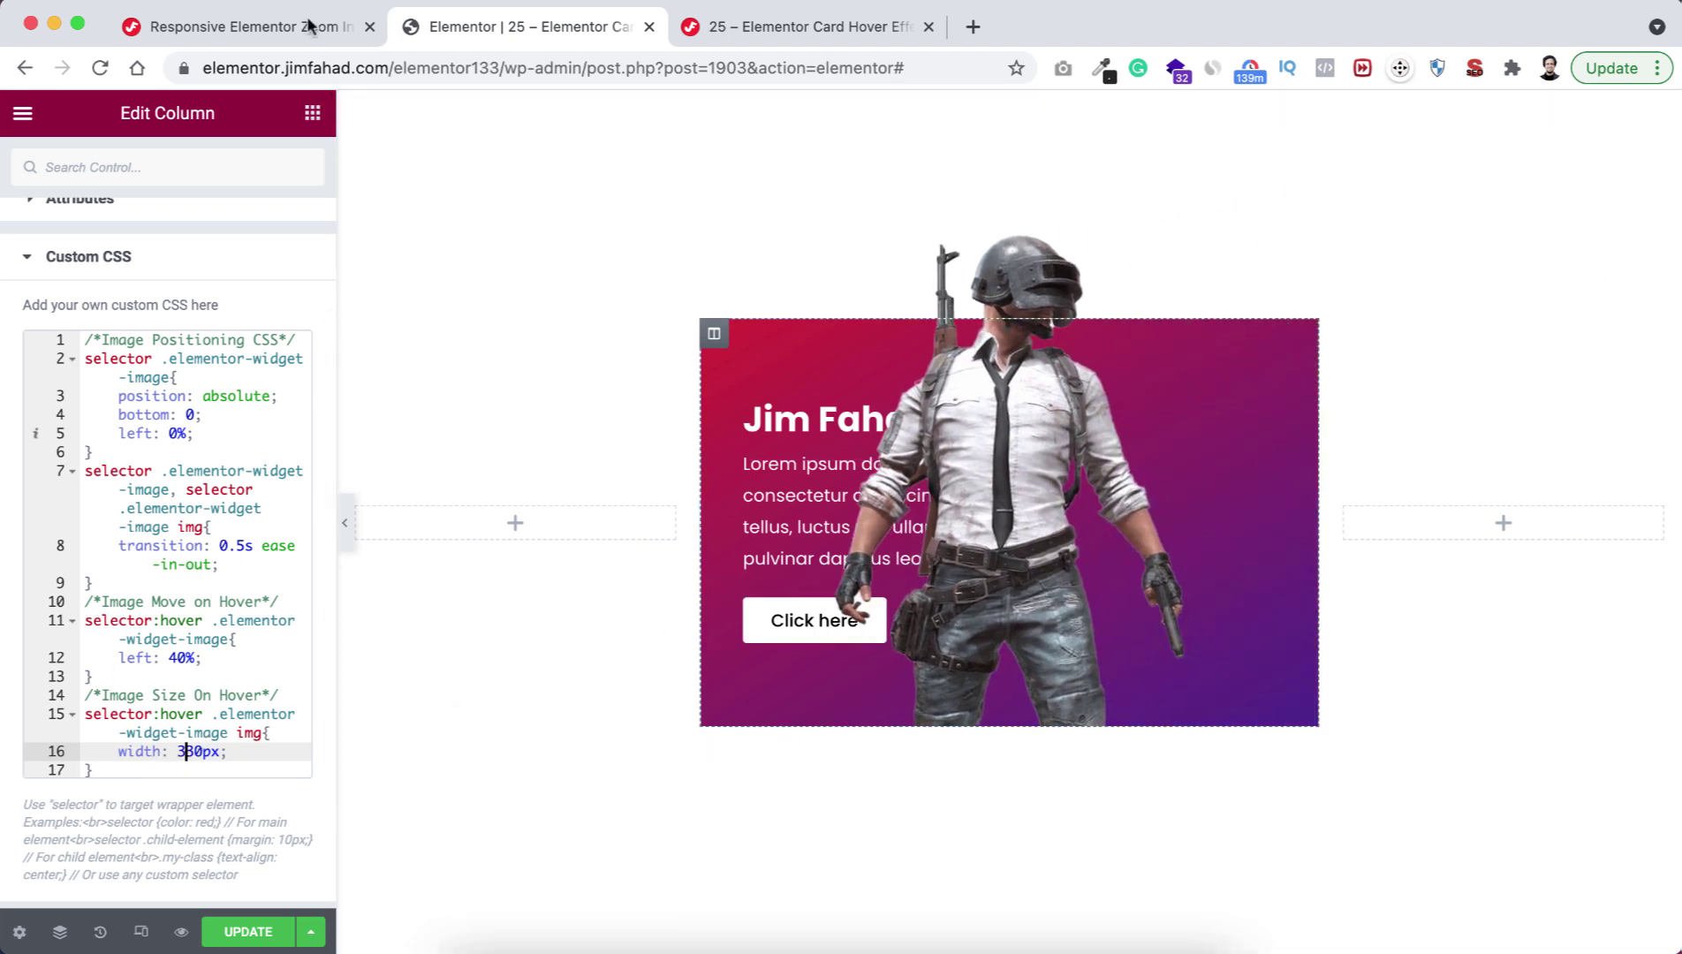
# Highlight the tutorial's Content Hide & Show CSS snippet and return to the Elementor editor.
pyautogui.click(263, 27)
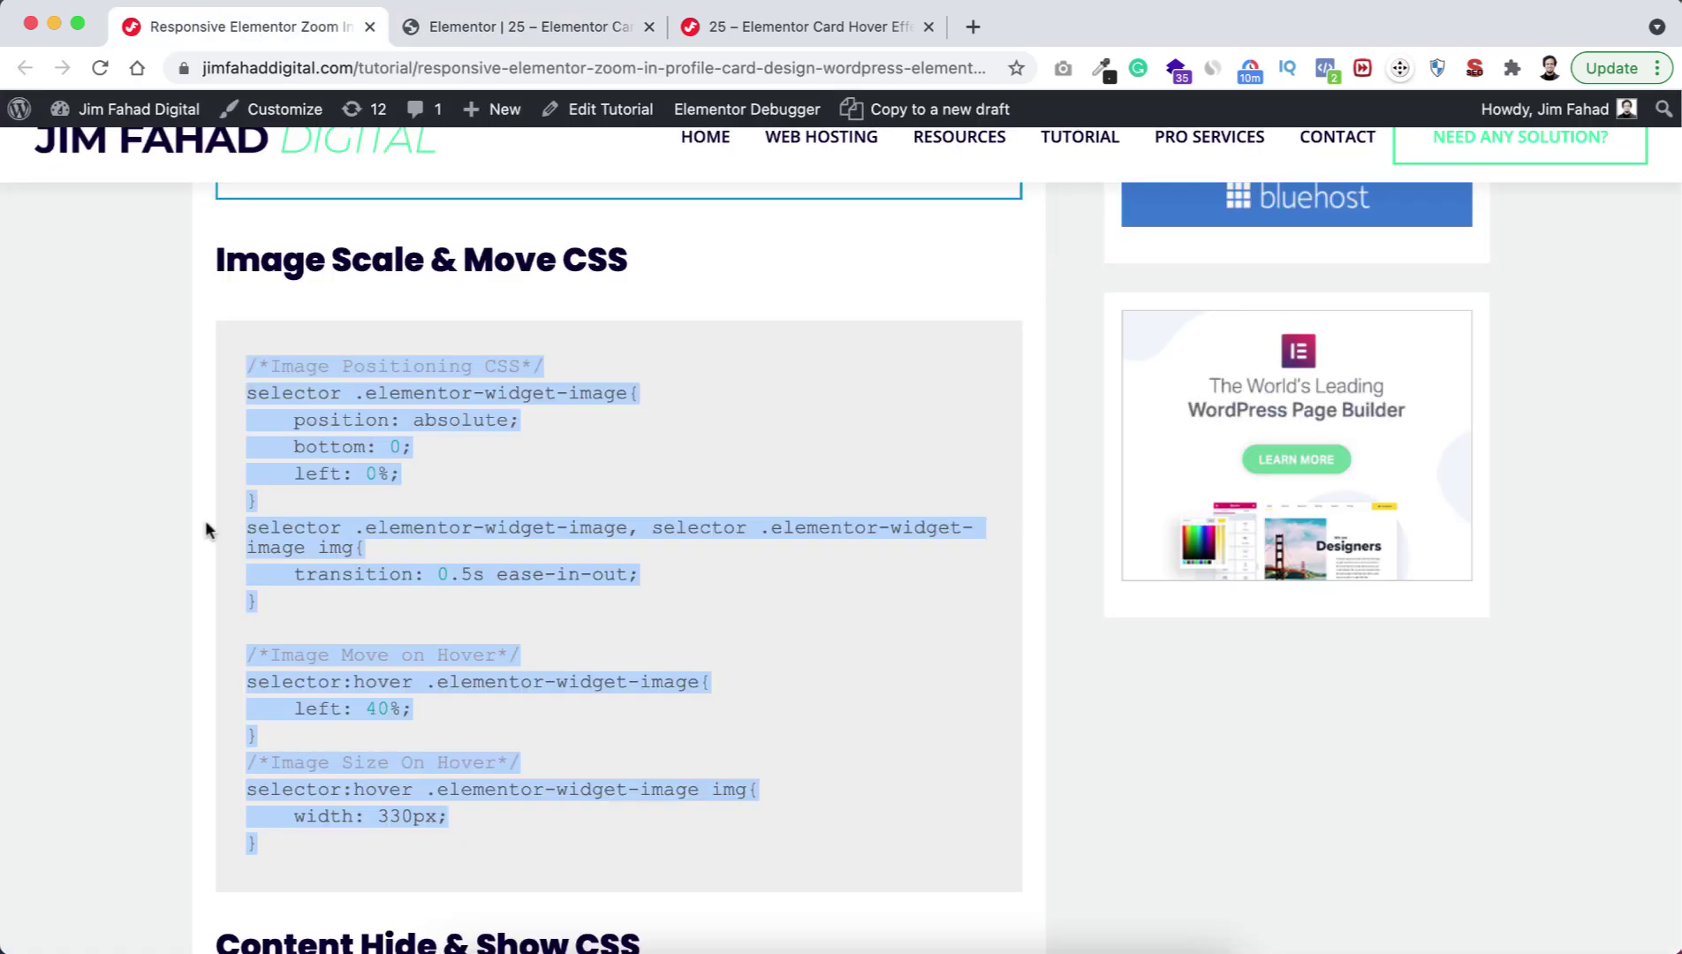
pyautogui.click(205, 528)
pyautogui.scroll(-7, 205, 528)
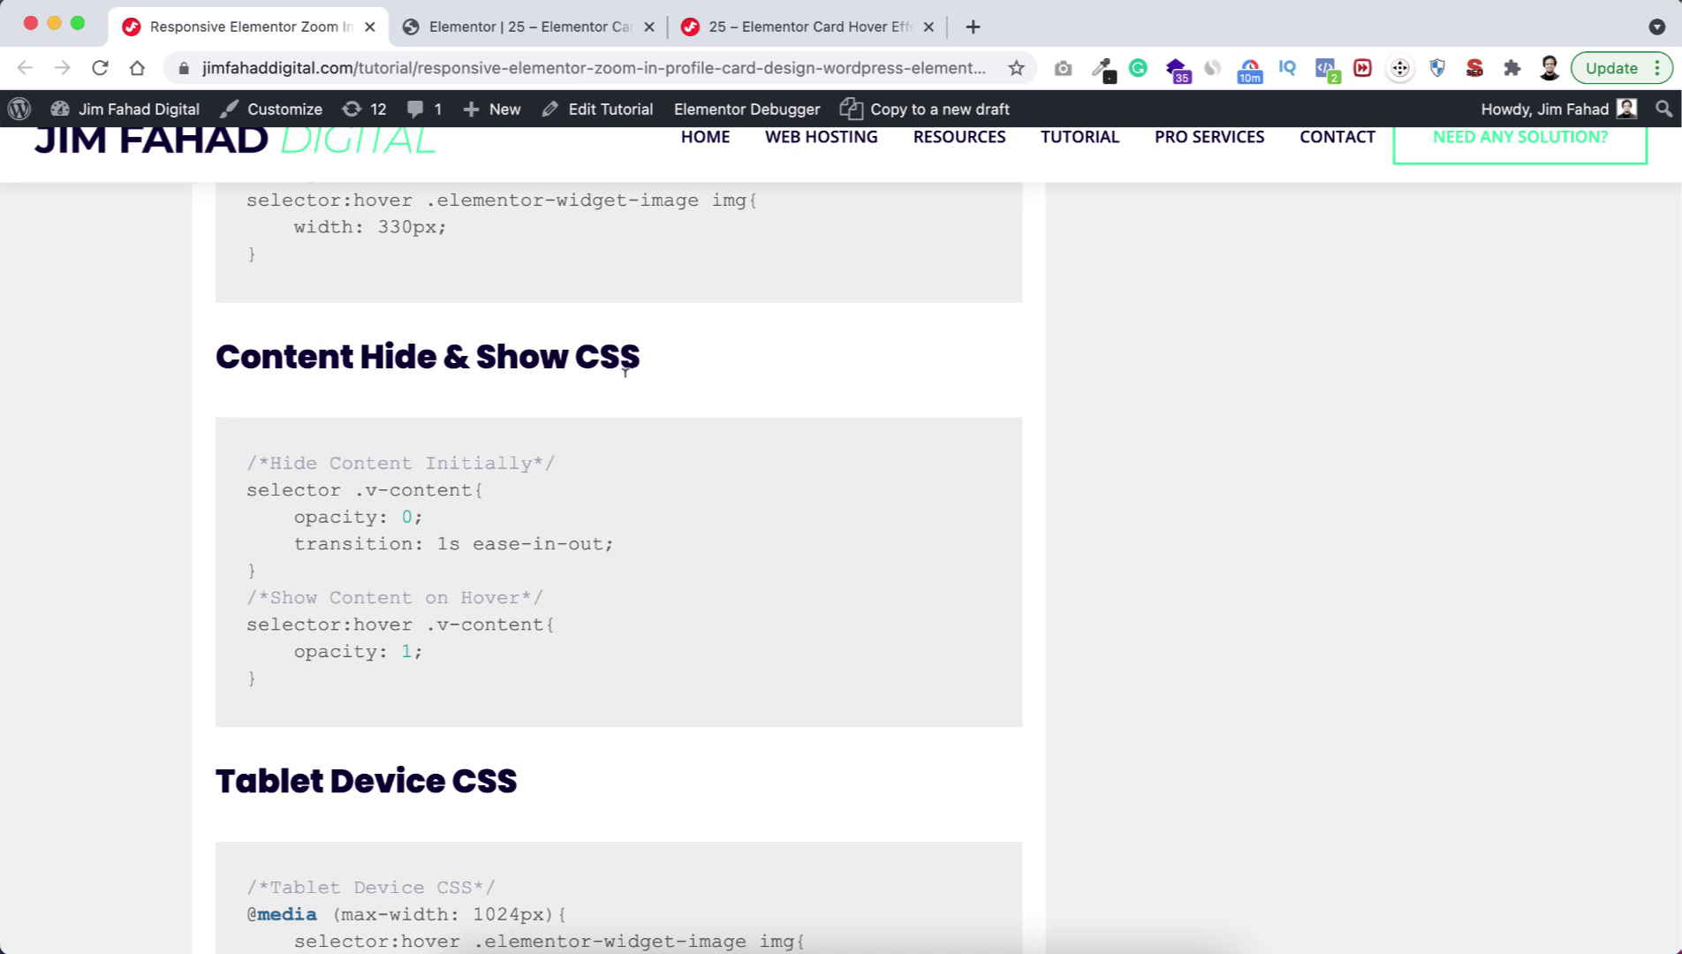
pyautogui.moveTo(245, 463); pyautogui.dragTo(291, 676)
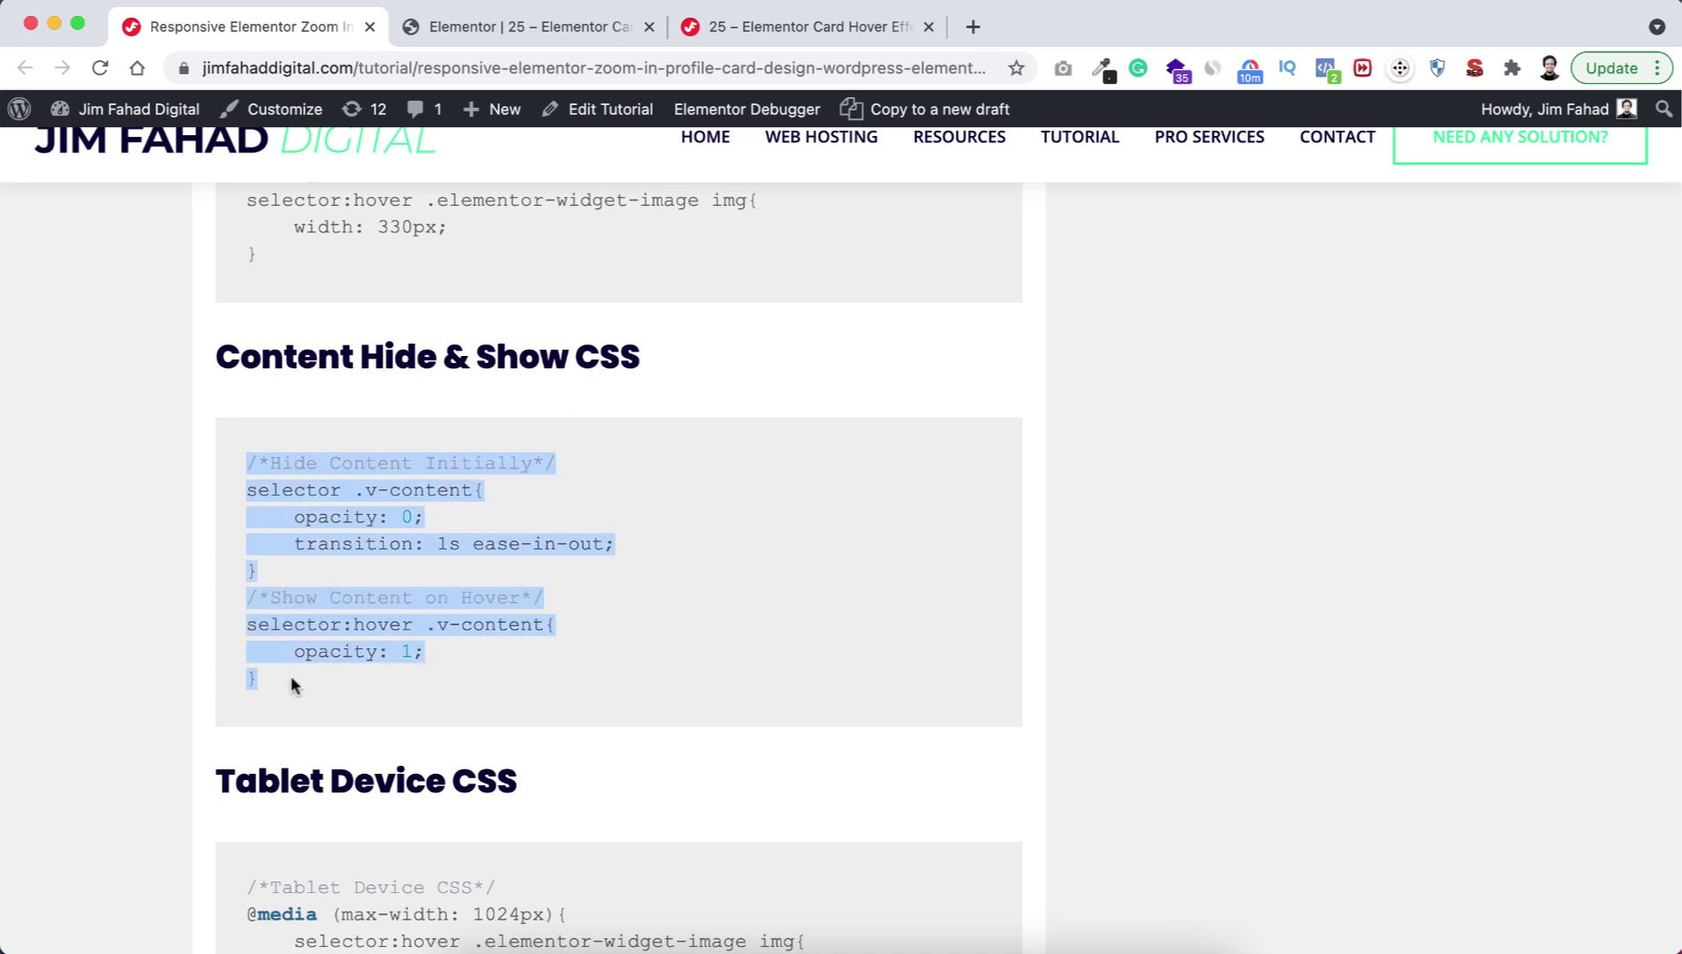
pyautogui.click(521, 27)
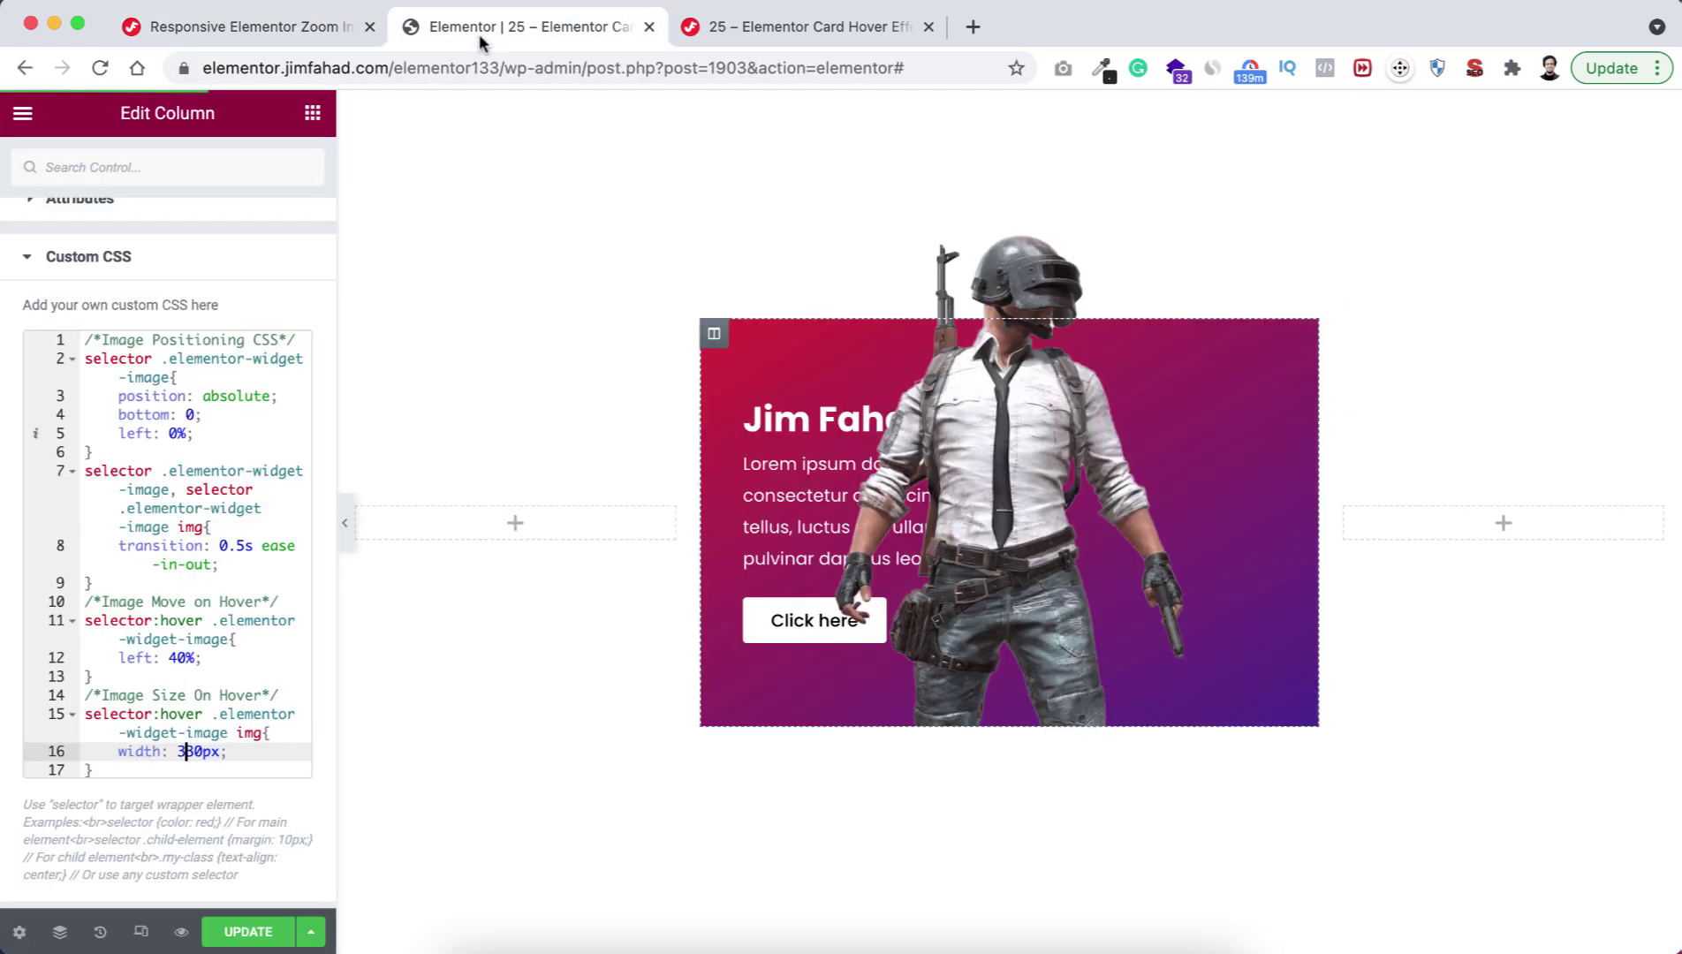
# Paste the Hide Content Initially and Show Content on Hover rules into the column CSS, then select 'v-content'.
pyautogui.click(102, 768)
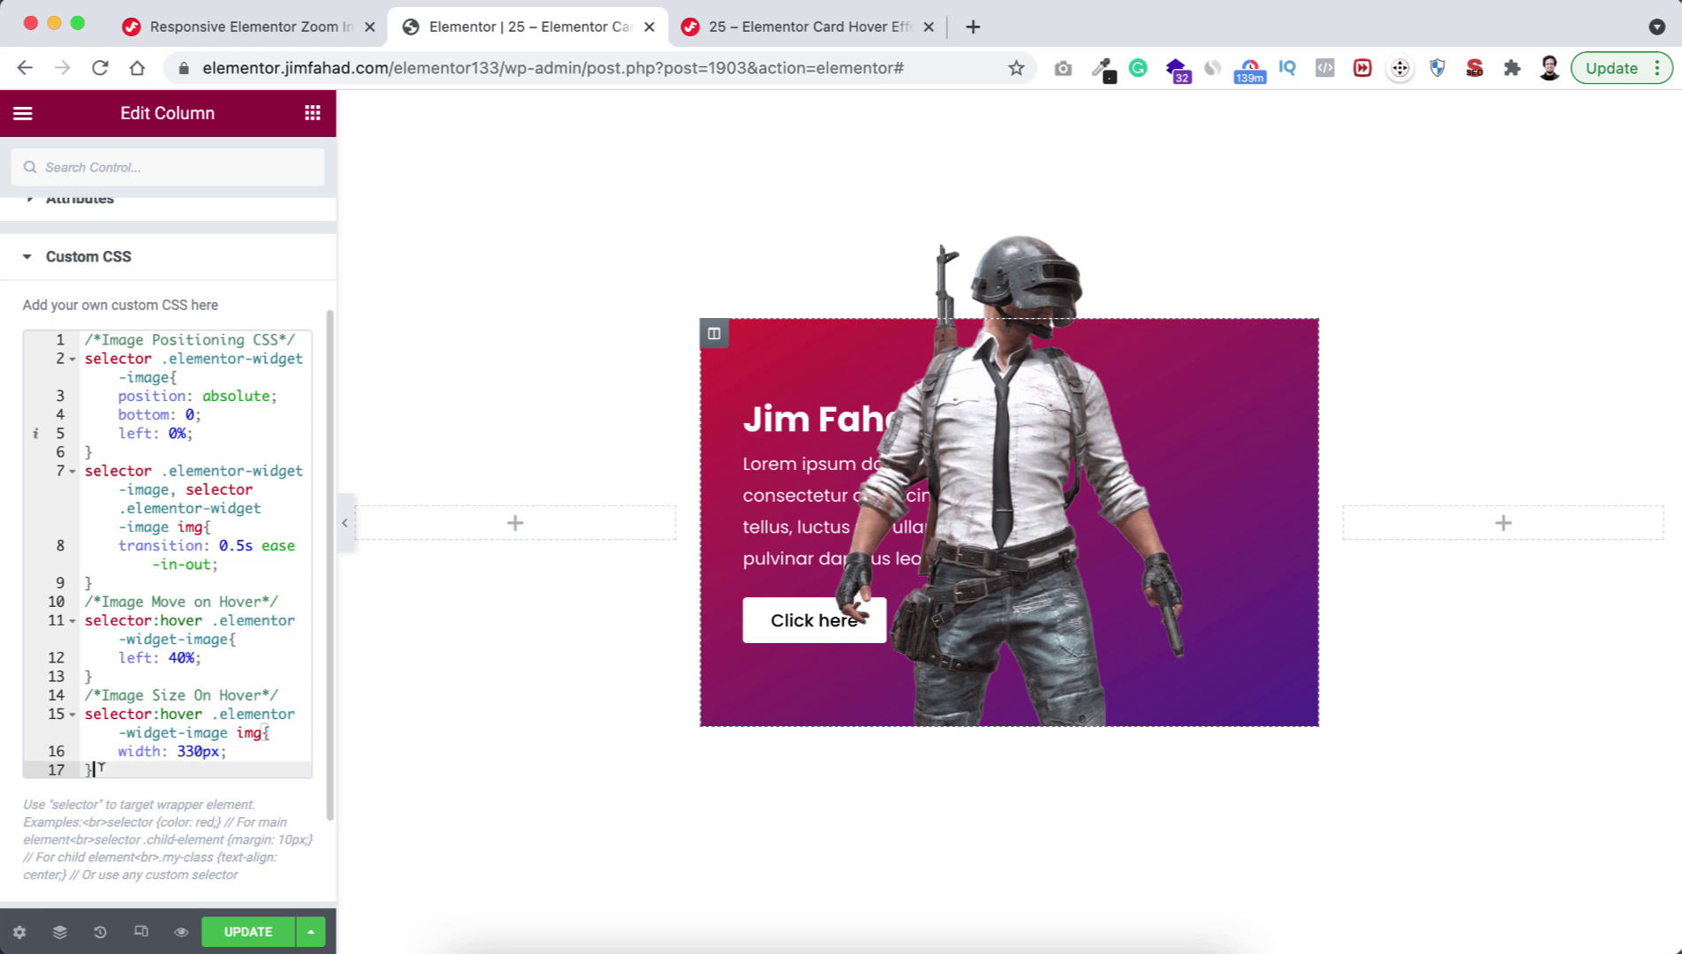
pyautogui.press('Return')
pyautogui.press('Return')
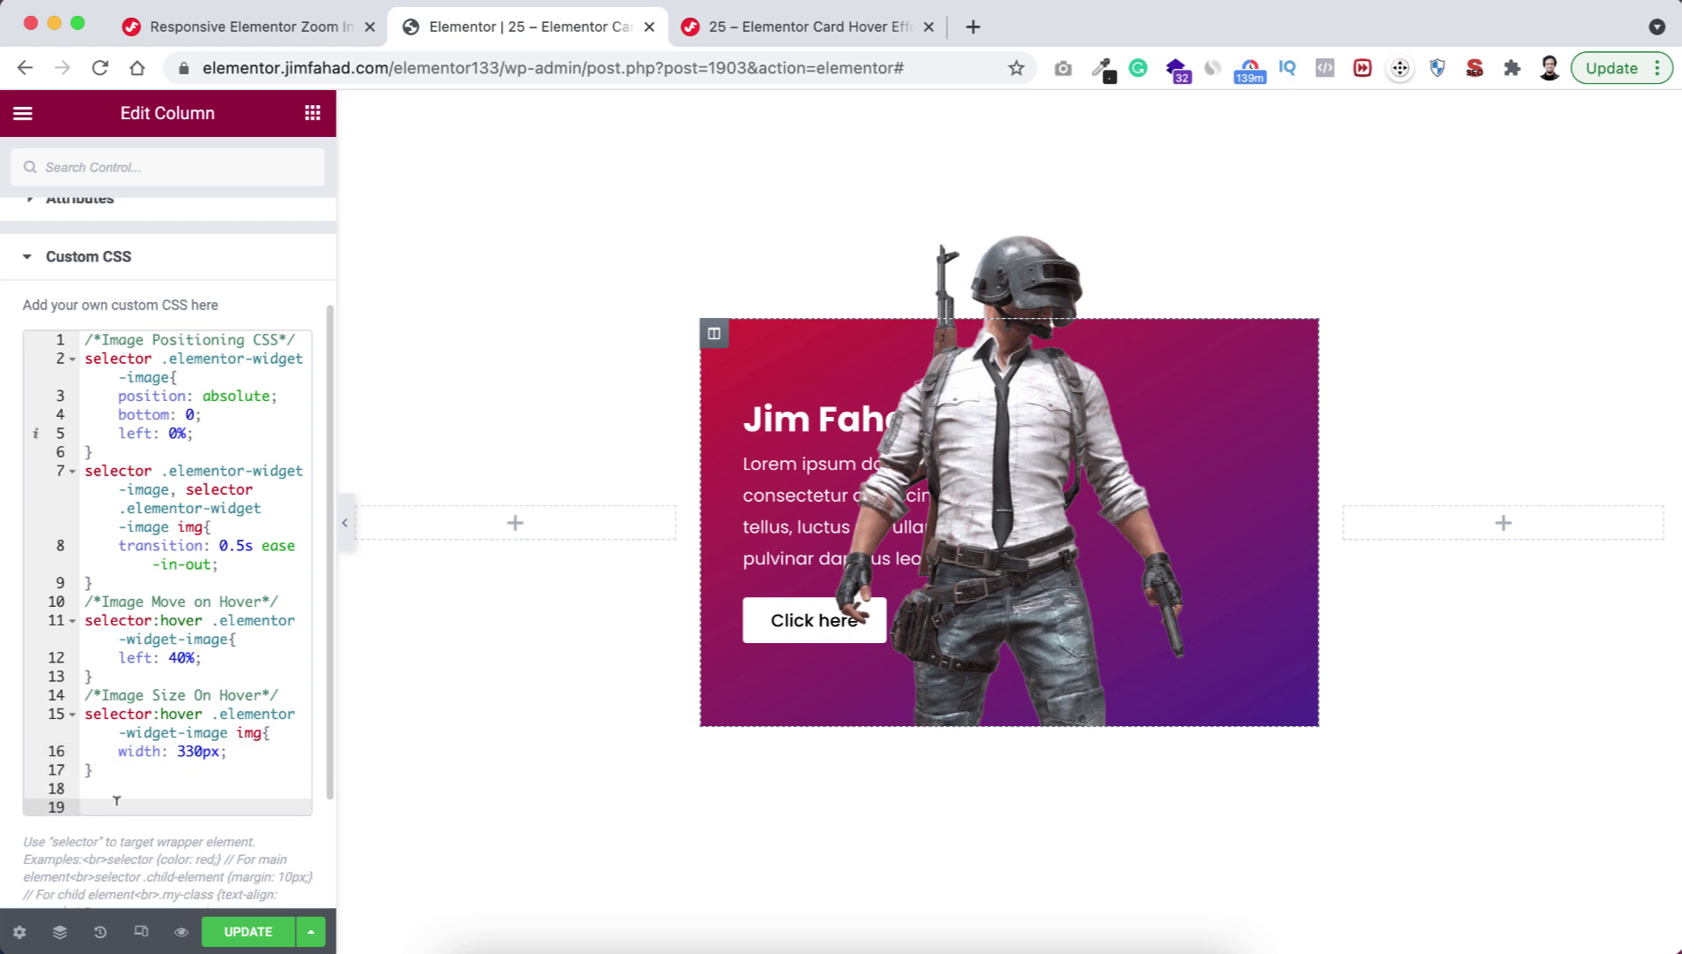
pyautogui.hotkey('ctrl', 'v')
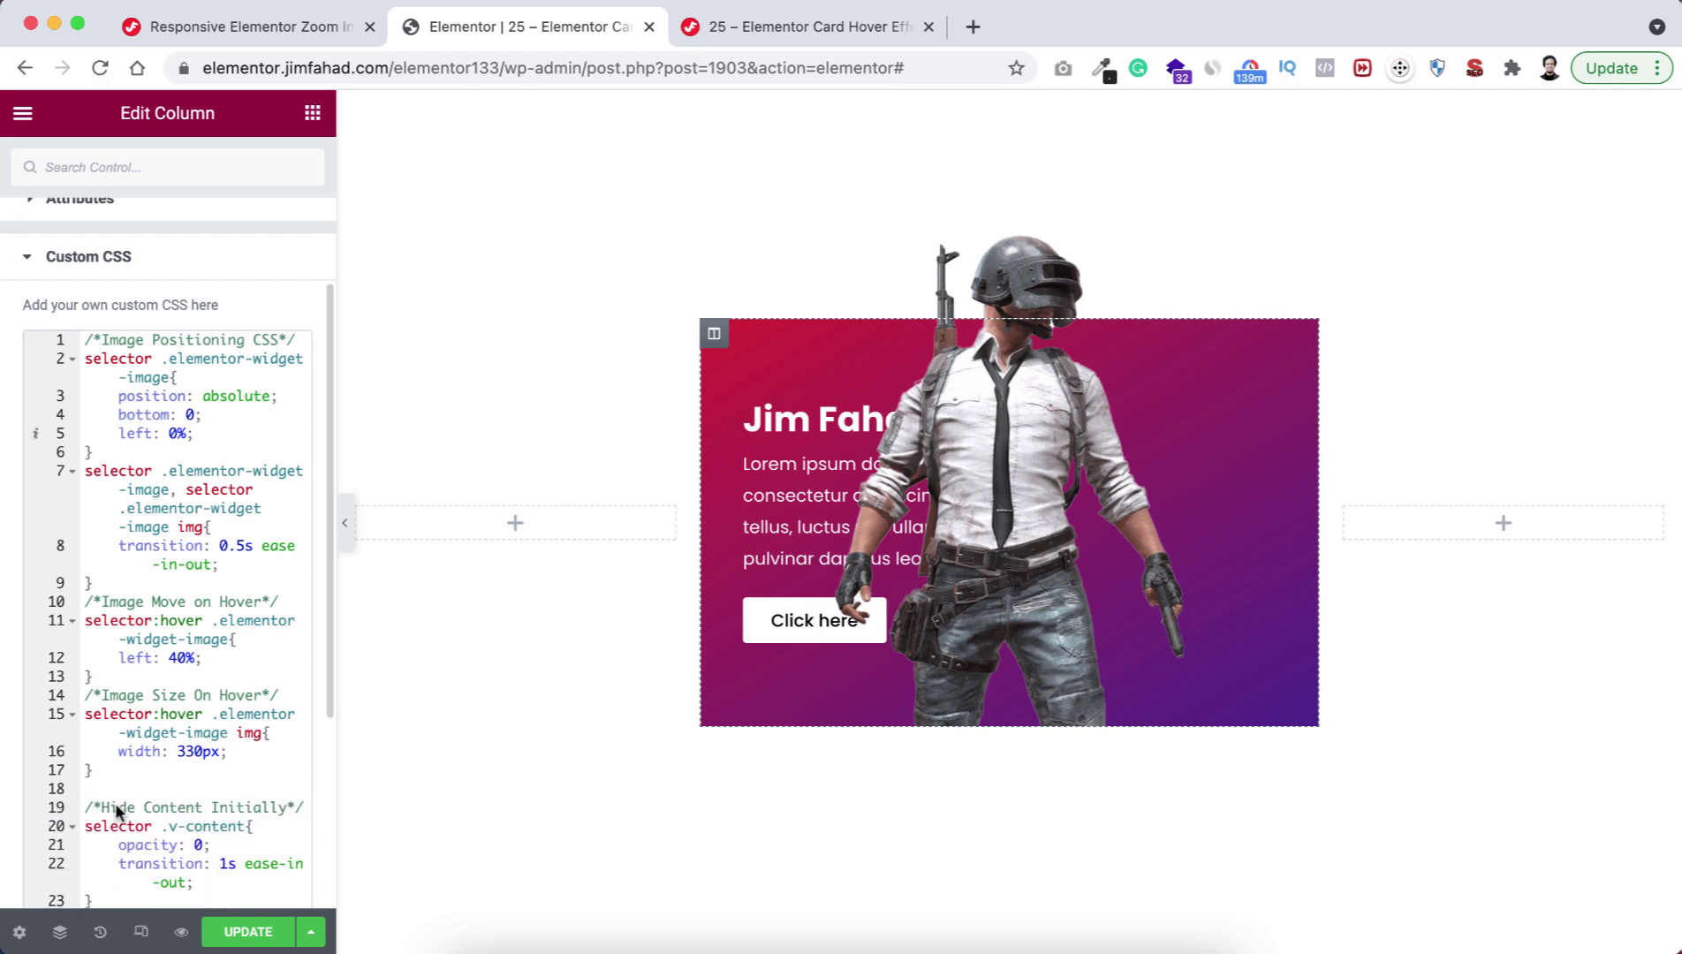
pyautogui.write('/*Show Content on Hover*/ selector:hover .v-content{     opacity: 1; }')
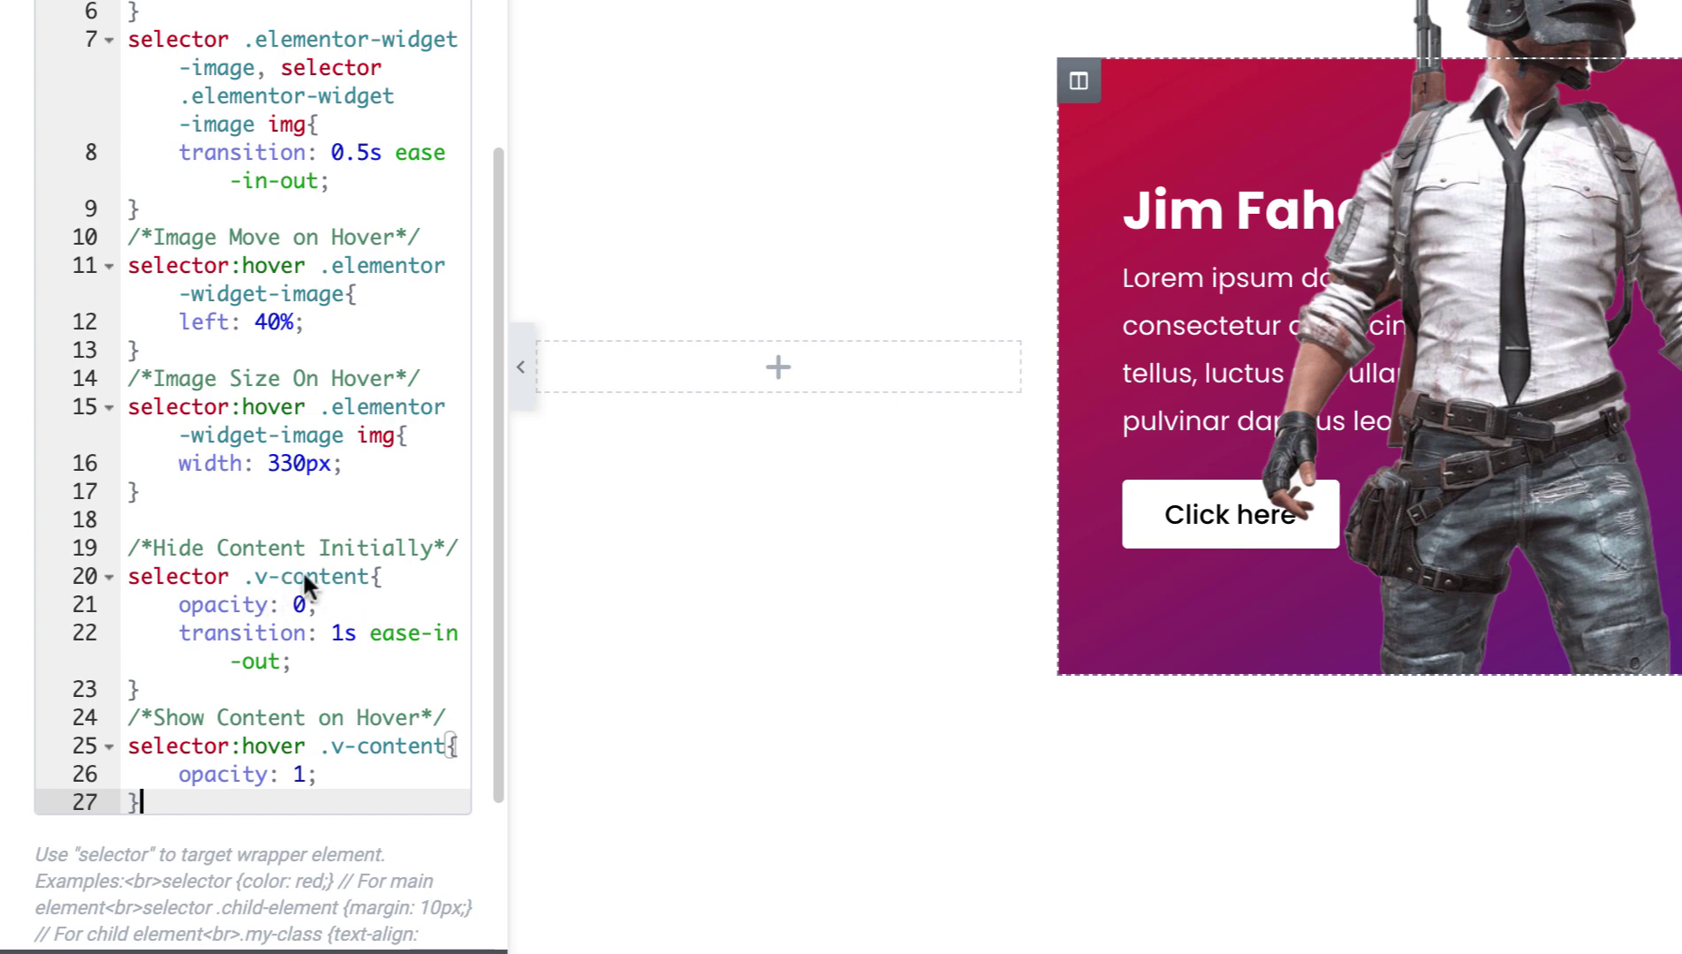
pyautogui.click(304, 576)
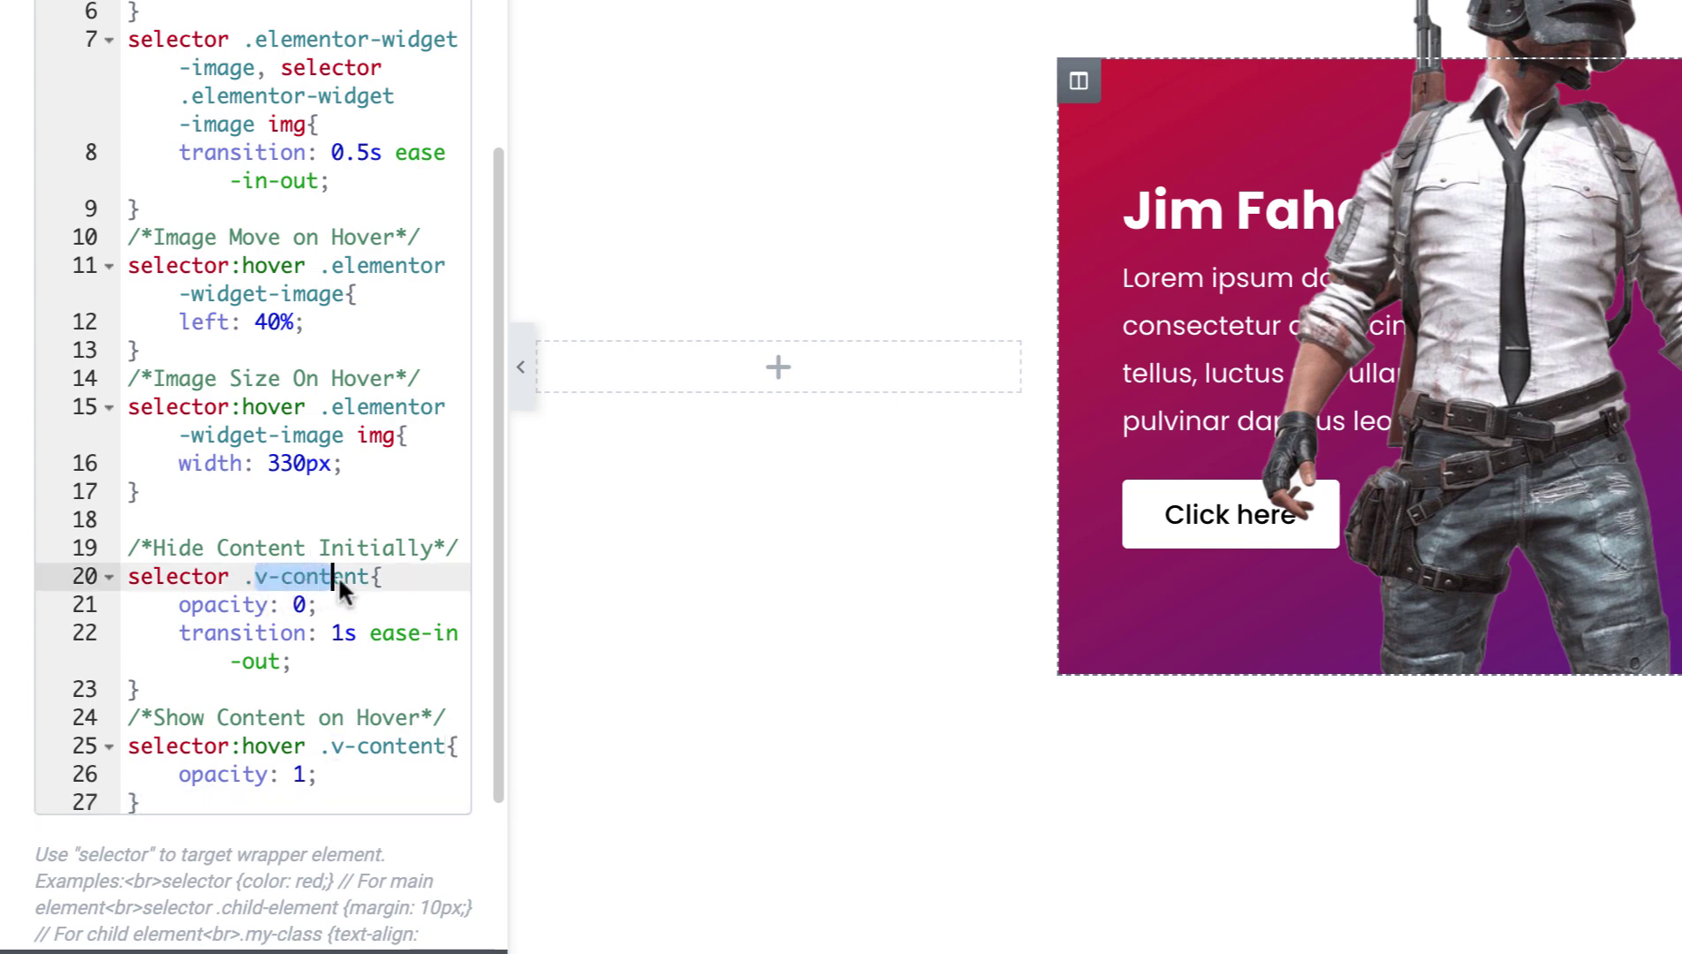
pyautogui.moveTo(338, 575); pyautogui.dragTo(366, 582)
pyautogui.press('super+c')
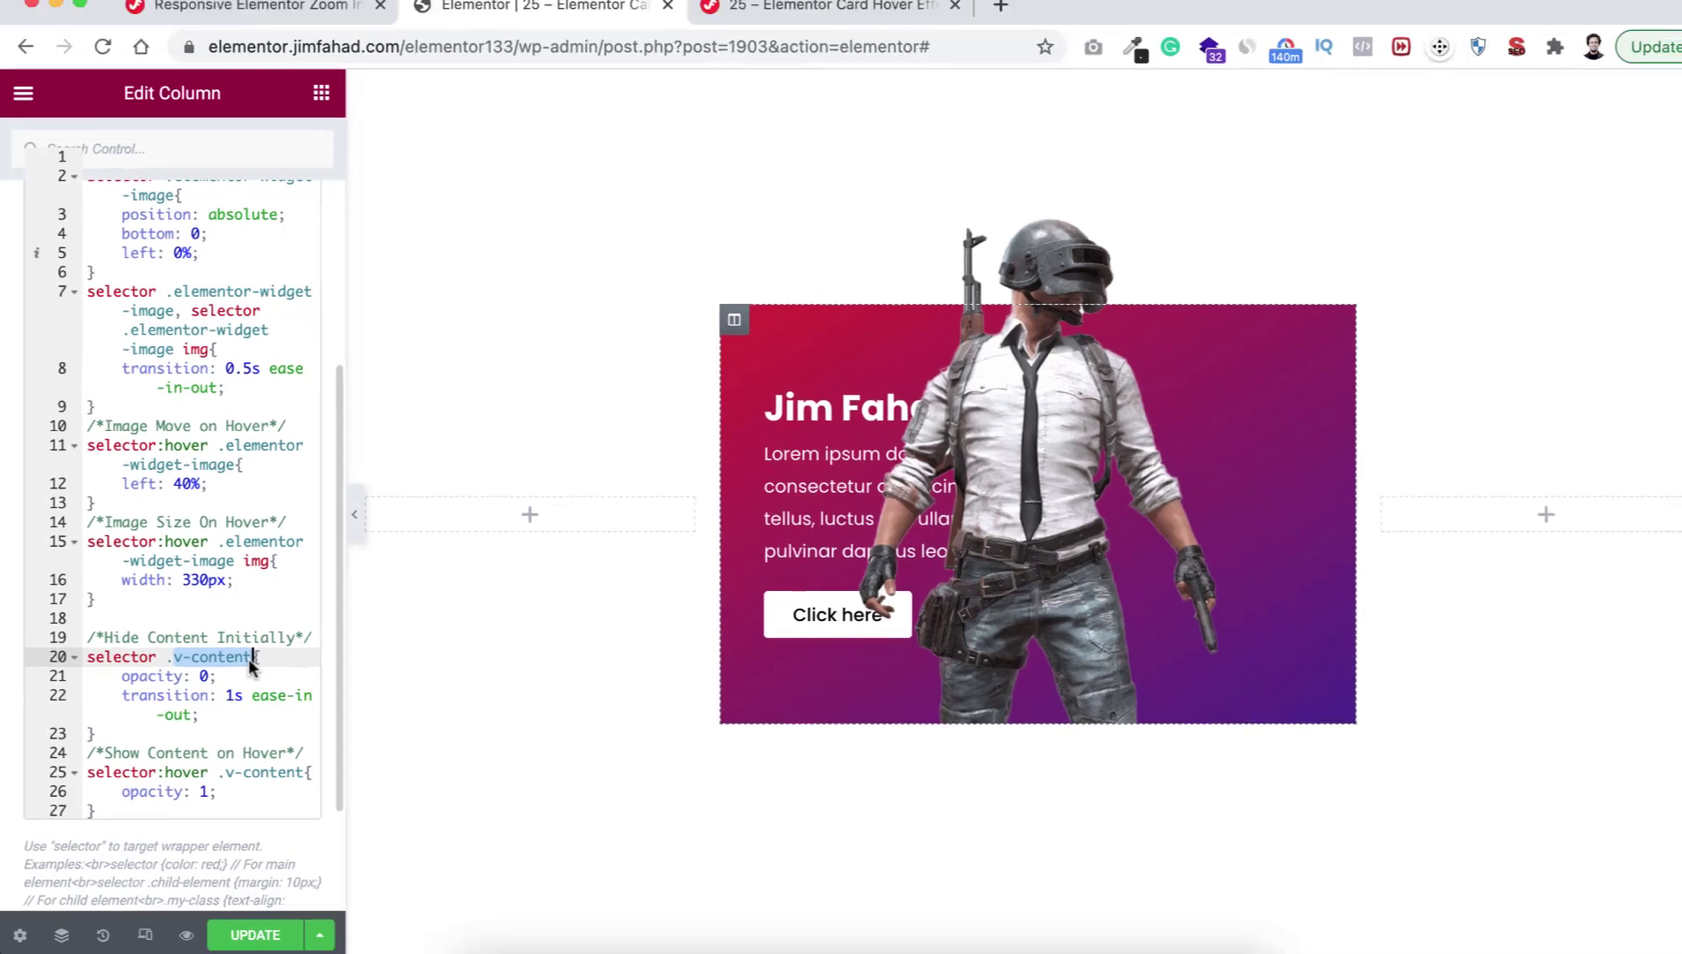
pyautogui.moveTo(840, 405)
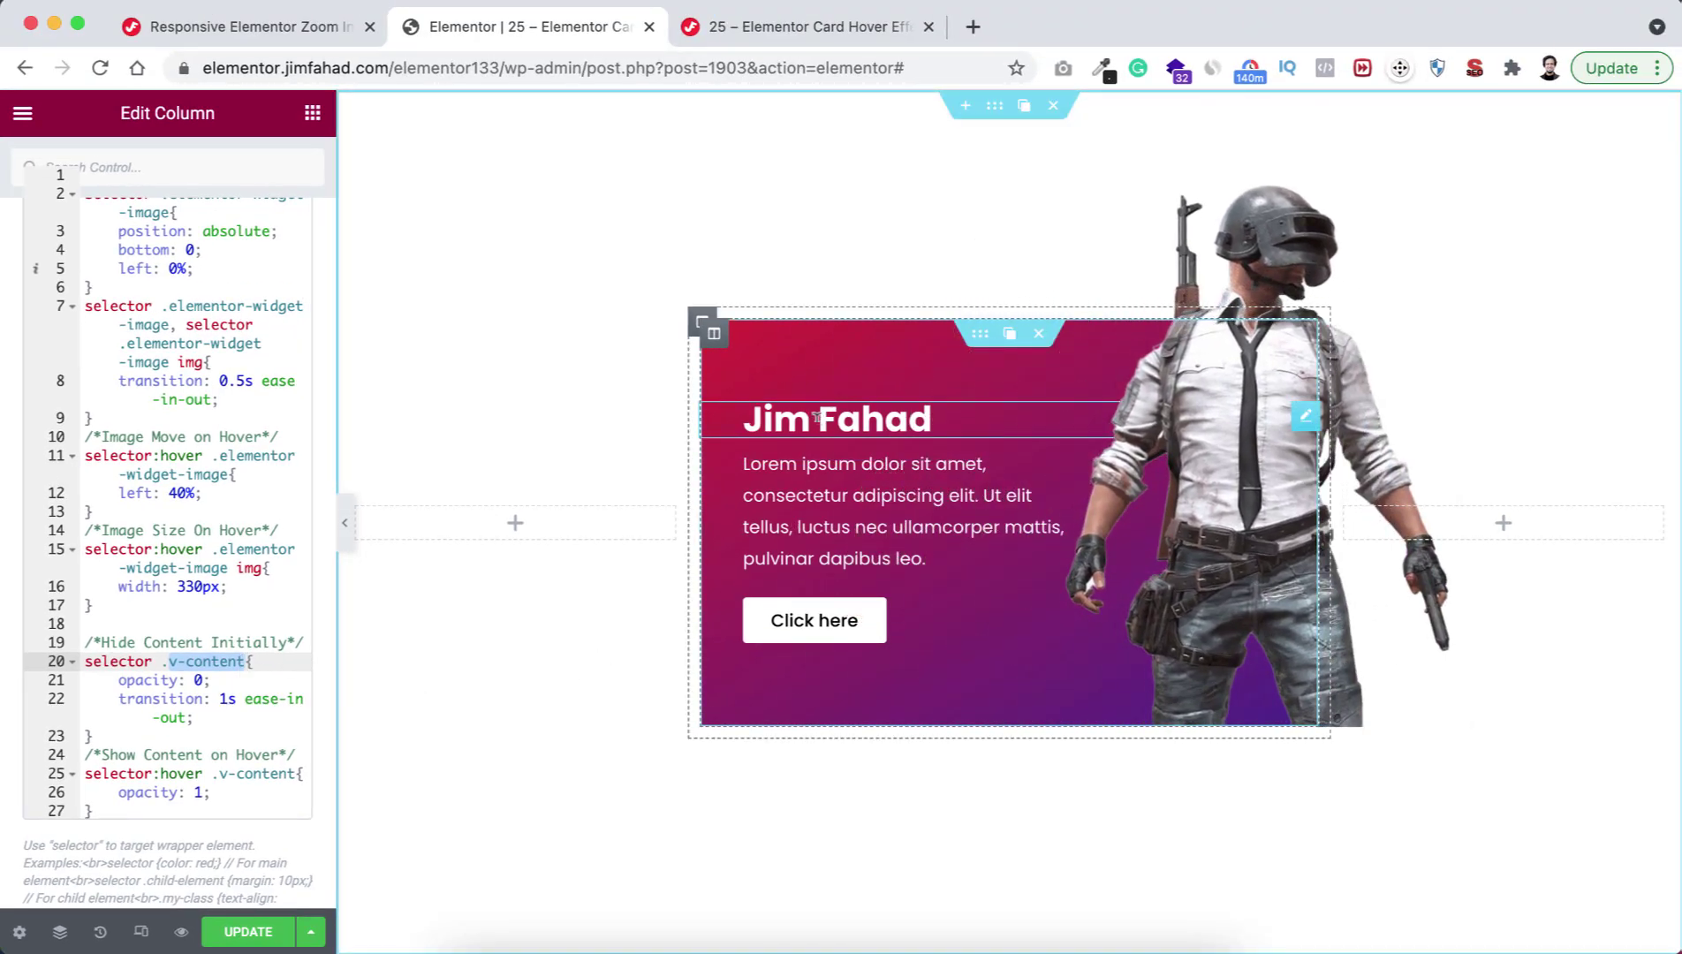
pyautogui.click(799, 417)
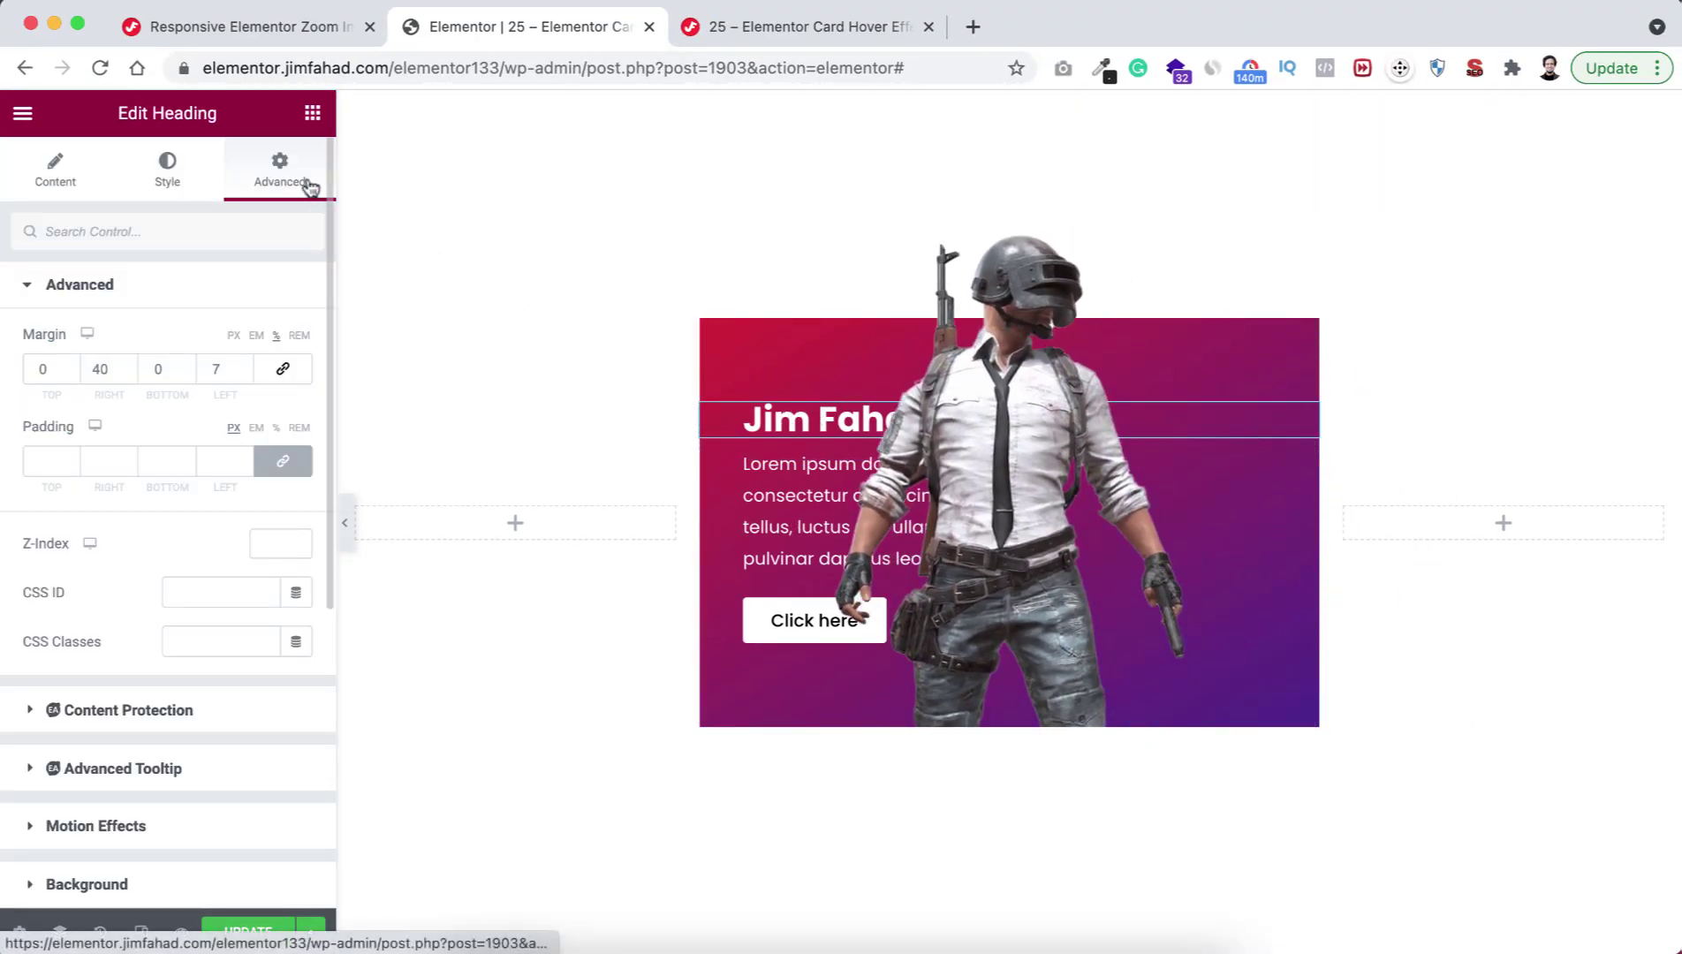
pyautogui.click(168, 642)
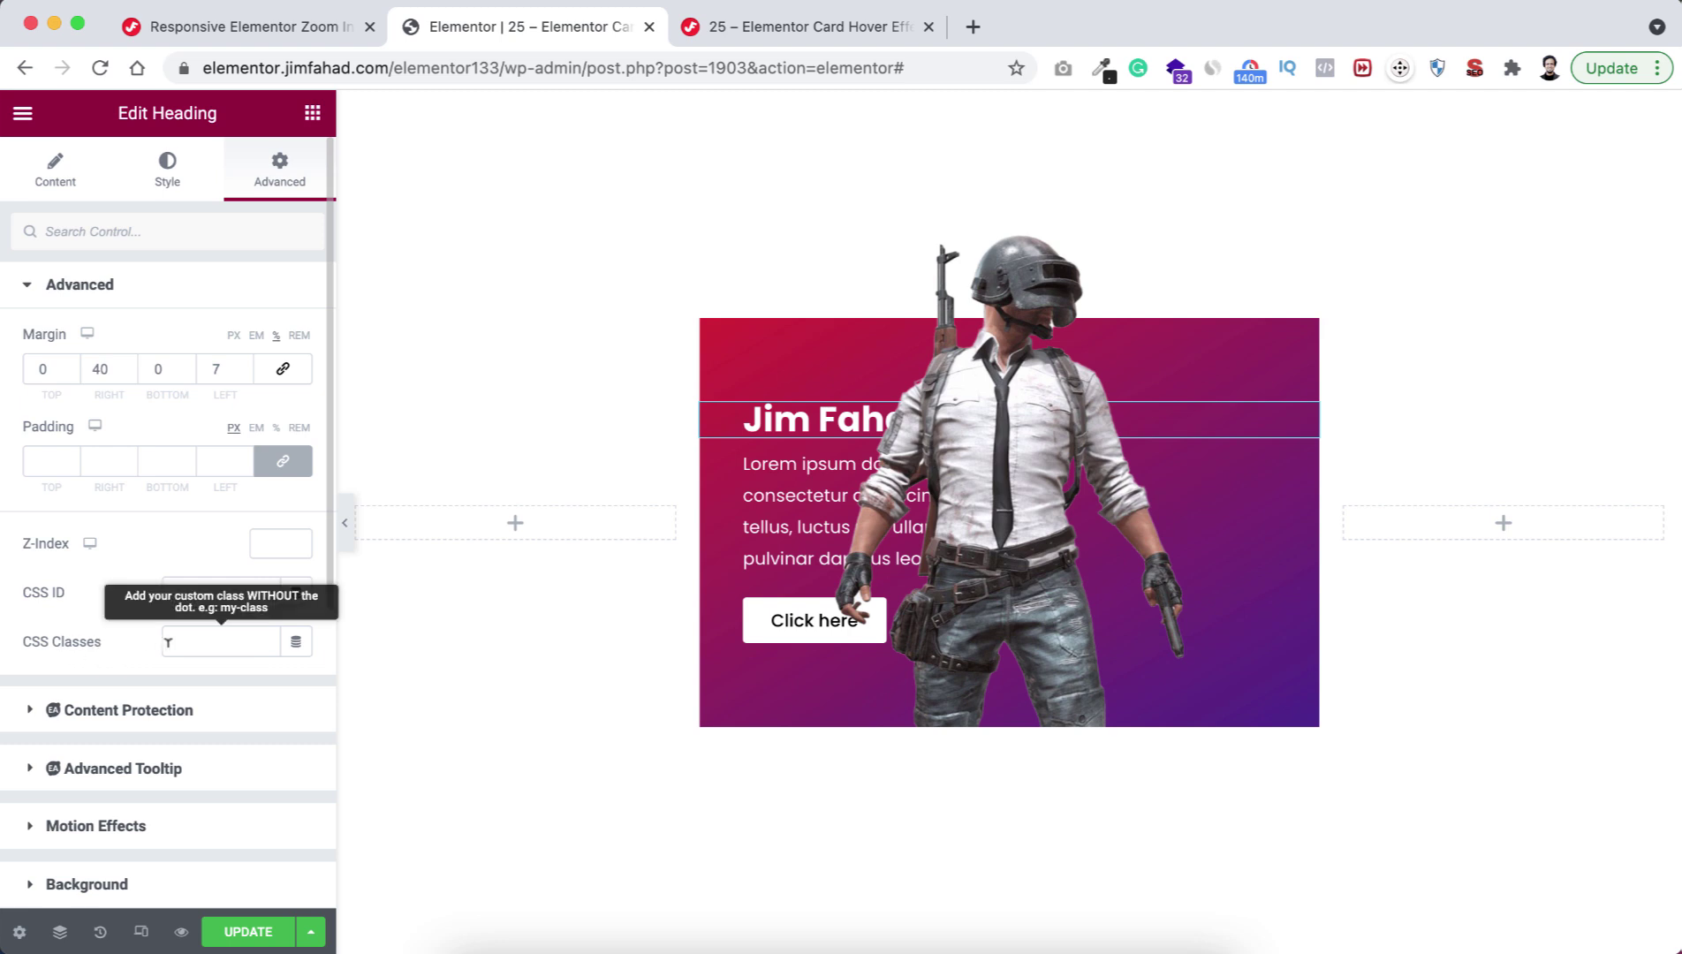
pyautogui.click(190, 638)
pyautogui.press('super+v')
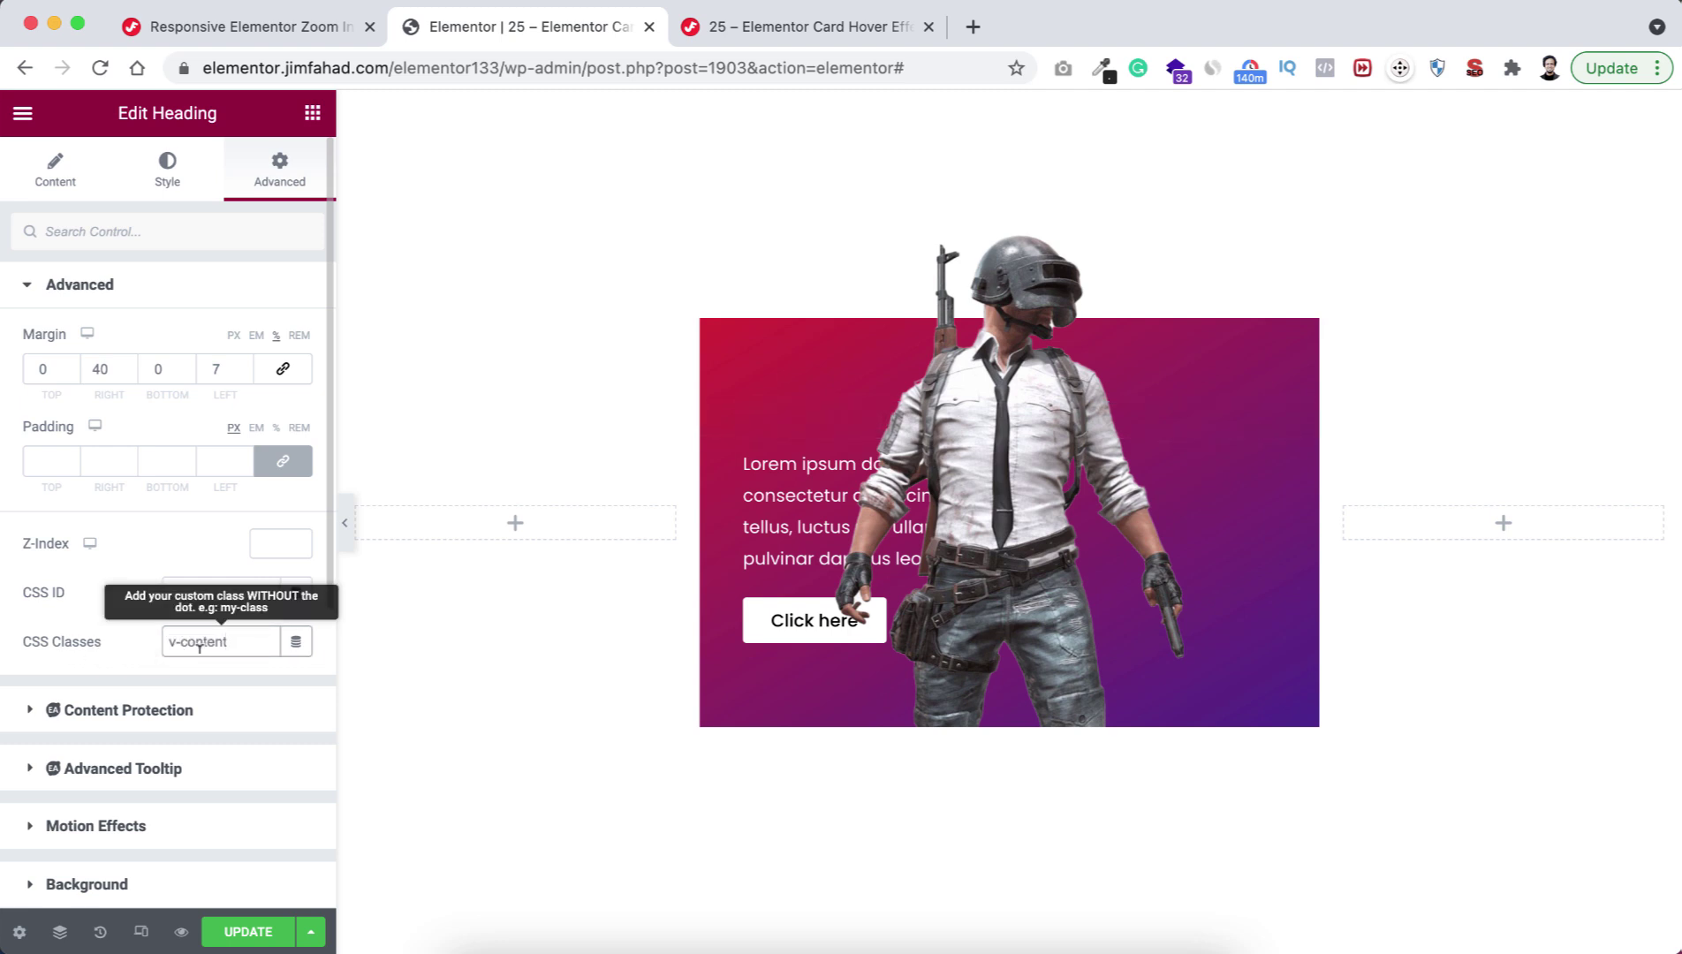
pyautogui.click(809, 514)
pyautogui.click(181, 637)
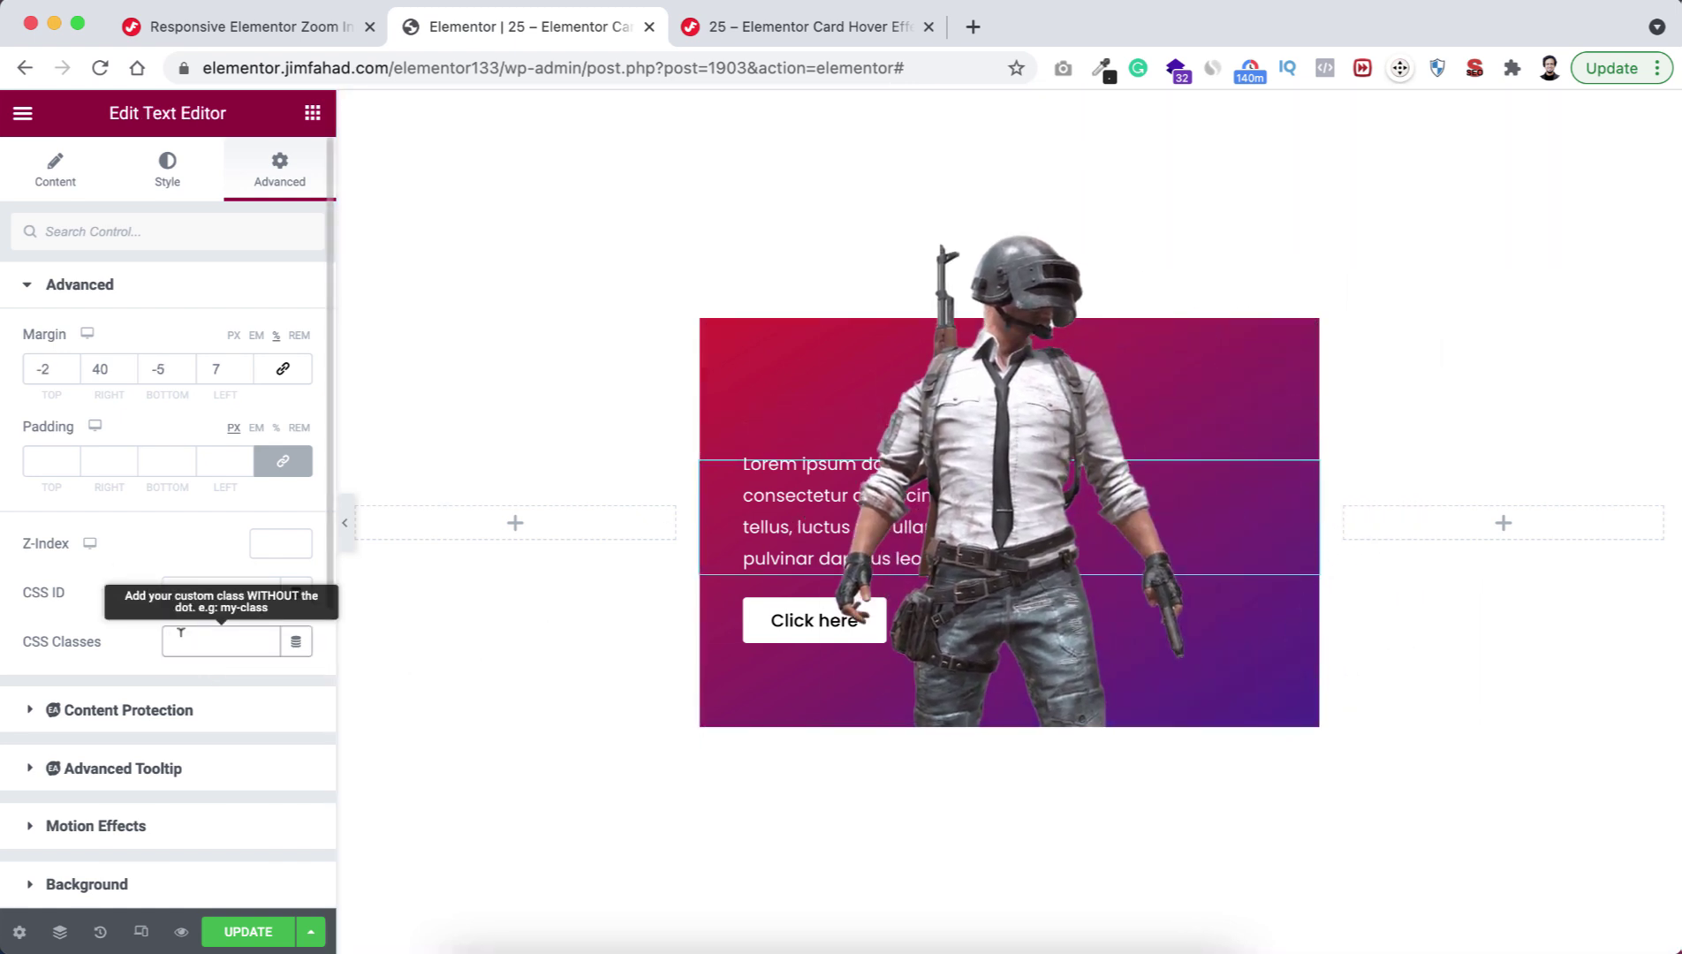
pyautogui.press('super+v')
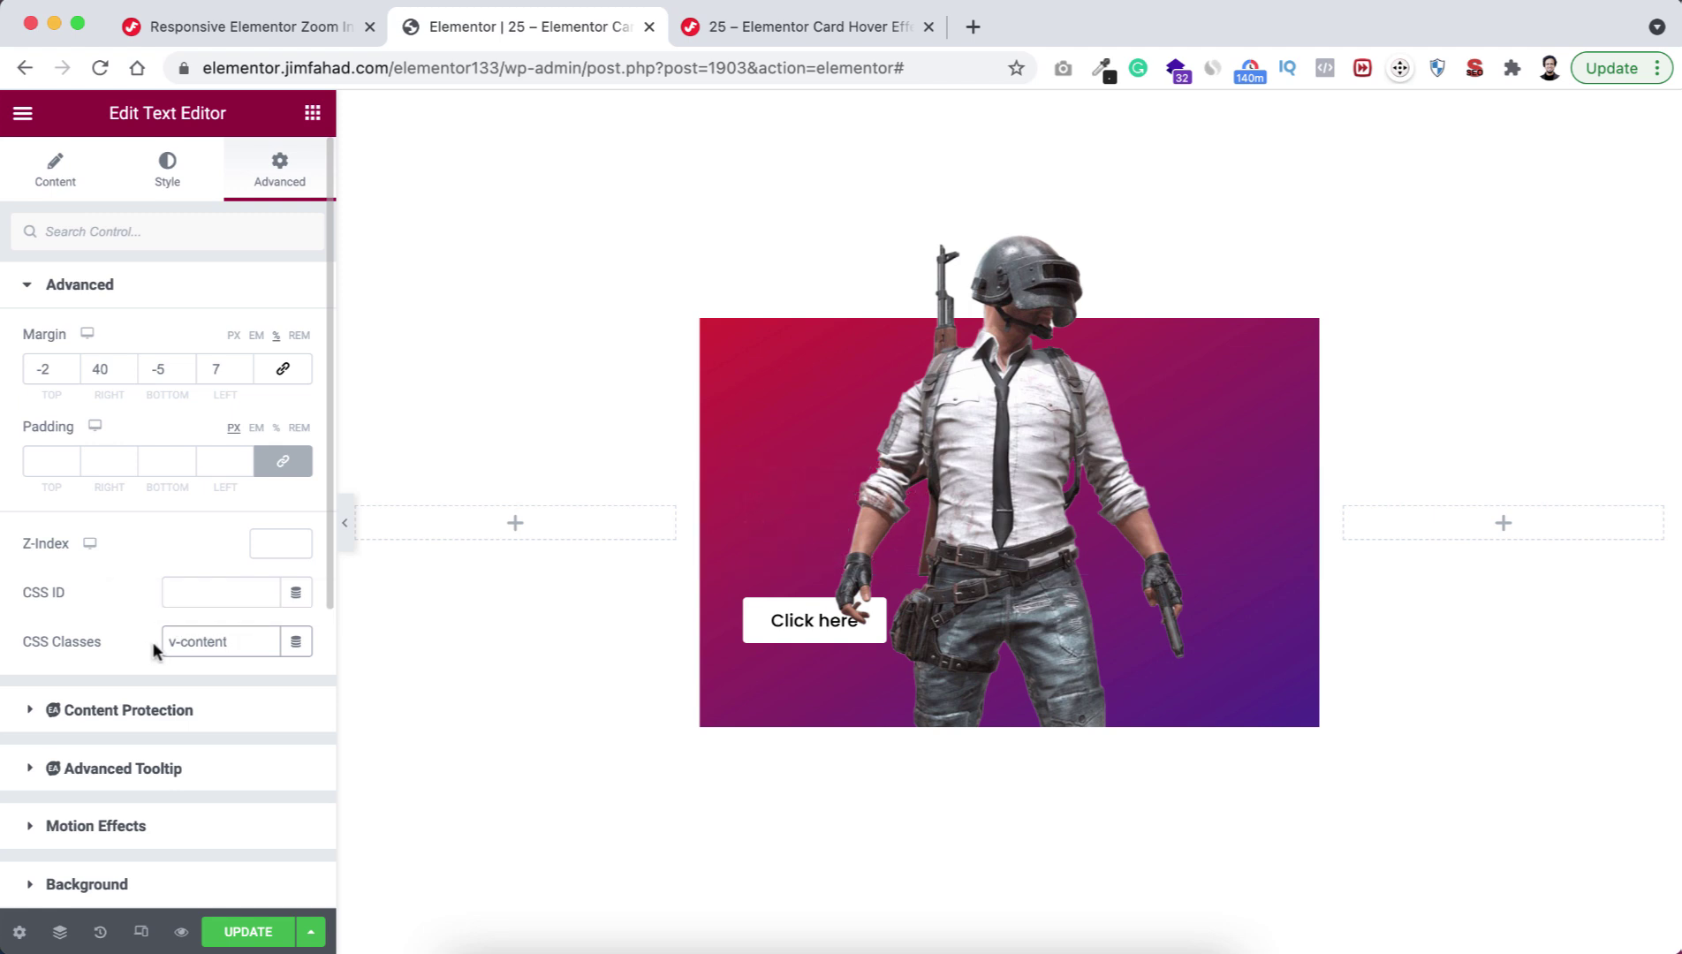
# Give the Click here button the v-content CSS class.
pyautogui.click(936, 625)
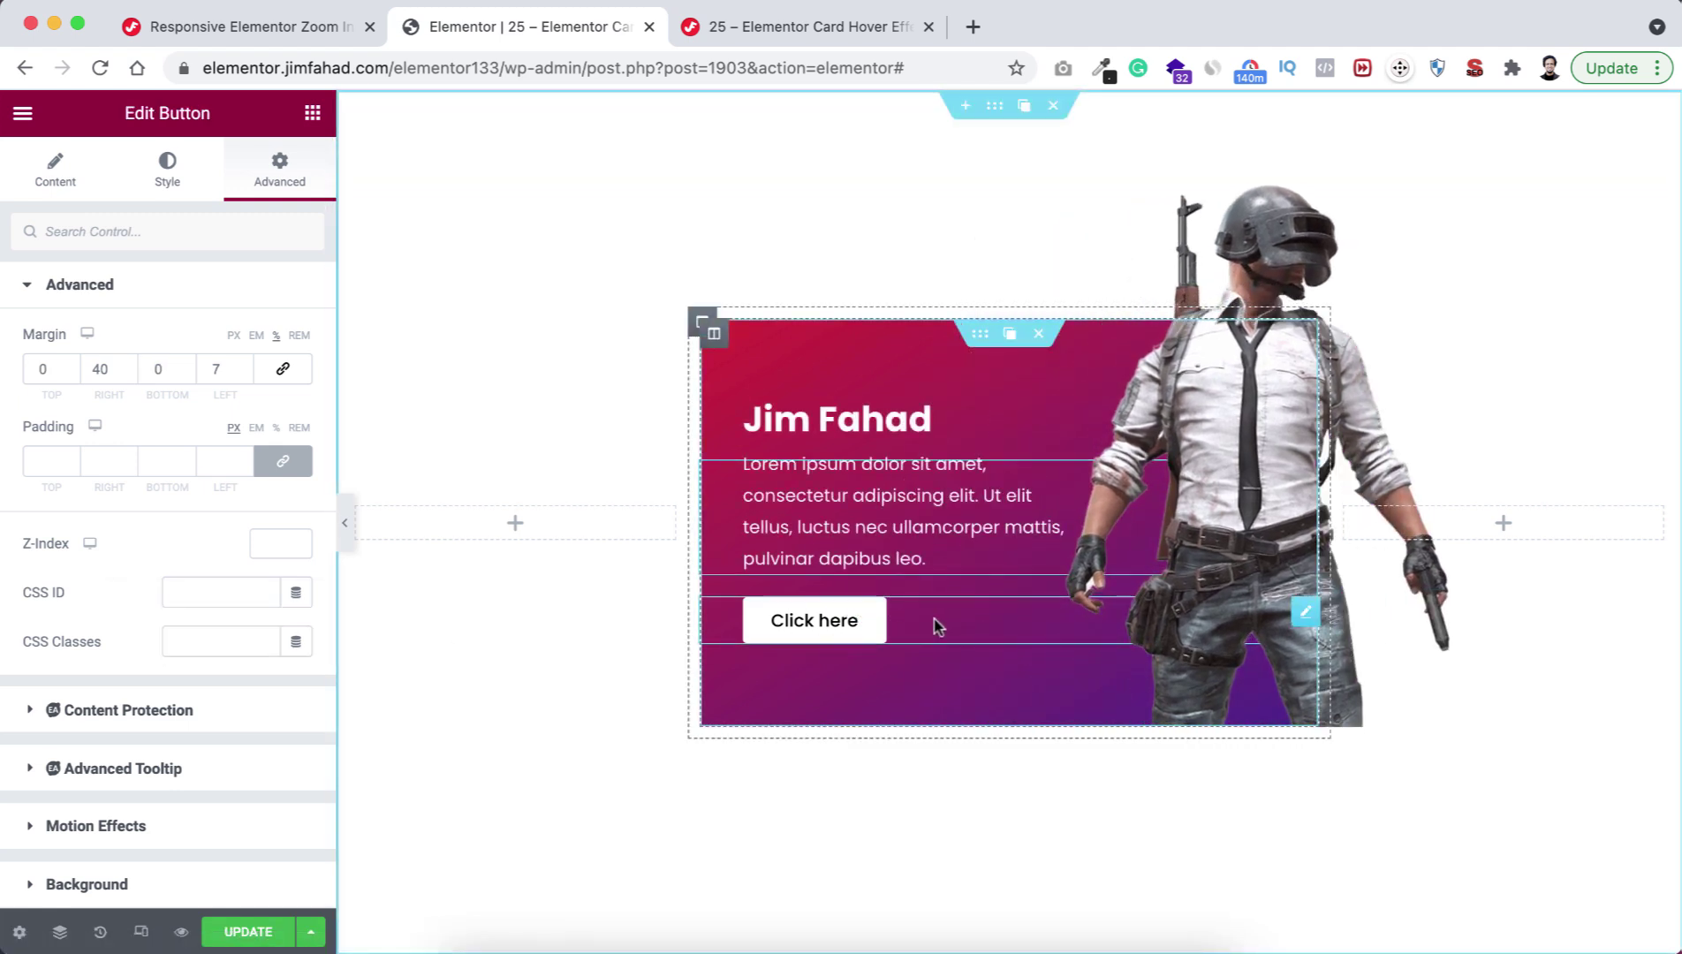
pyautogui.click(181, 642)
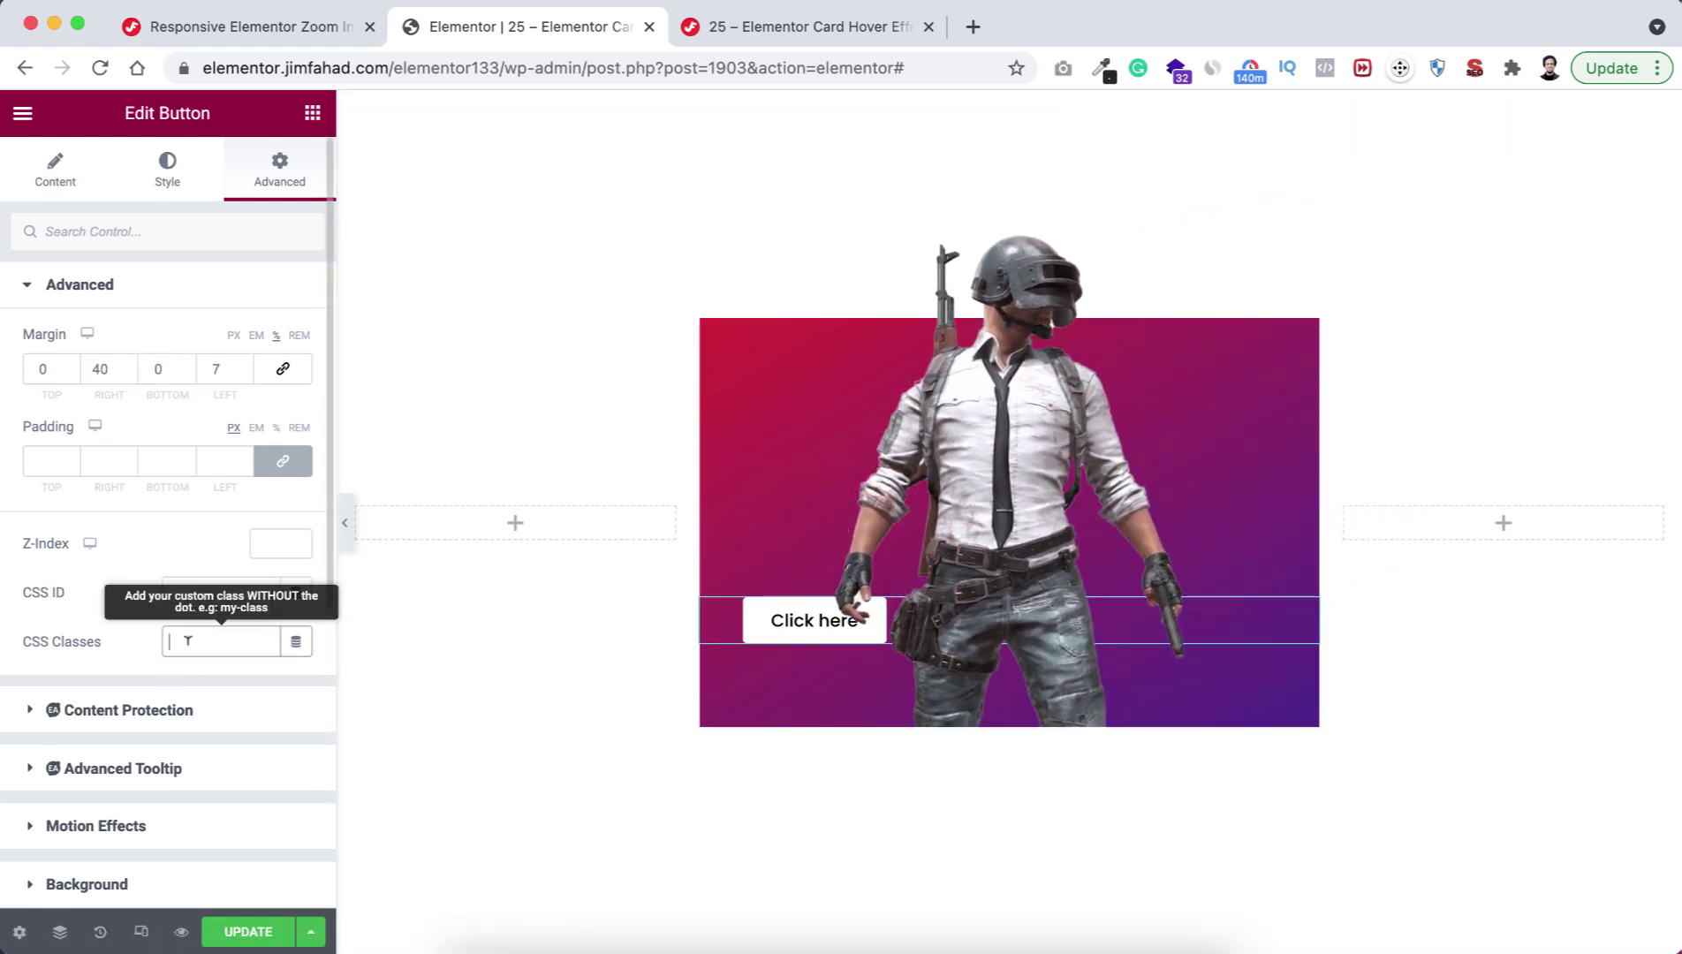
pyautogui.write('v-content')
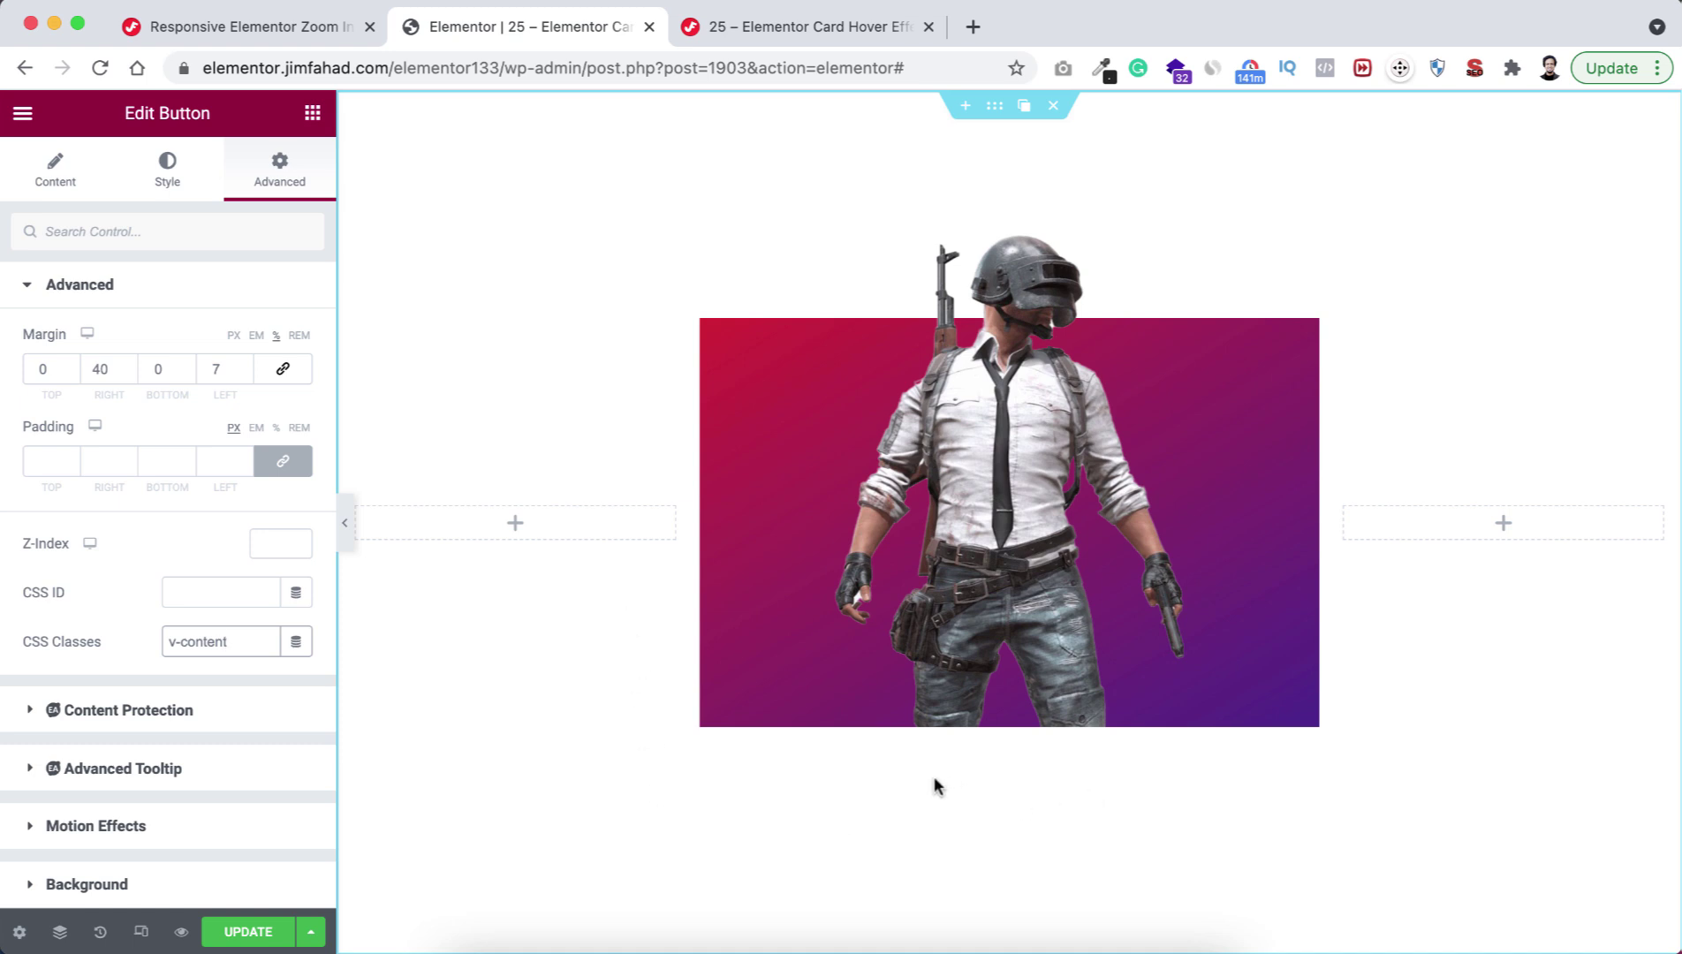
pyautogui.moveTo(961, 619)
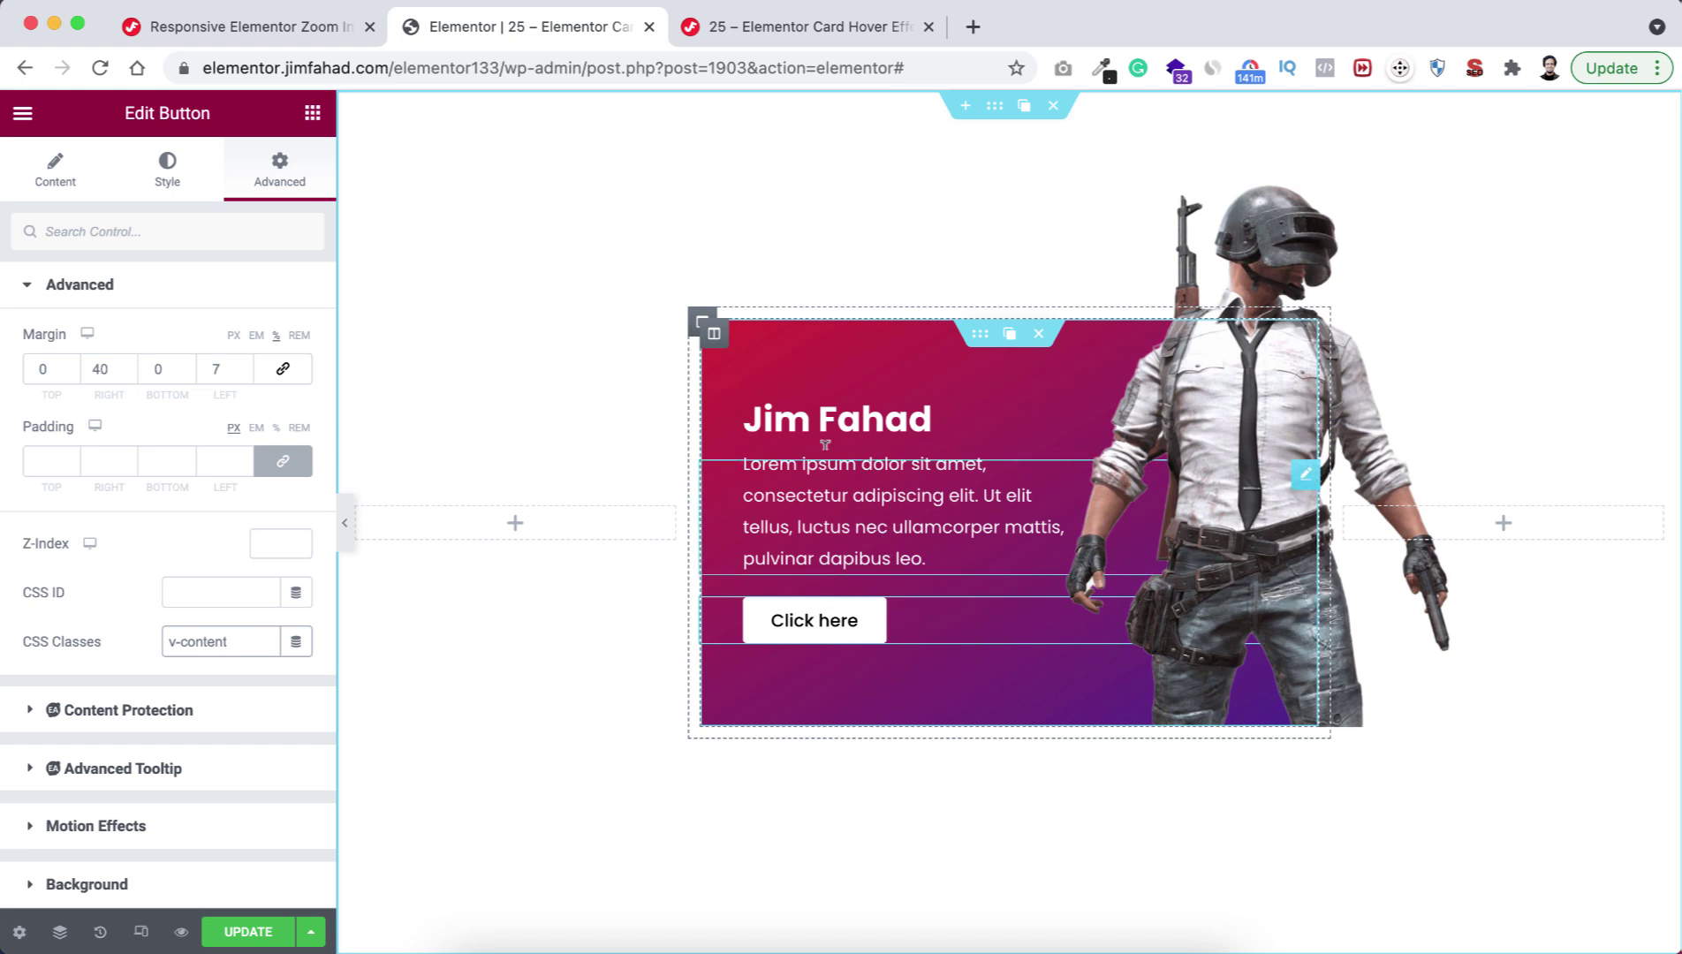
# Show the card column's Custom CSS and point out the opacity 0 rule hiding .v-content.
pyautogui.click(717, 339)
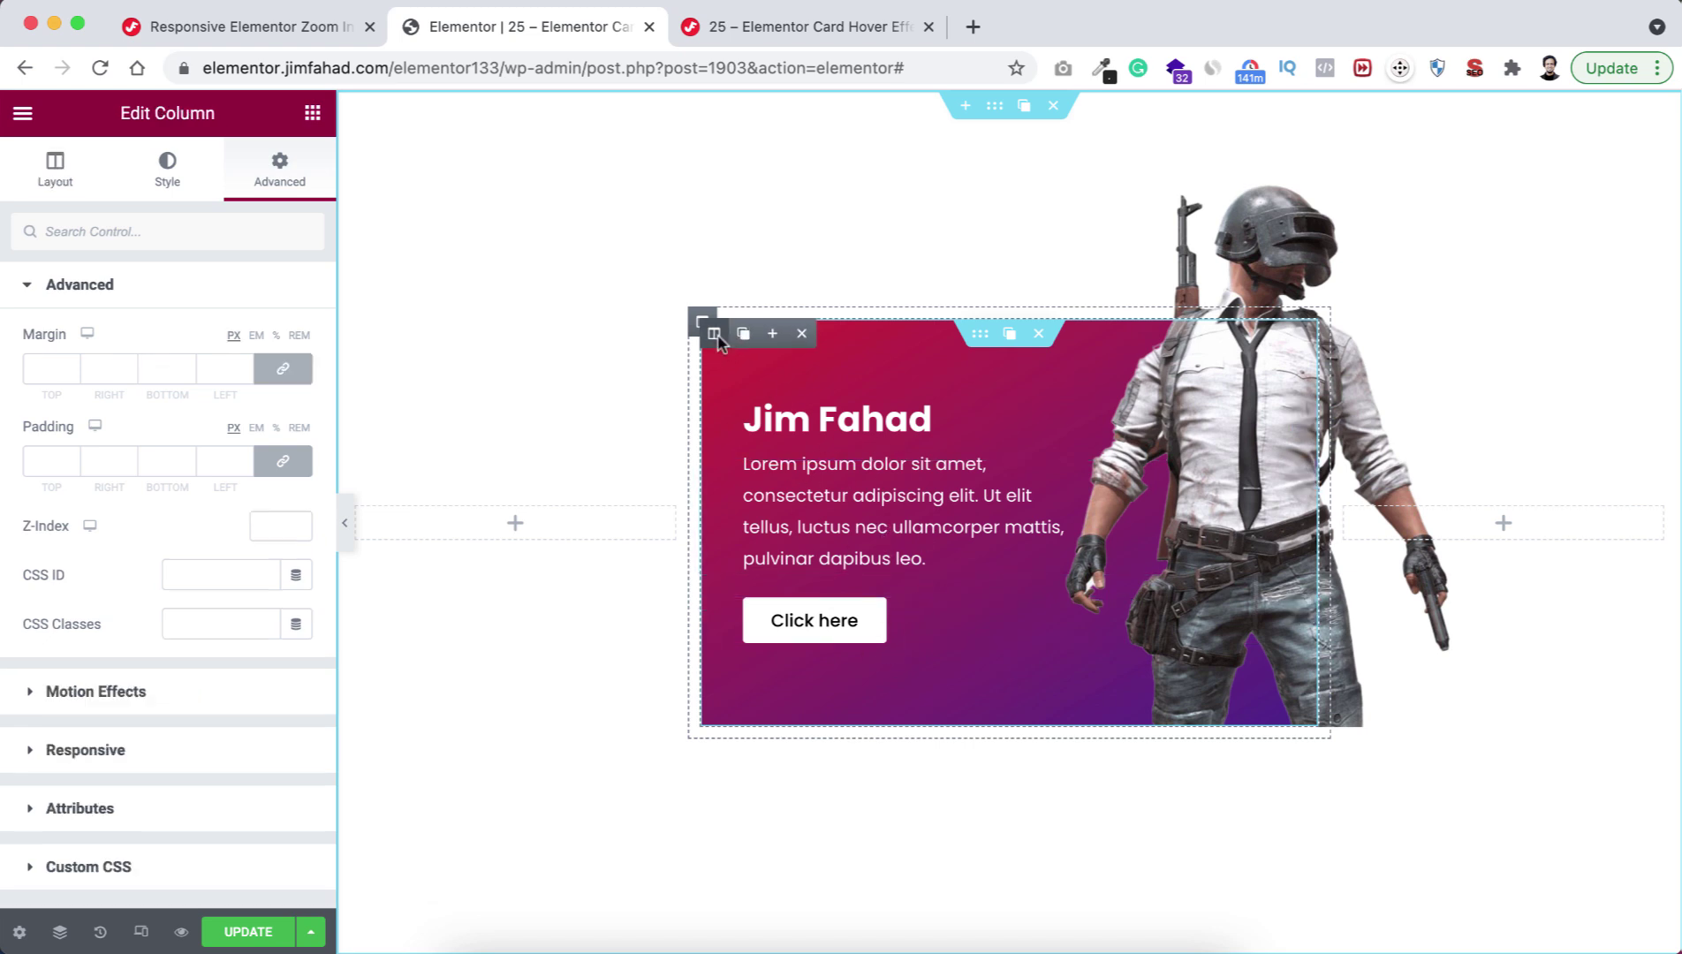
pyautogui.scroll(-3, 114, 715)
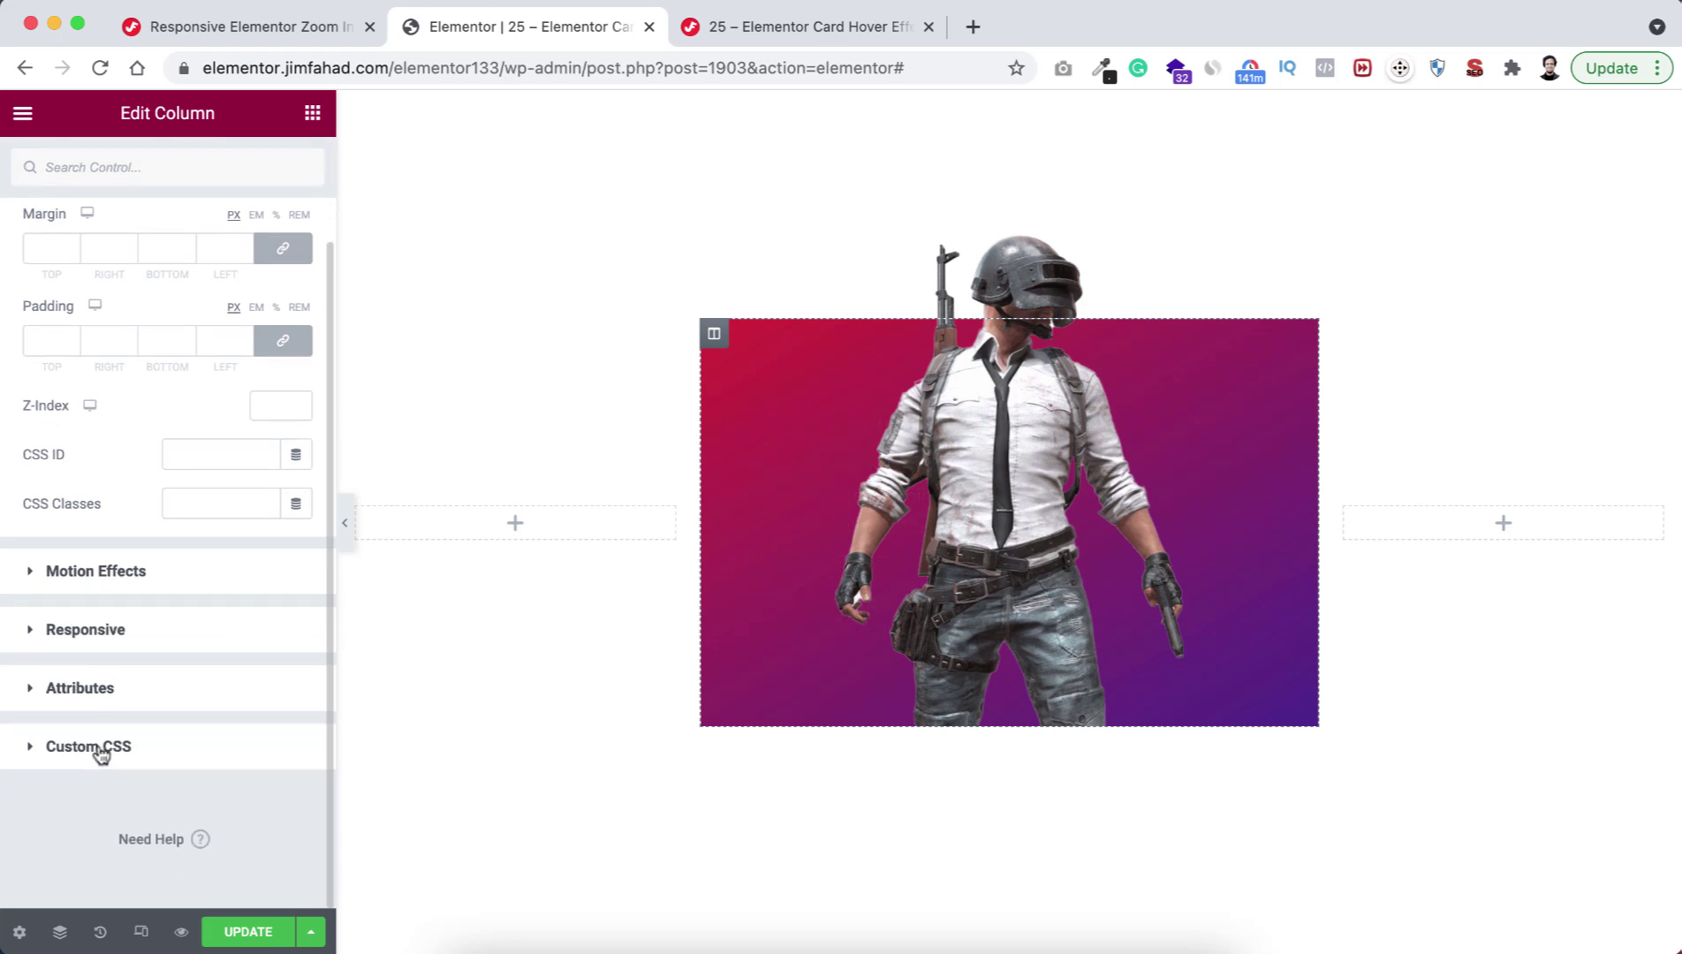
pyautogui.click(119, 747)
pyautogui.scroll(-5, 143, 760)
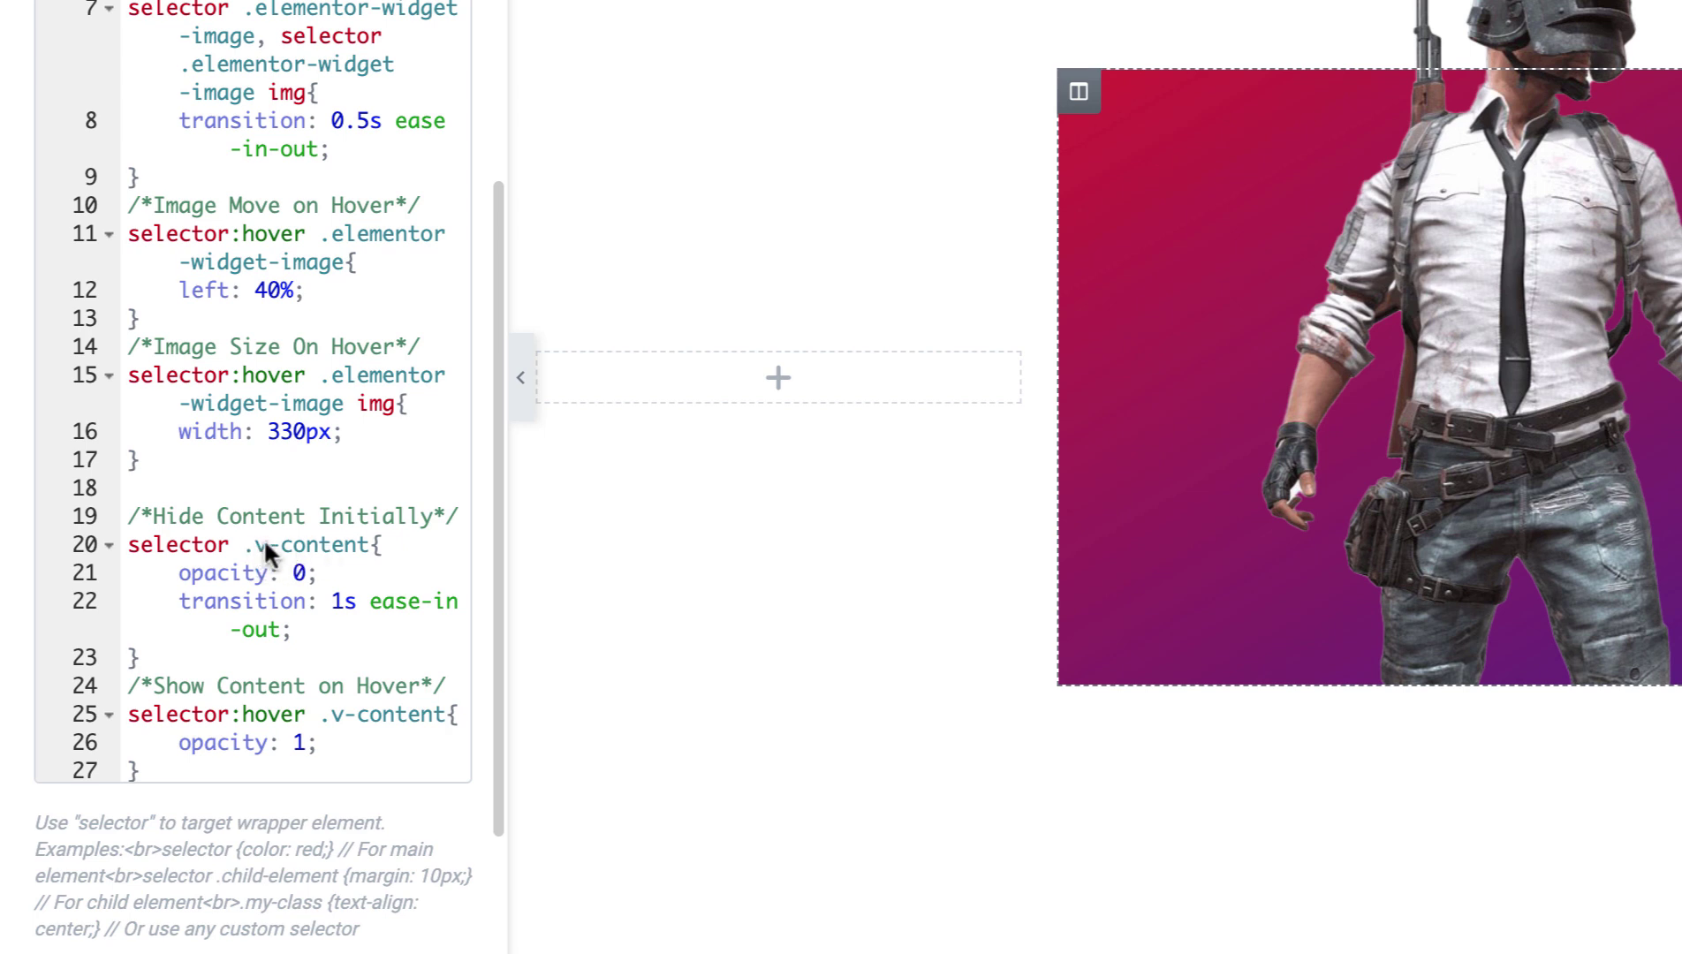
pyautogui.click(192, 574)
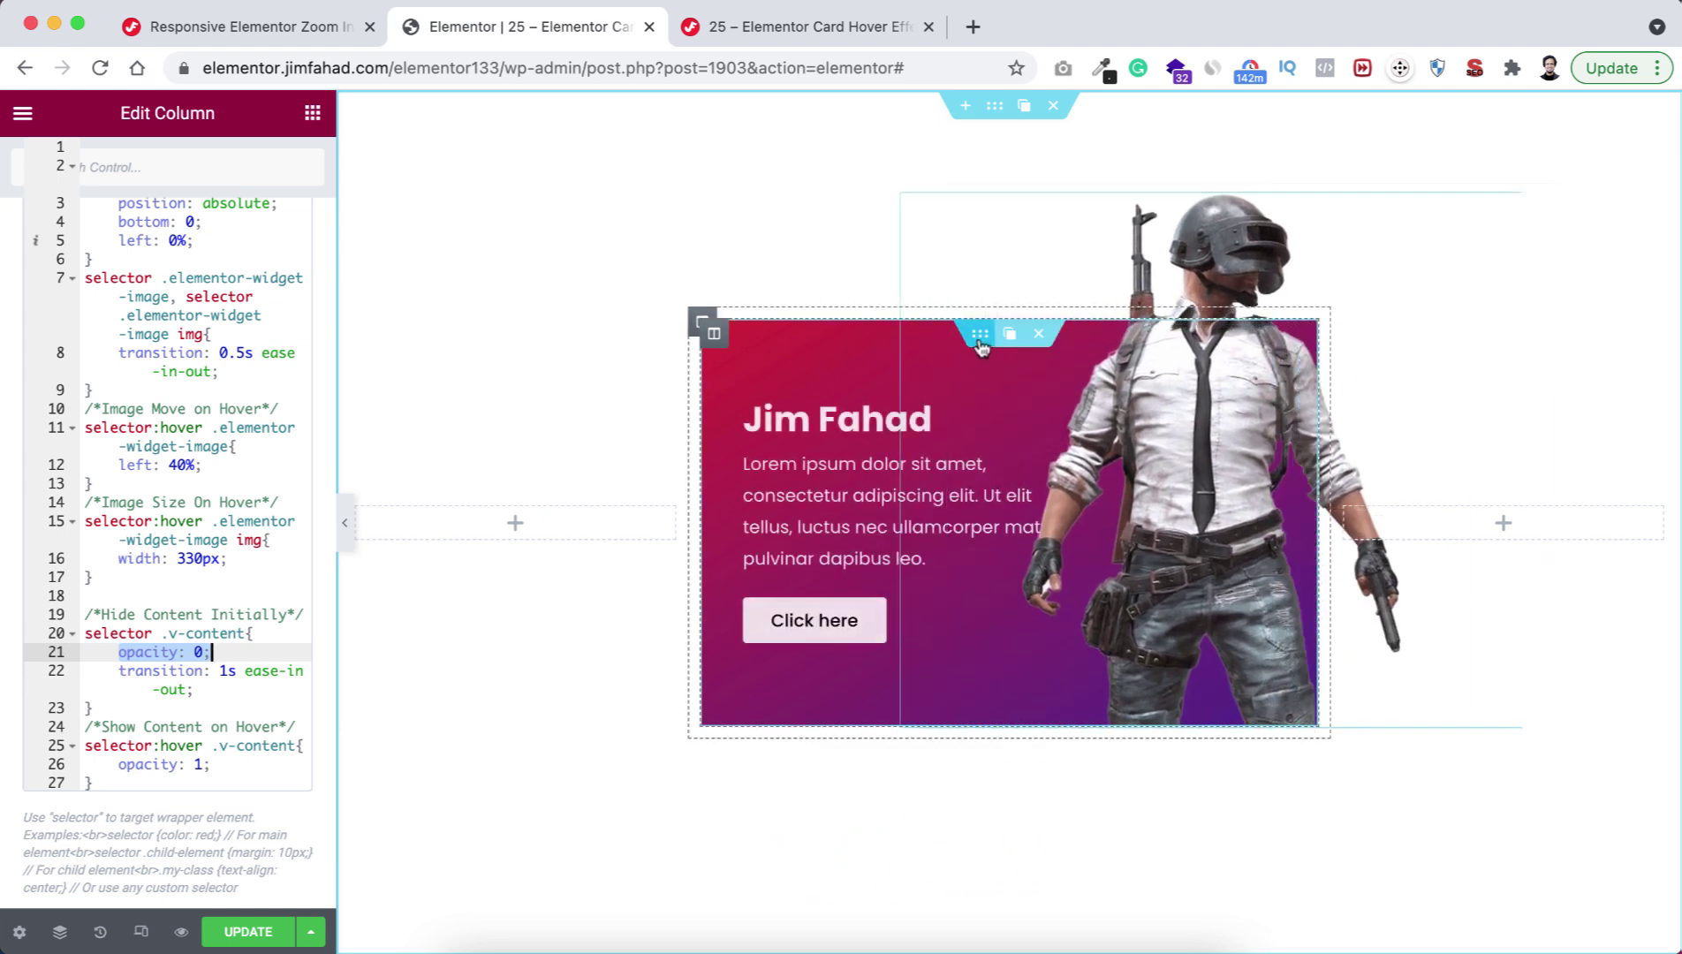
# Set the card inner section's border radius to 30.
pyautogui.click(983, 342)
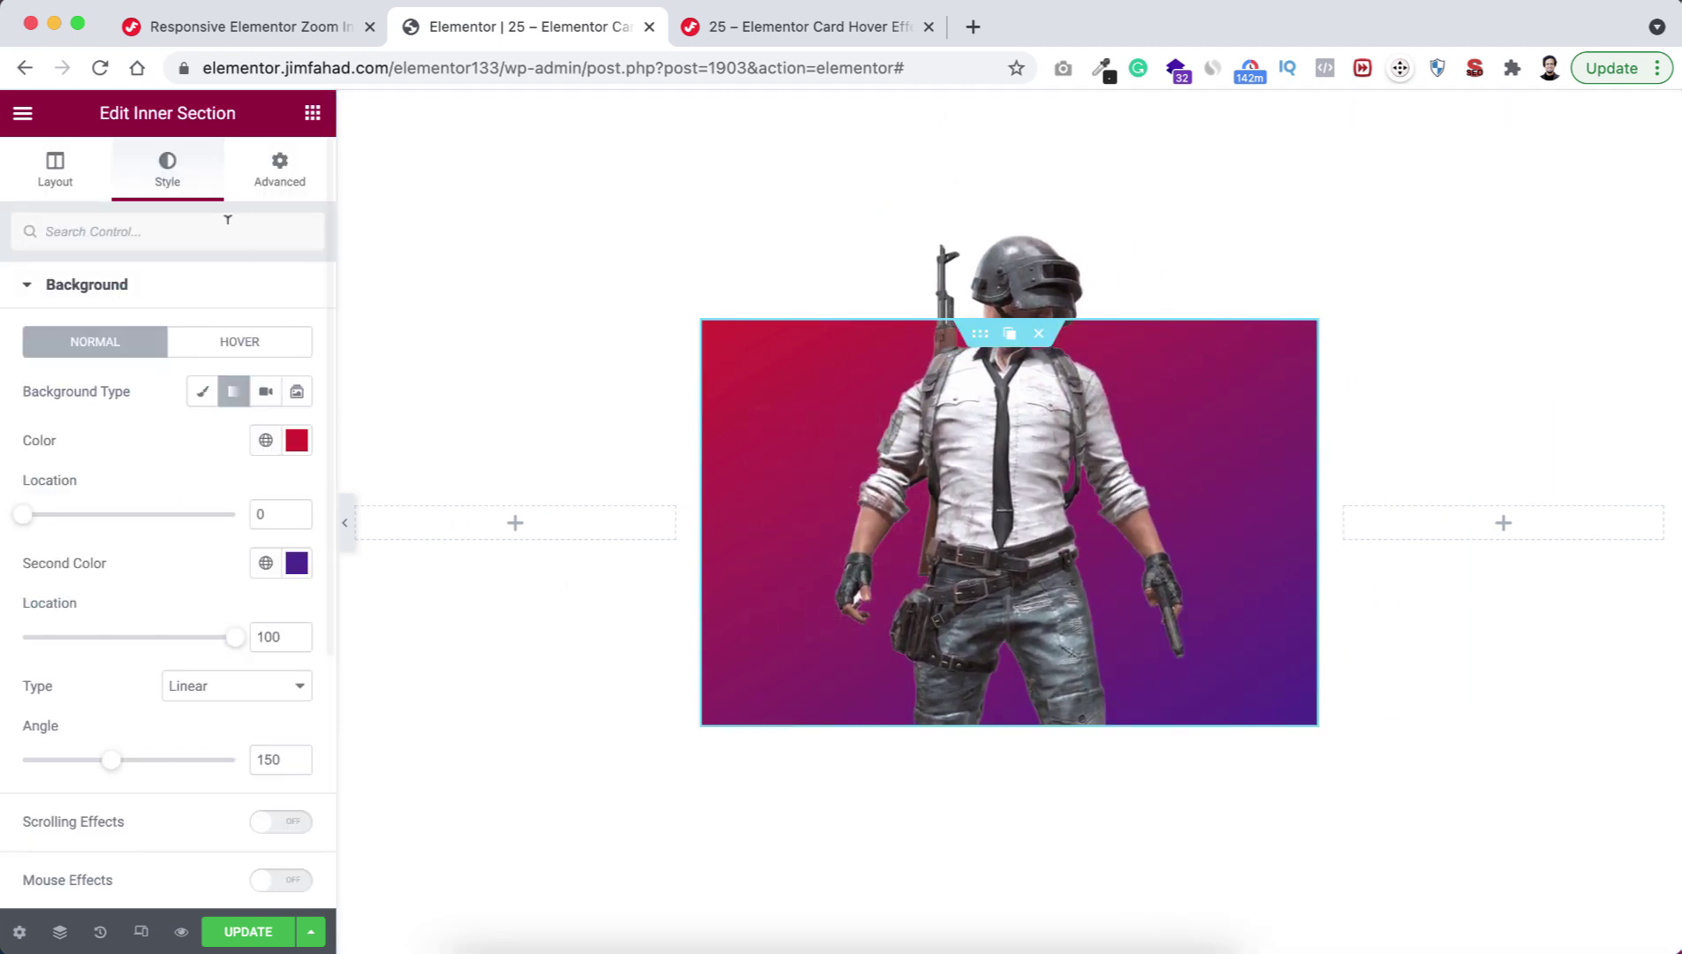
pyautogui.scroll(-3, 175, 574)
pyautogui.scroll(-3, 174, 583)
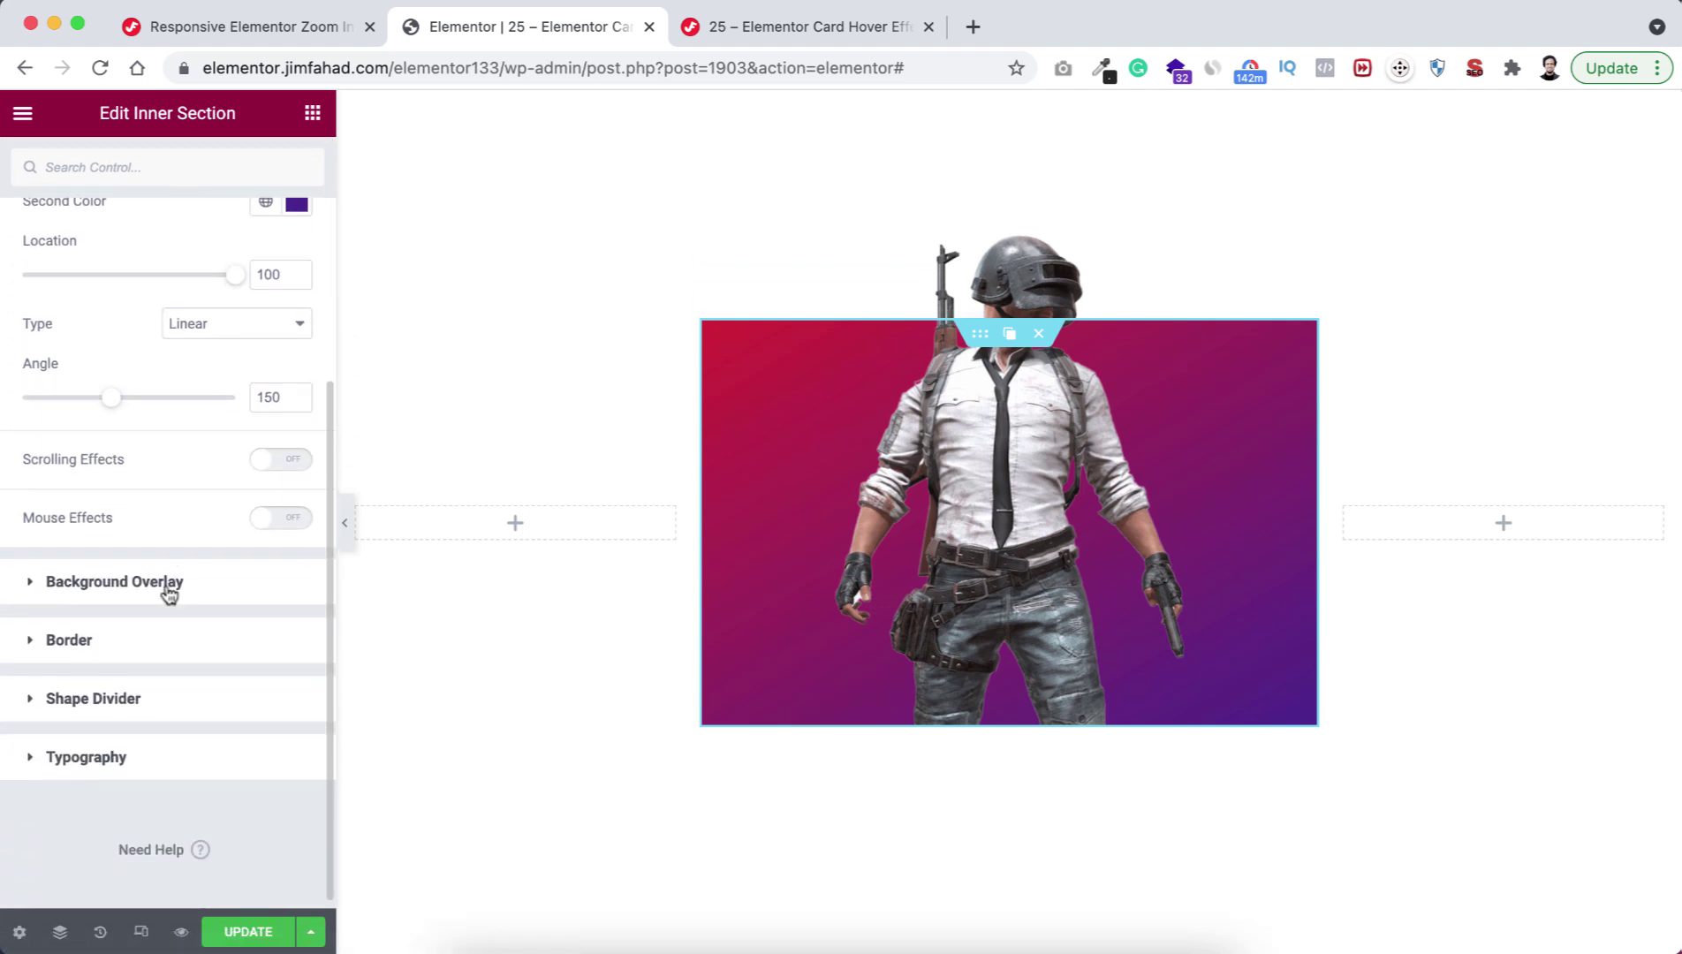
pyautogui.click(77, 642)
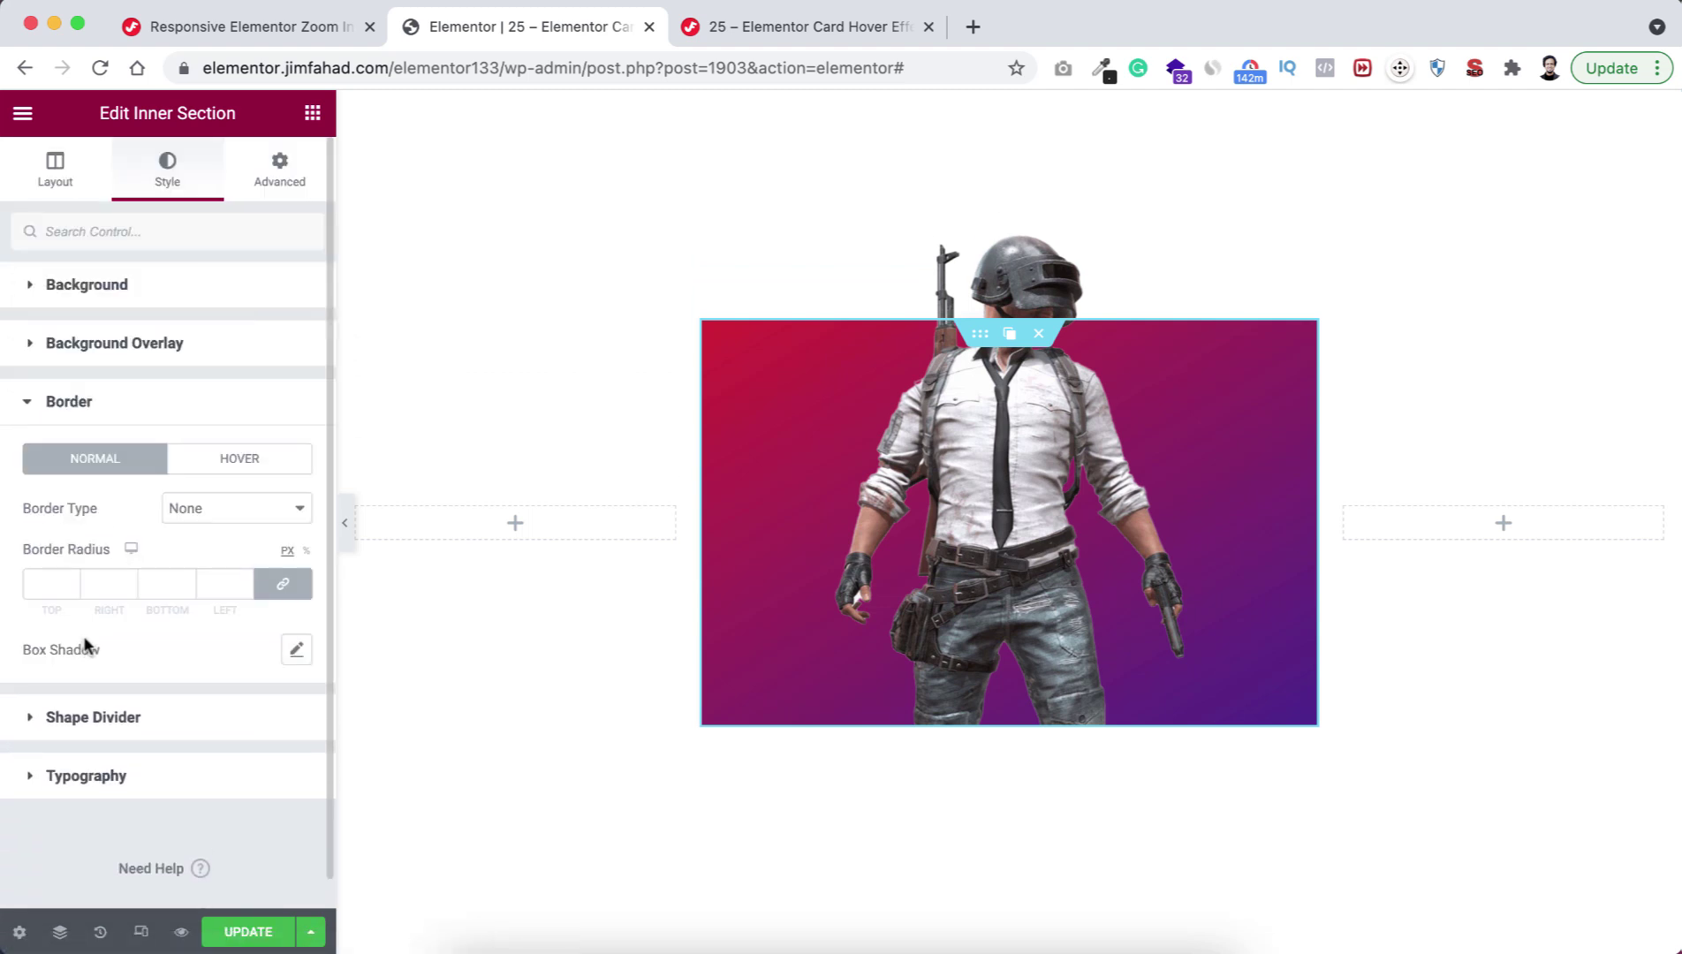
pyautogui.click(52, 574)
pyautogui.write('30')
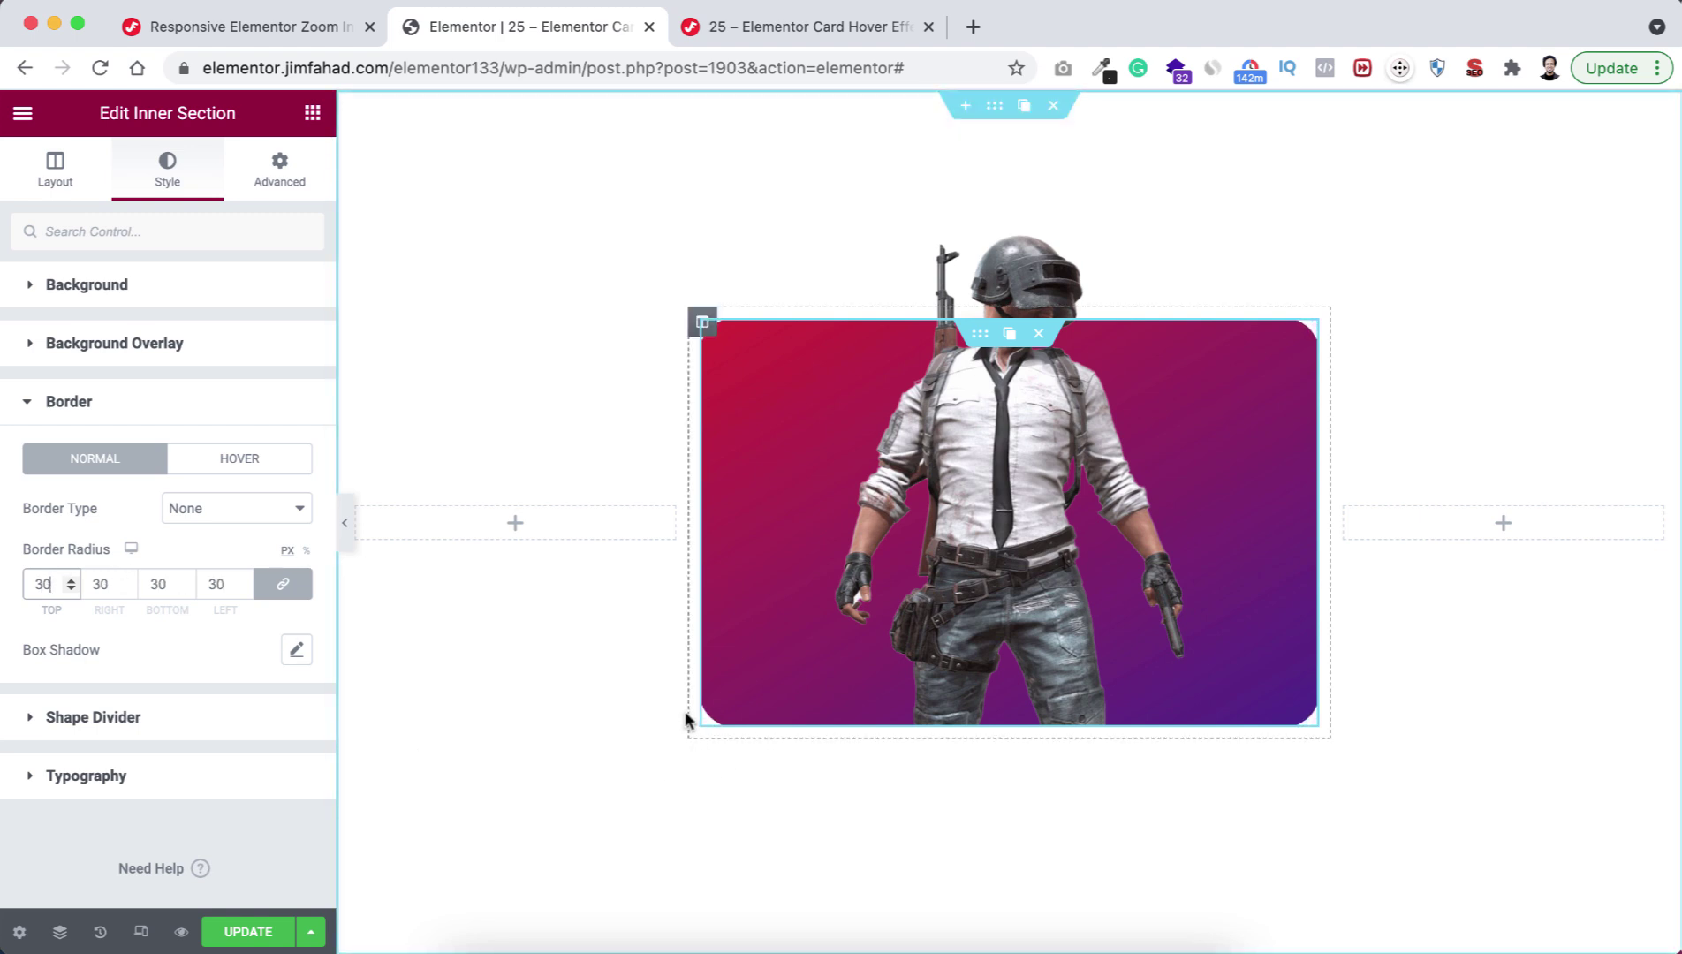
# Give the card a box shadow with horizontal 5, vertical 5 and blur 20.
pyautogui.click(296, 650)
pyautogui.scroll(-3, 176, 701)
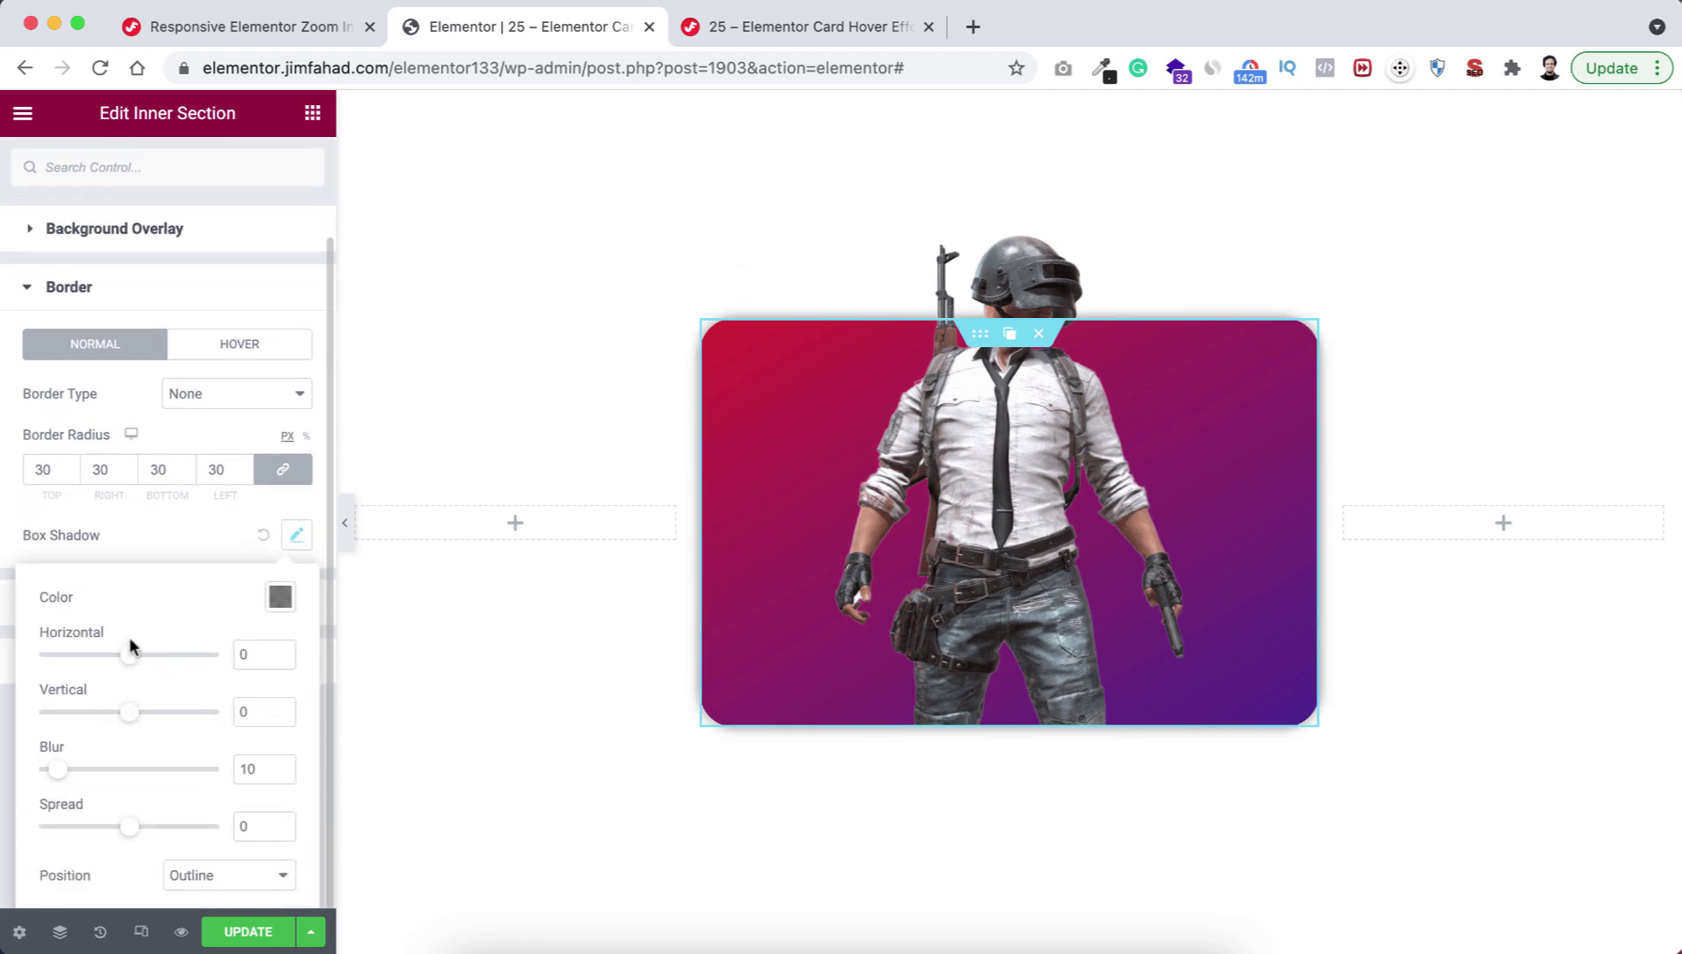
pyautogui.click(251, 653)
pyautogui.write('5')
pyautogui.doubleClick(246, 710)
pyautogui.write('5')
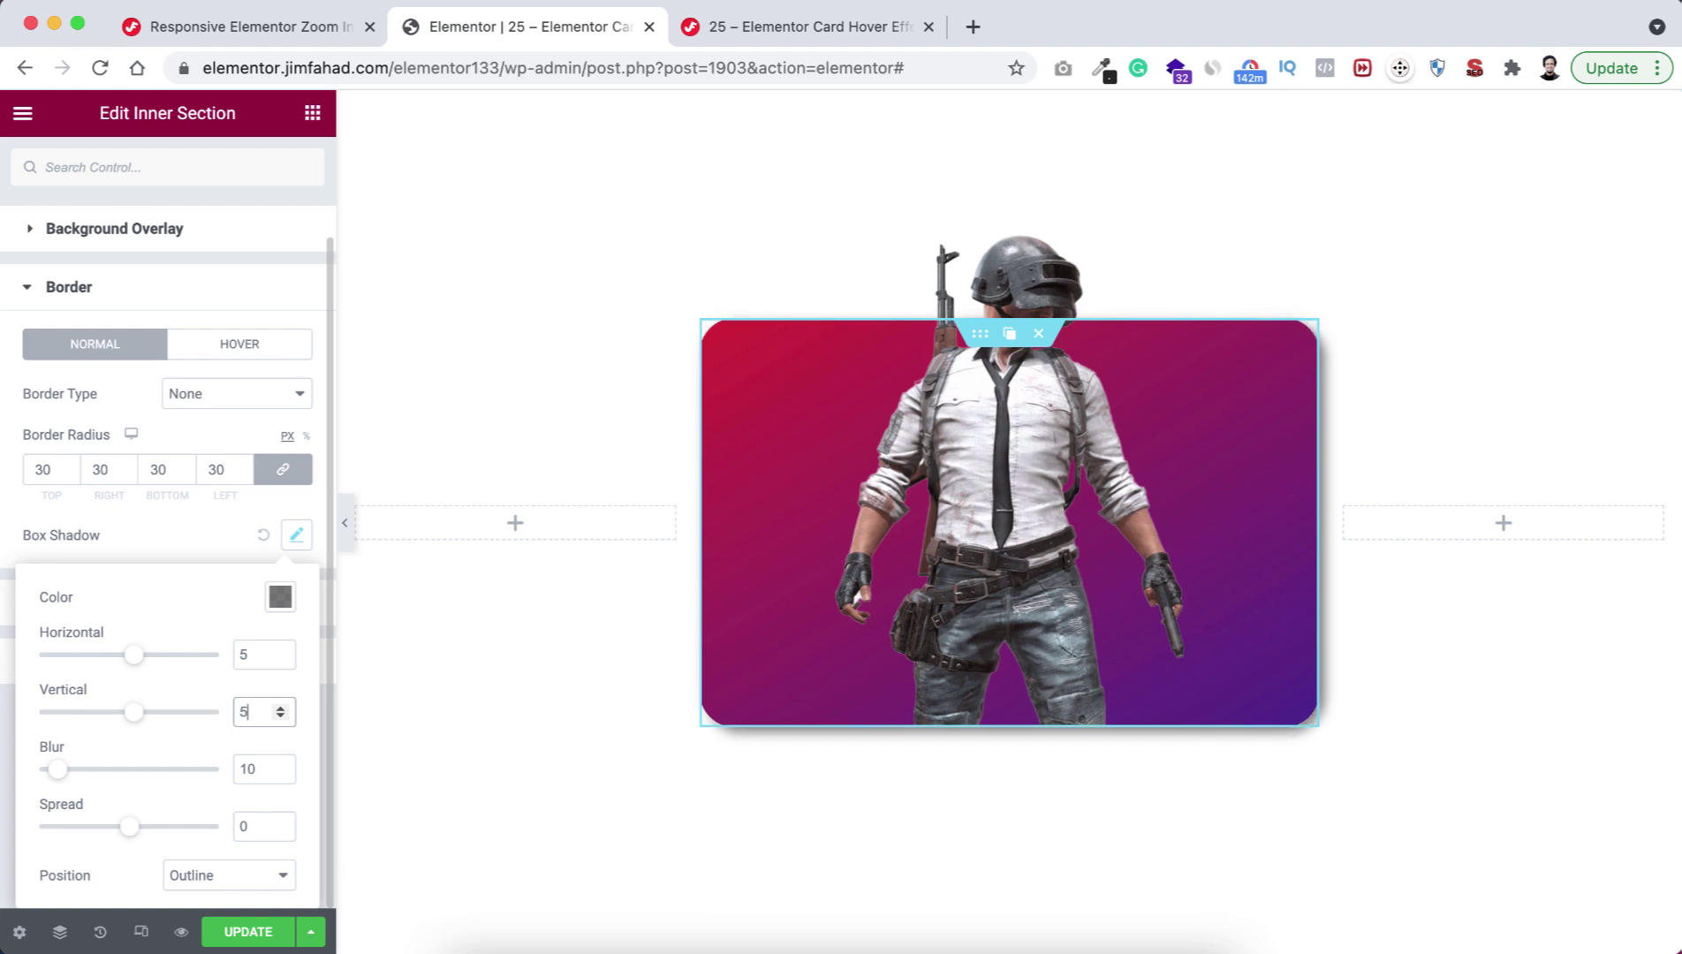
pyautogui.doubleClick(244, 768)
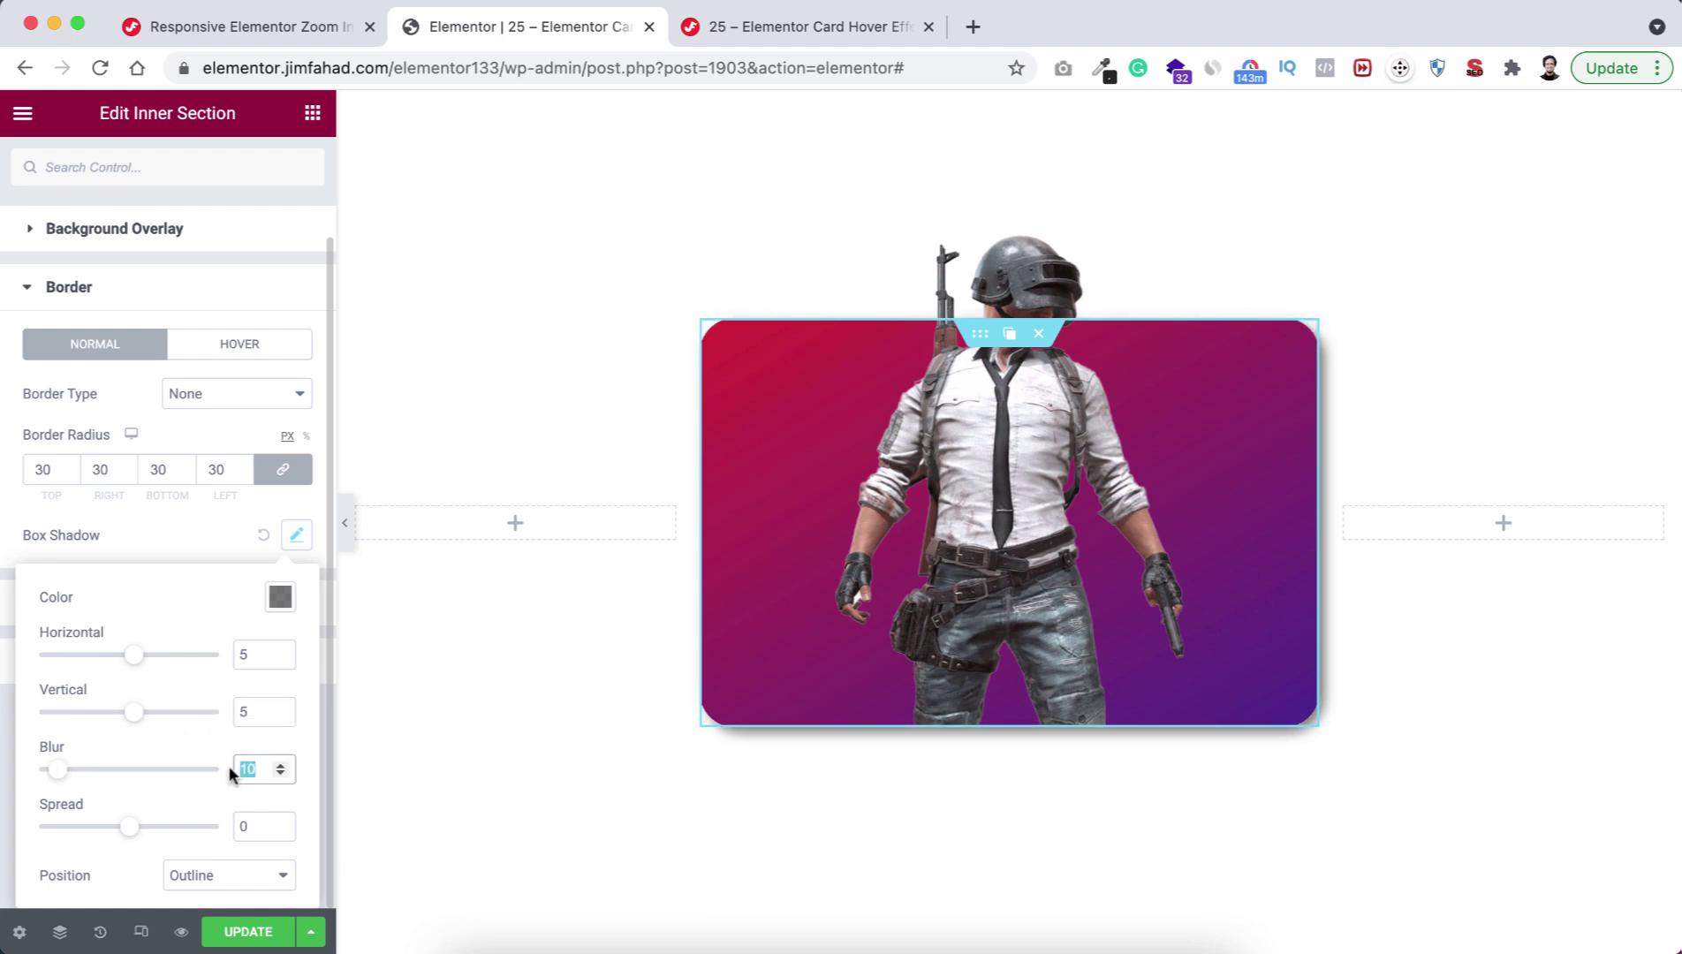
pyautogui.write('20')
pyautogui.click(475, 775)
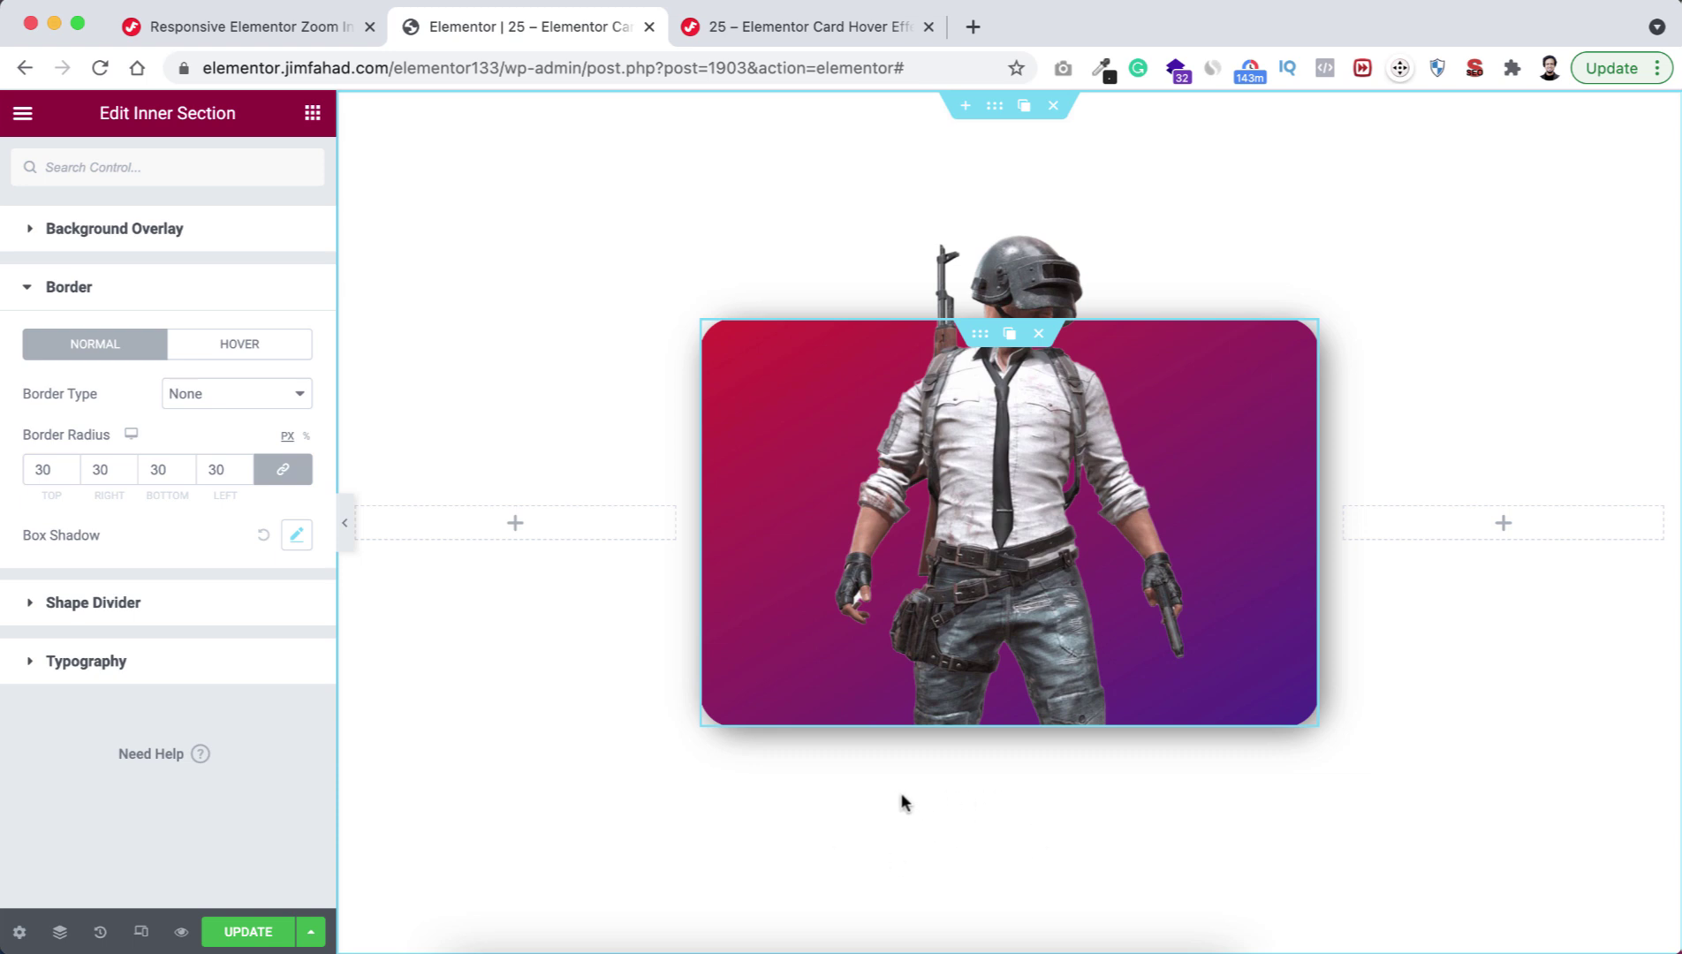
# Switch the preview to Tablet and bring up the card column's Custom CSS.
pyautogui.click(142, 932)
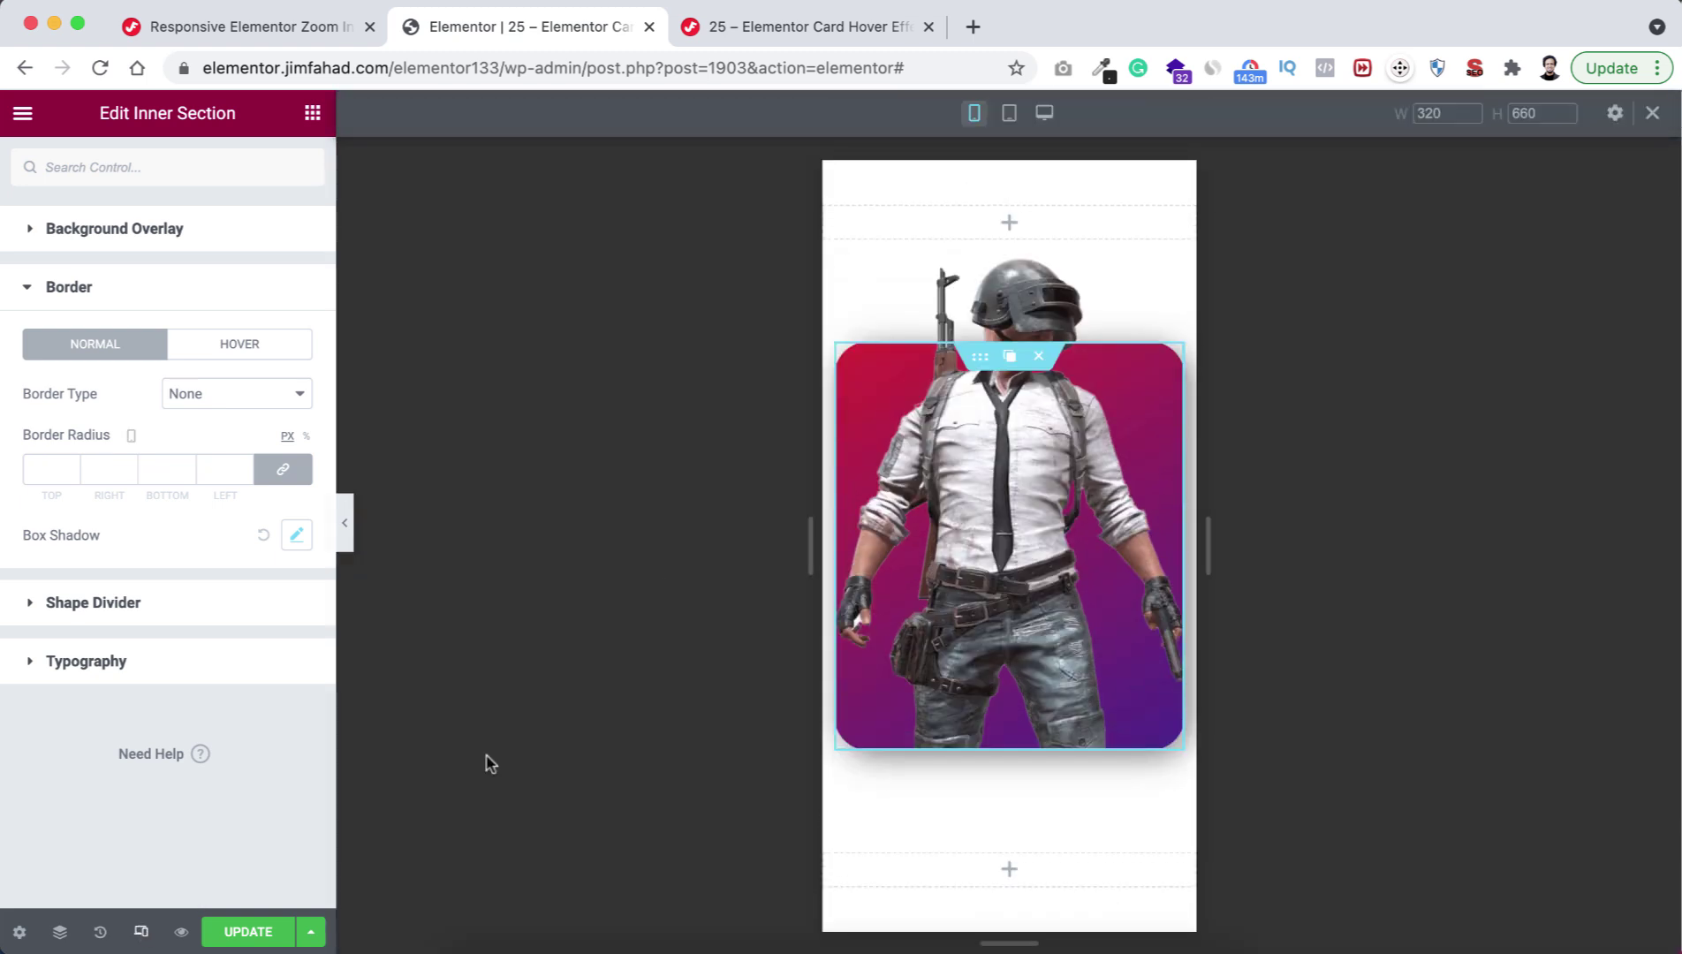
pyautogui.click(1009, 112)
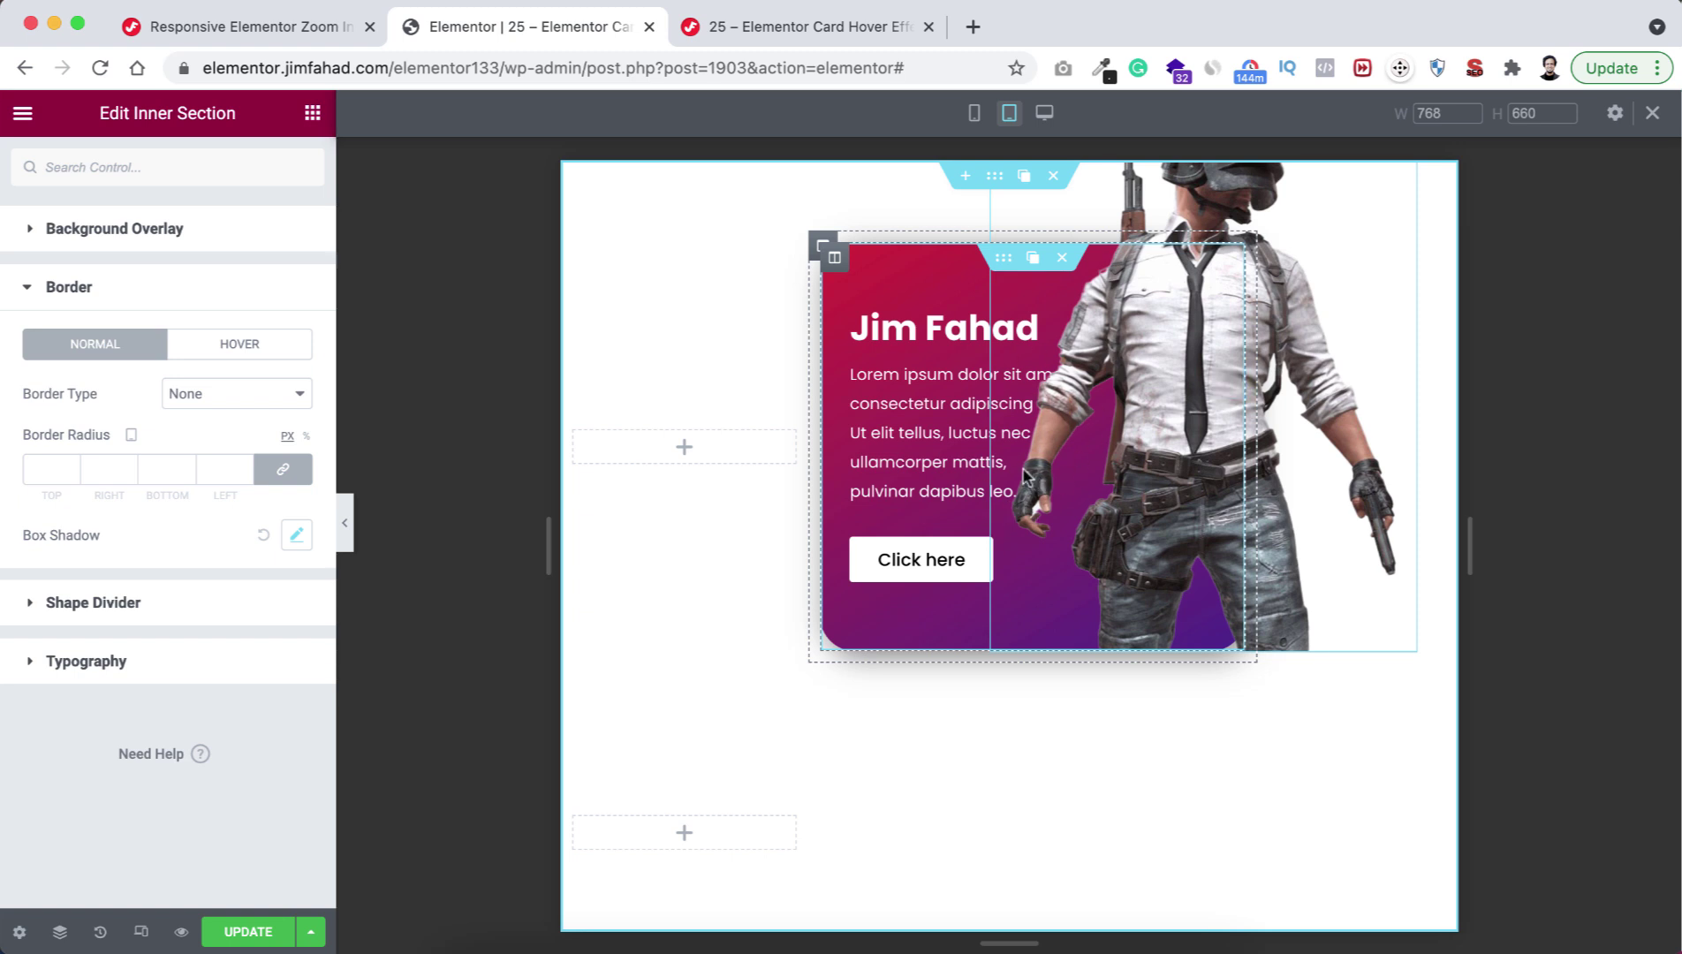
pyautogui.click(836, 260)
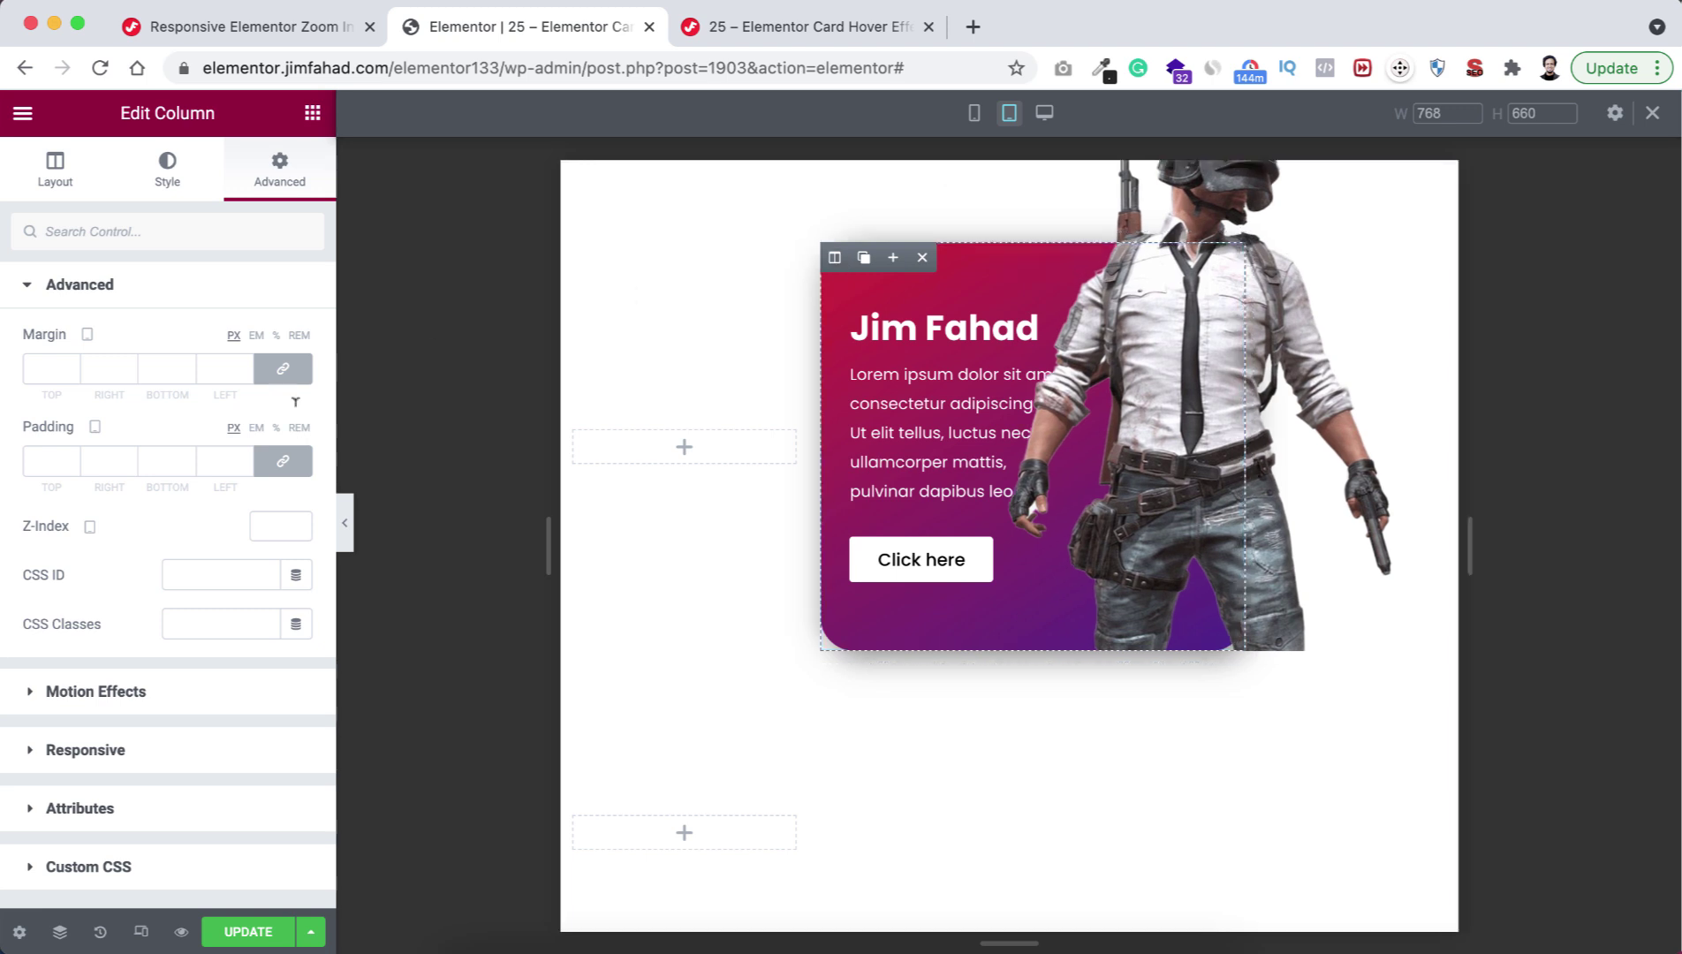
pyautogui.scroll(-2, 151, 748)
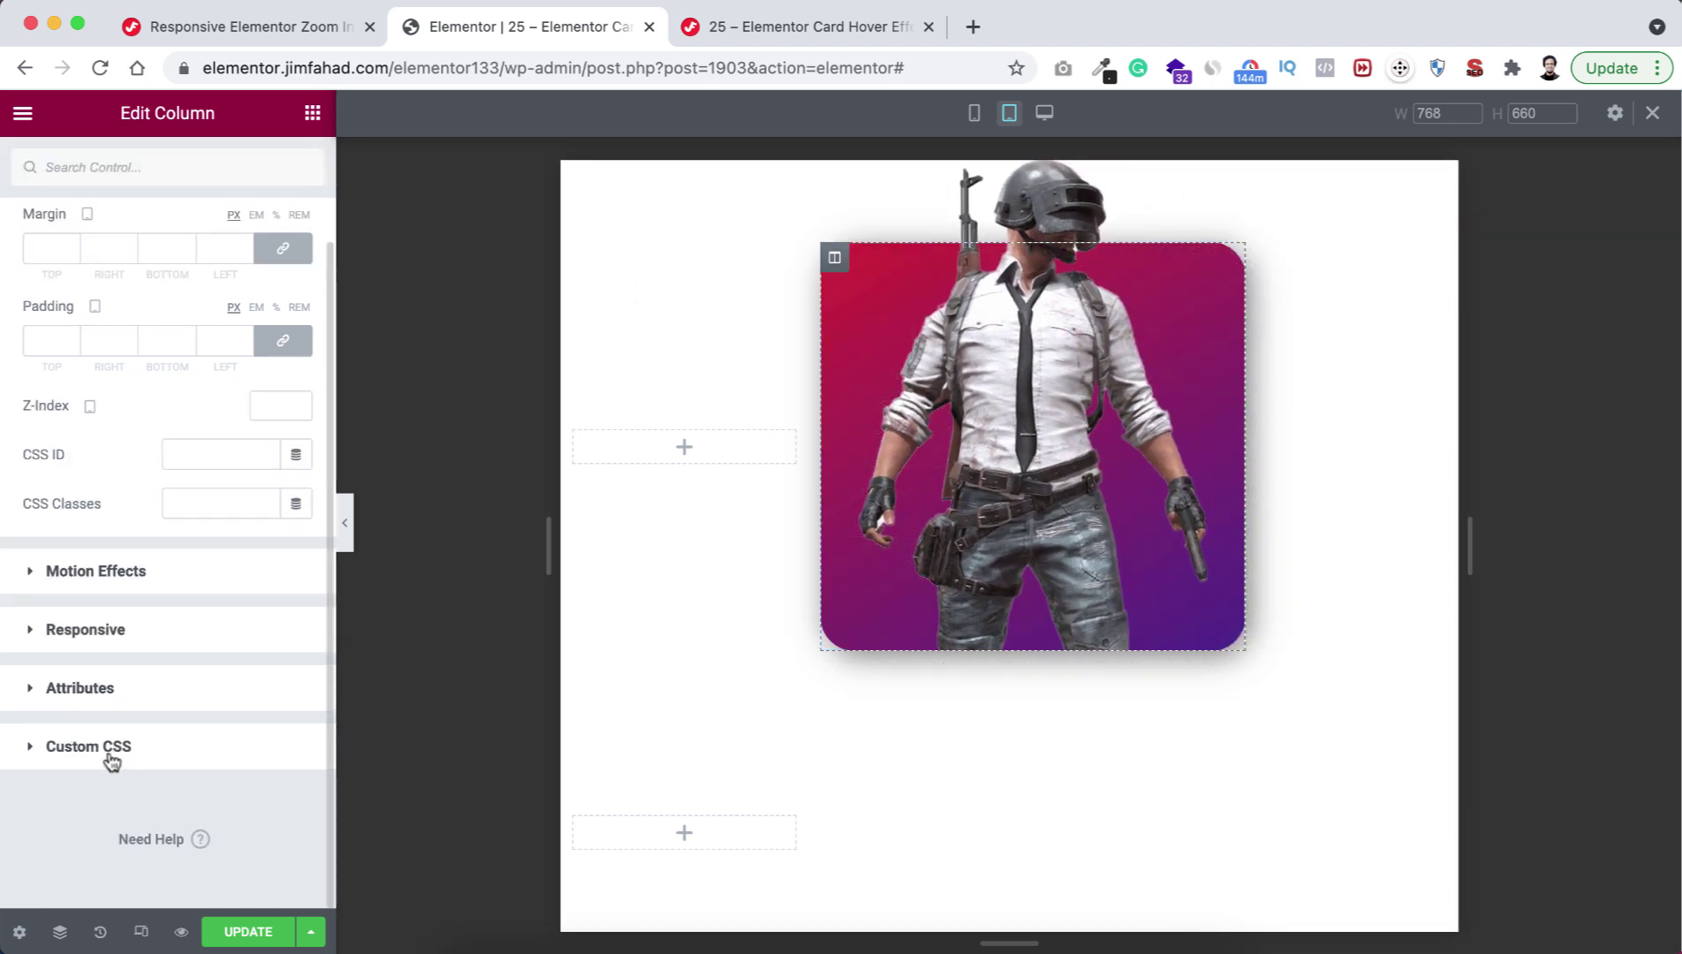
pyautogui.click(109, 756)
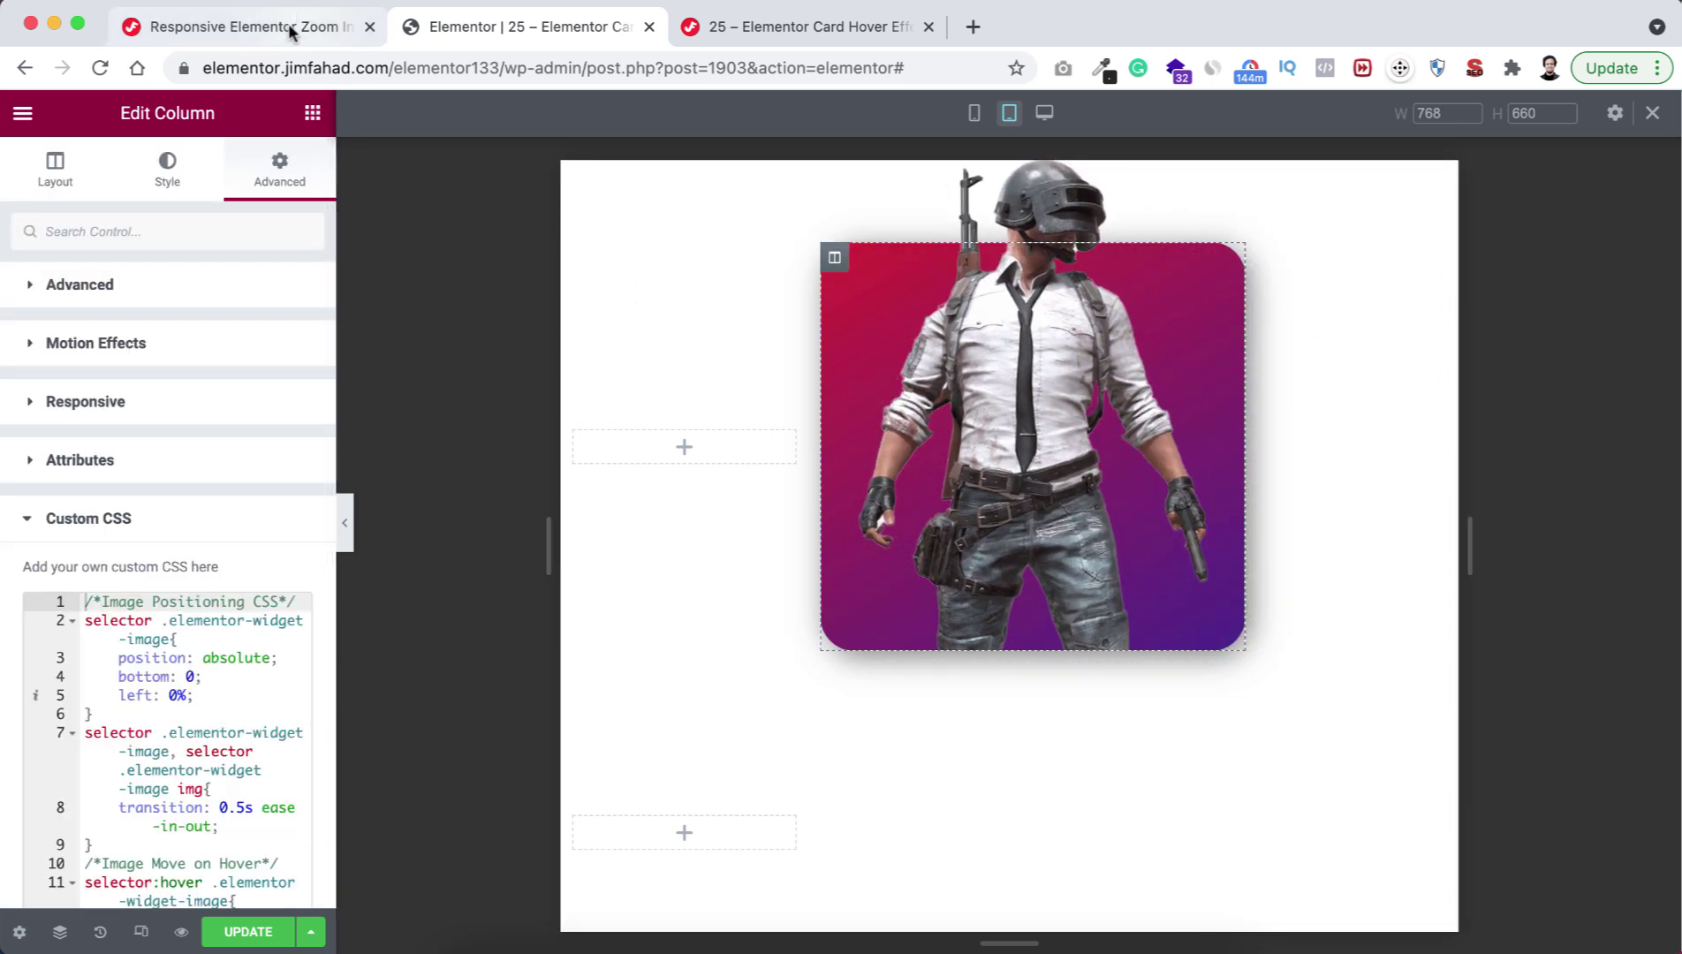
# Highlight the tutorial's Tablet Device CSS block and return to the Elementor editor.
pyautogui.click(290, 28)
pyautogui.scroll(-4, 218, 583)
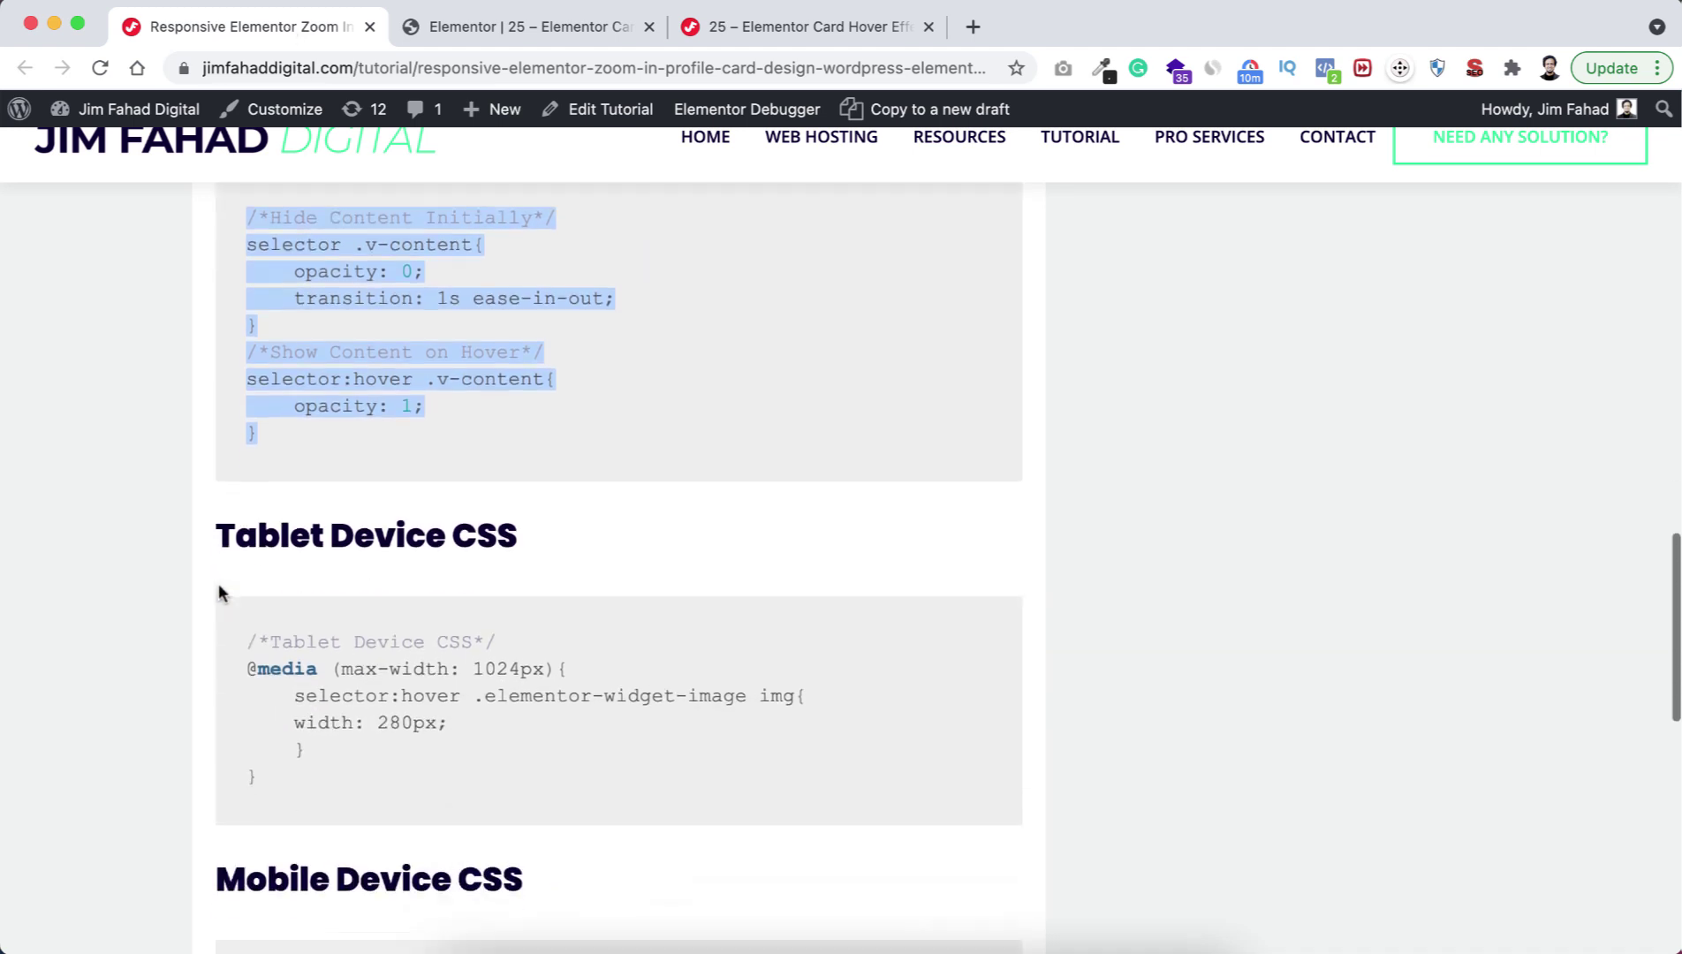
pyautogui.click(292, 528)
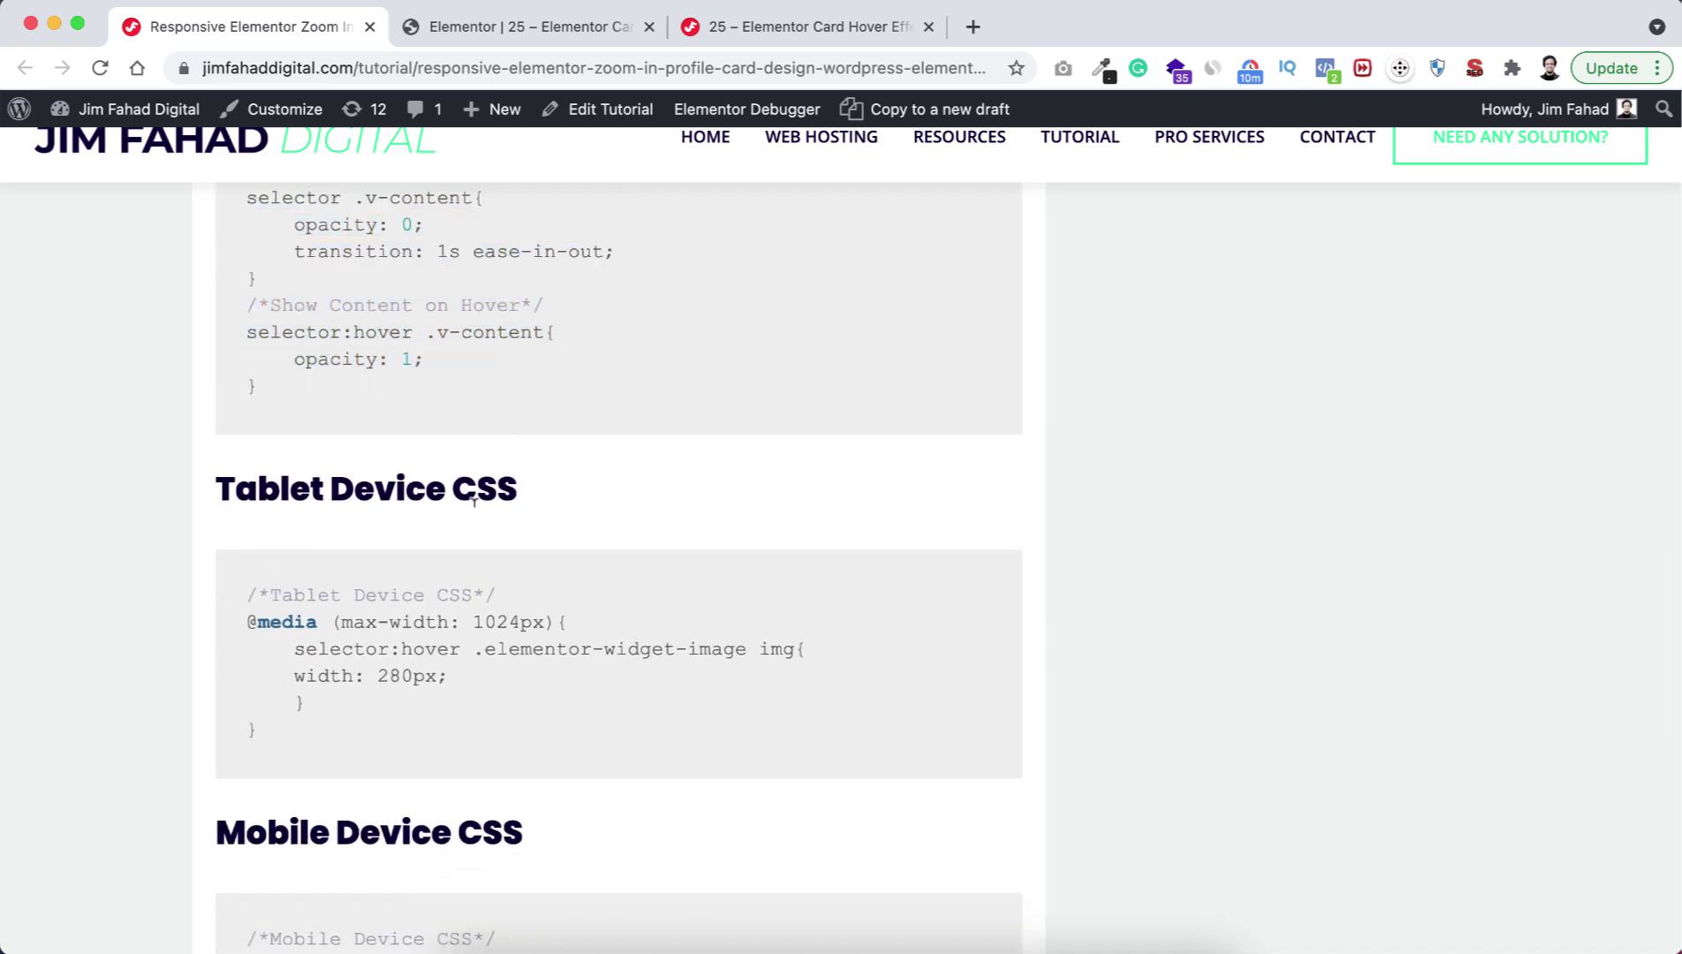
pyautogui.moveTo(242, 590); pyautogui.dragTo(306, 765)
pyautogui.press('super+c')
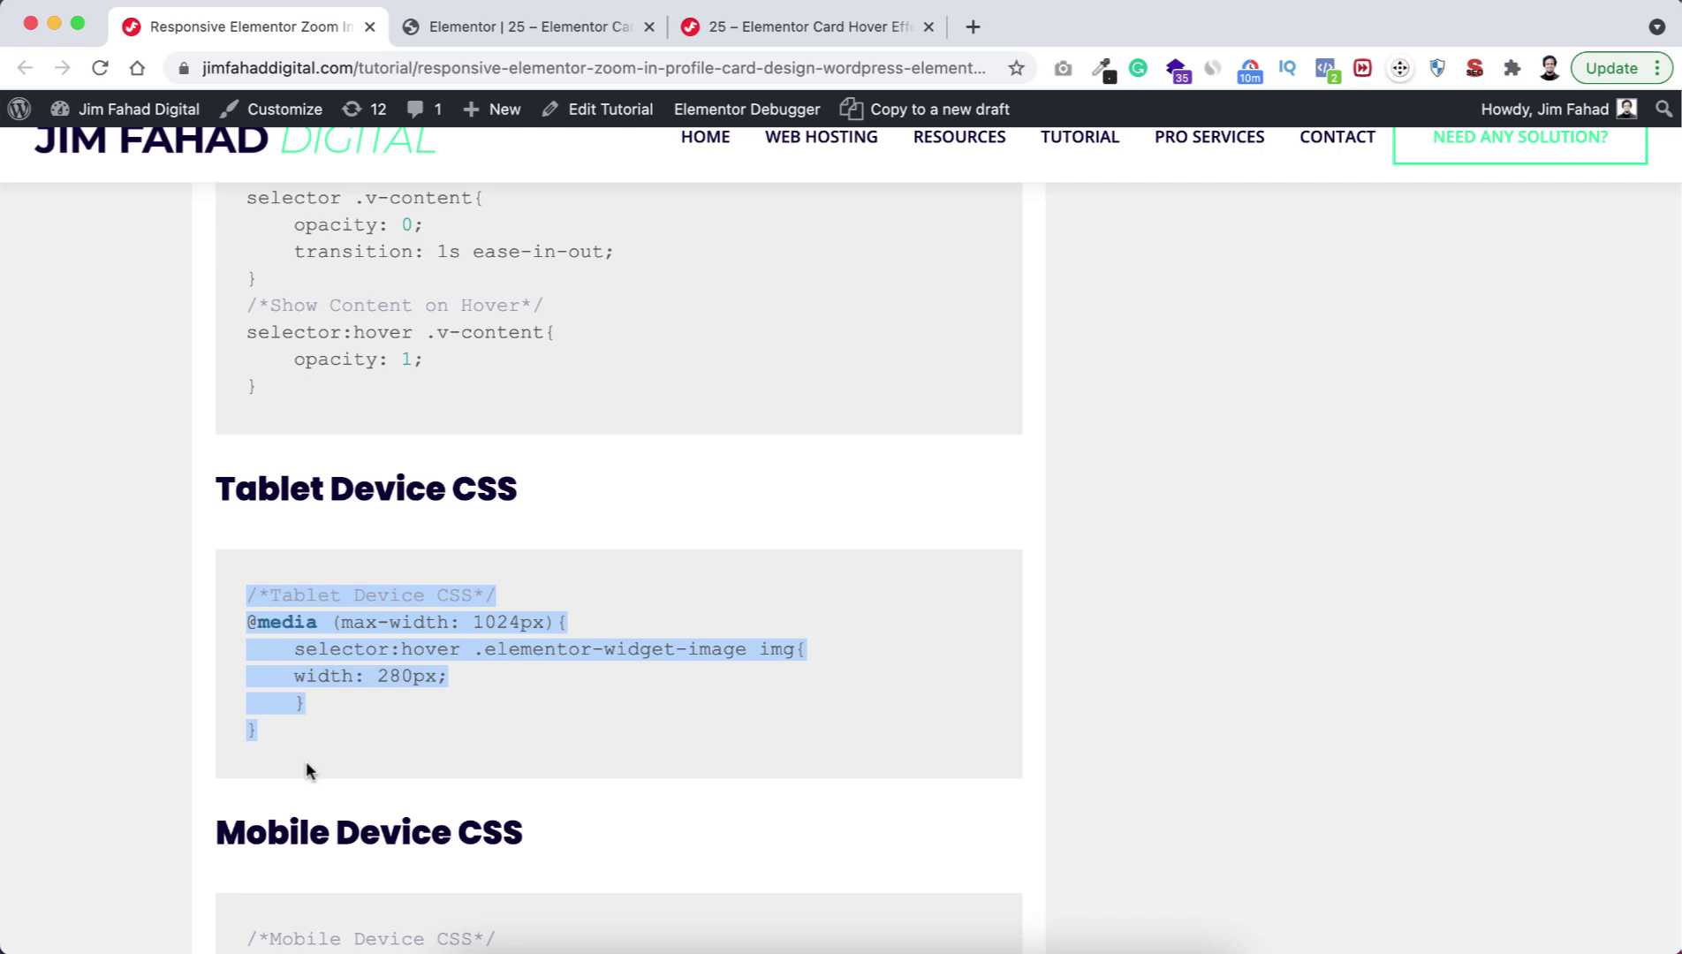
pyautogui.click(487, 42)
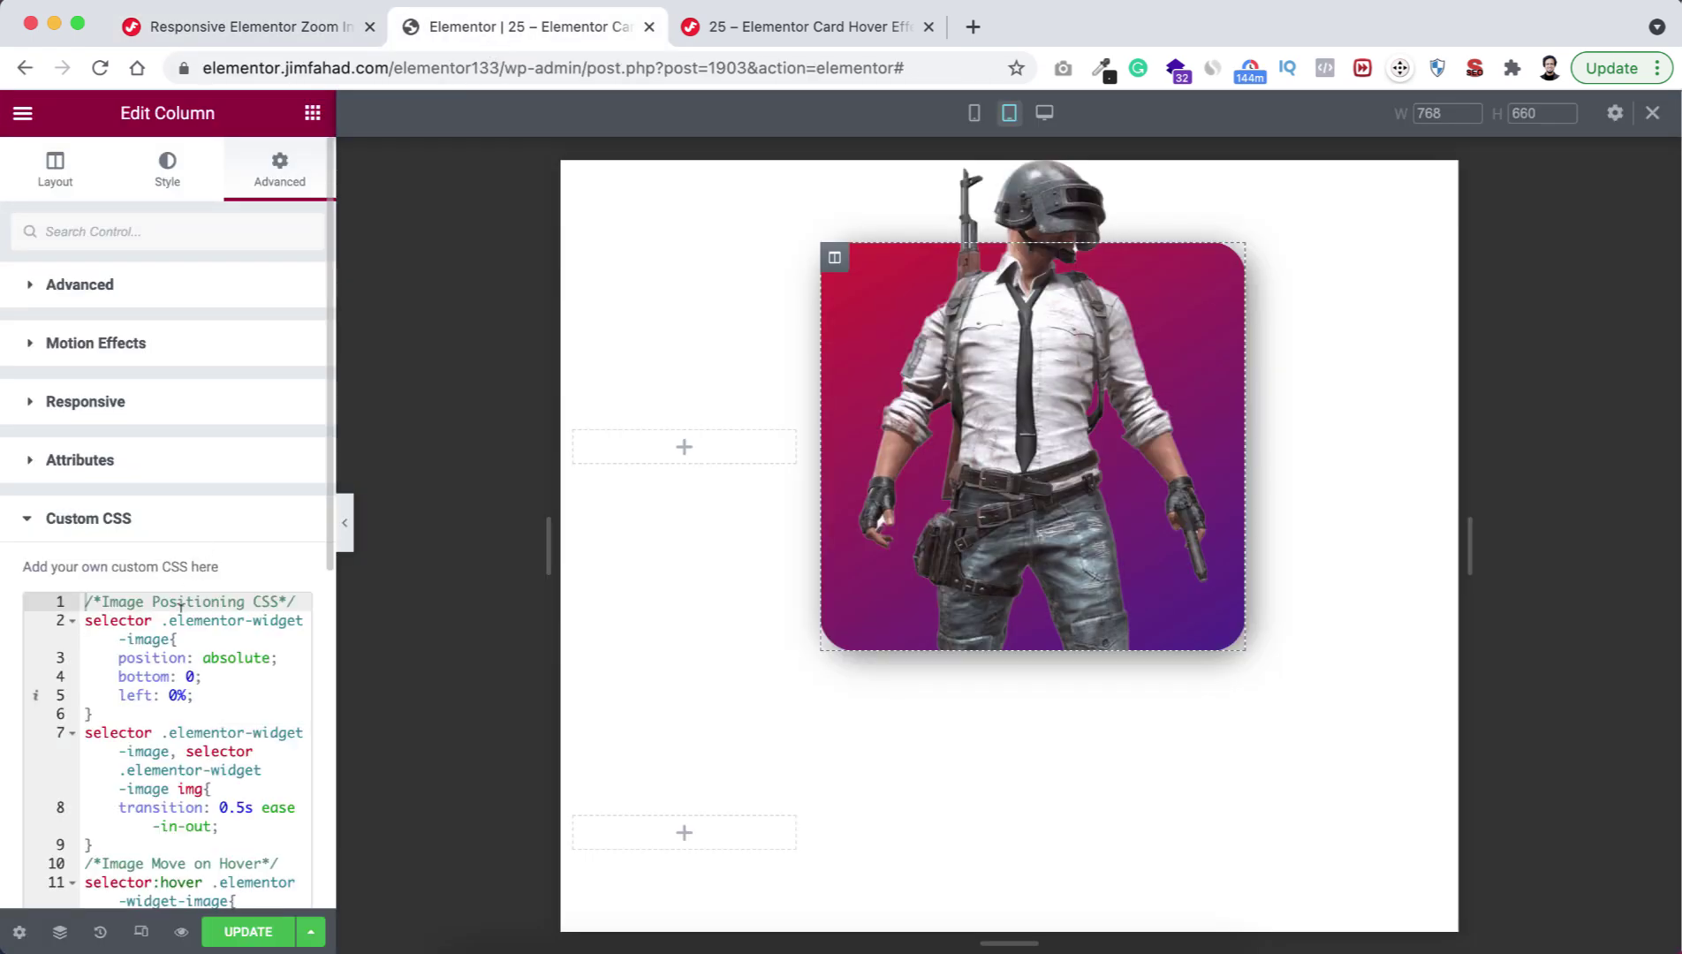
pyautogui.scroll(-10, 172, 659)
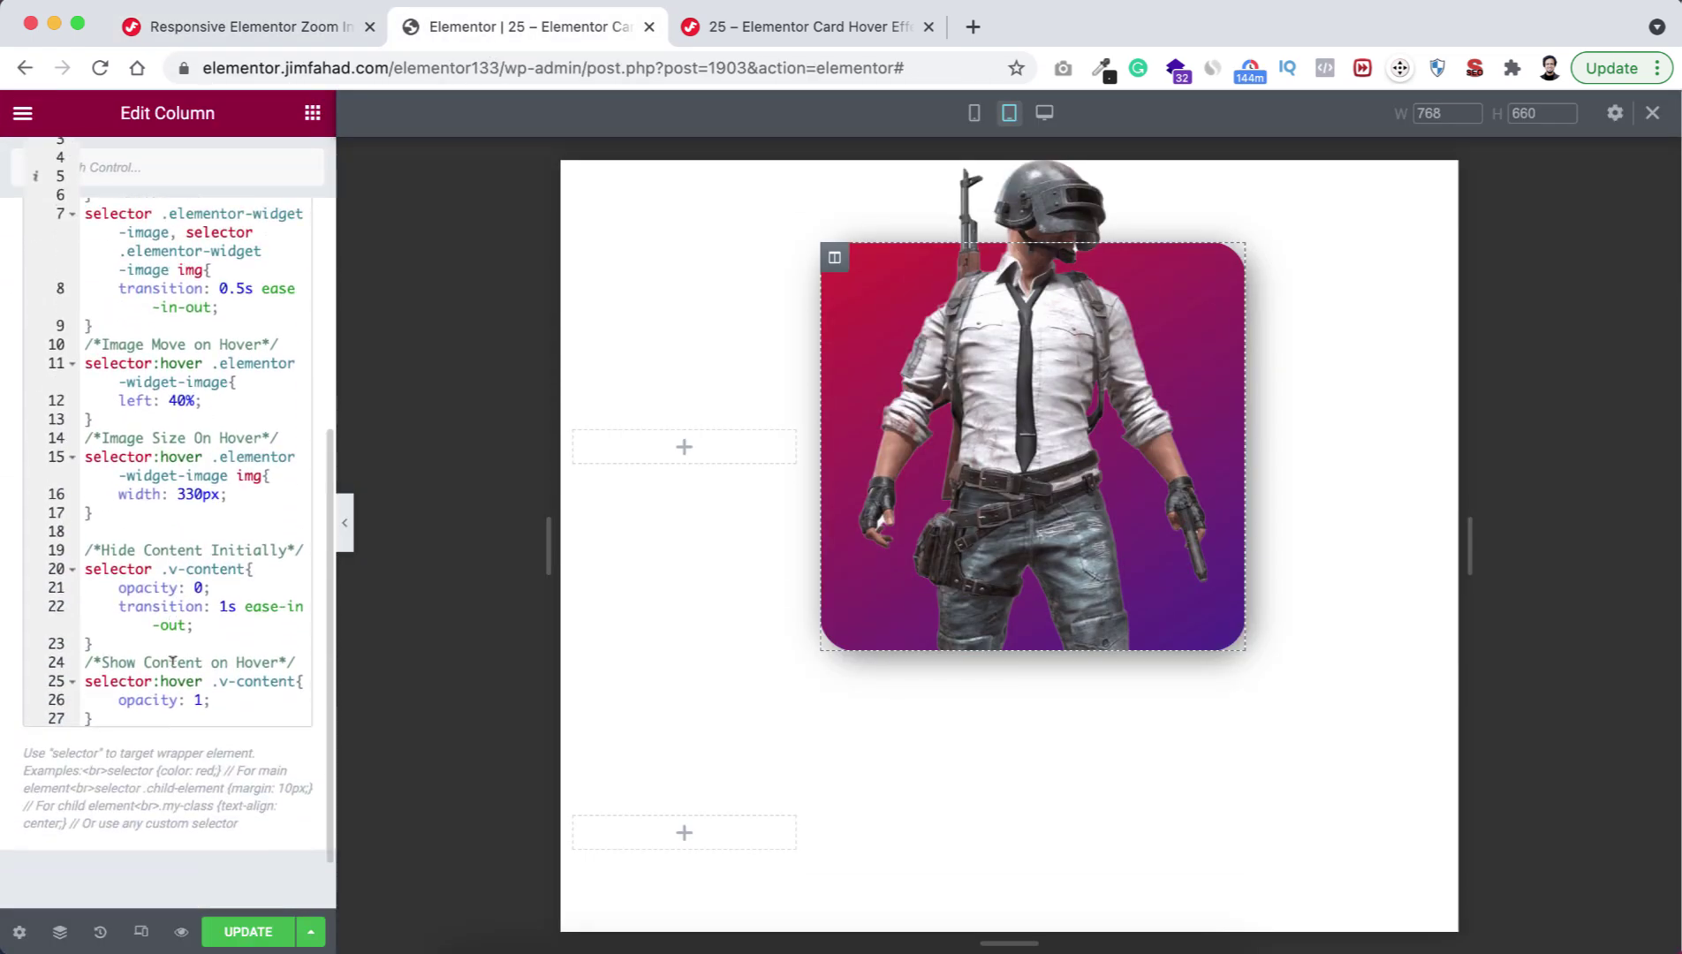
pyautogui.scroll(1, 172, 671)
pyautogui.click(172, 690)
pyautogui.press('Return')
pyautogui.press('Return')
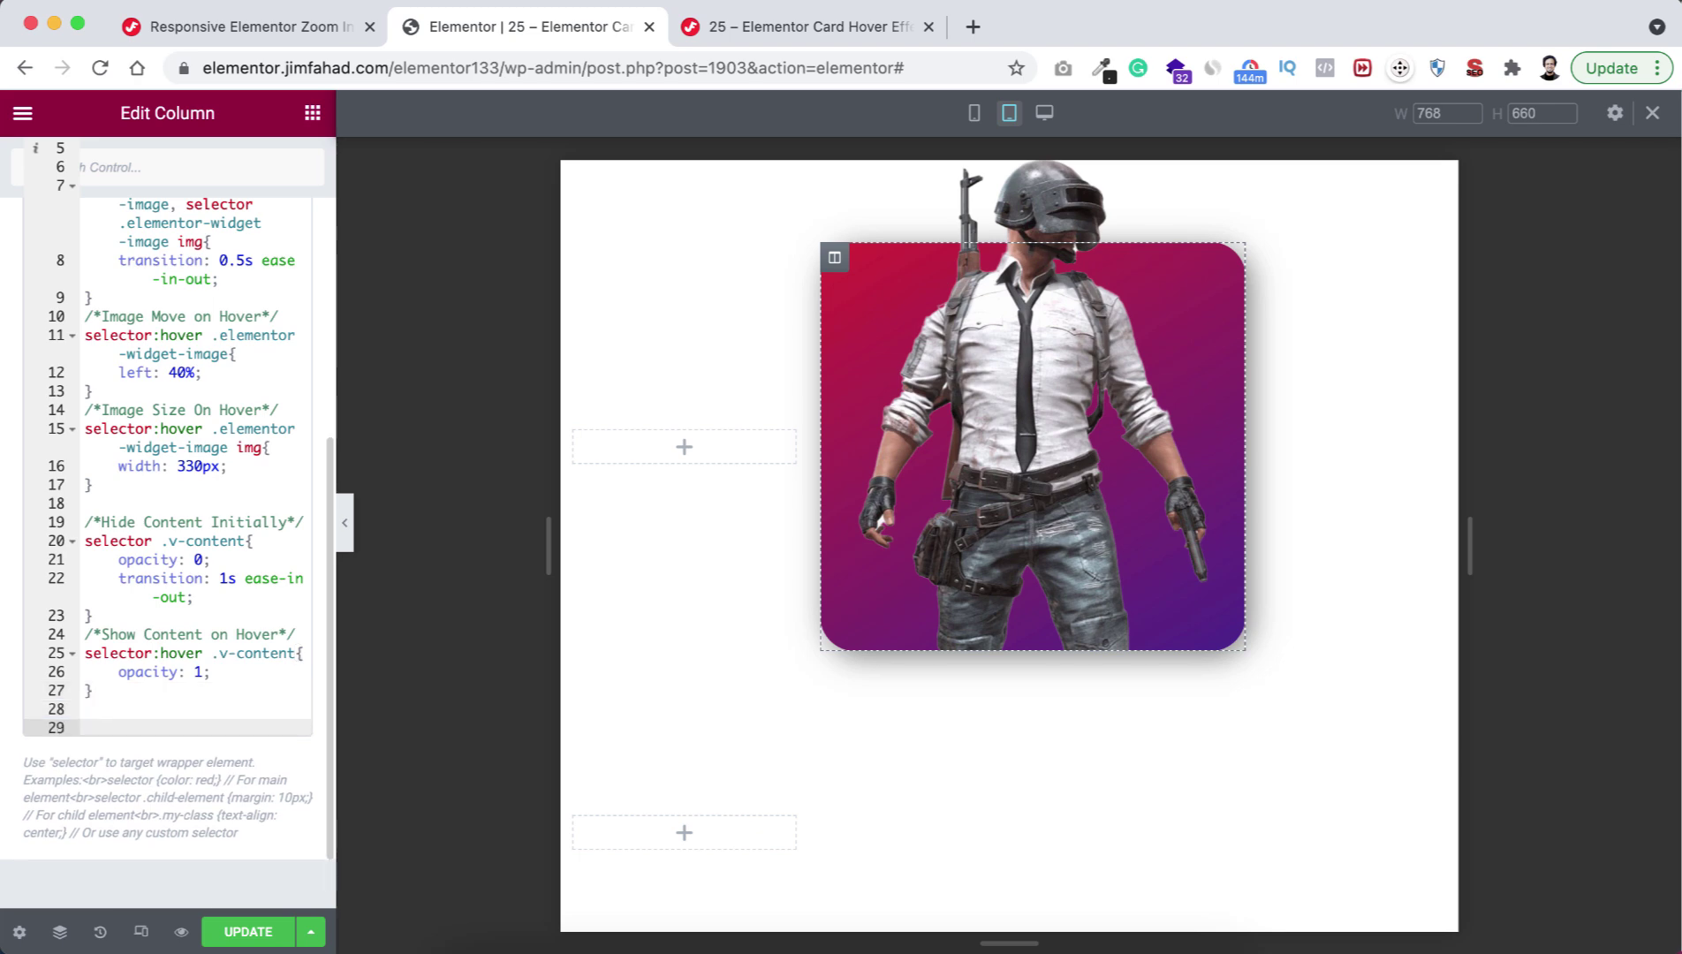
pyautogui.press('super+v')
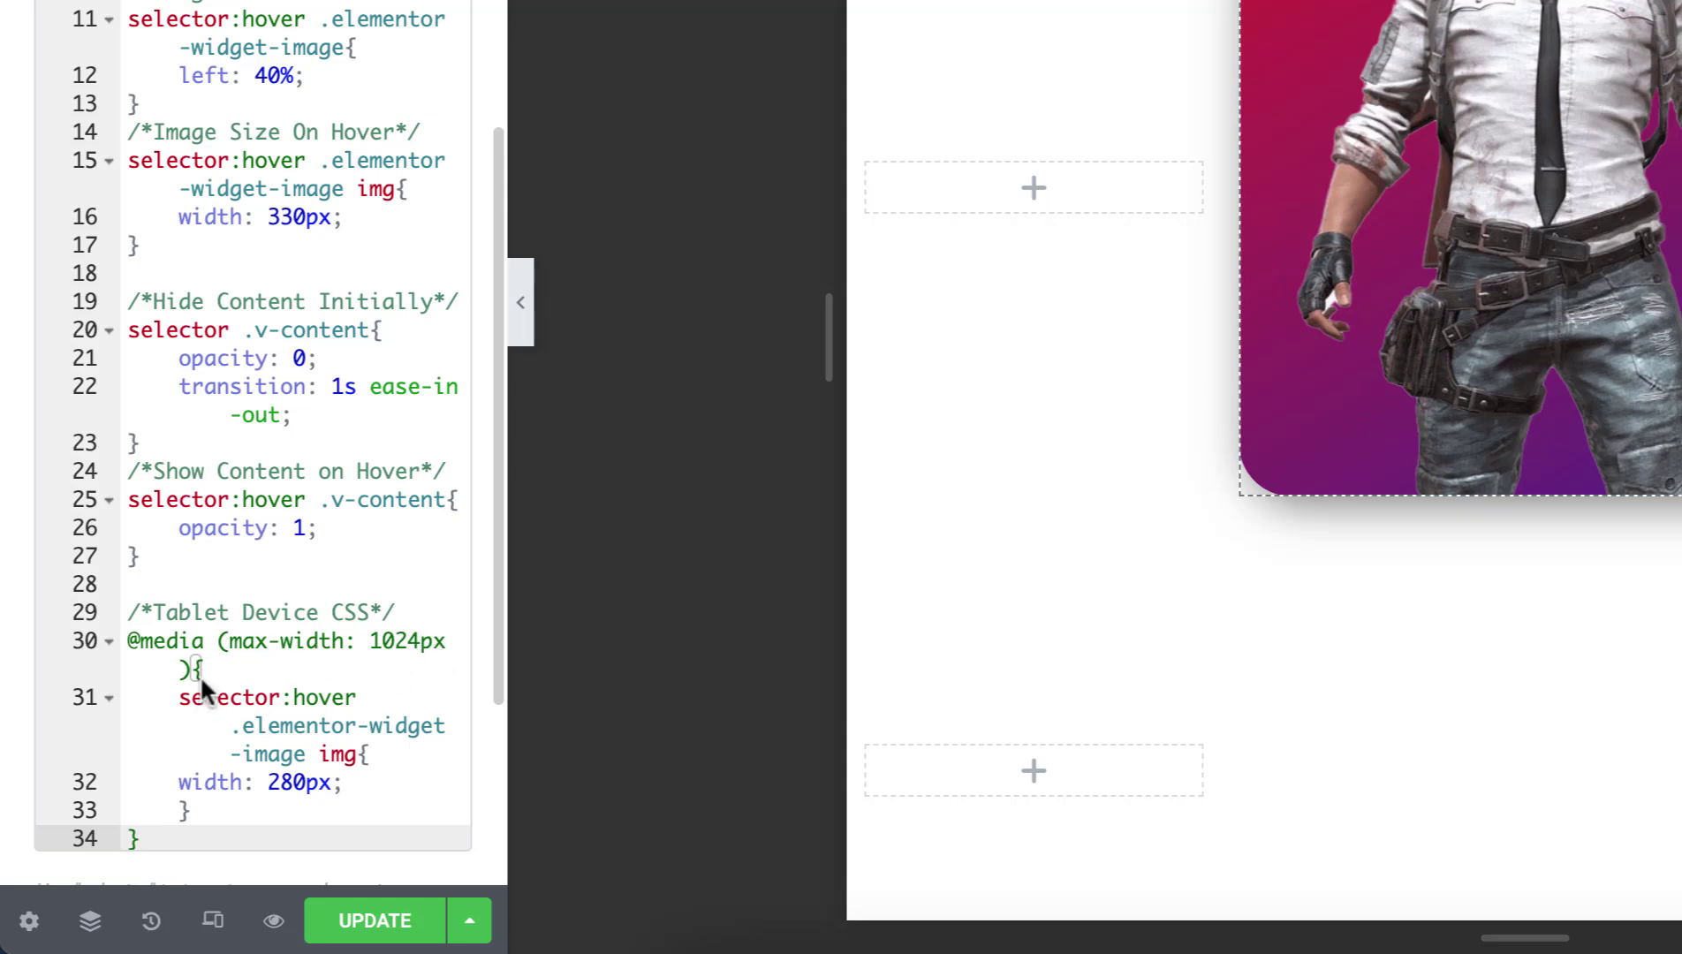
pyautogui.moveTo(180, 696); pyautogui.dragTo(345, 785)
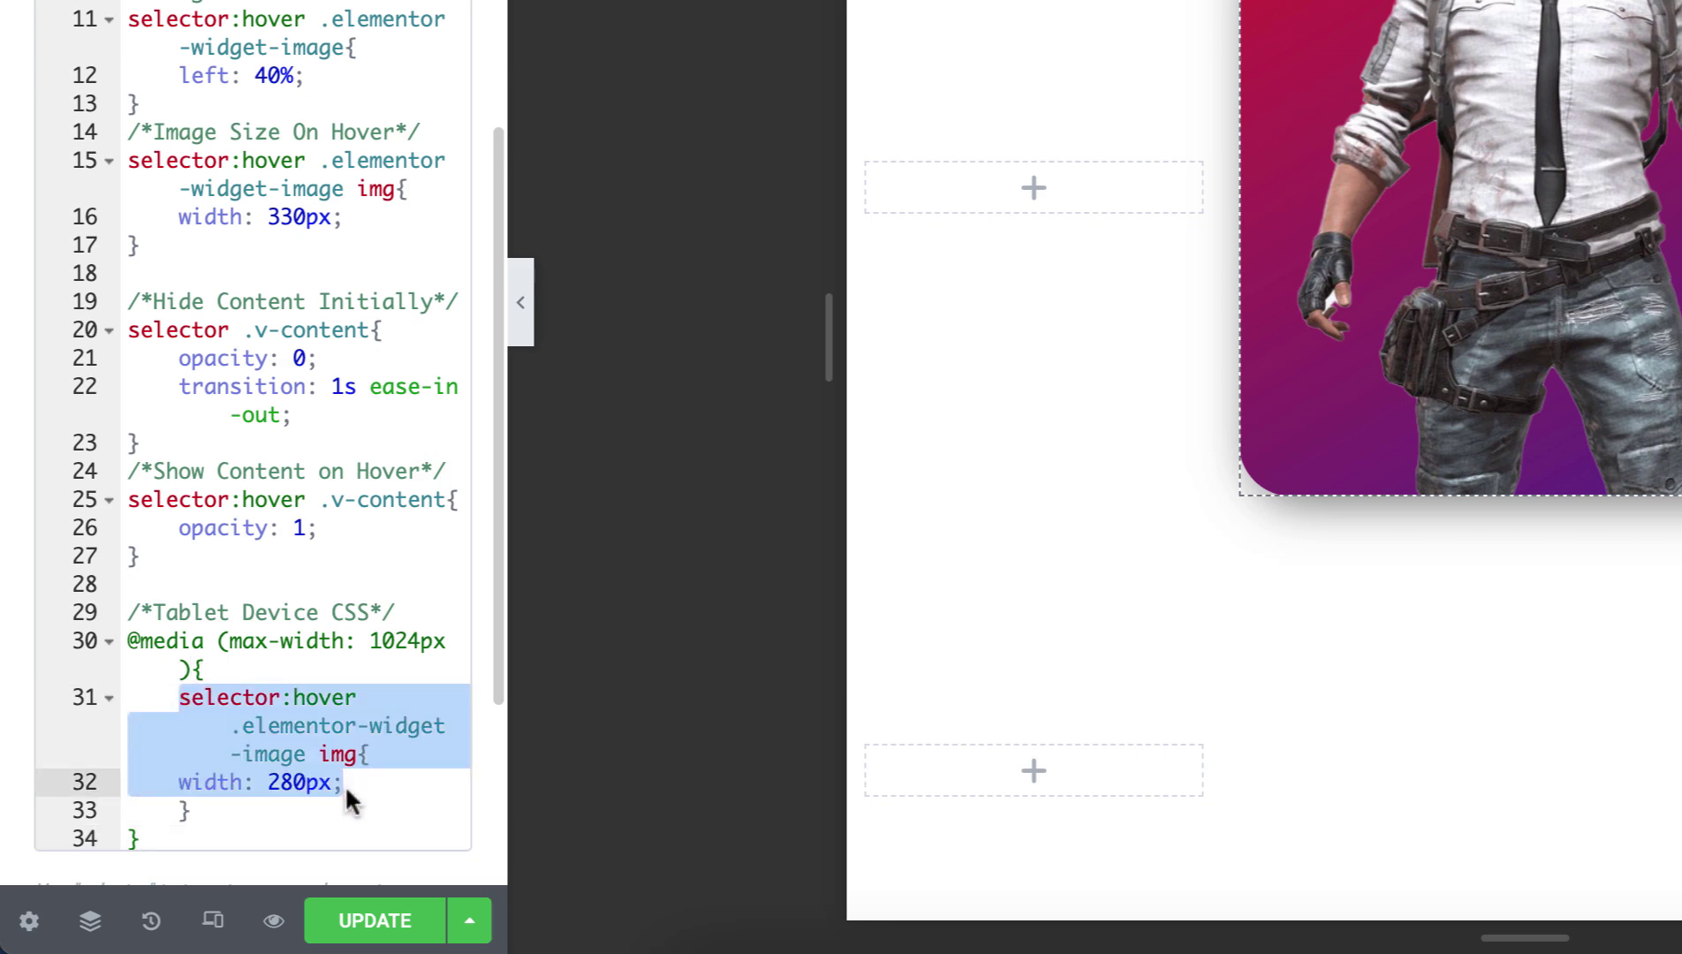
pyautogui.click(331, 718)
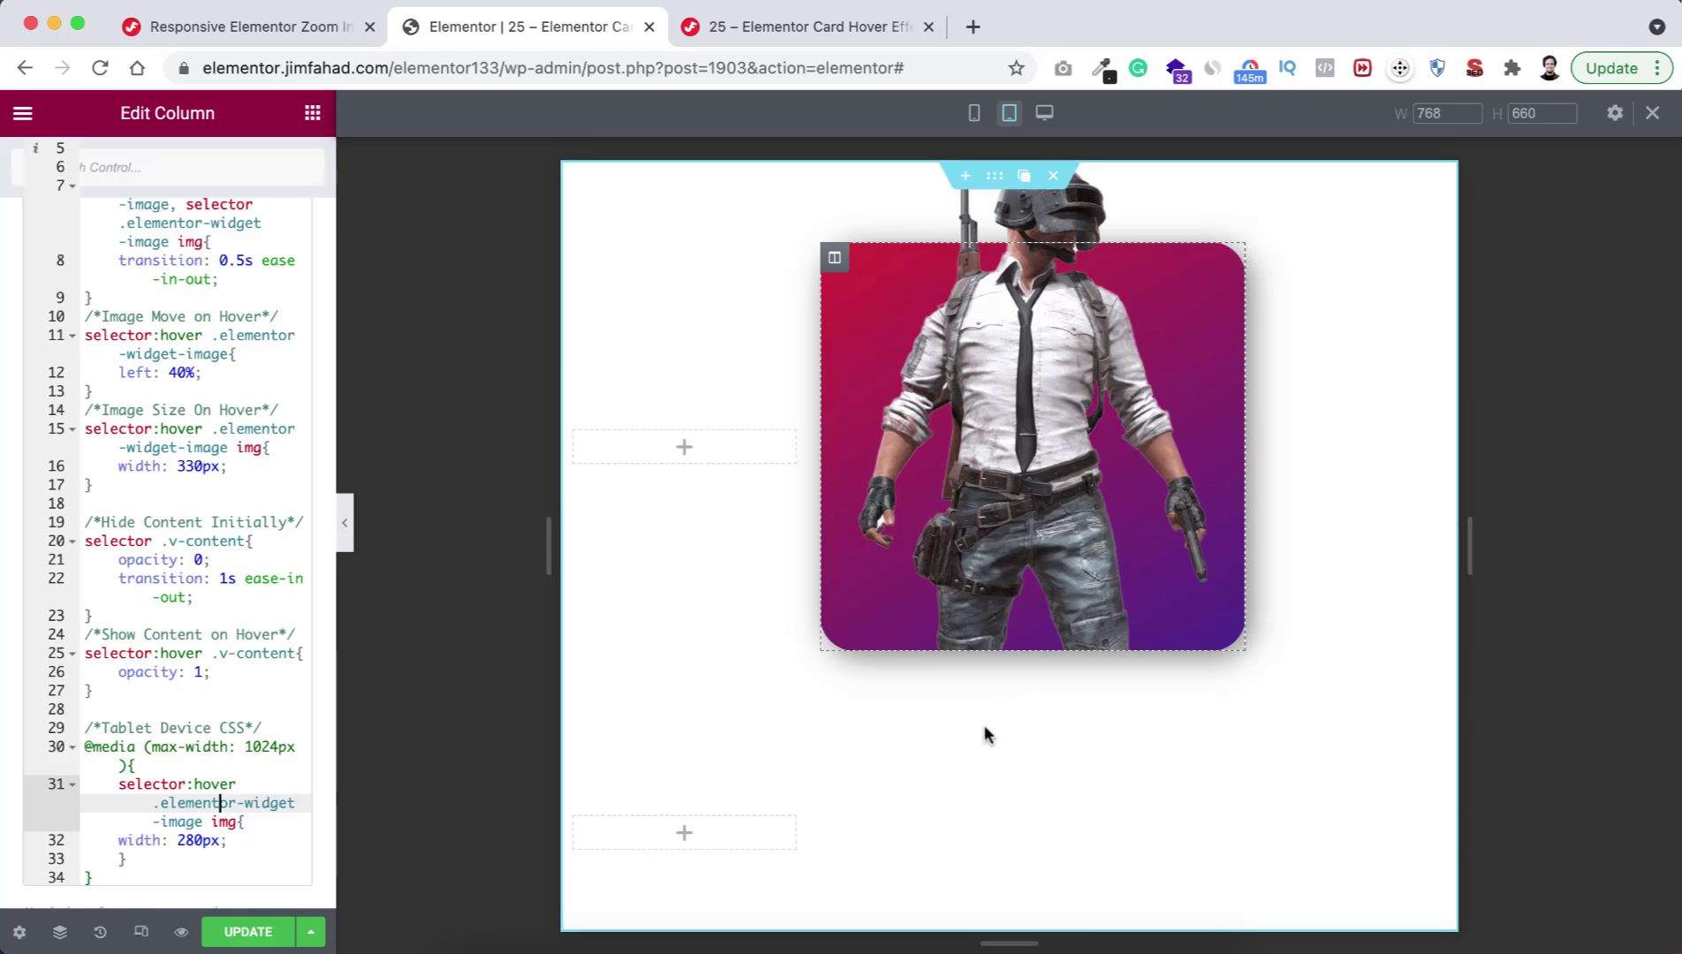
# Change the tablet hover image width from 280px to 250px.
pyautogui.moveTo(1037, 512)
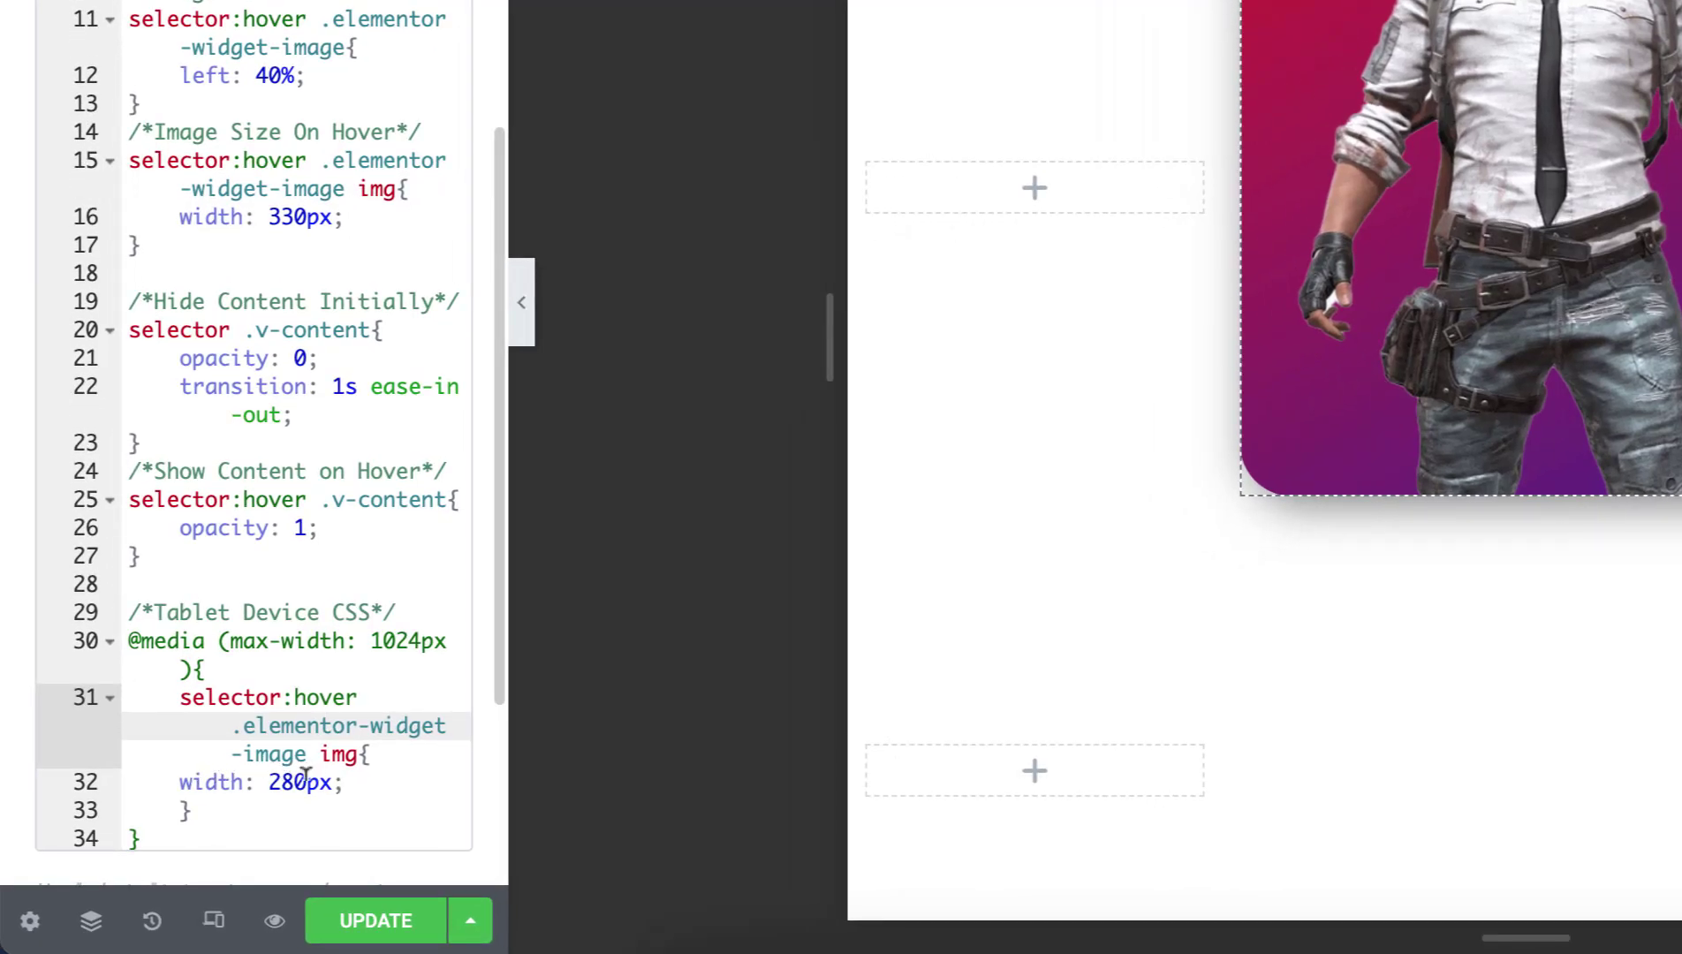
pyautogui.click(288, 782)
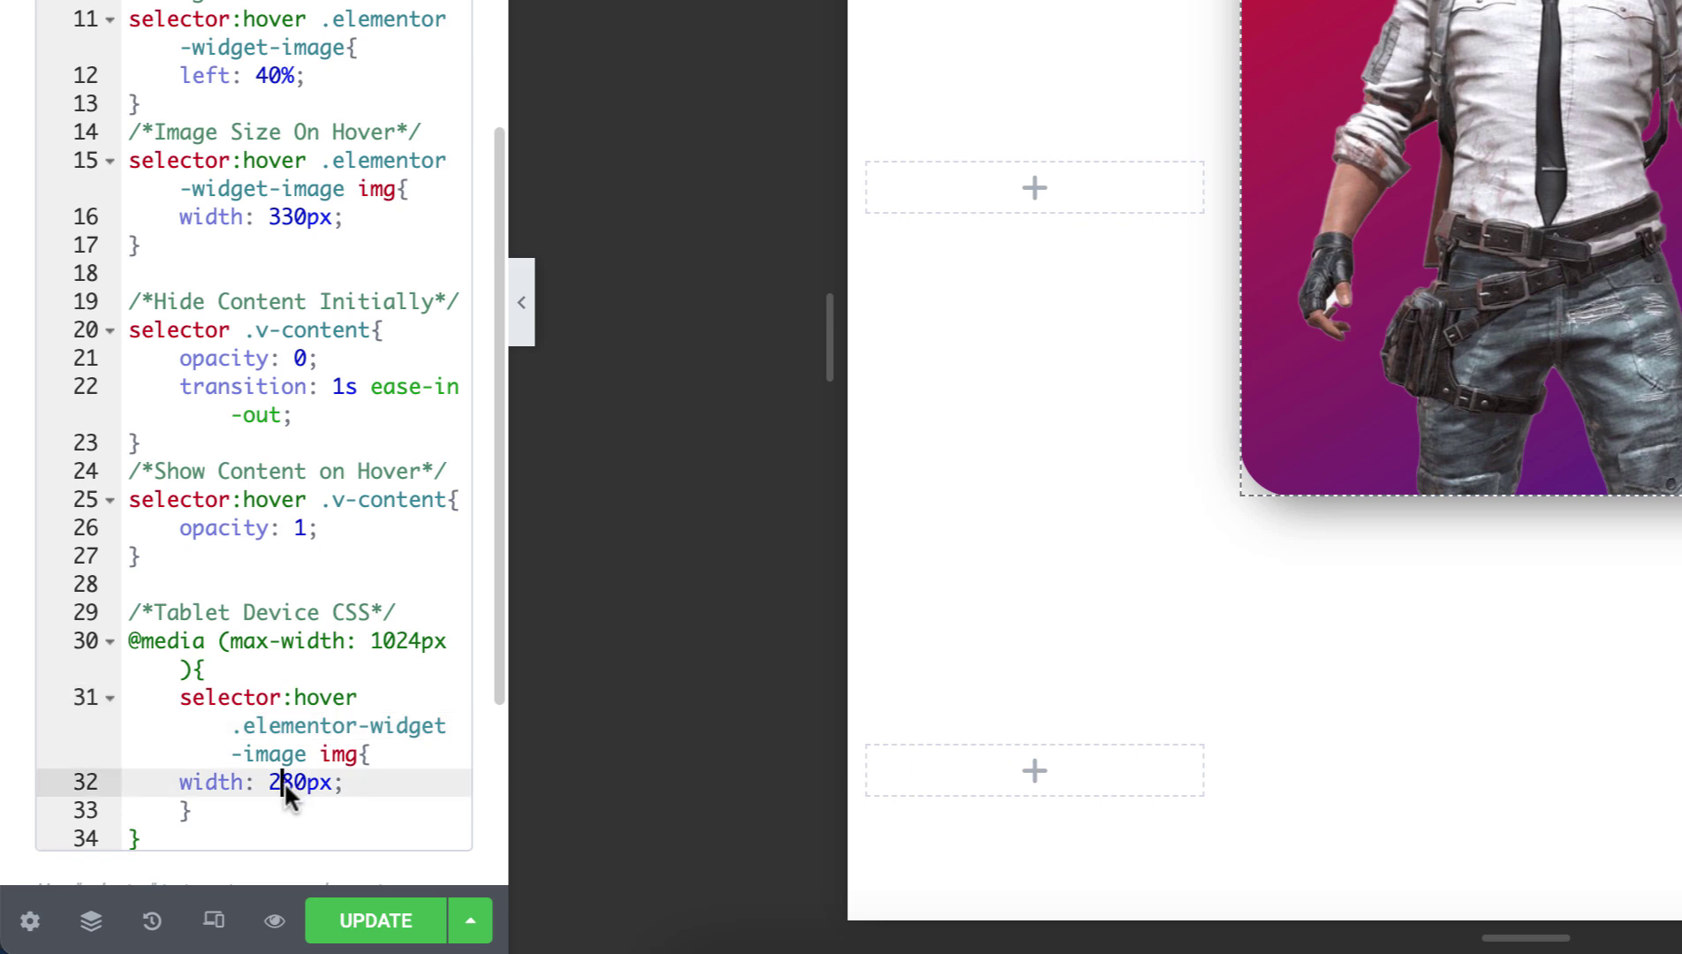
pyautogui.press('BackSpace')
pyautogui.write('5')
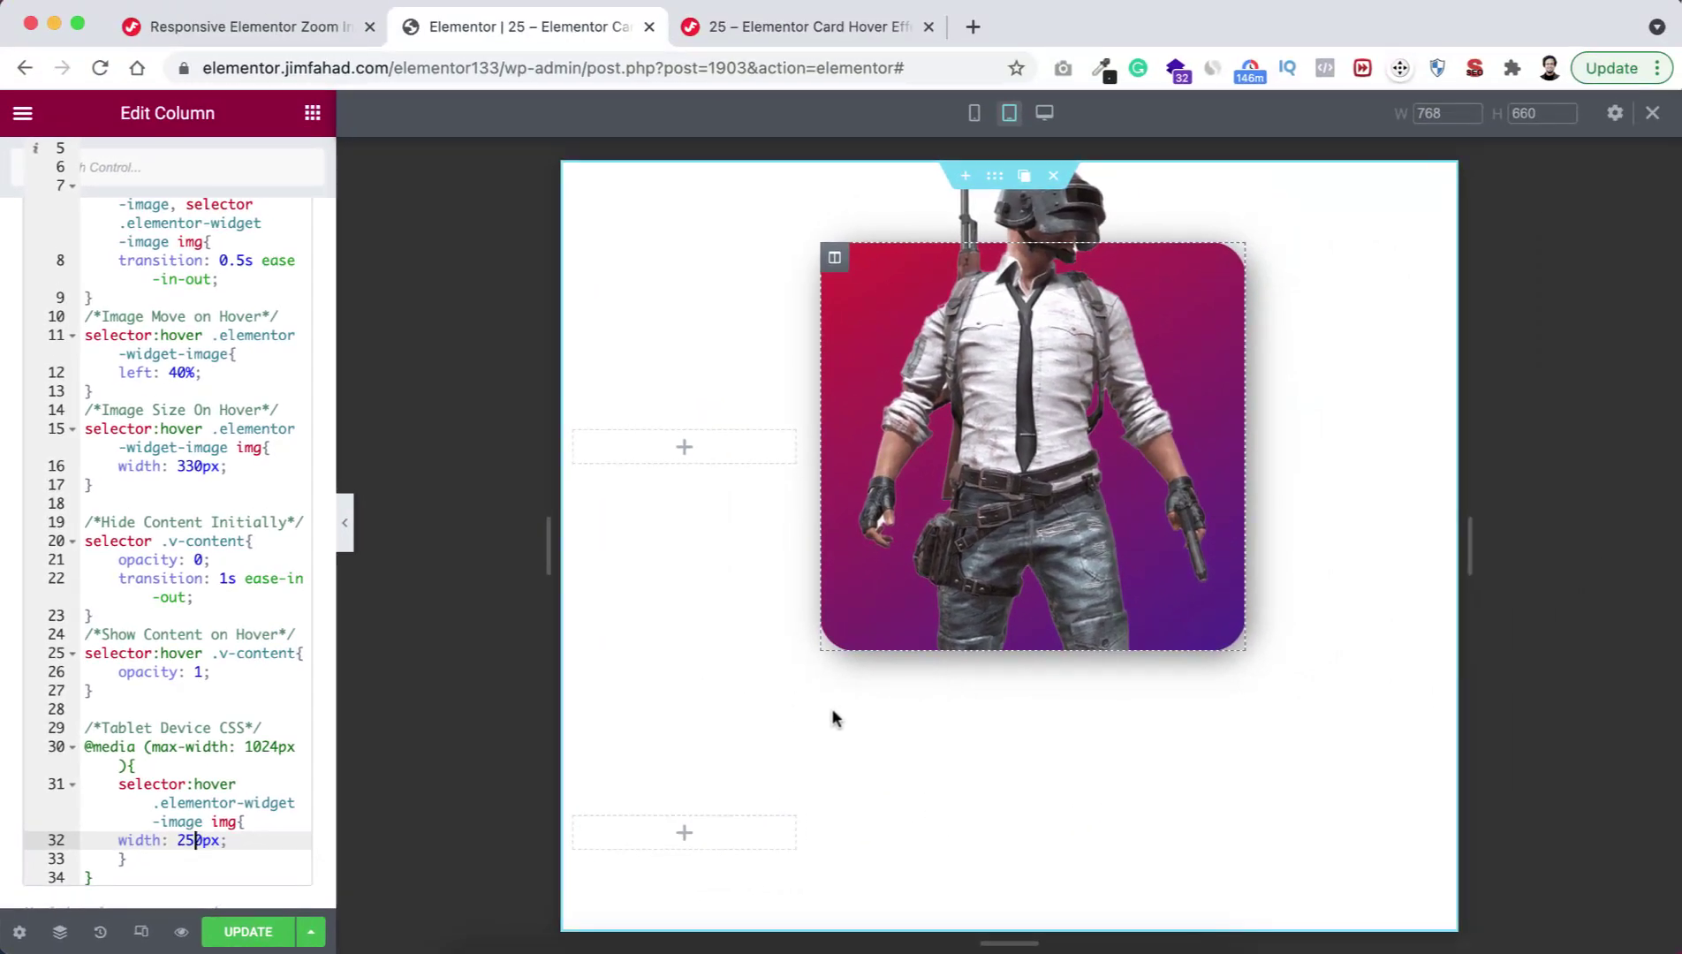
pyautogui.moveTo(1000, 579)
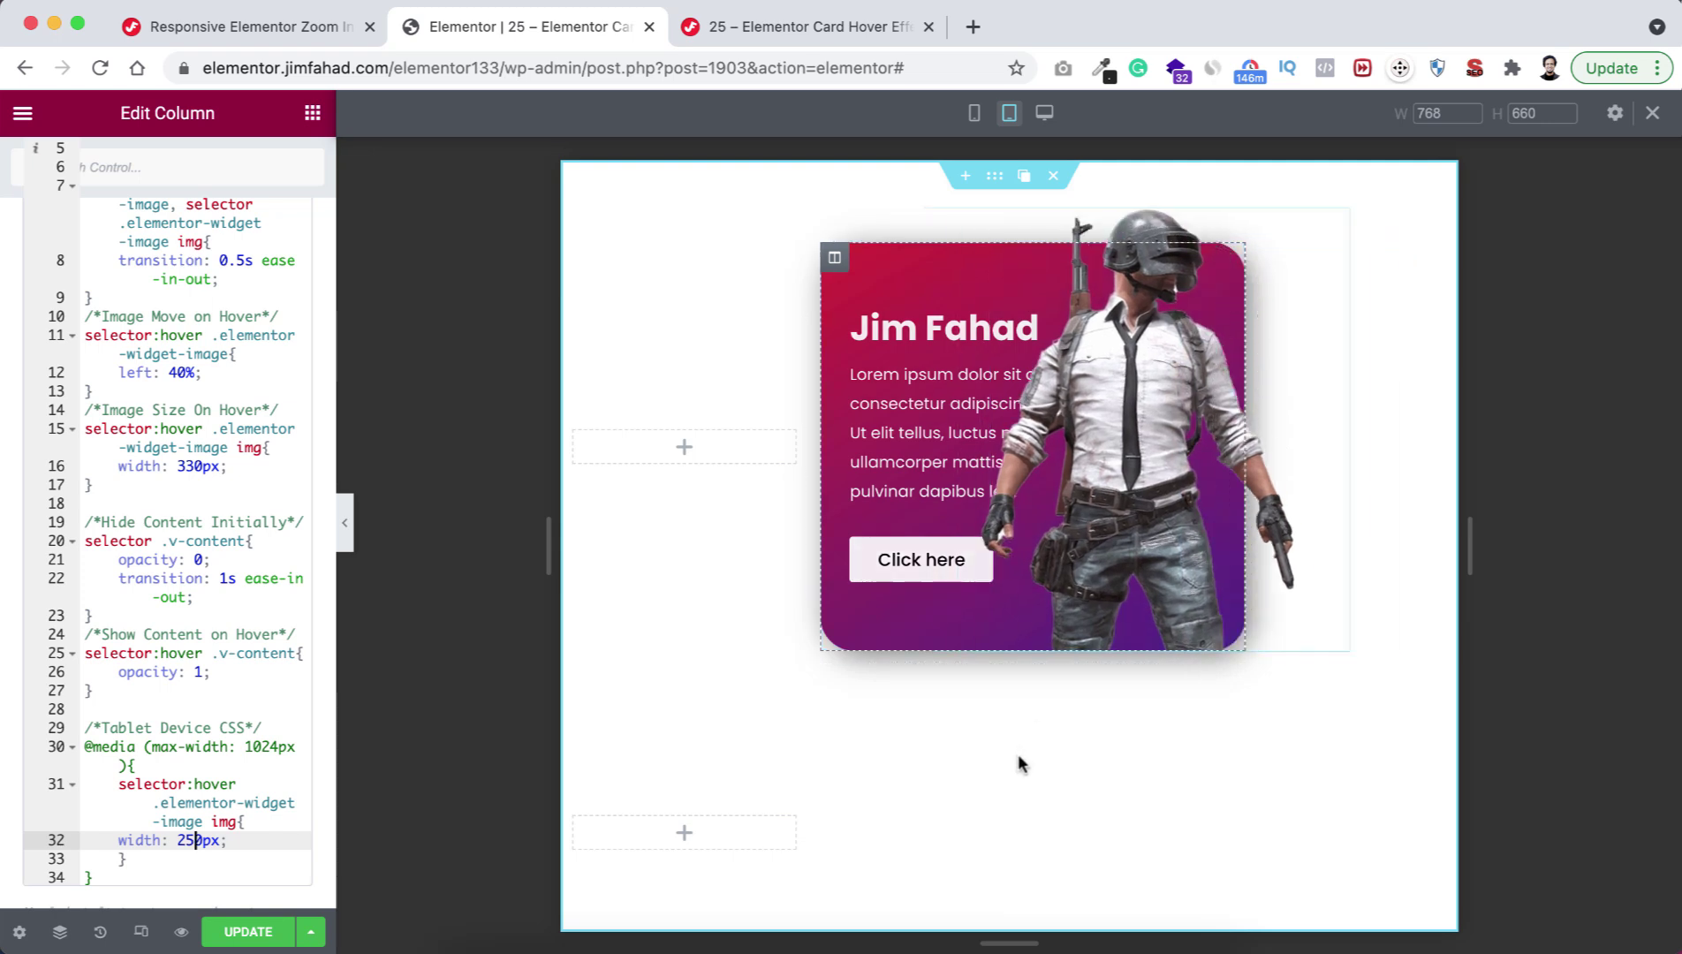
# Switch the preview to the 320 px Mobile view.
pyautogui.click(972, 115)
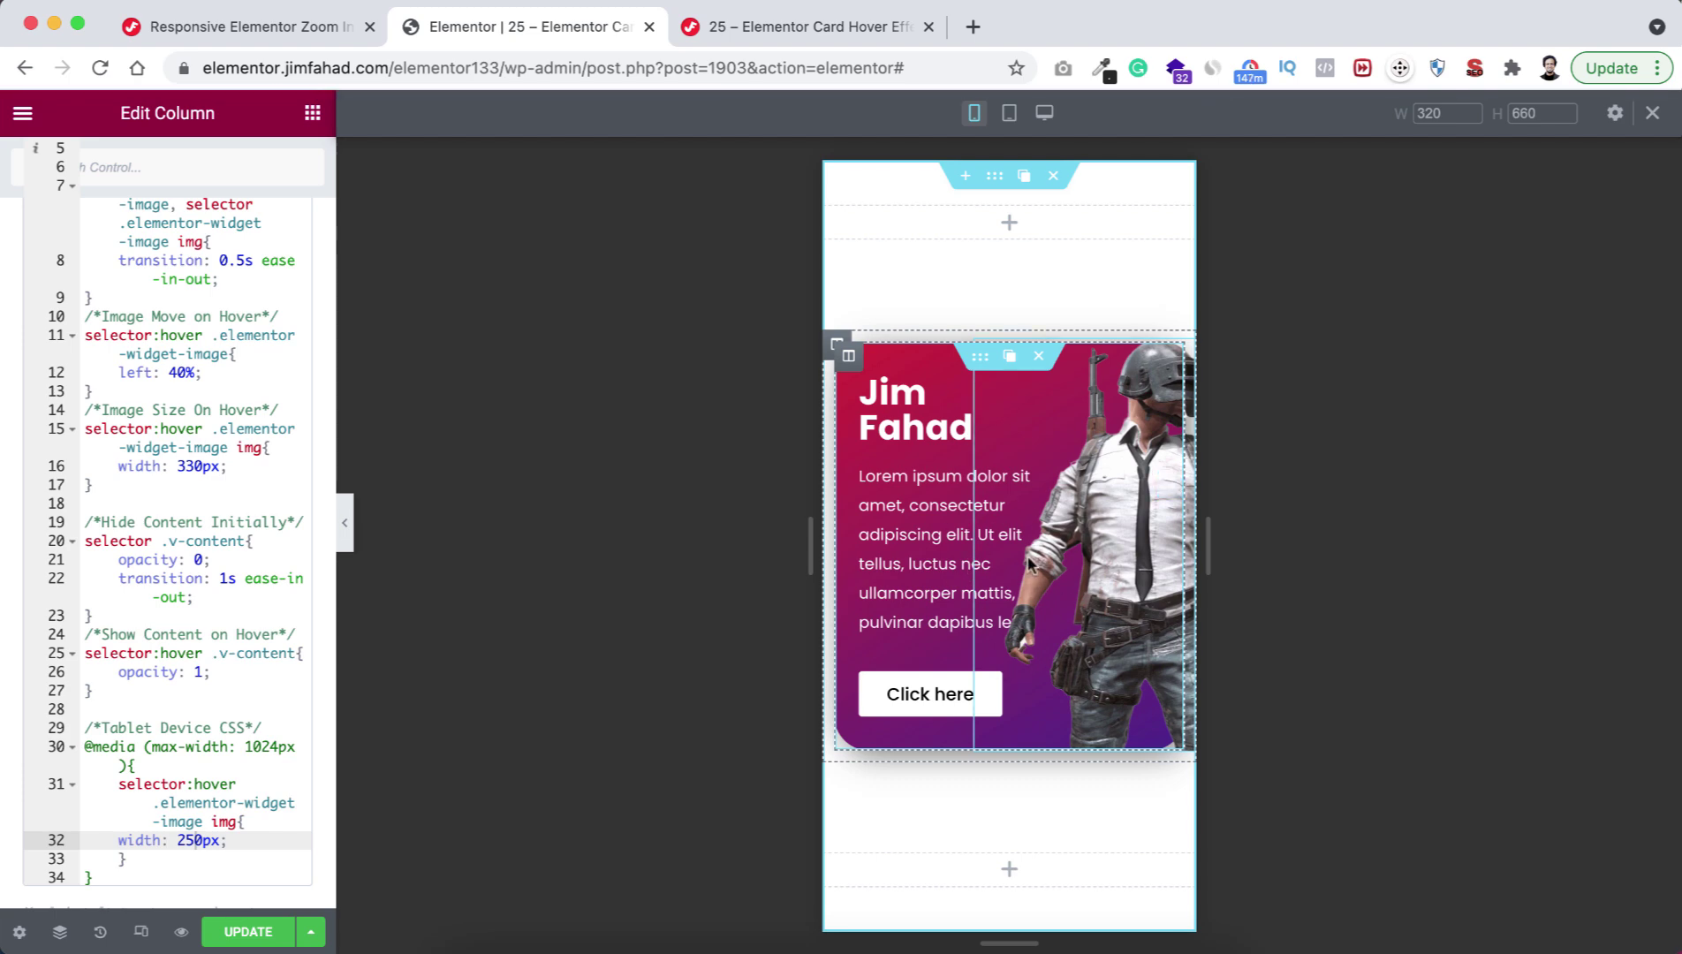
pyautogui.click(292, 28)
# Highlight the tutorial's Mobile Device CSS block (max-width 767px) and return to Elementor.
pyautogui.scroll(-5, 338, 733)
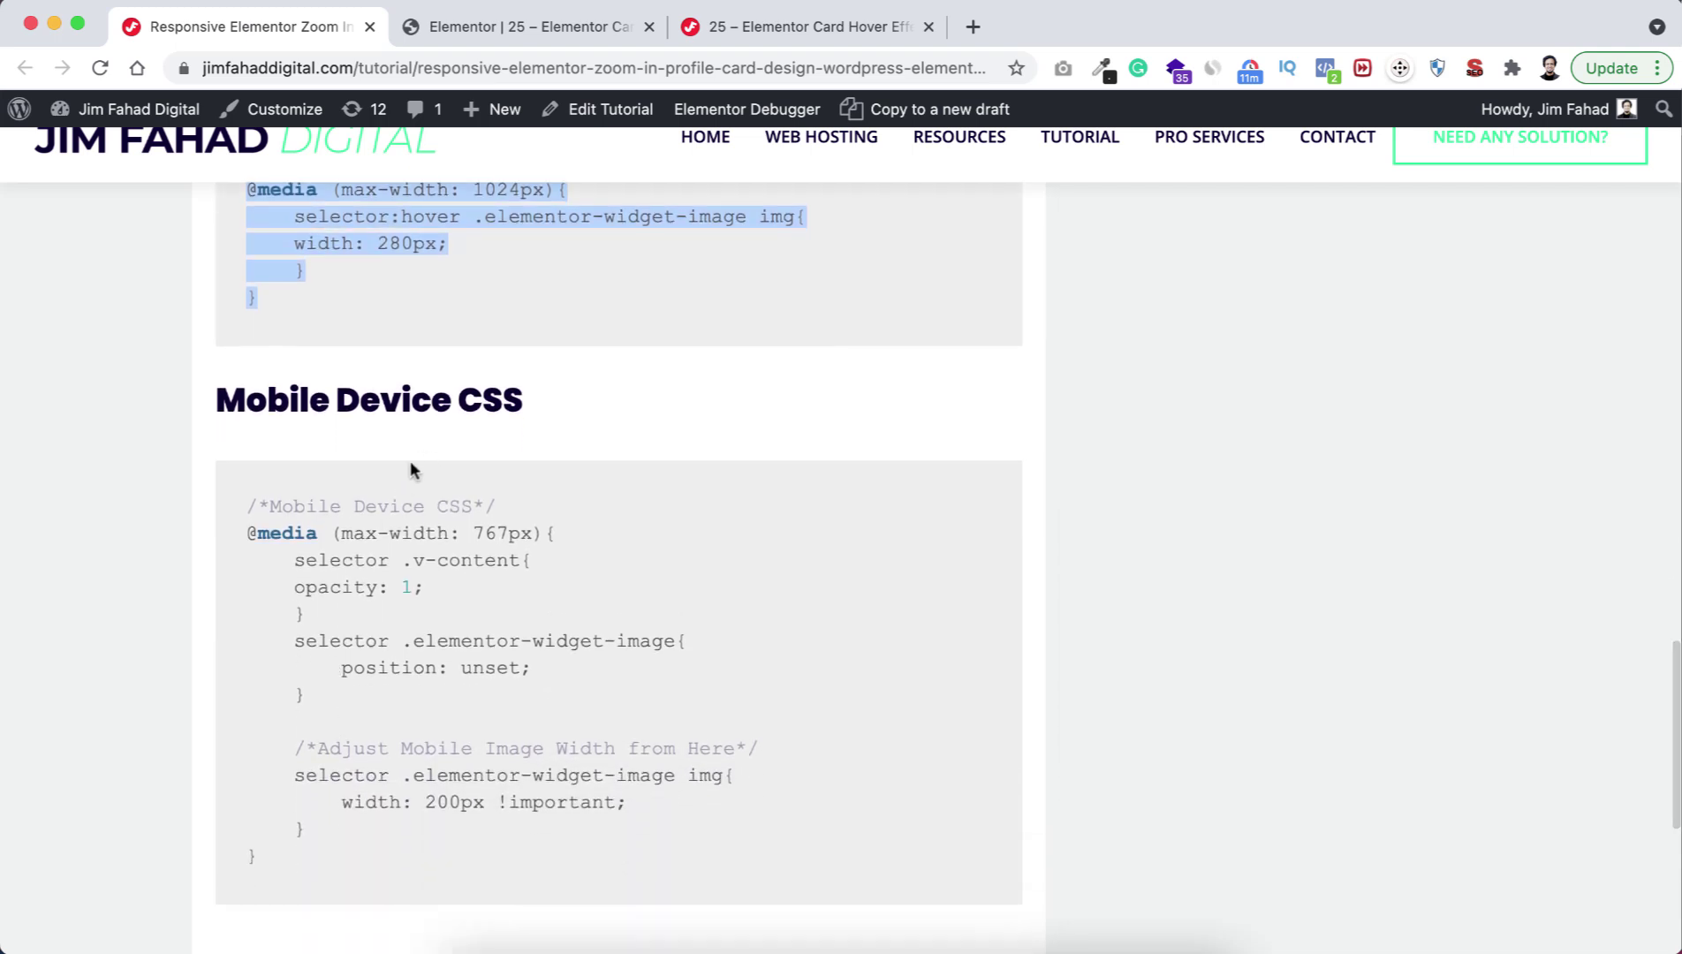
pyautogui.click(421, 552)
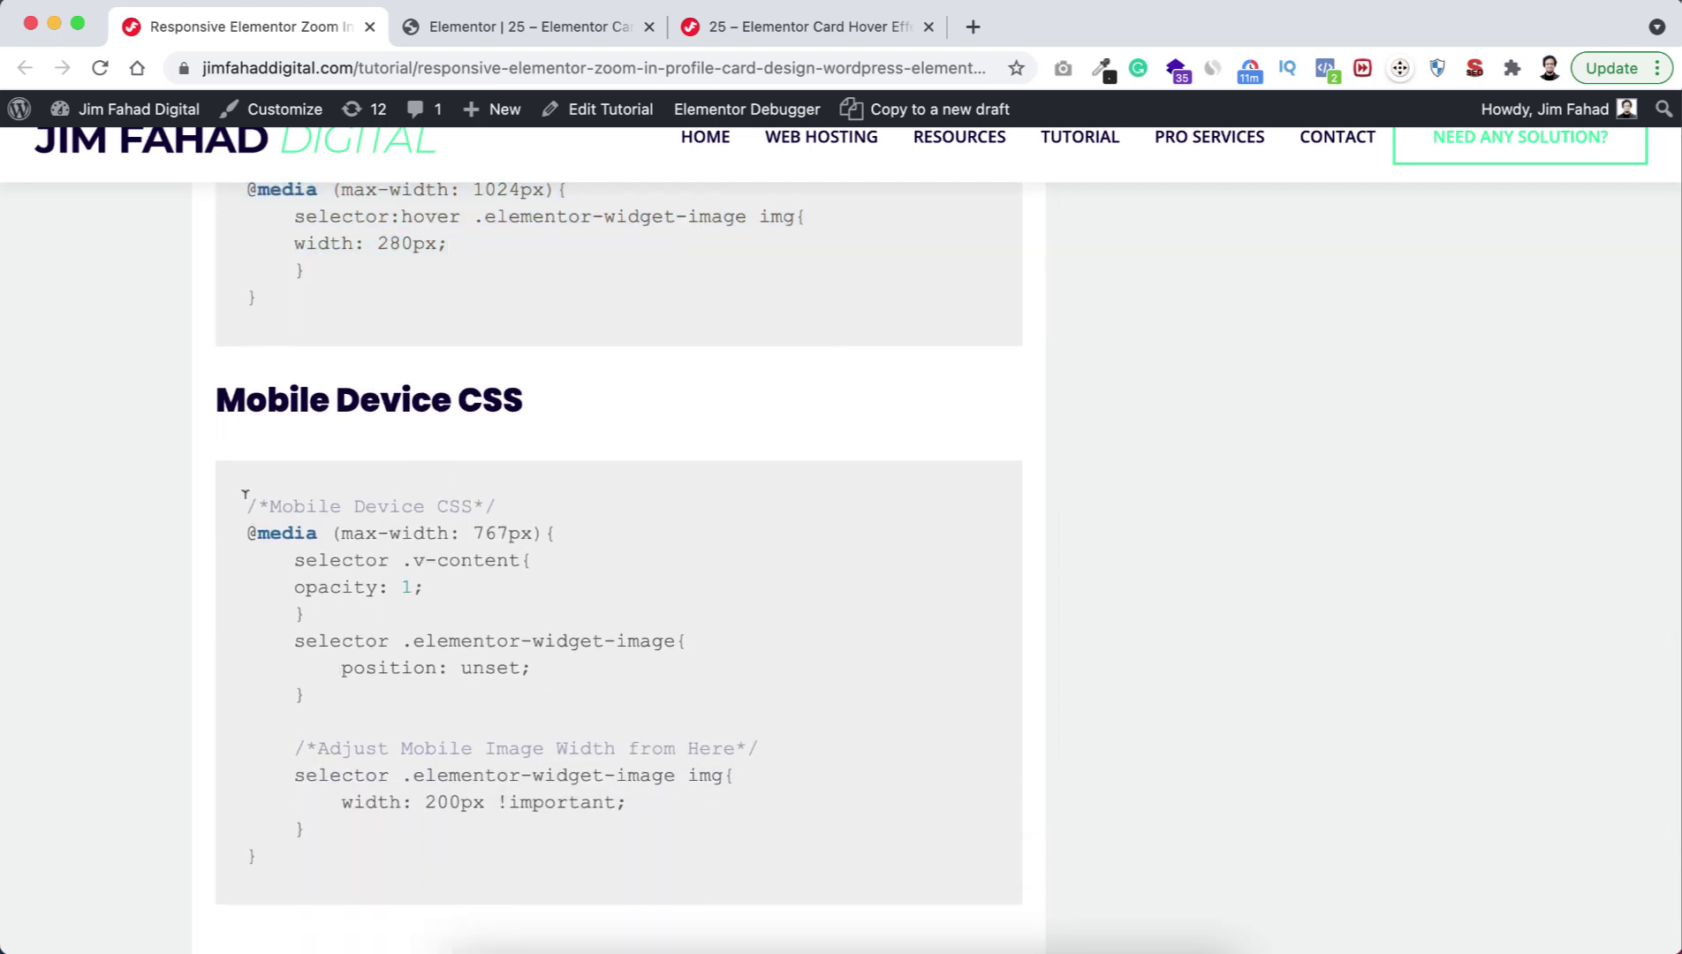
pyautogui.moveTo(245, 496); pyautogui.dragTo(321, 858)
pyautogui.press('super+c')
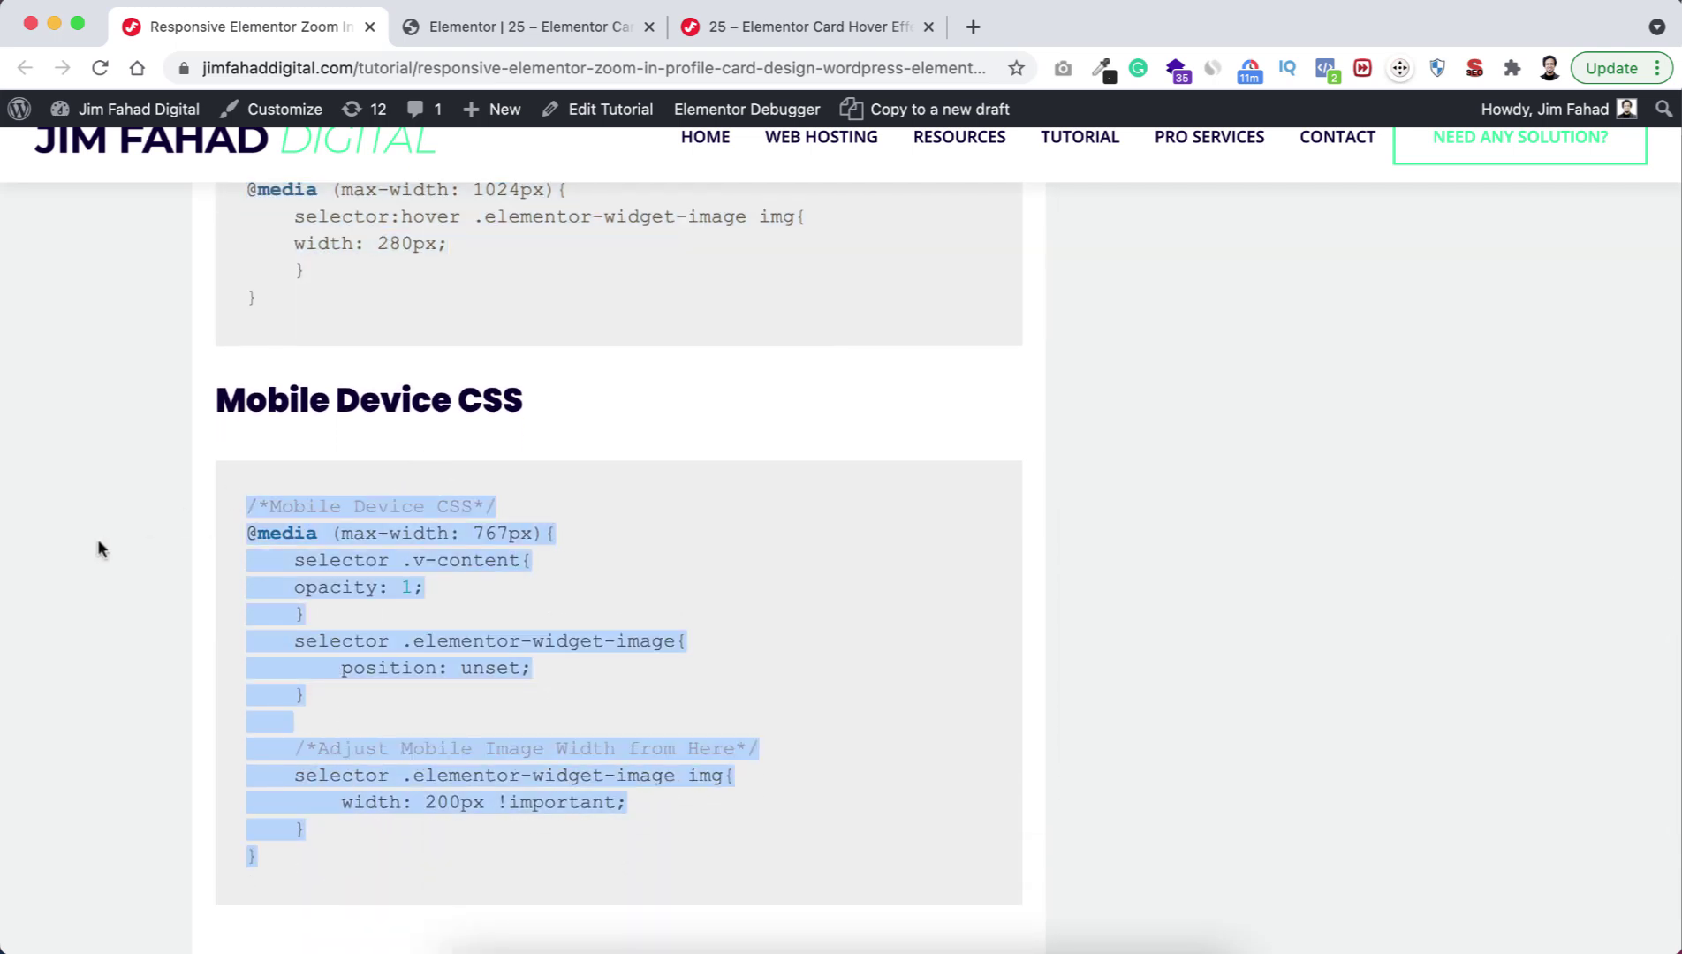
pyautogui.click(491, 28)
pyautogui.scroll(-2, 133, 733)
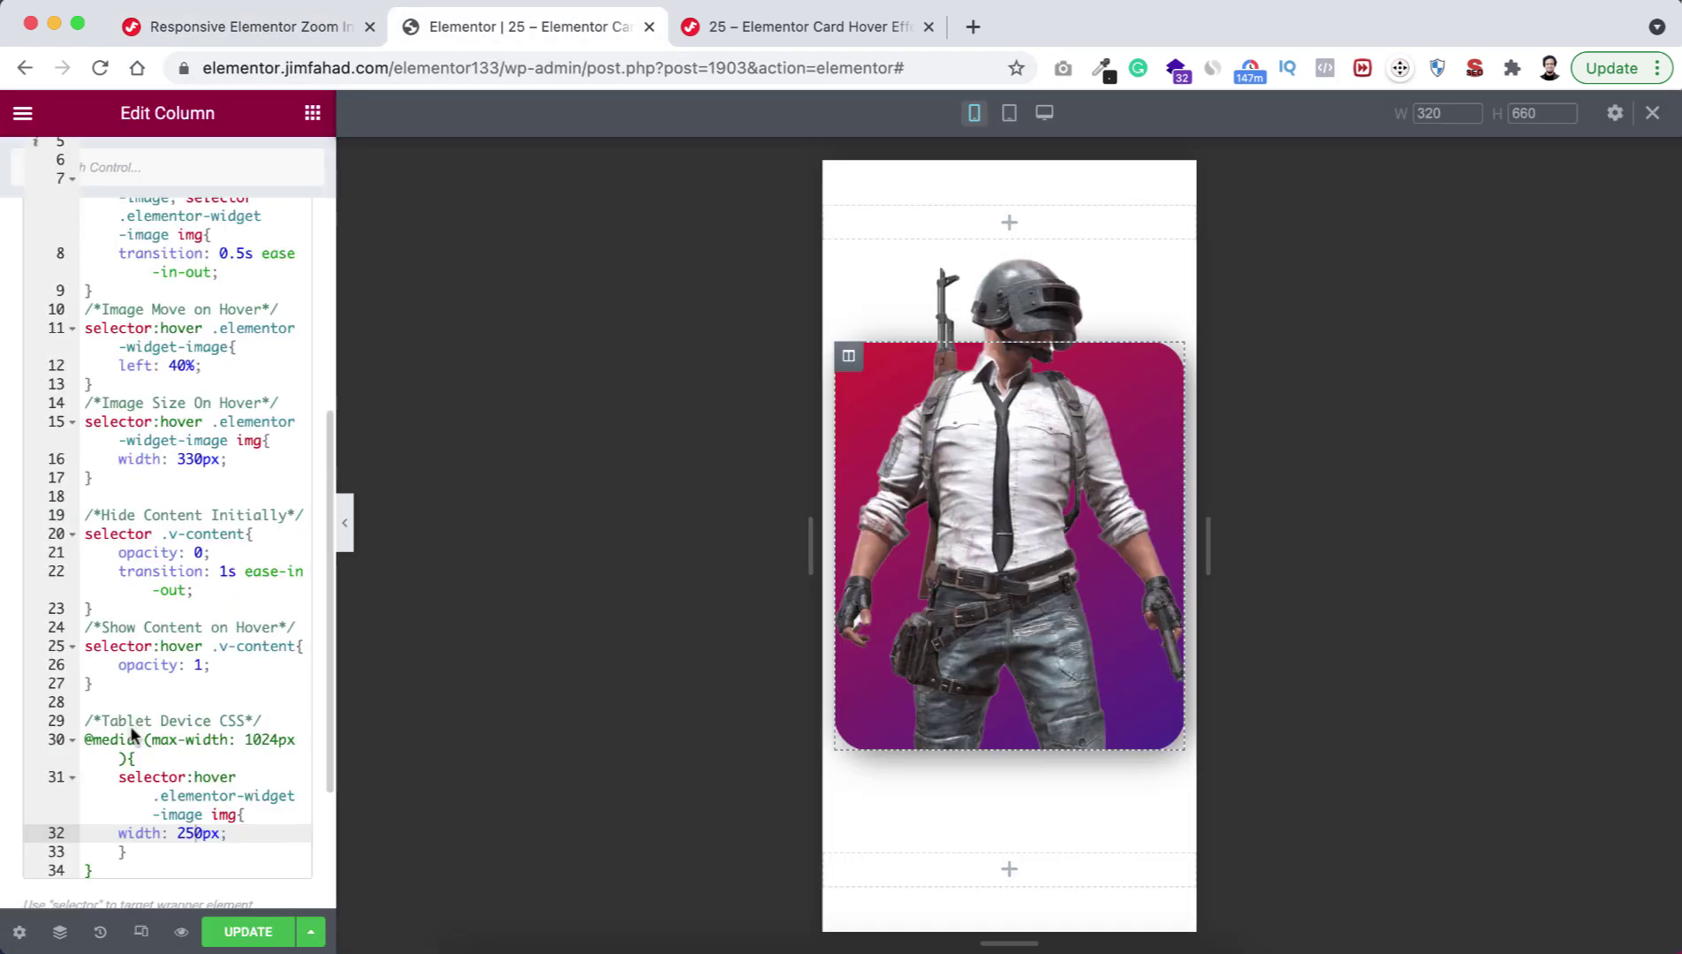
pyautogui.click(133, 733)
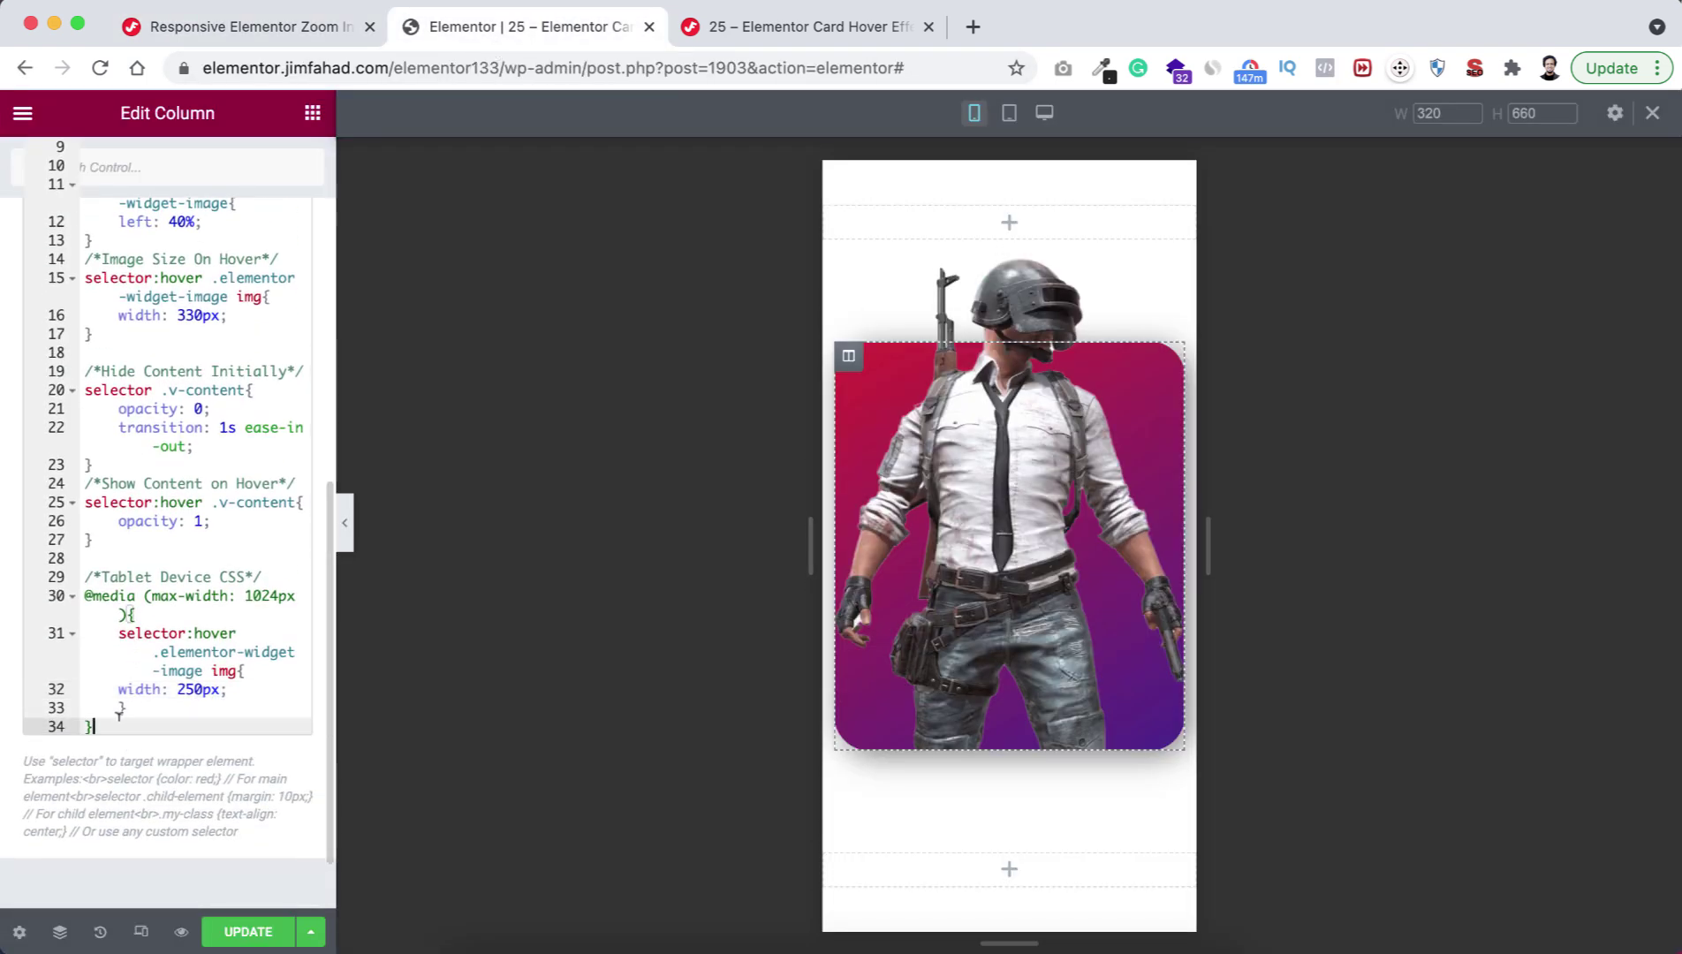
pyautogui.press('Return')
pyautogui.press('Return')
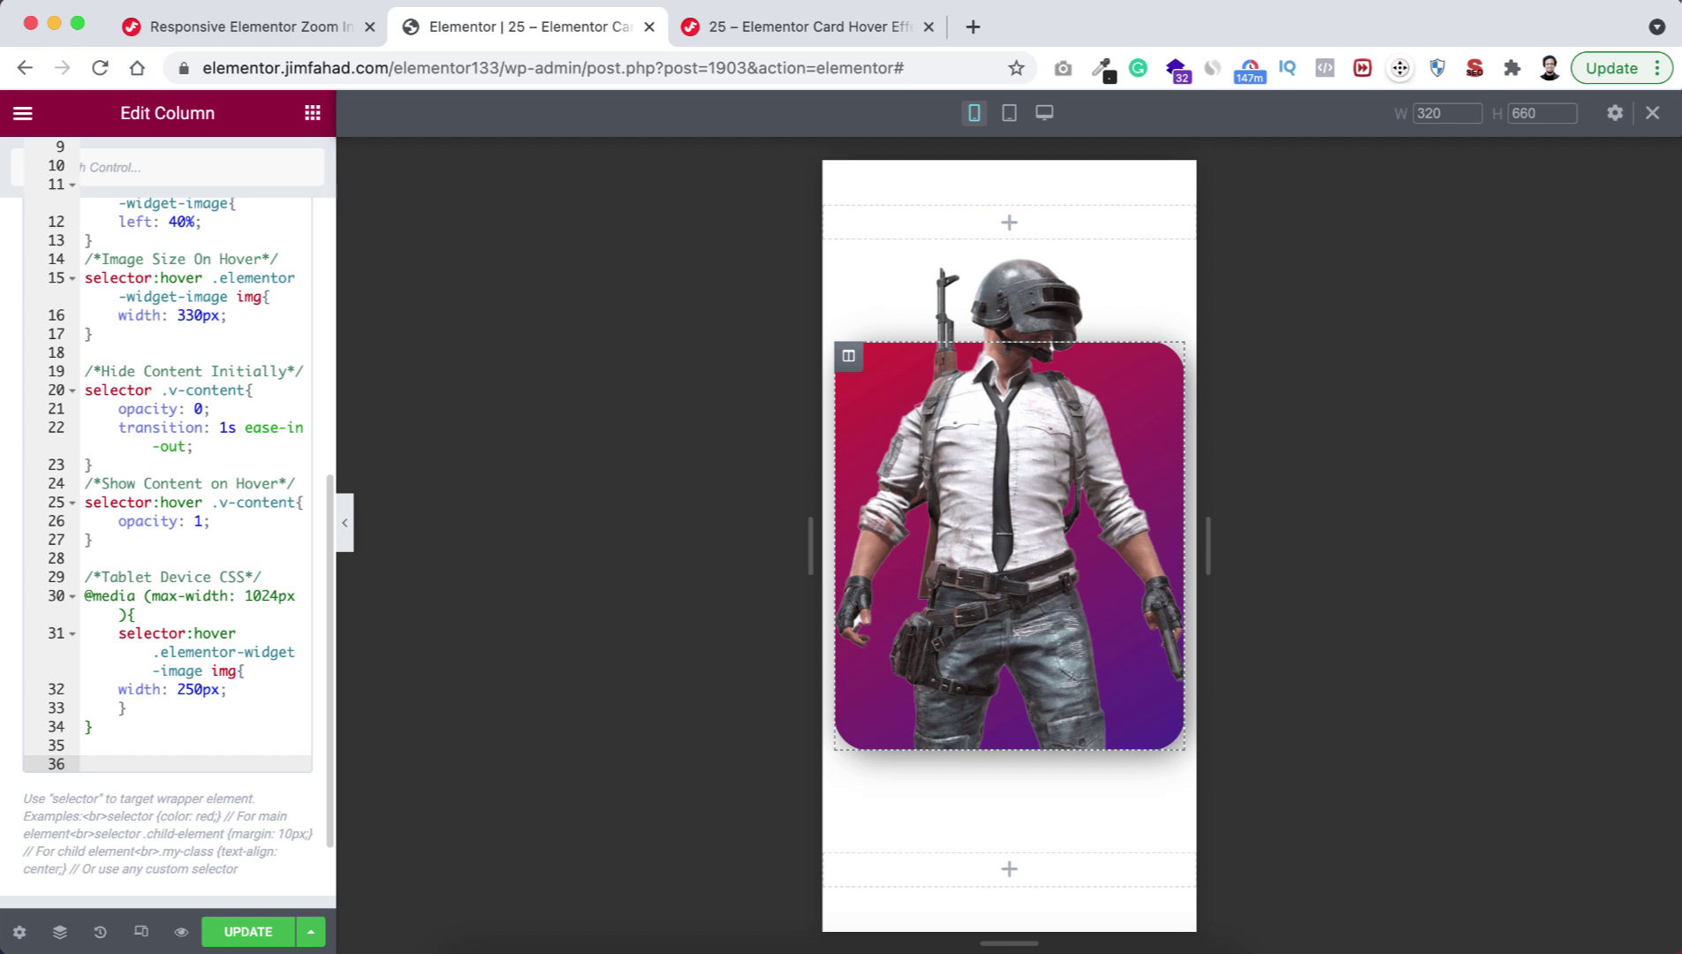
pyautogui.press('super+v')
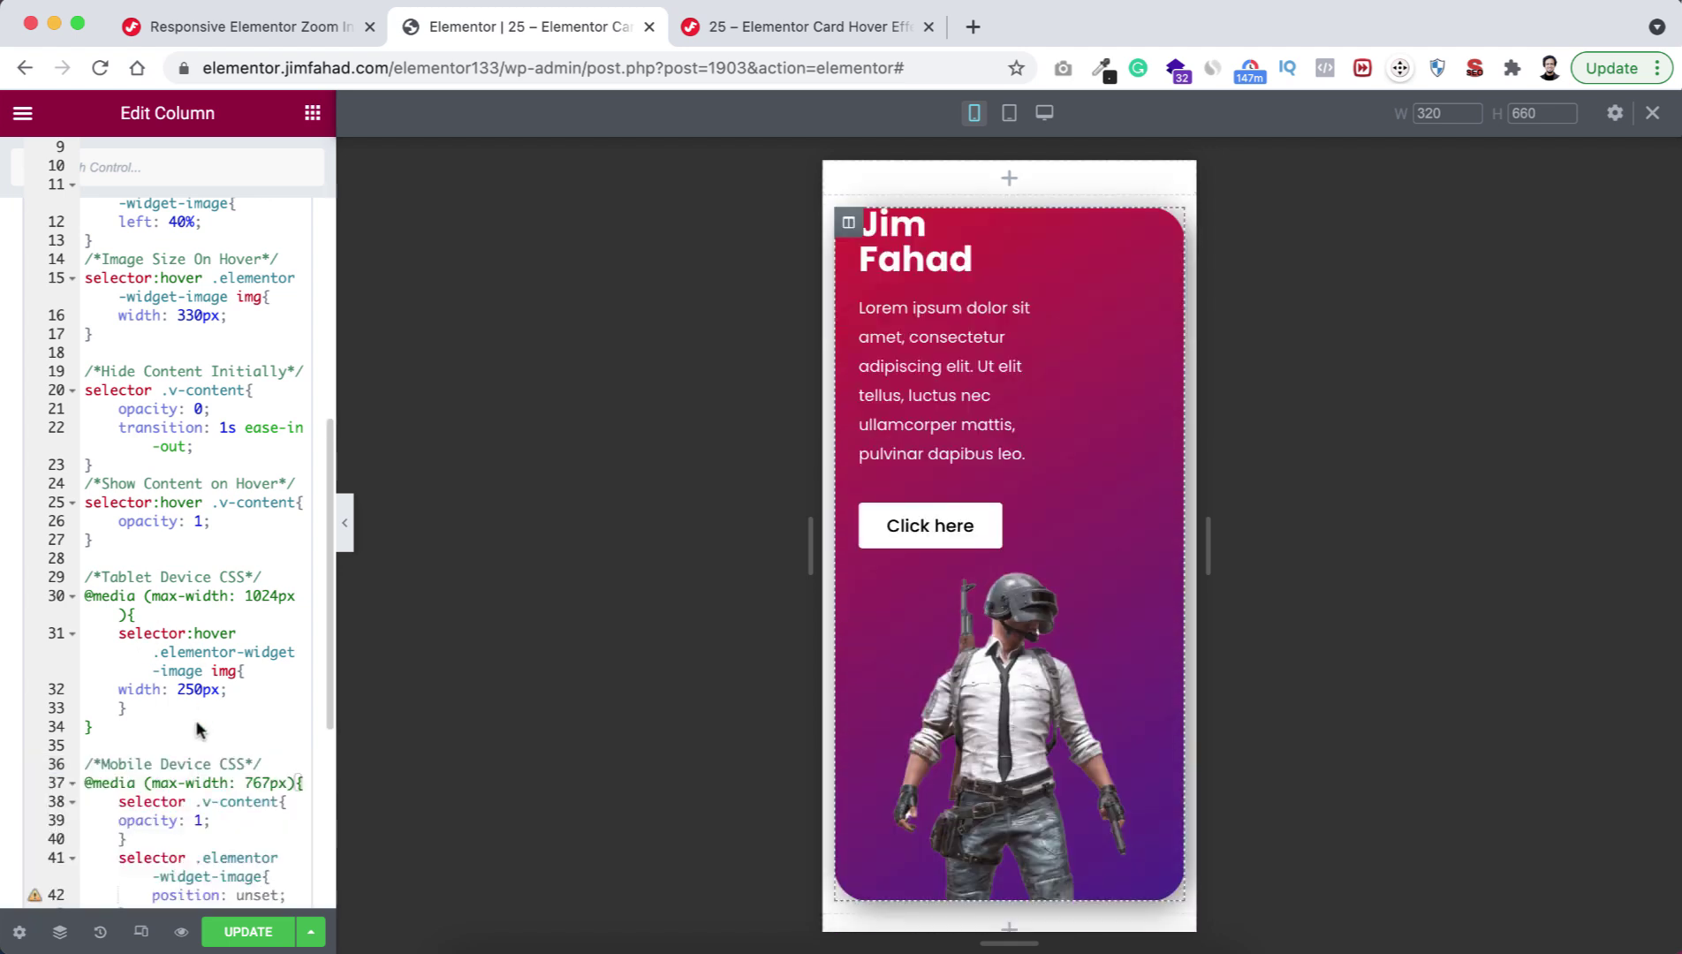
pyautogui.scroll(-2, 195, 728)
pyautogui.scroll(-3, 196, 726)
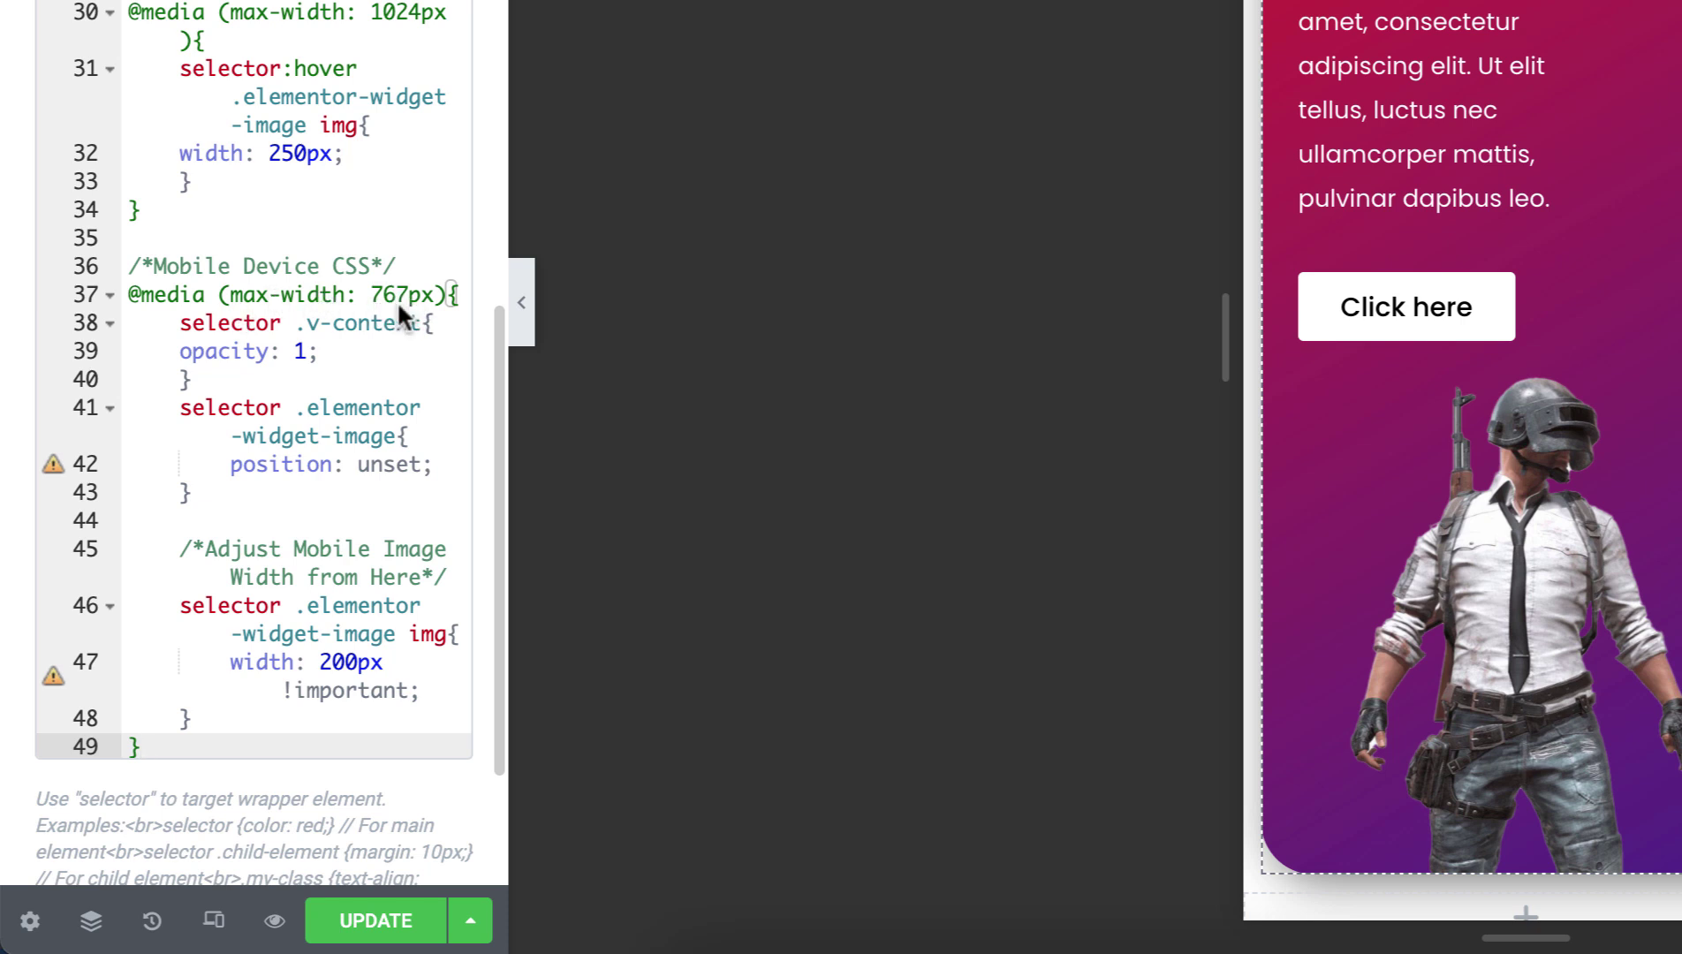
# Review the pasted mobile rules, checking the v-content selector and opacity line.
pyautogui.moveTo(175, 325); pyautogui.dragTo(257, 678)
pyautogui.moveTo(257, 700); pyautogui.dragTo(258, 707)
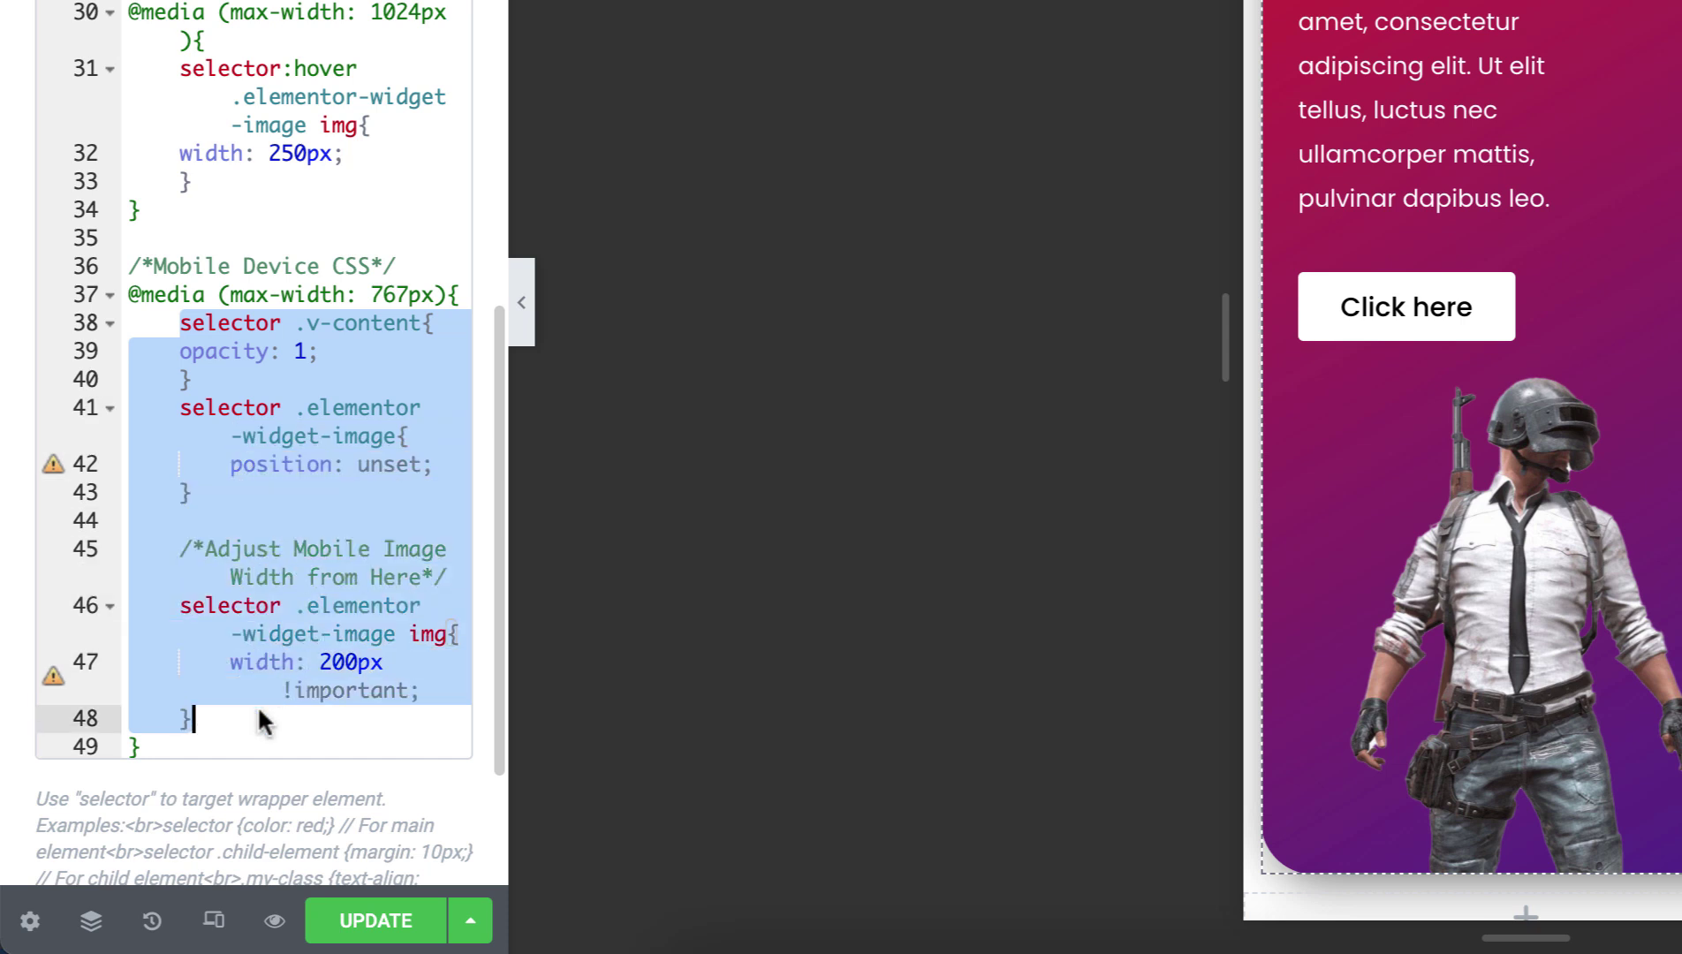
pyautogui.click(245, 601)
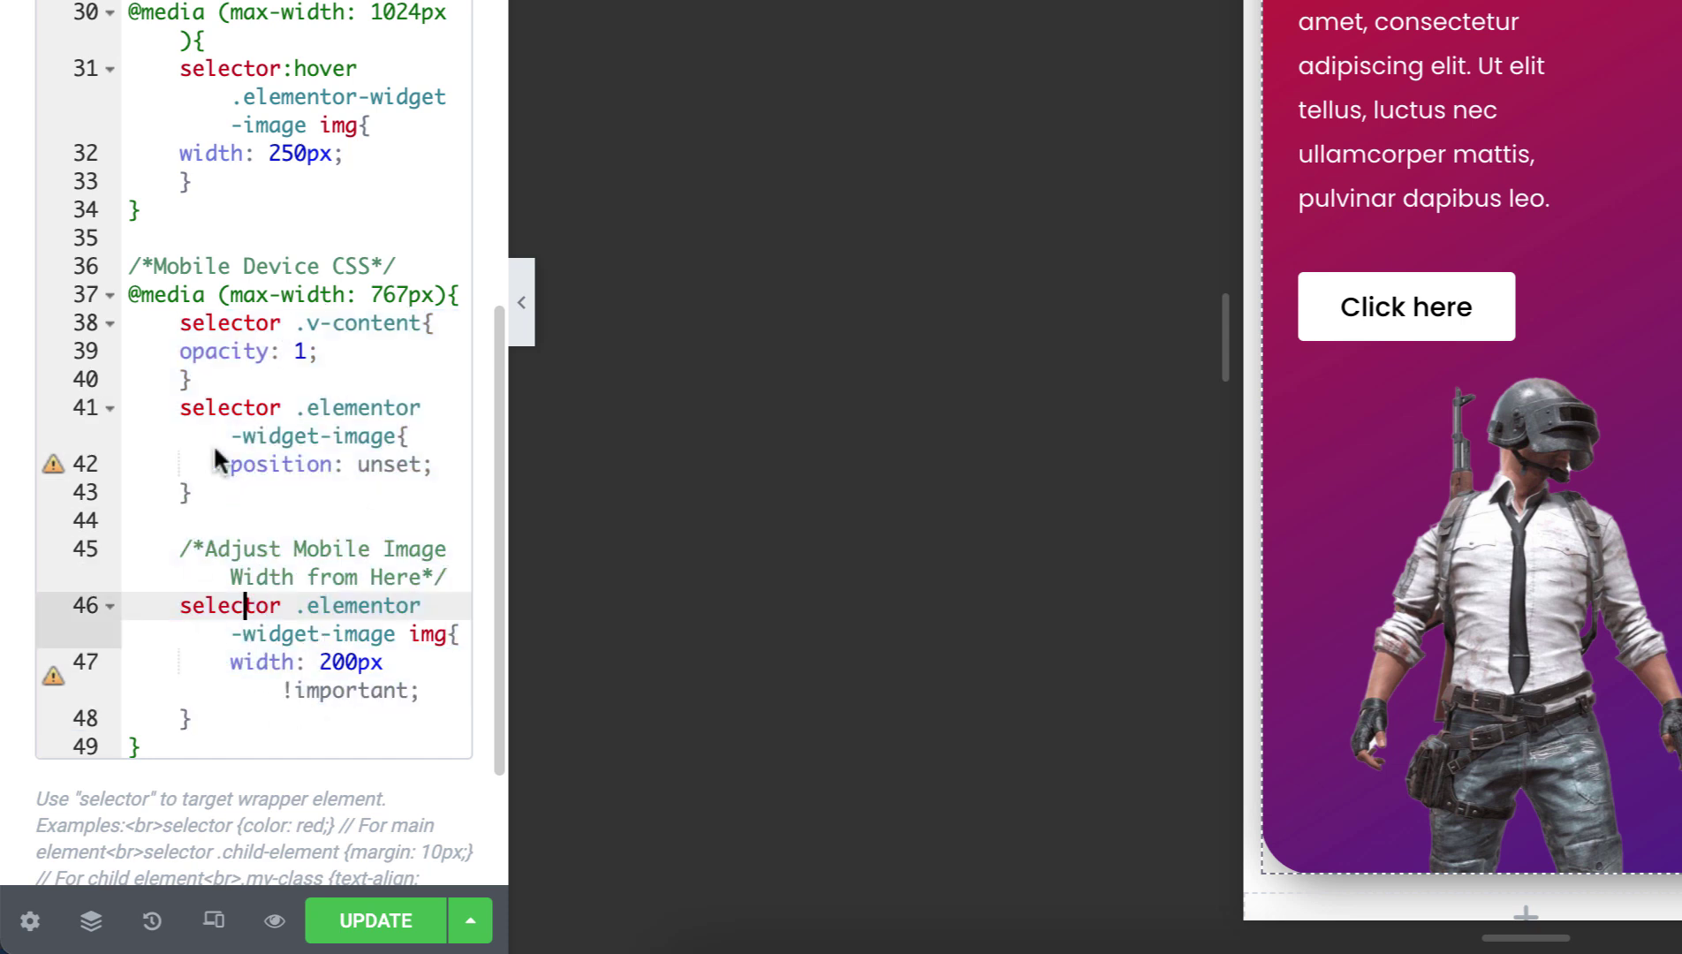
pyautogui.click(307, 373)
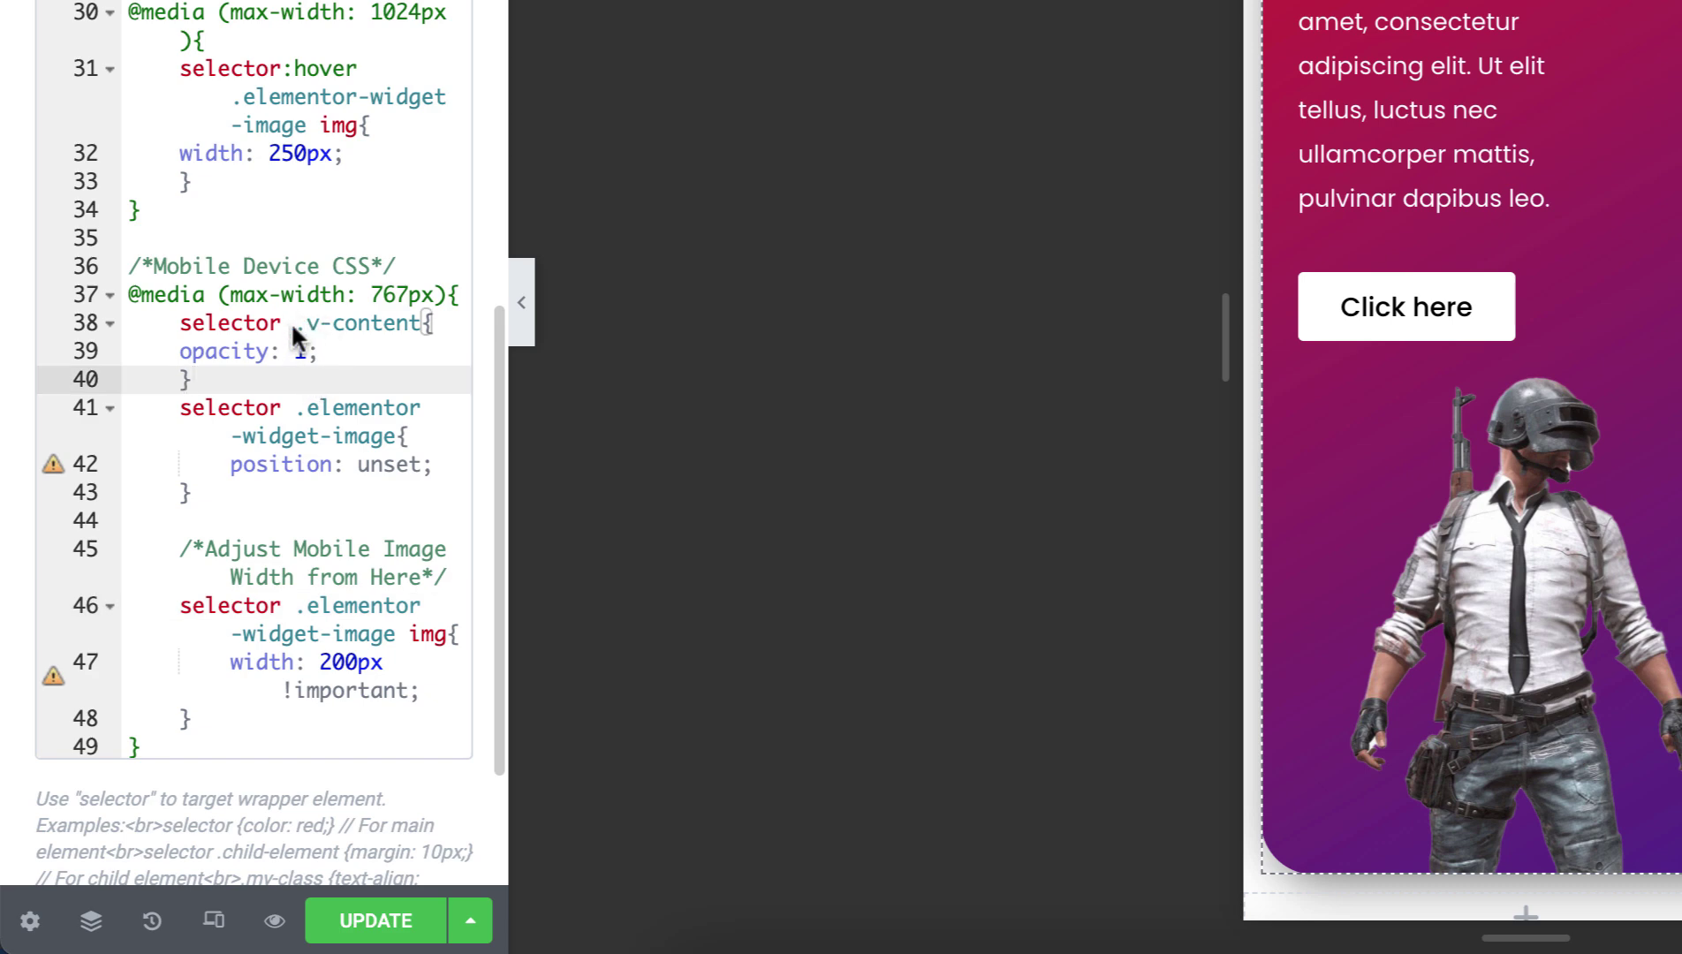
pyautogui.moveTo(293, 324); pyautogui.dragTo(420, 324)
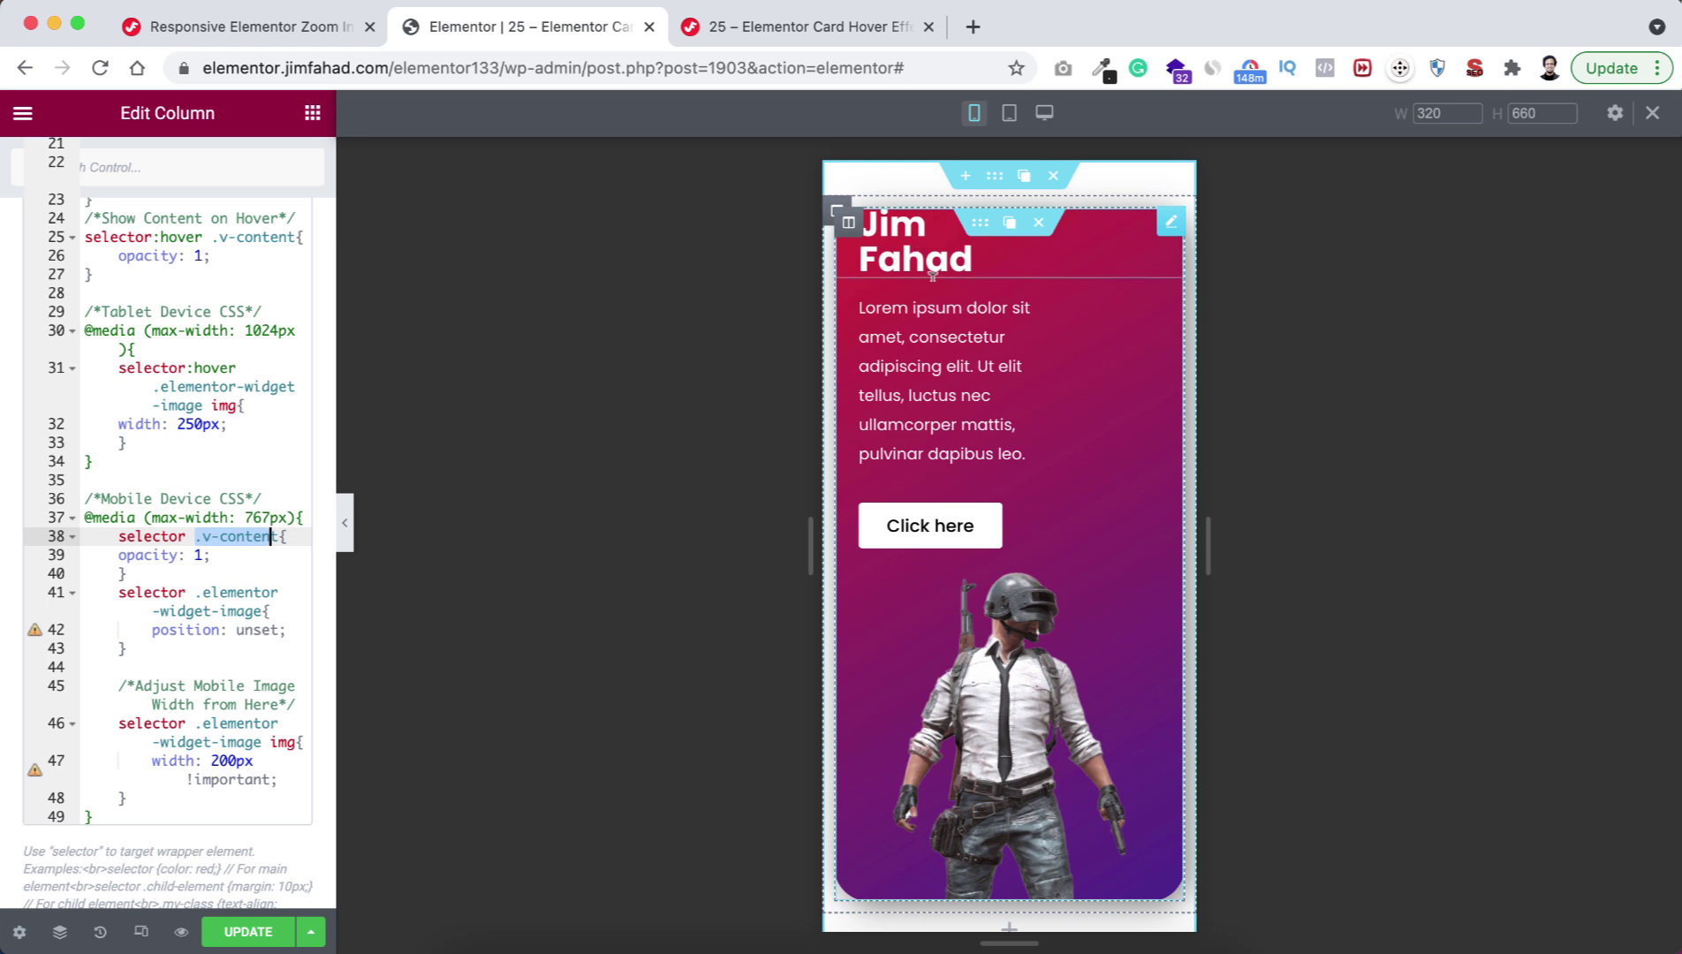
pyautogui.click(162, 554)
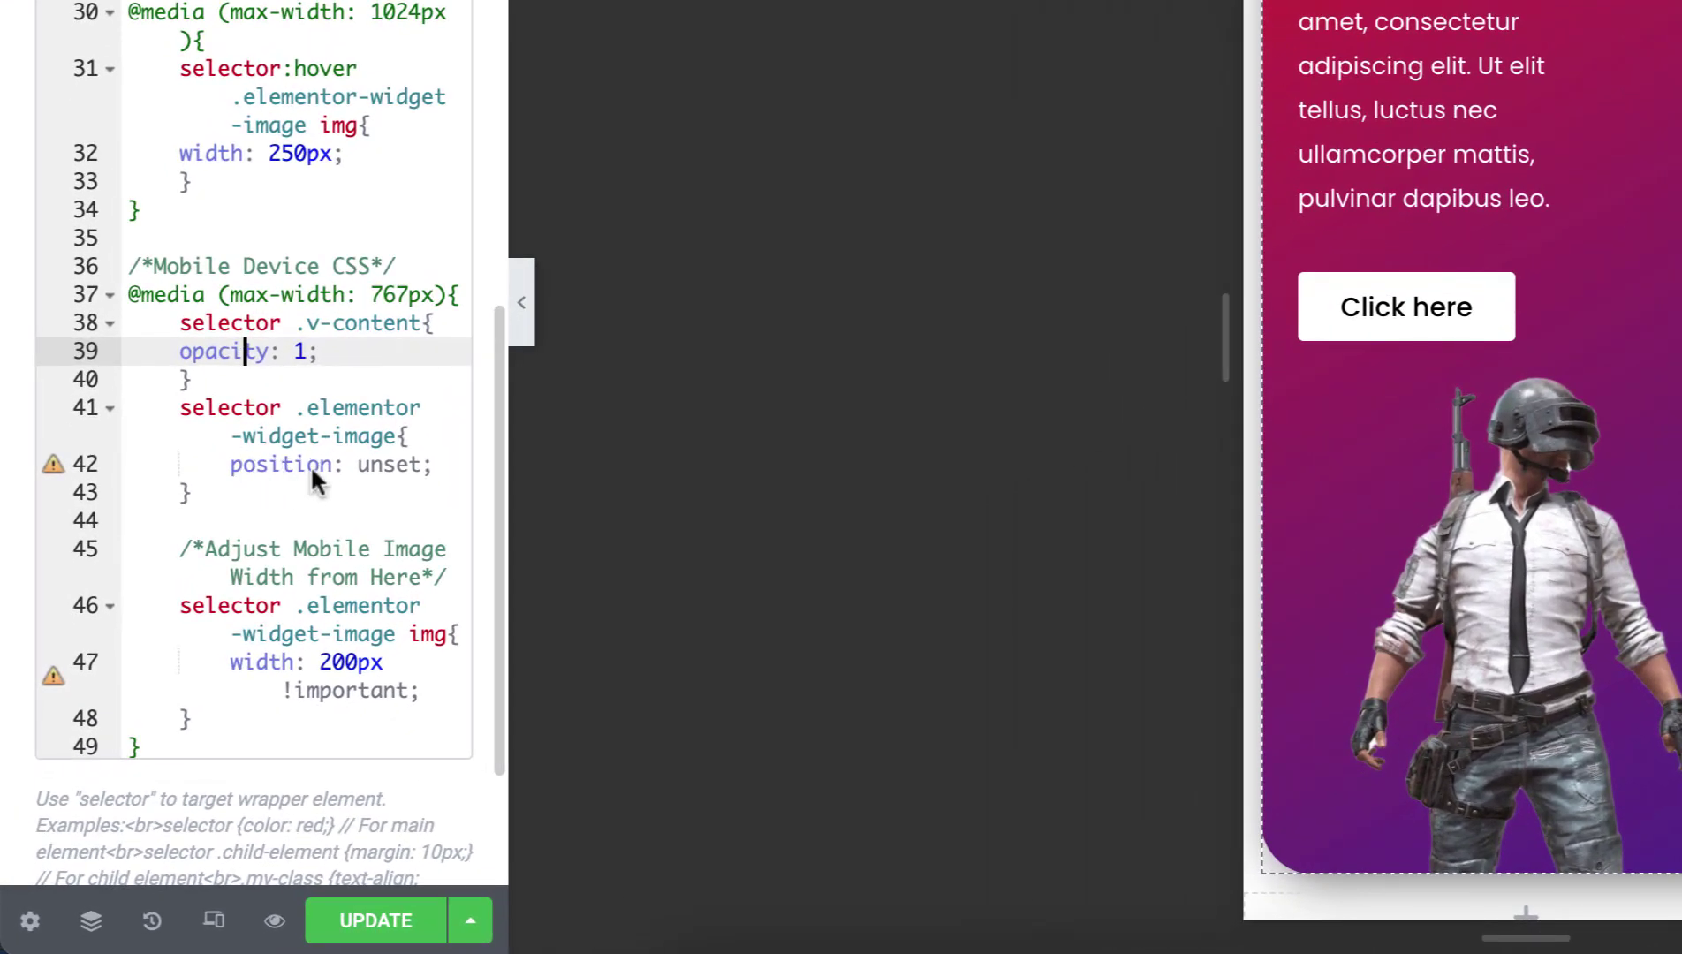
pyautogui.scroll(-1, 393, 468)
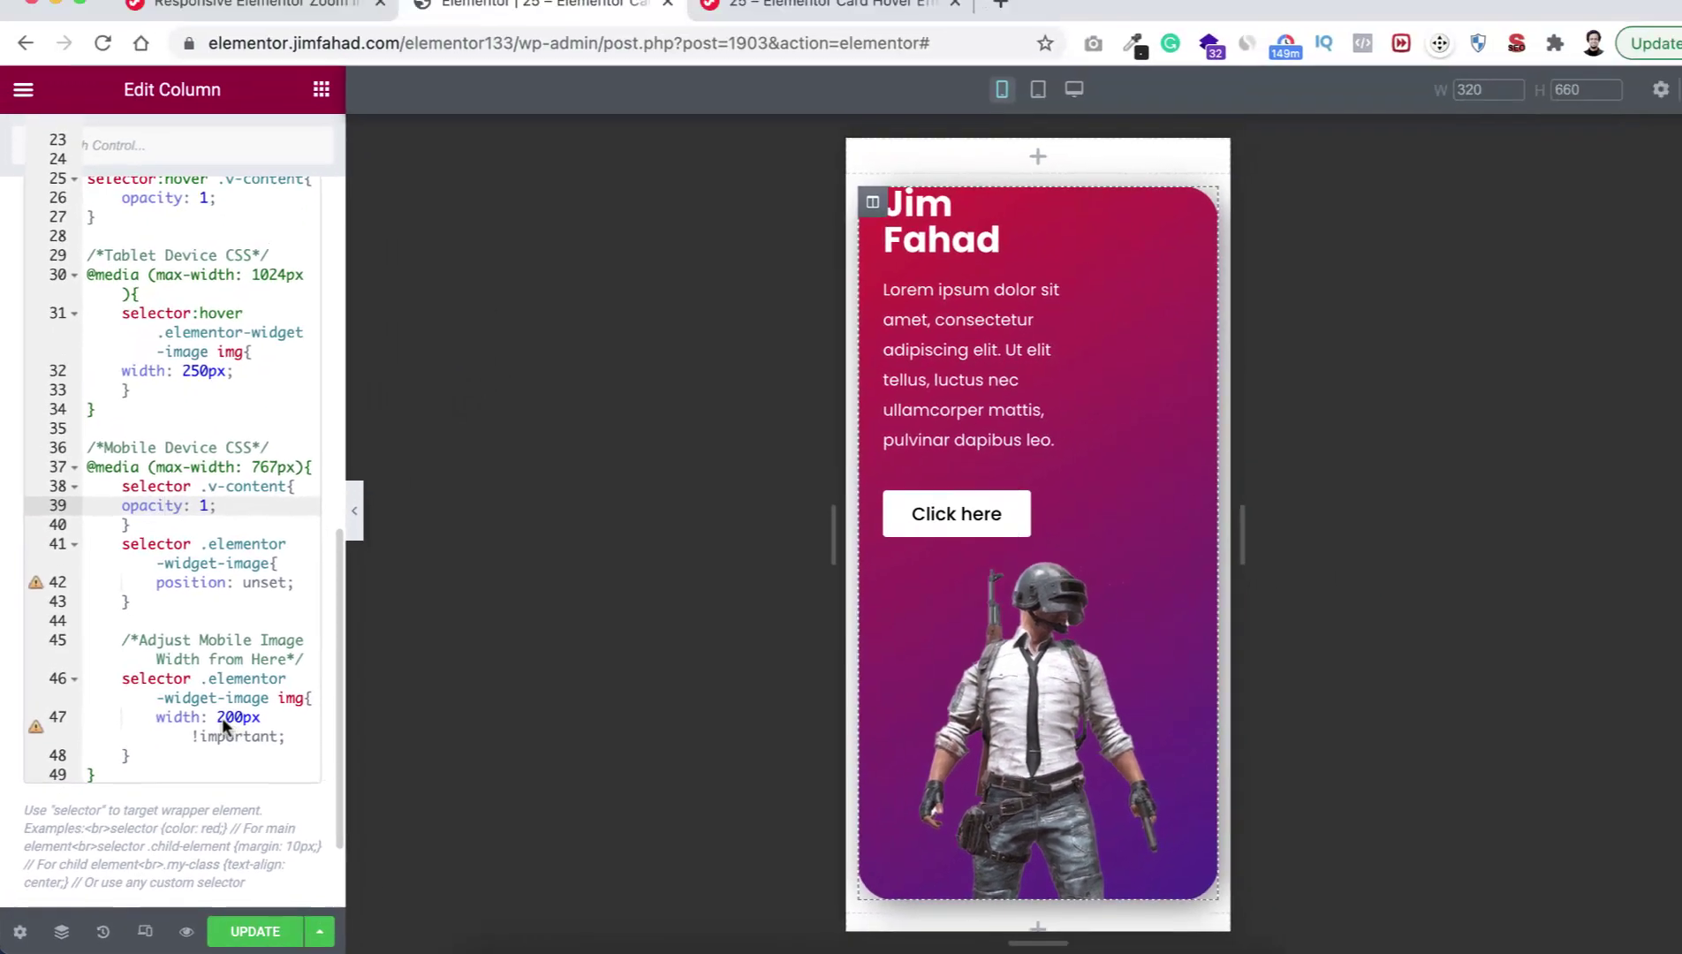
pyautogui.click(320, 611)
pyautogui.click(217, 723)
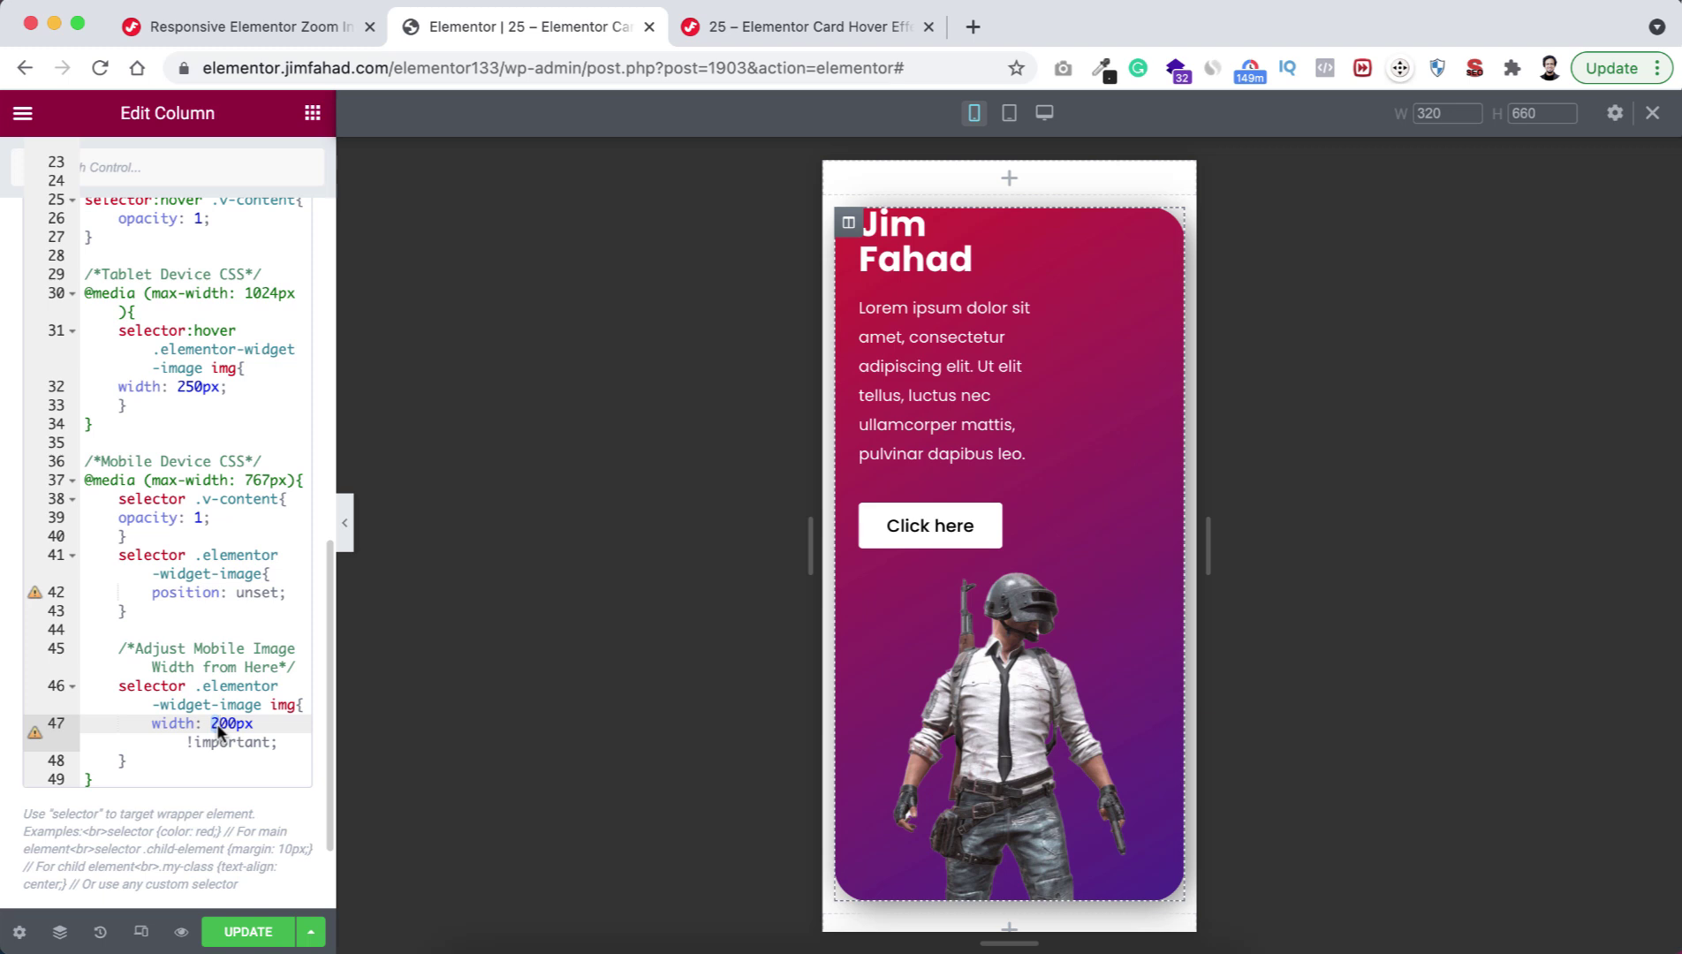
pyautogui.write('3')
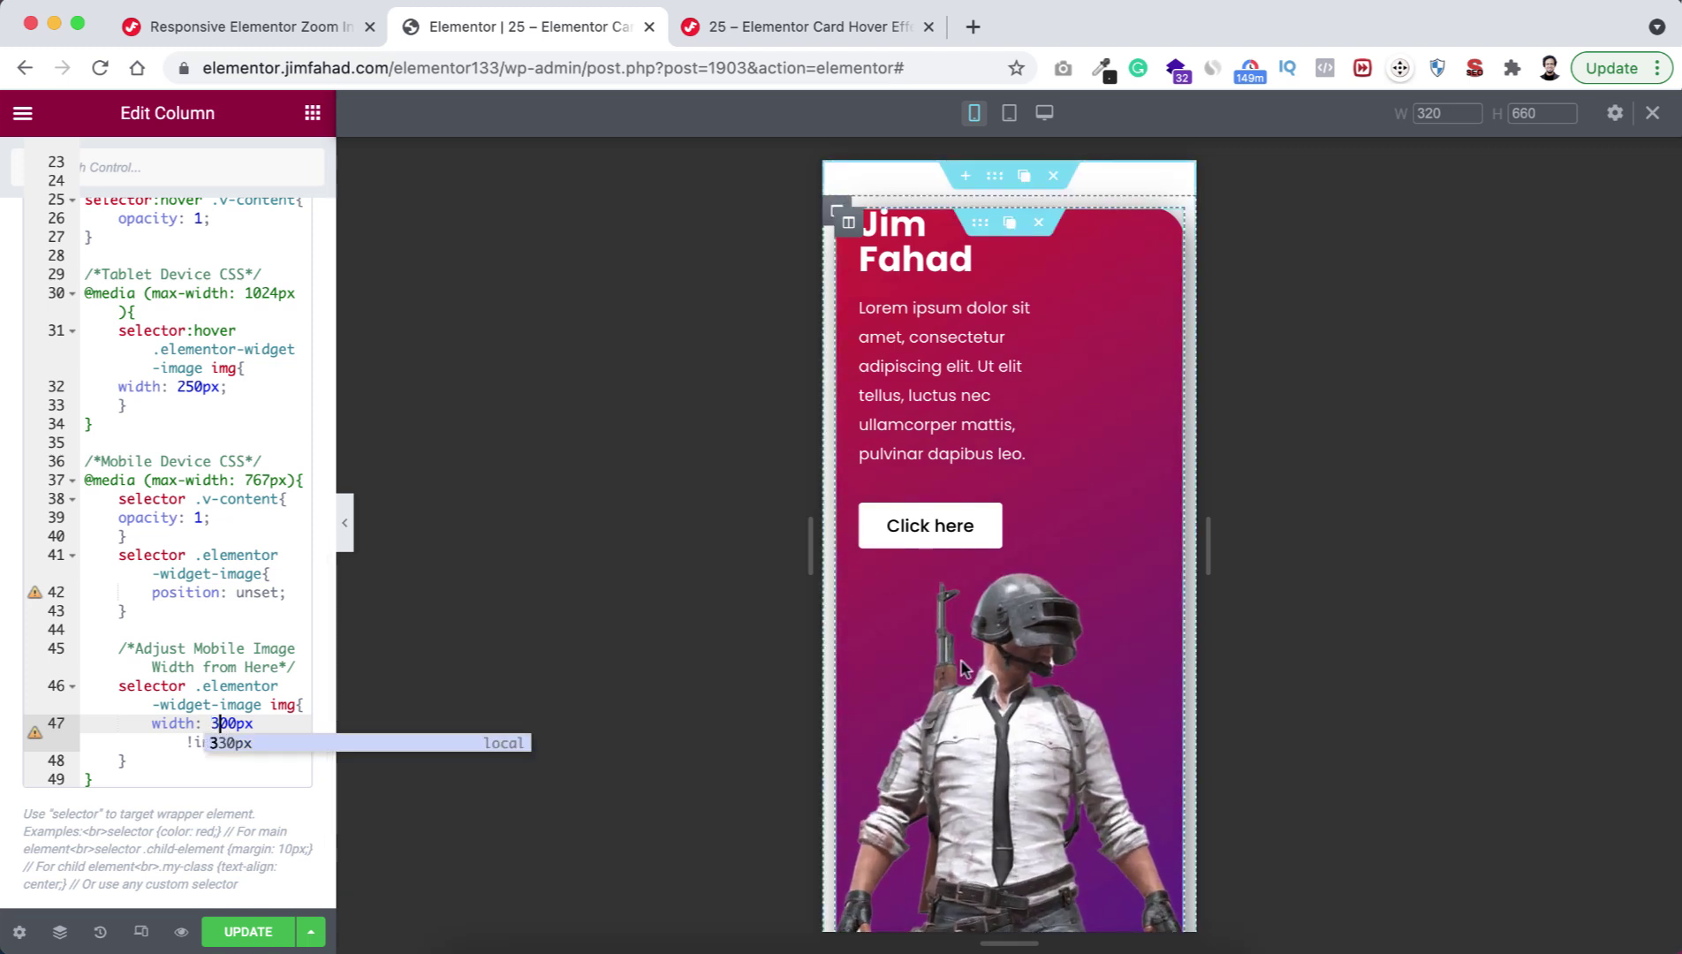
pyautogui.scroll(-3, 963, 669)
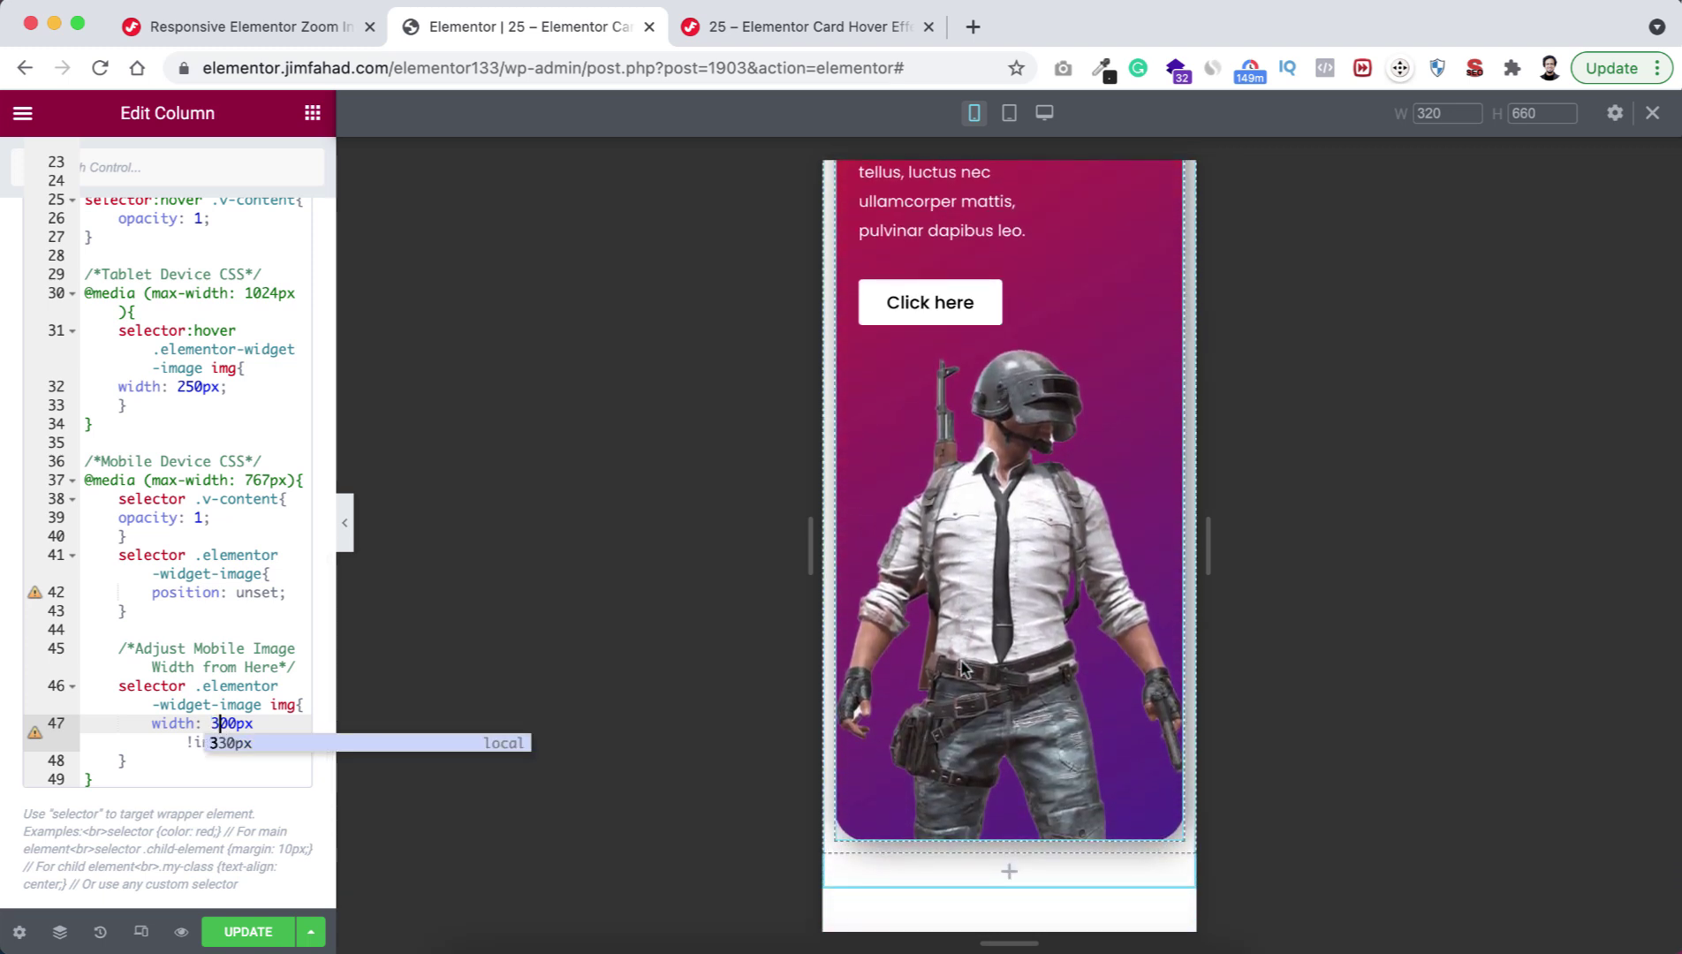
pyautogui.scroll(1, 963, 669)
pyautogui.click(212, 723)
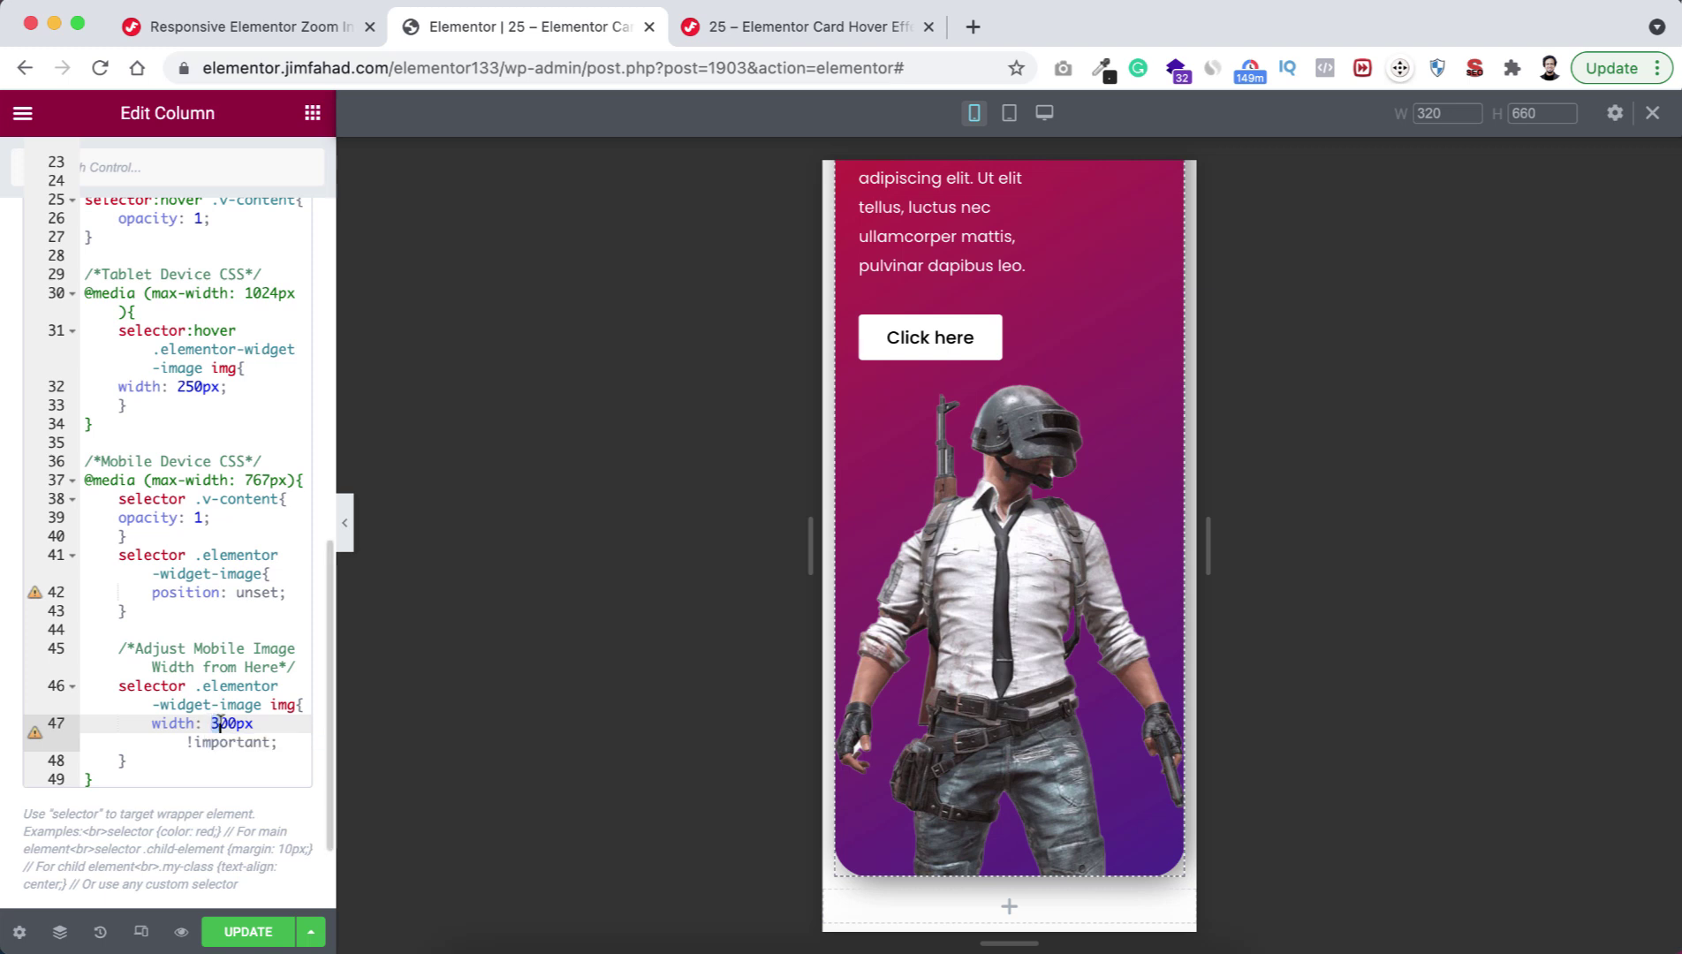
pyautogui.press('BackSpace')
pyautogui.write('2')
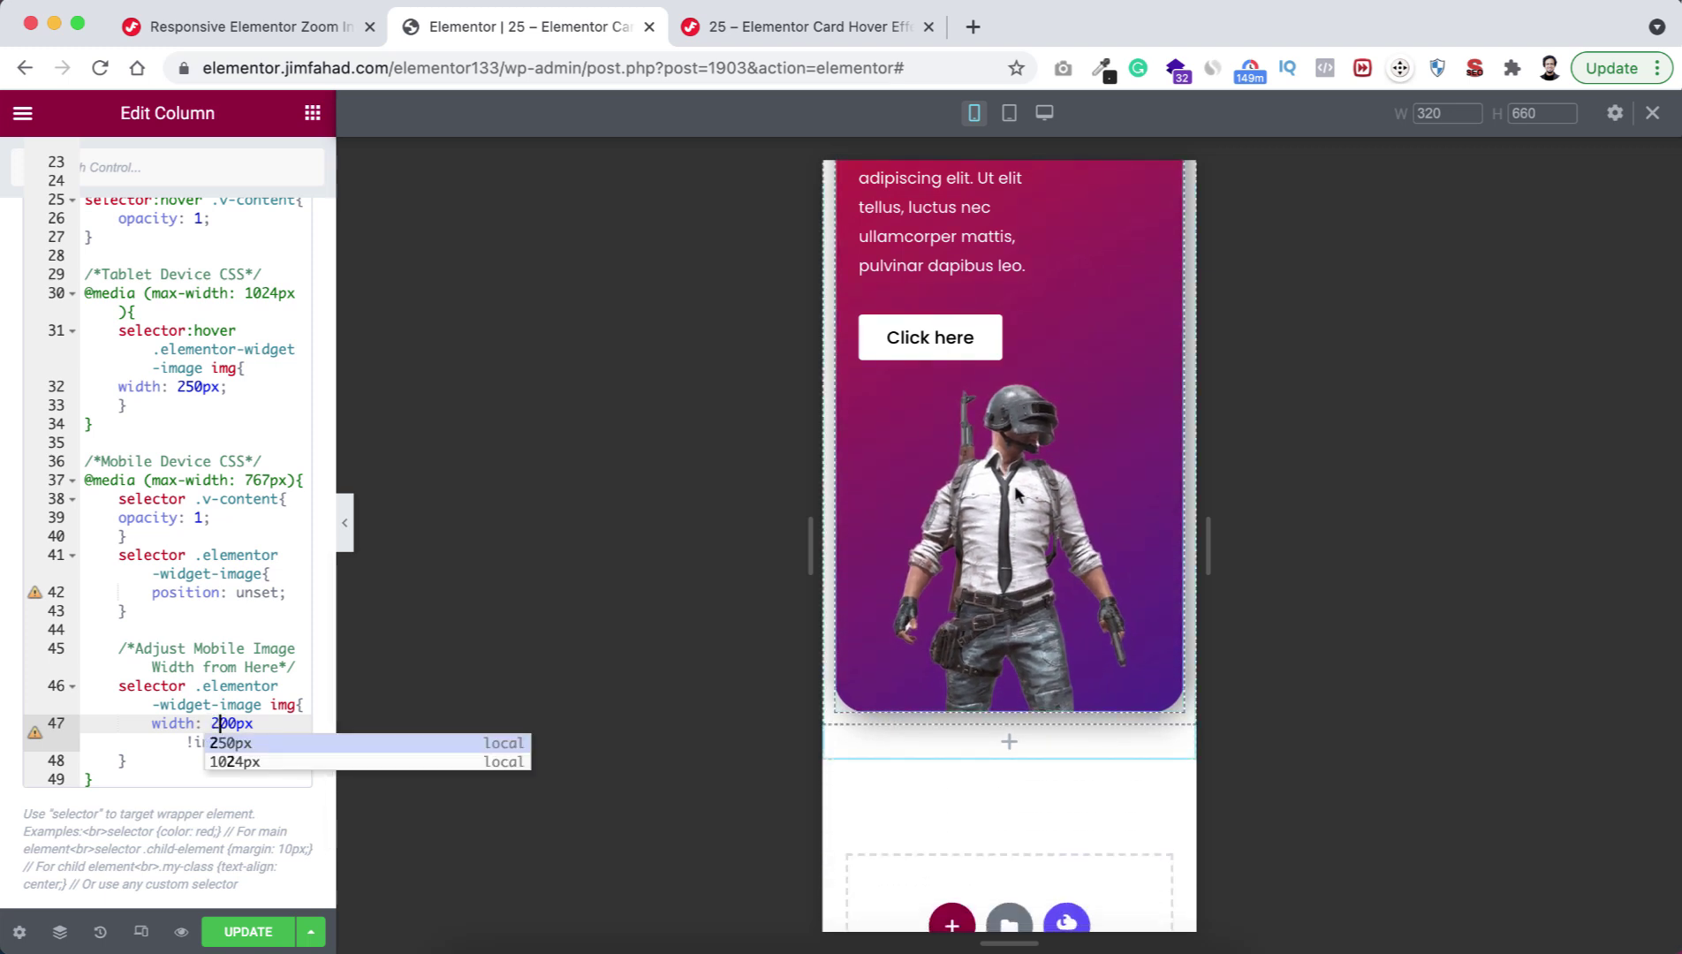
pyautogui.scroll(3, 913, 297)
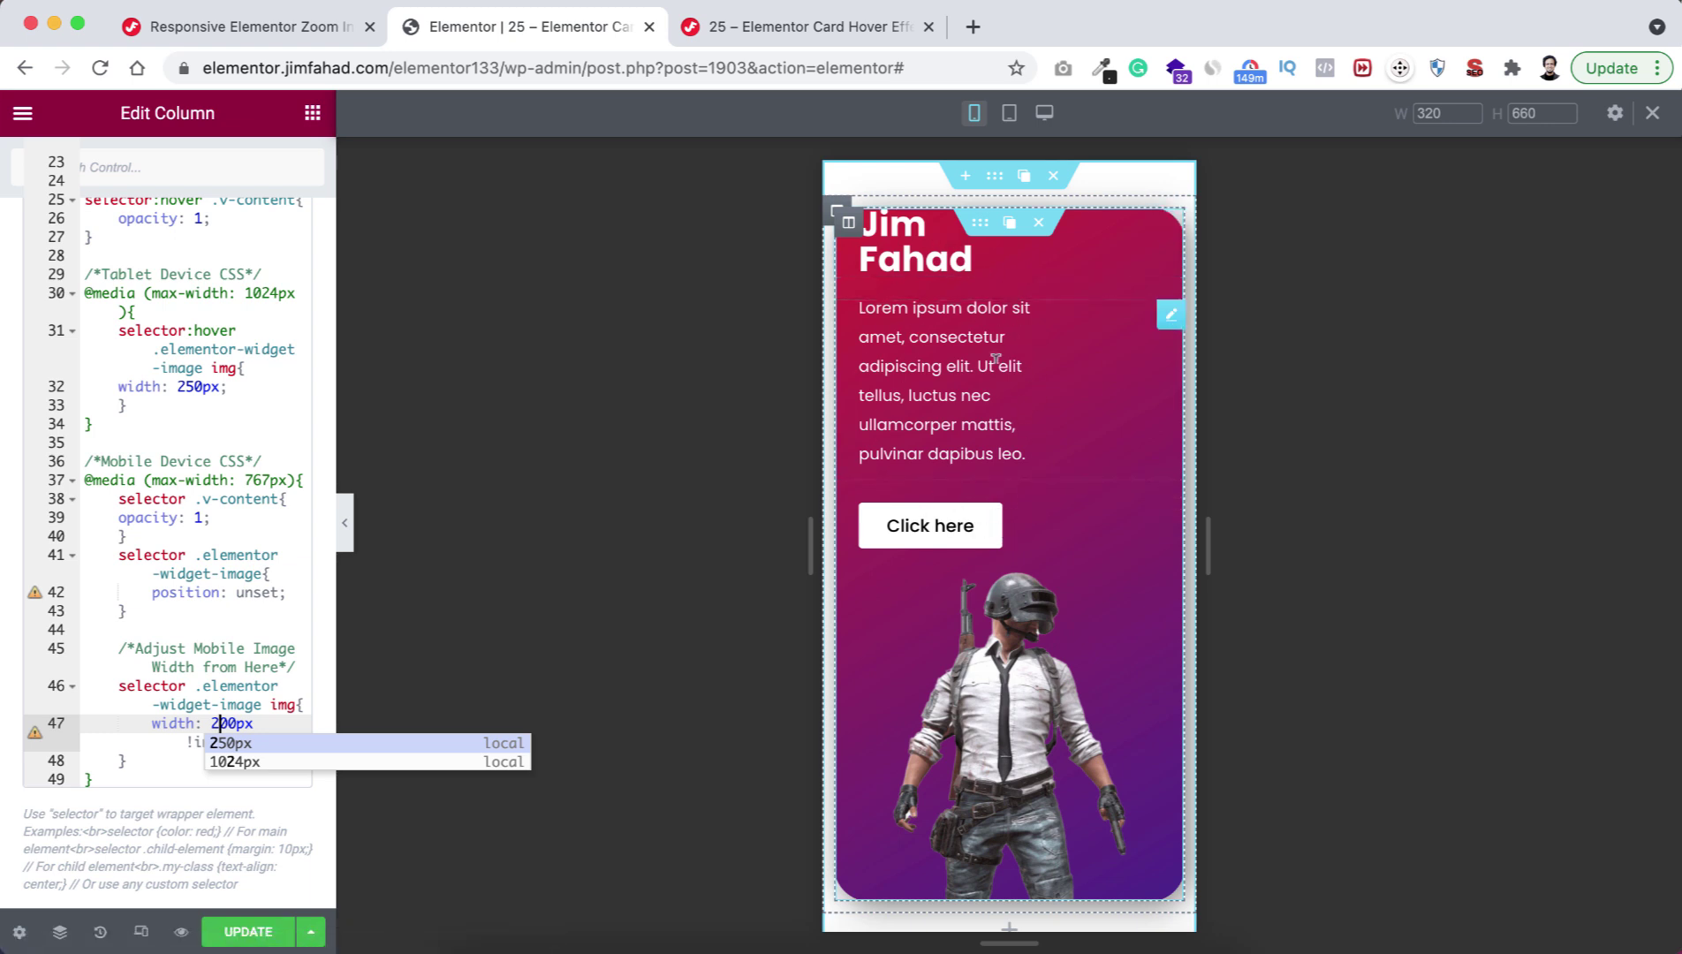
pyautogui.click(926, 252)
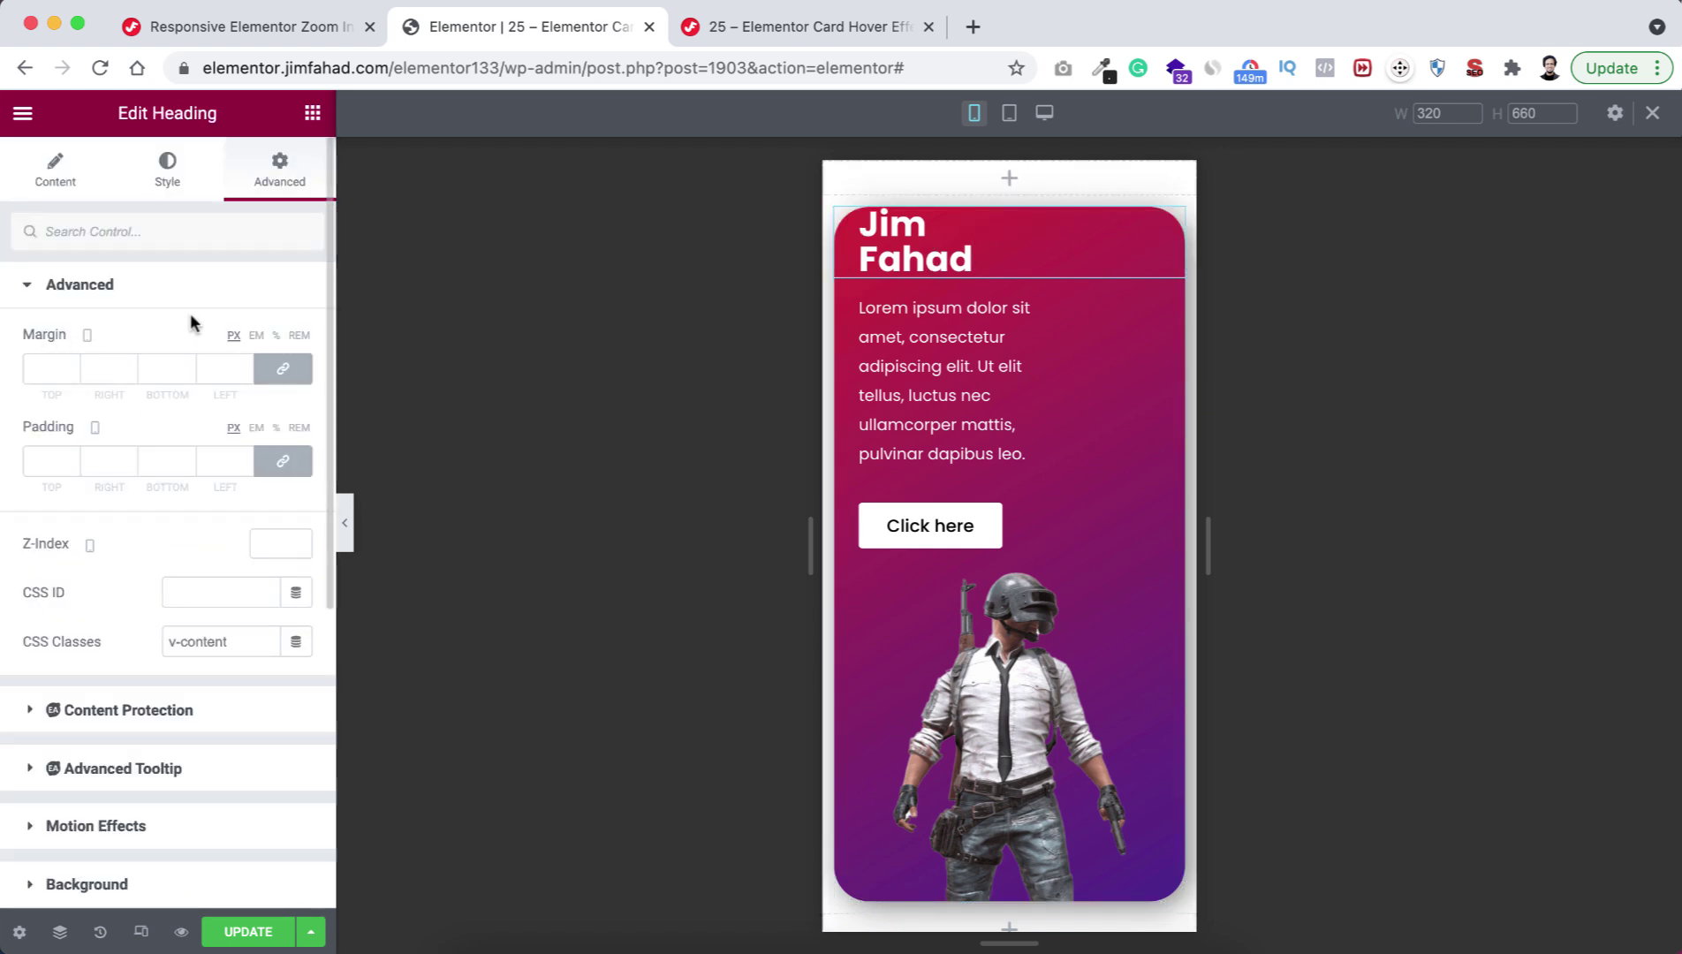
pyautogui.click(283, 372)
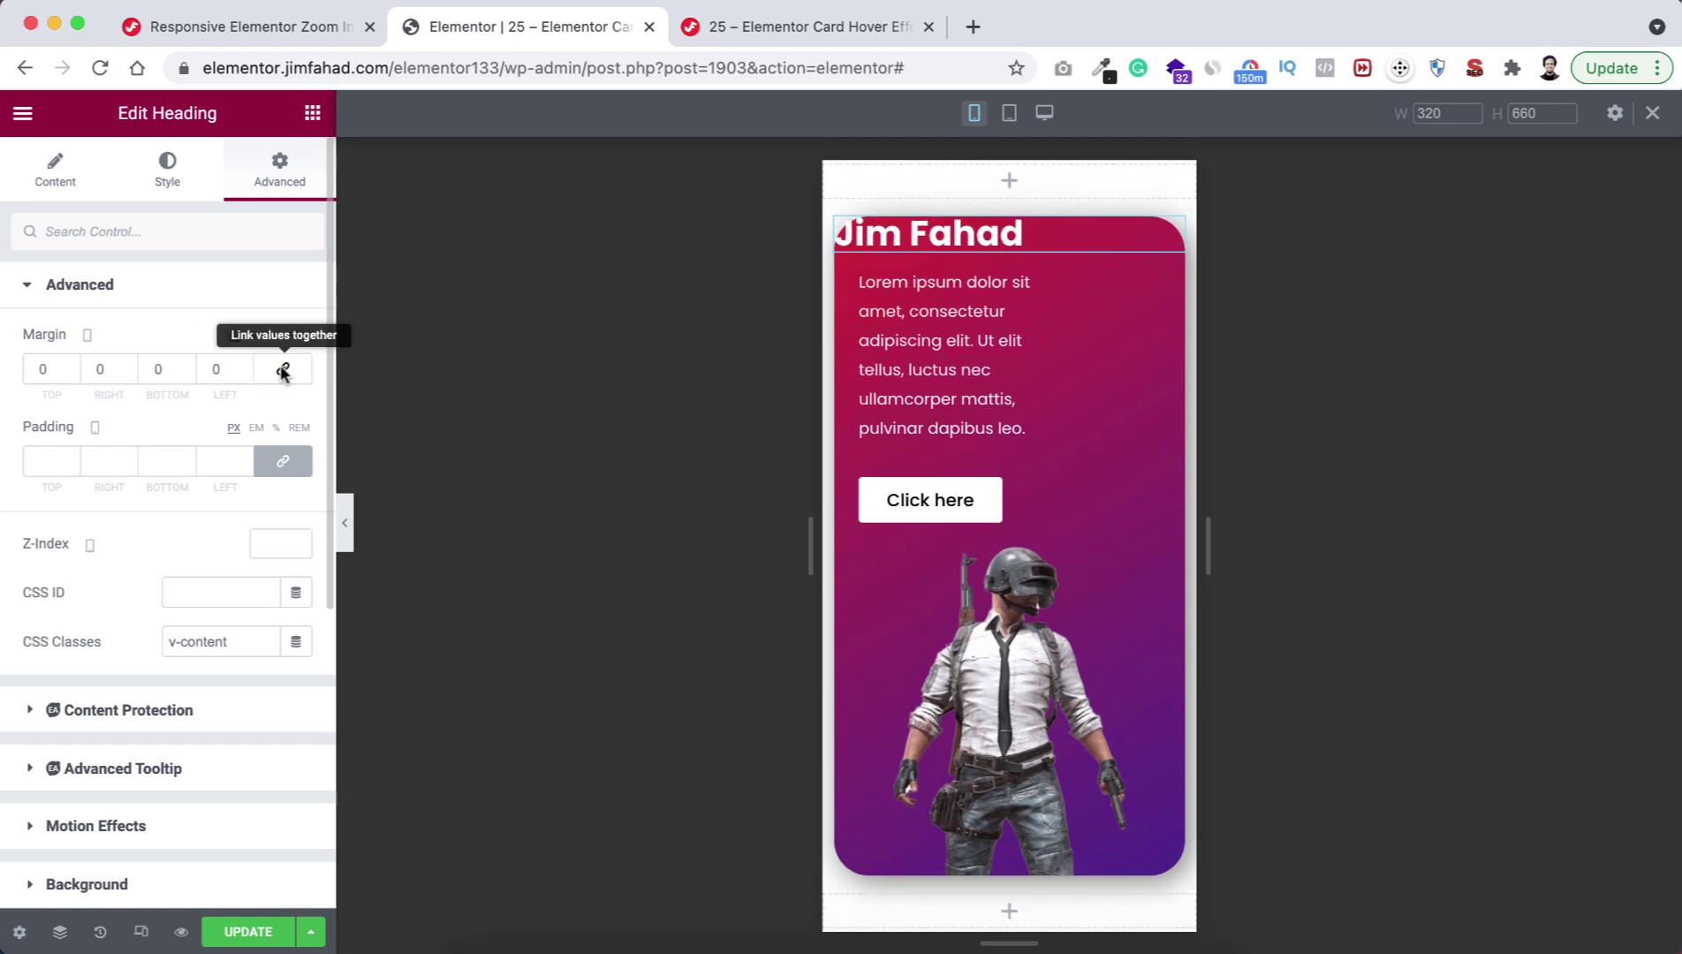
pyautogui.click(58, 177)
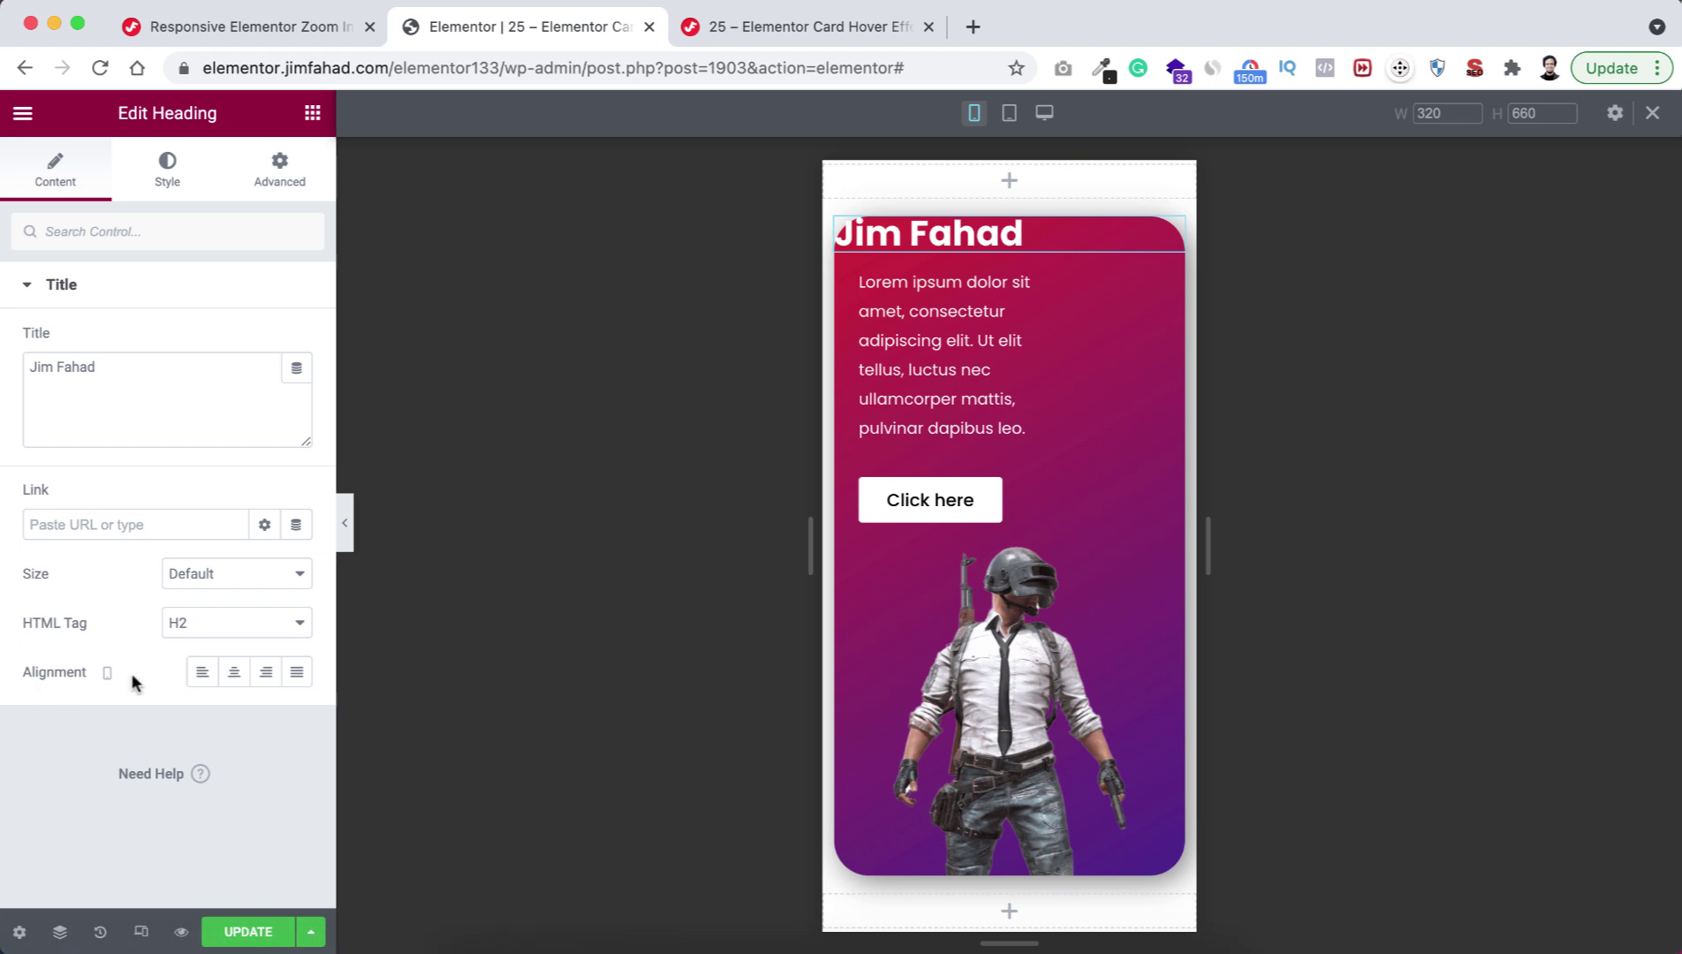
pyautogui.click(234, 673)
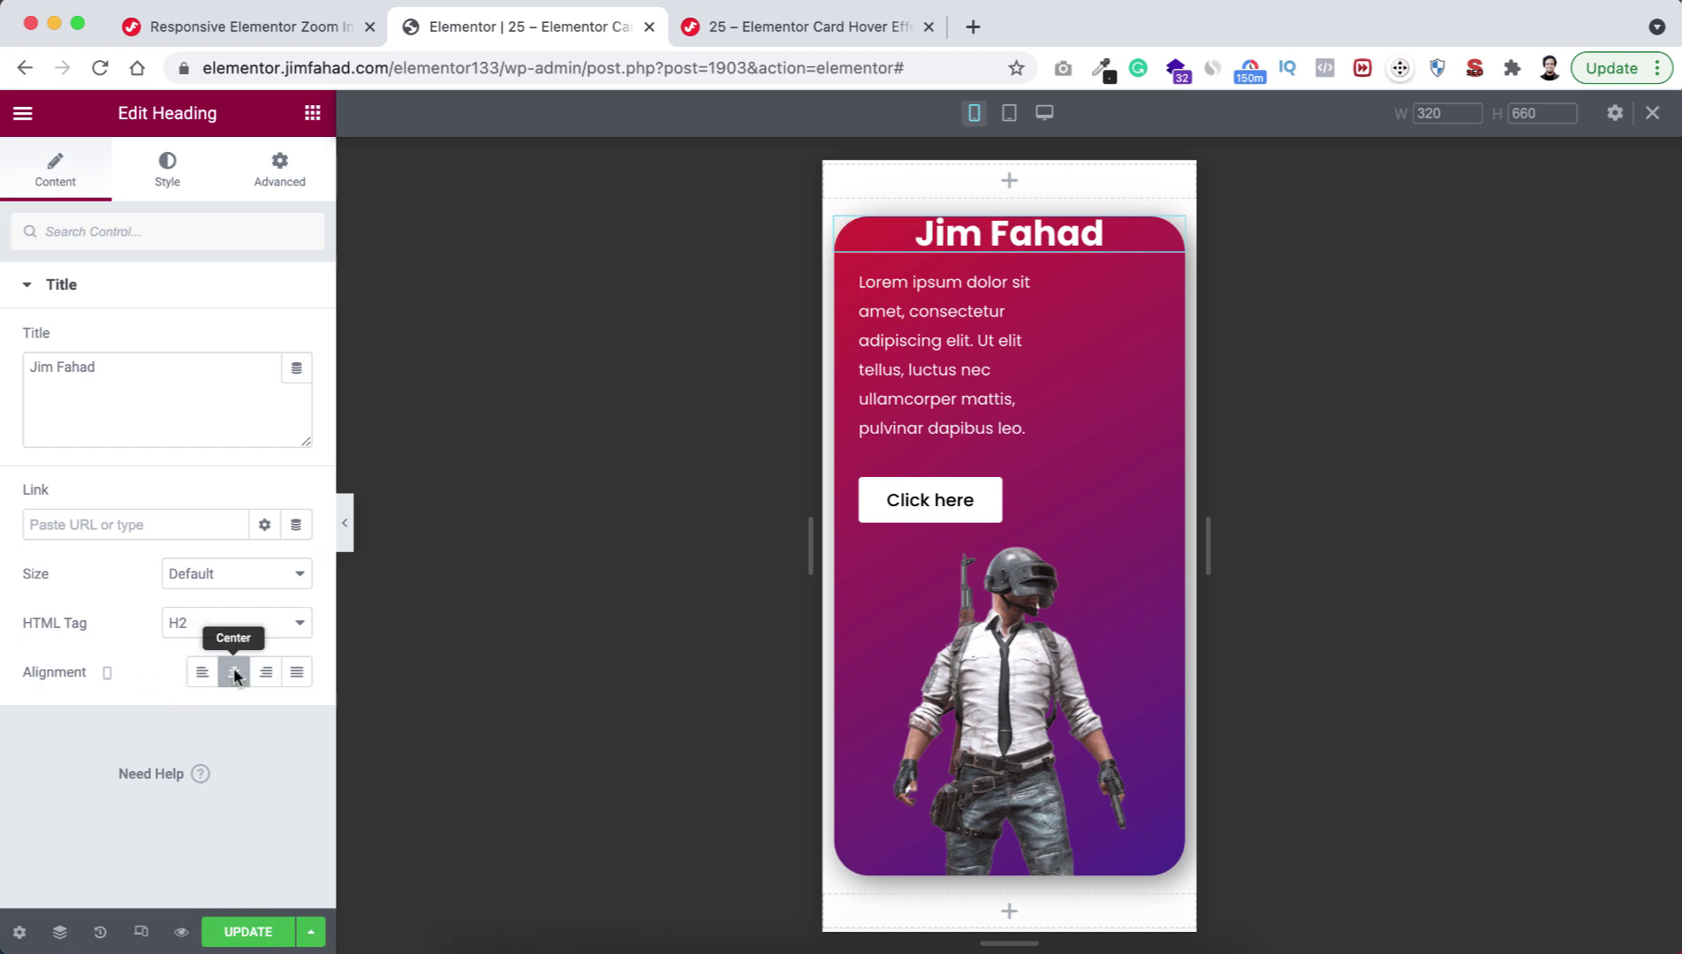
# Zero the lorem ipsum paragraph's margins and center its text on mobile.
pyautogui.click(938, 359)
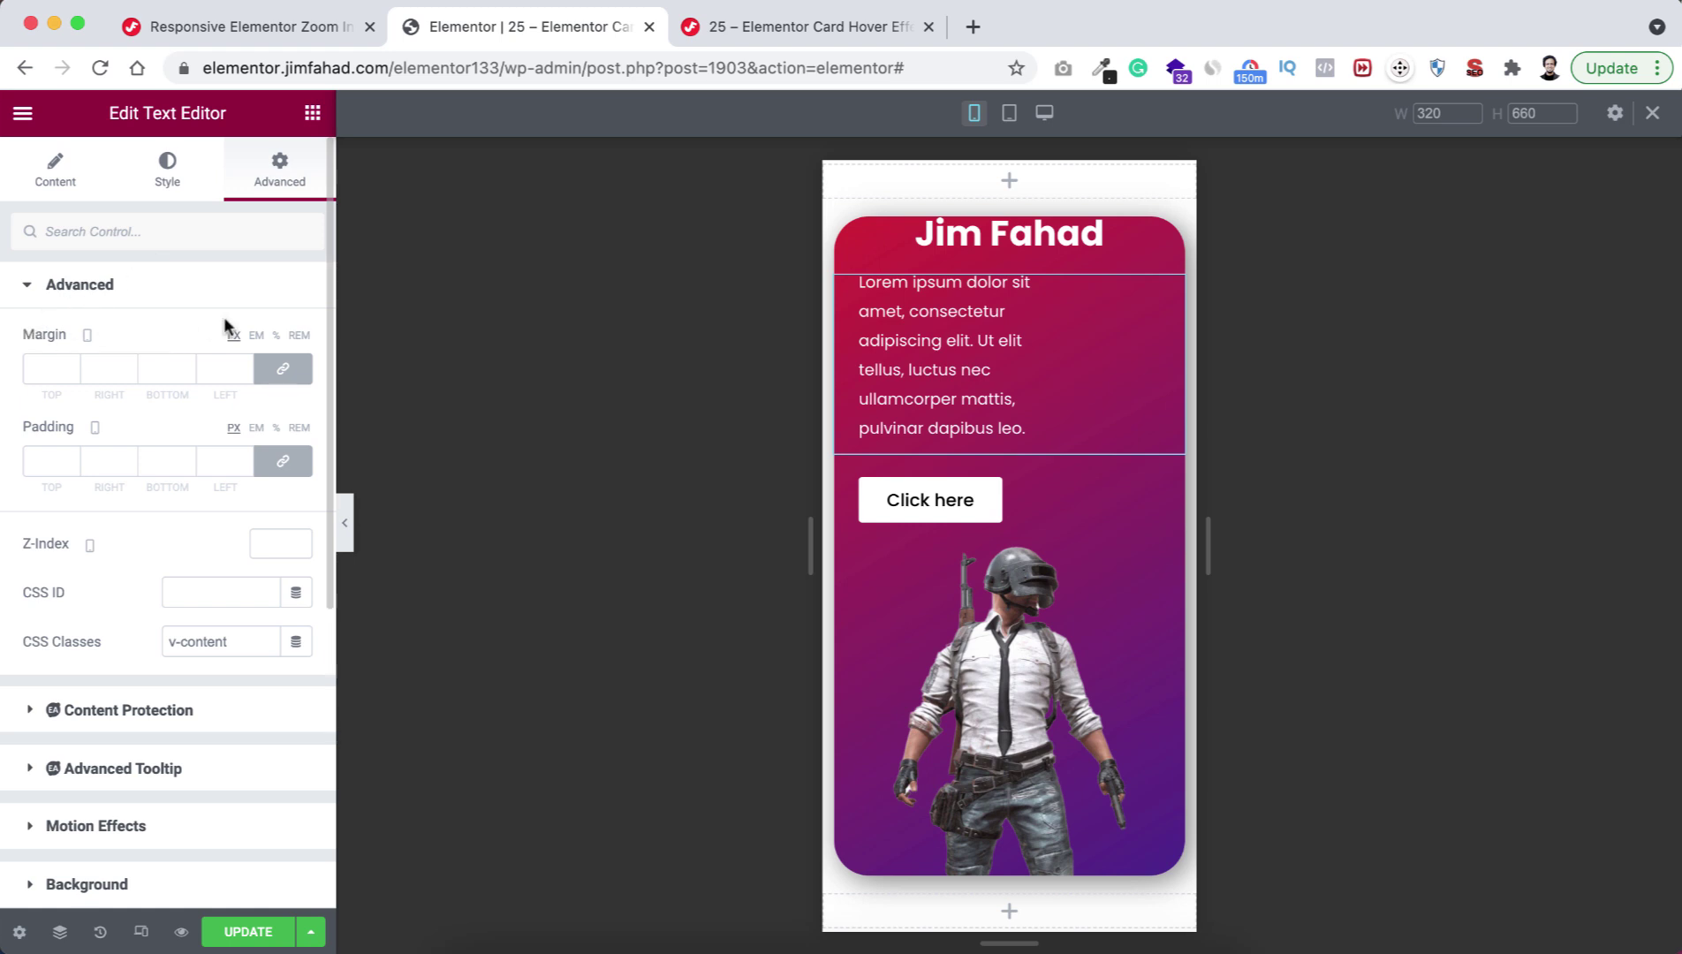
pyautogui.click(283, 369)
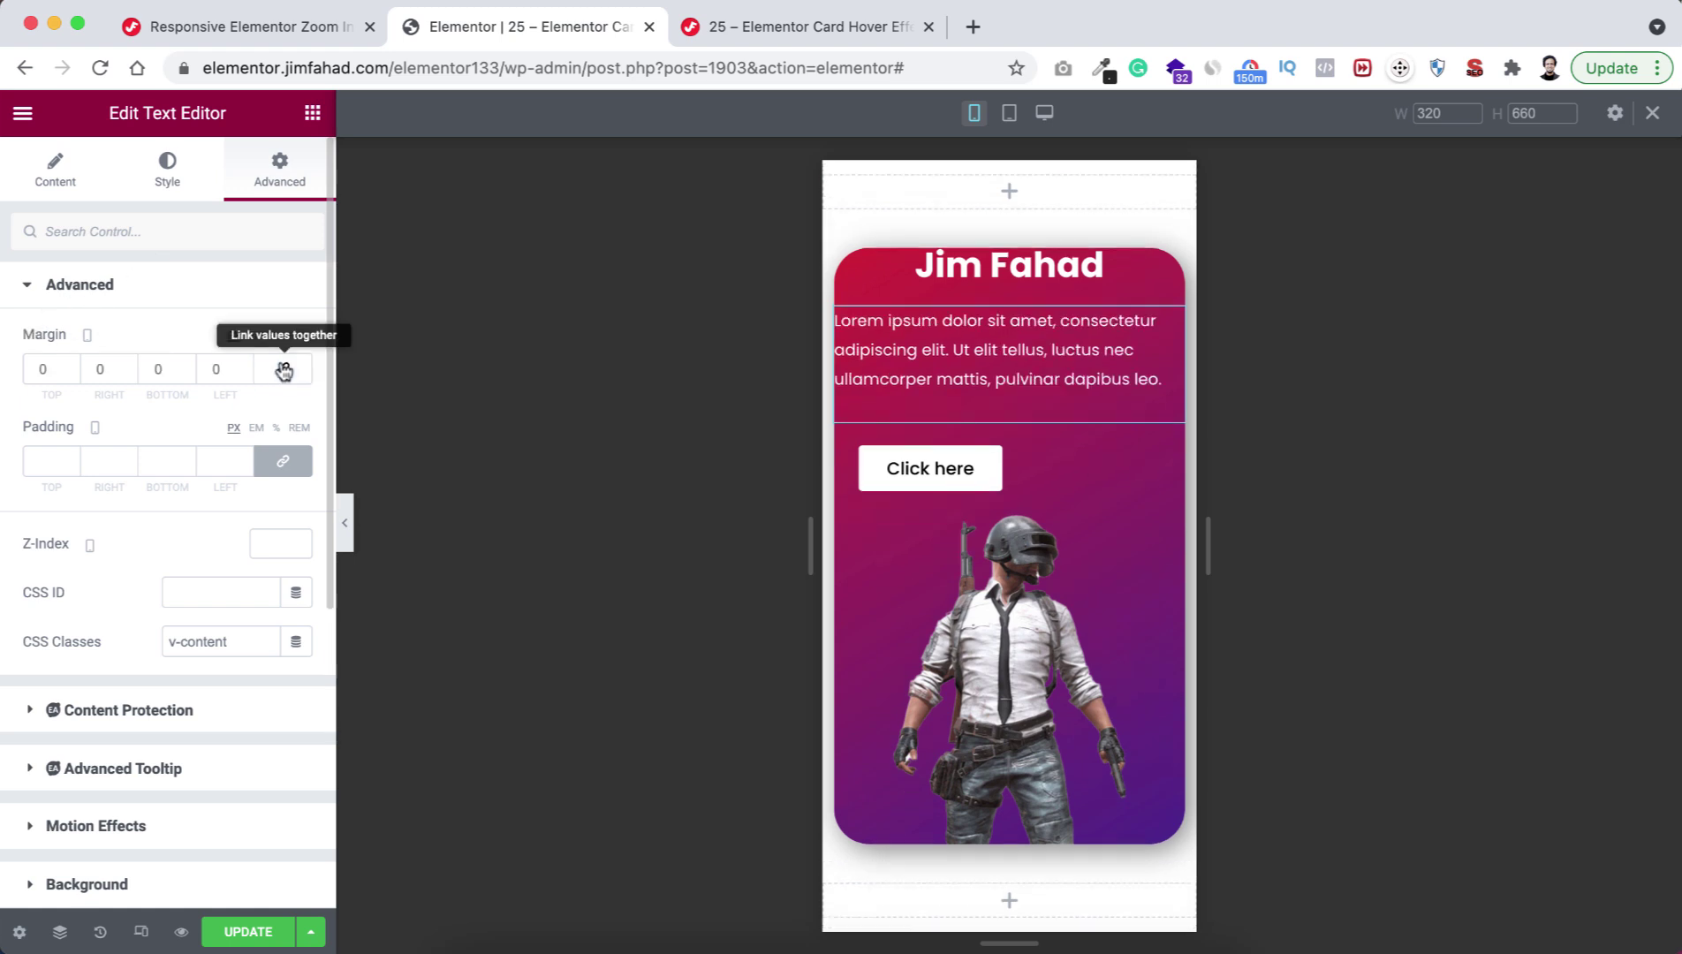
pyautogui.click(167, 177)
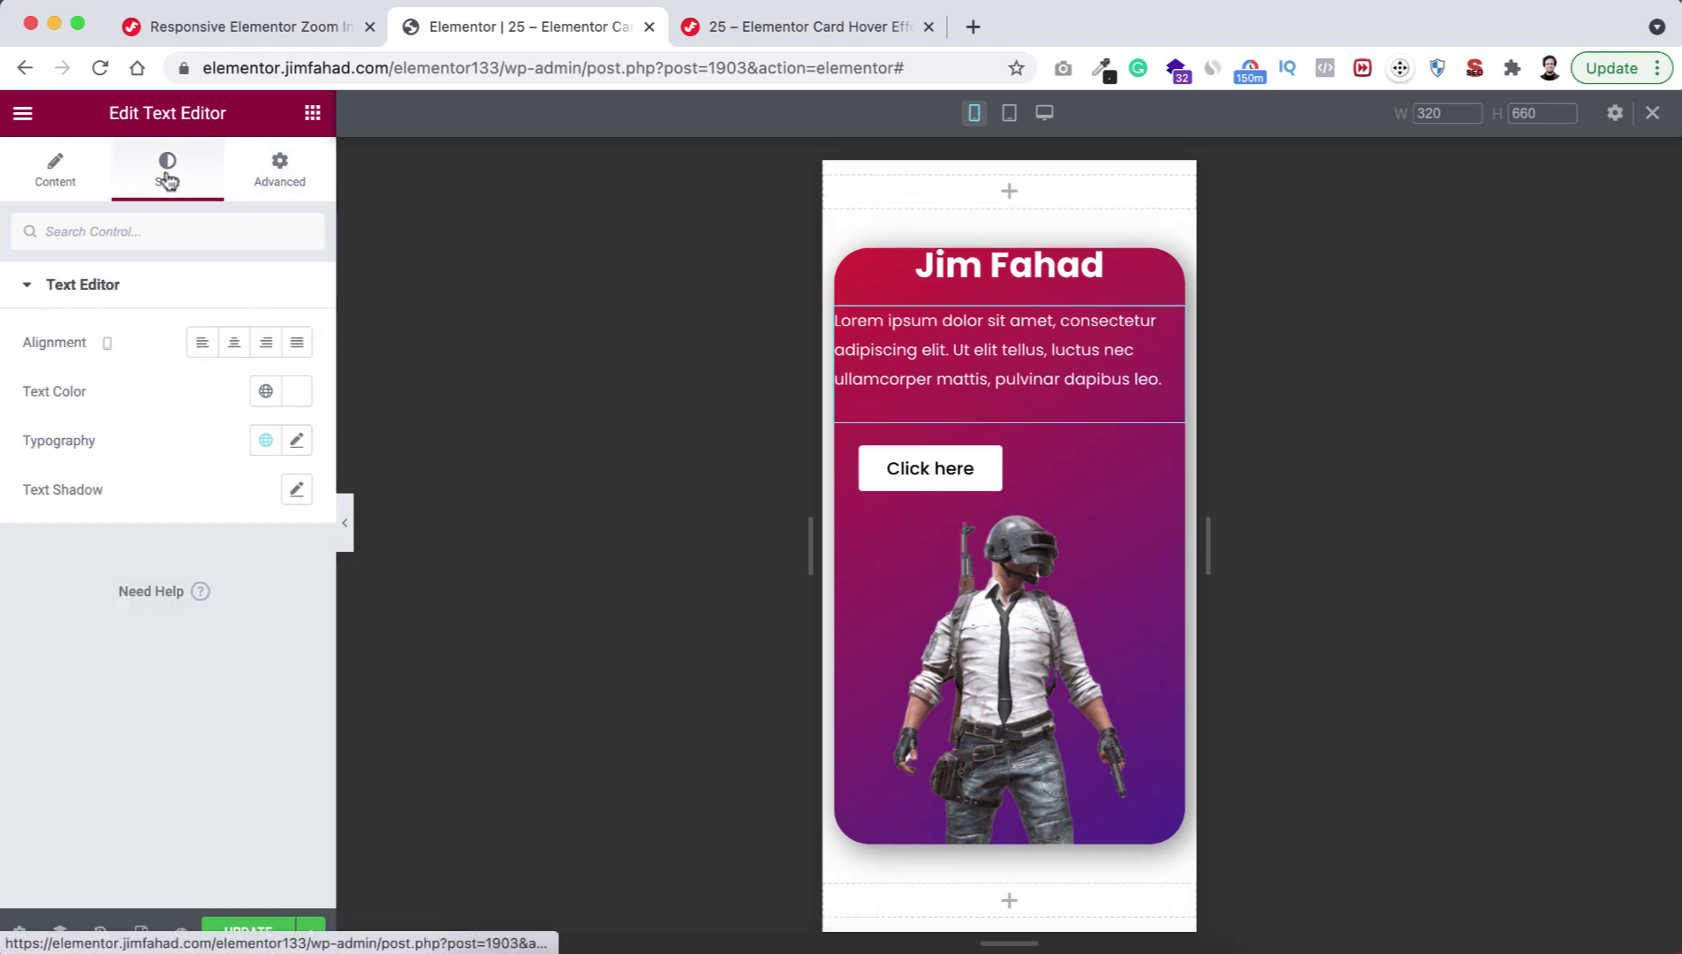
pyautogui.click(235, 351)
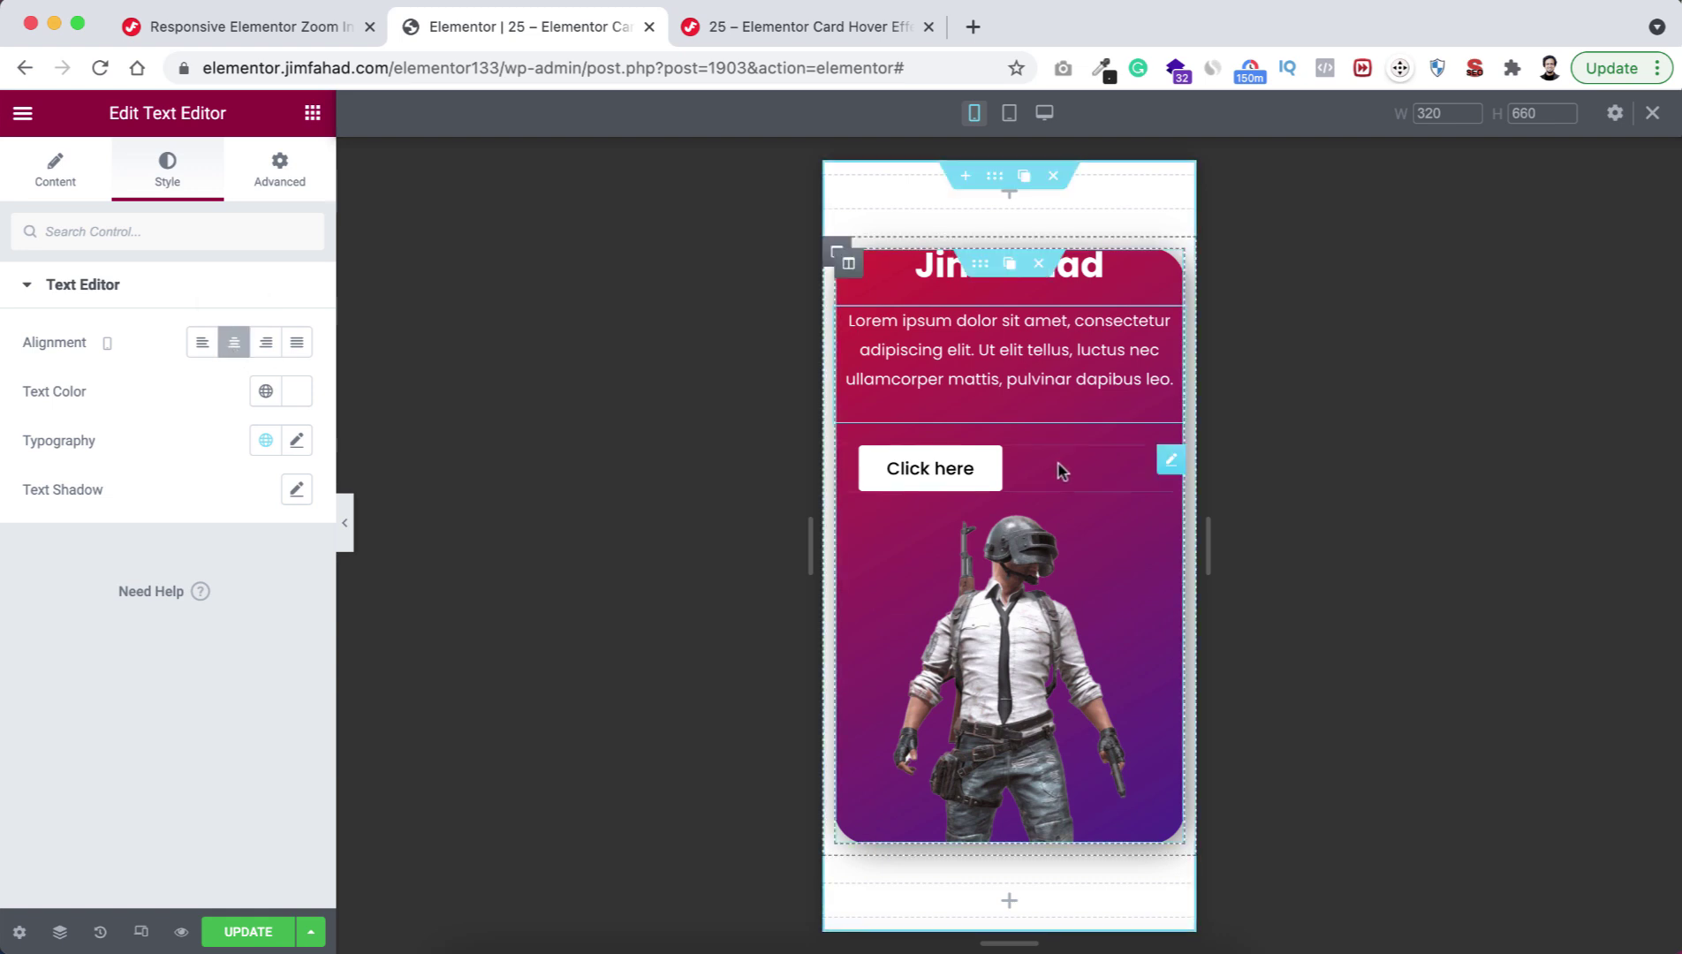
# Zero the Click here button's margins and center it in the card.
pyautogui.click(1061, 471)
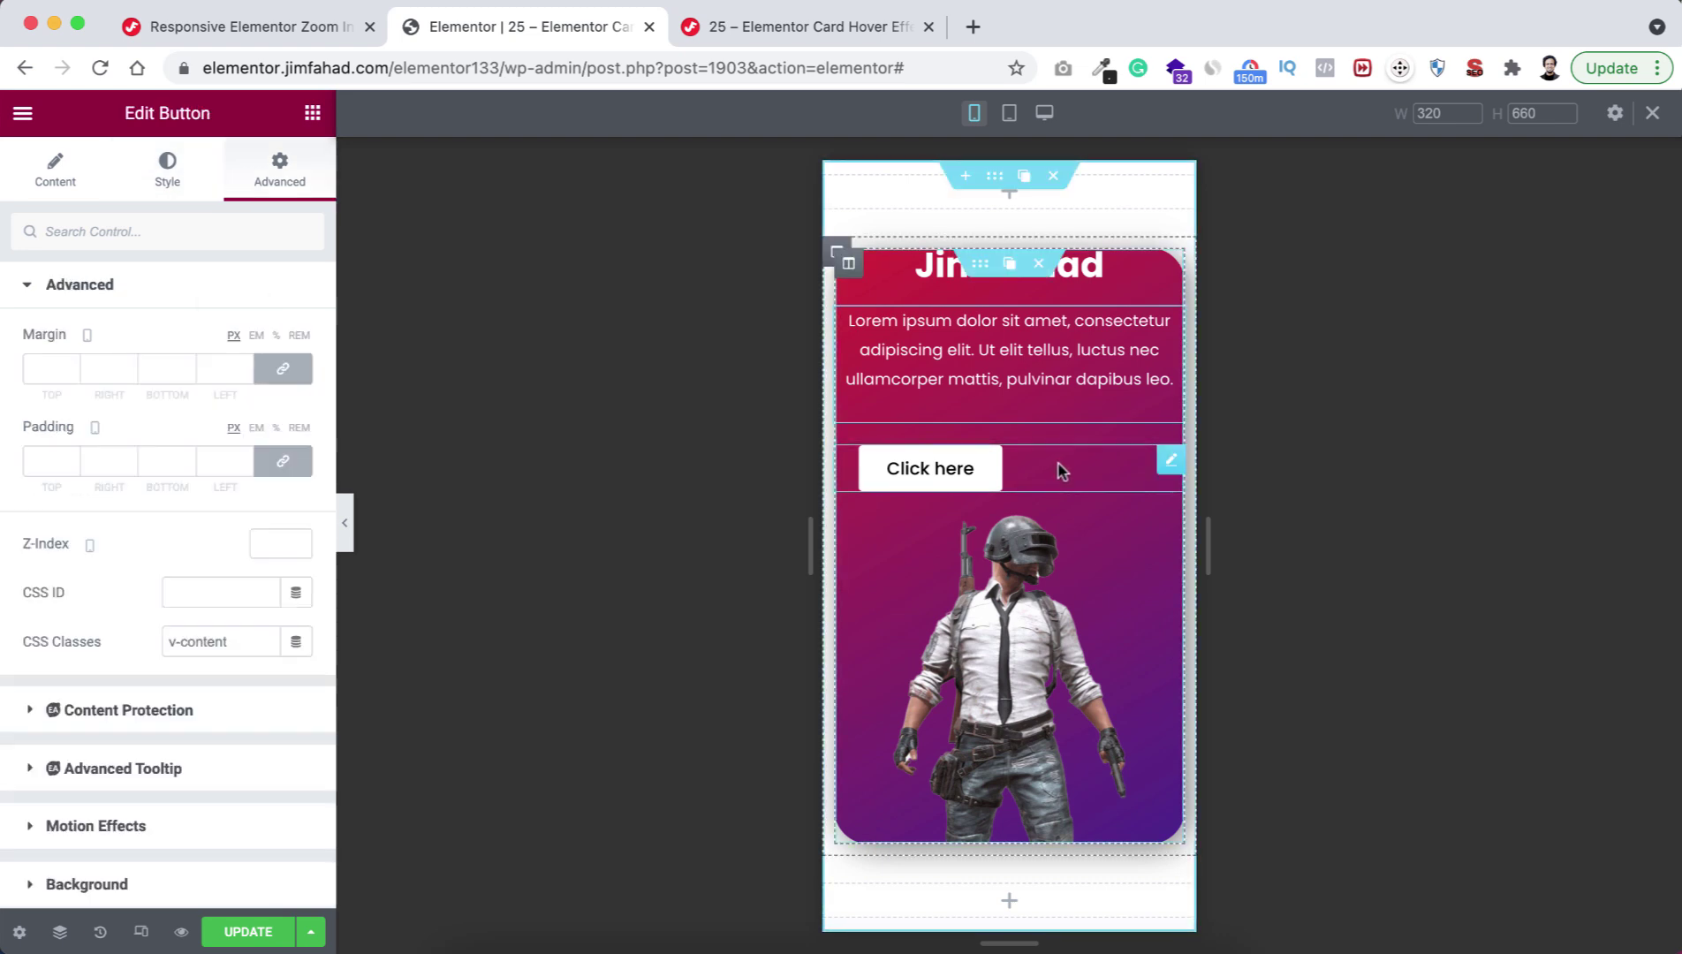
pyautogui.click(291, 369)
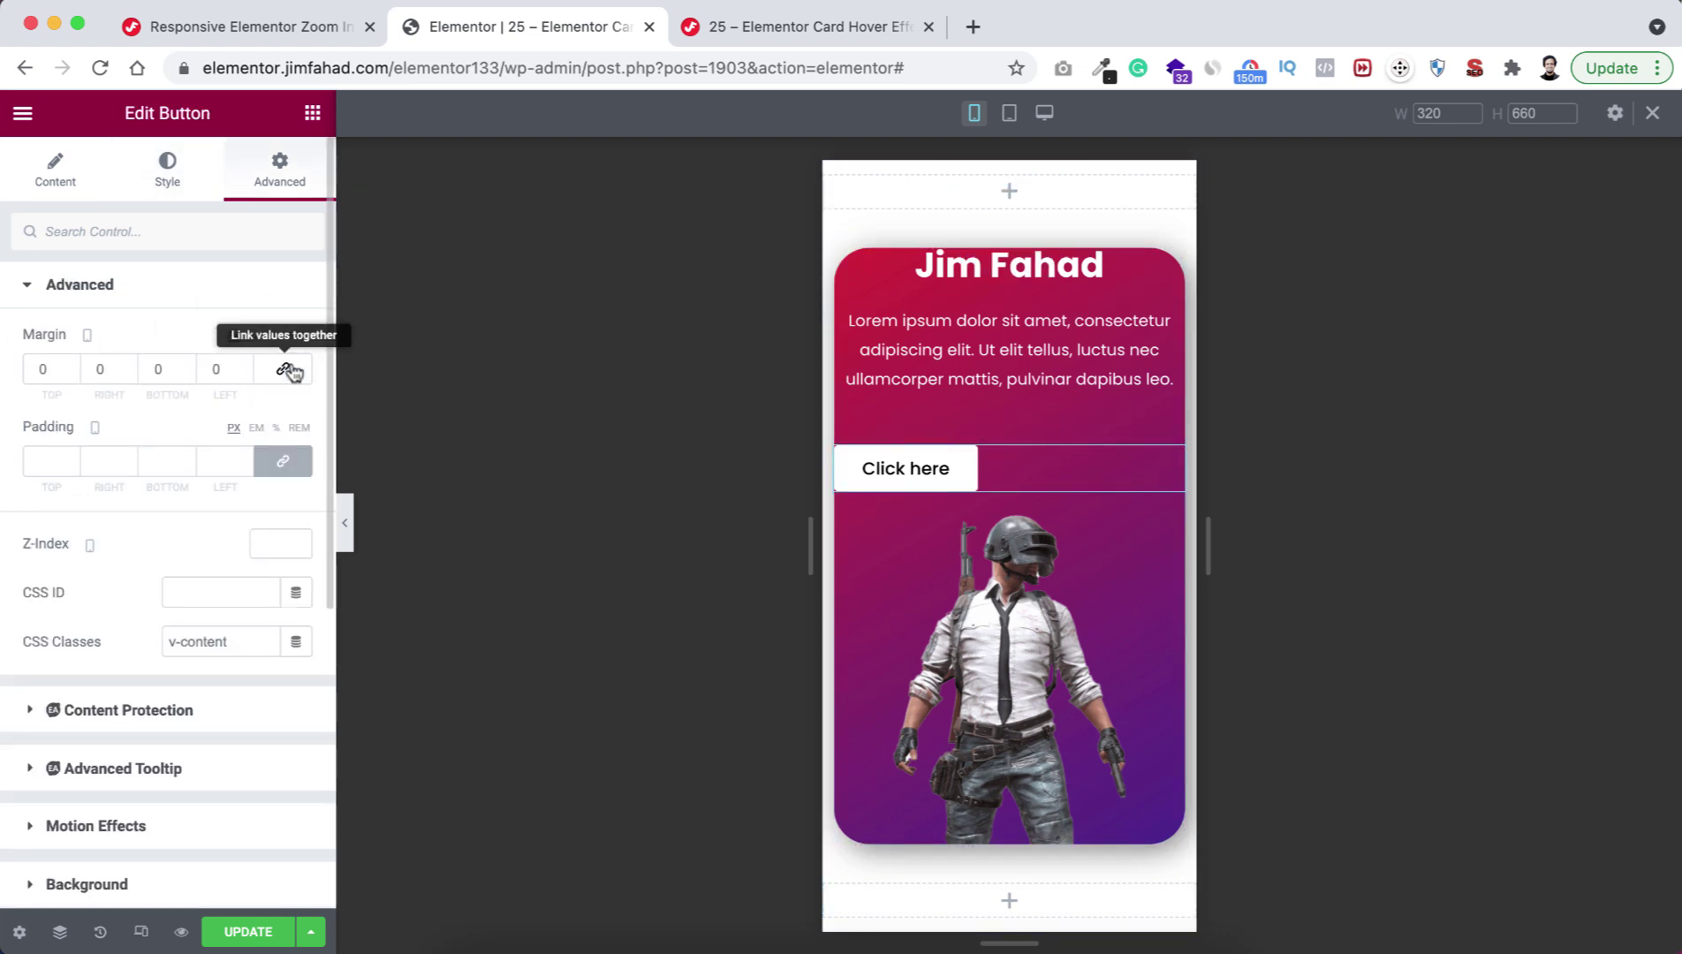
pyautogui.click(59, 177)
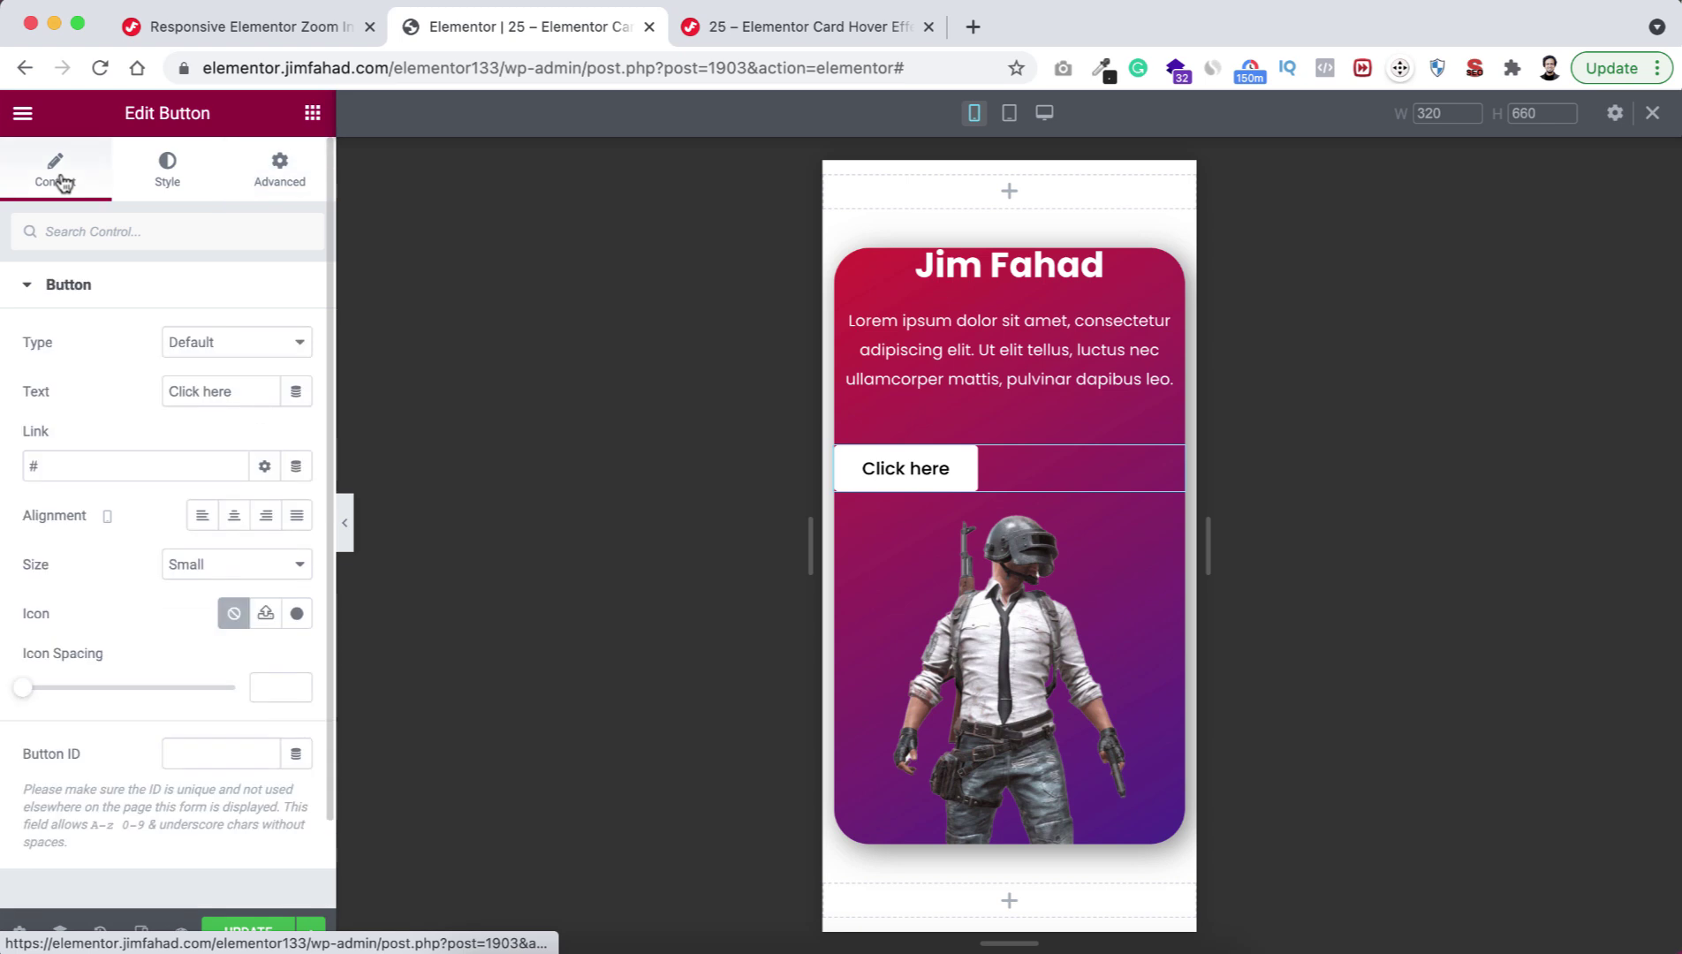
pyautogui.click(235, 514)
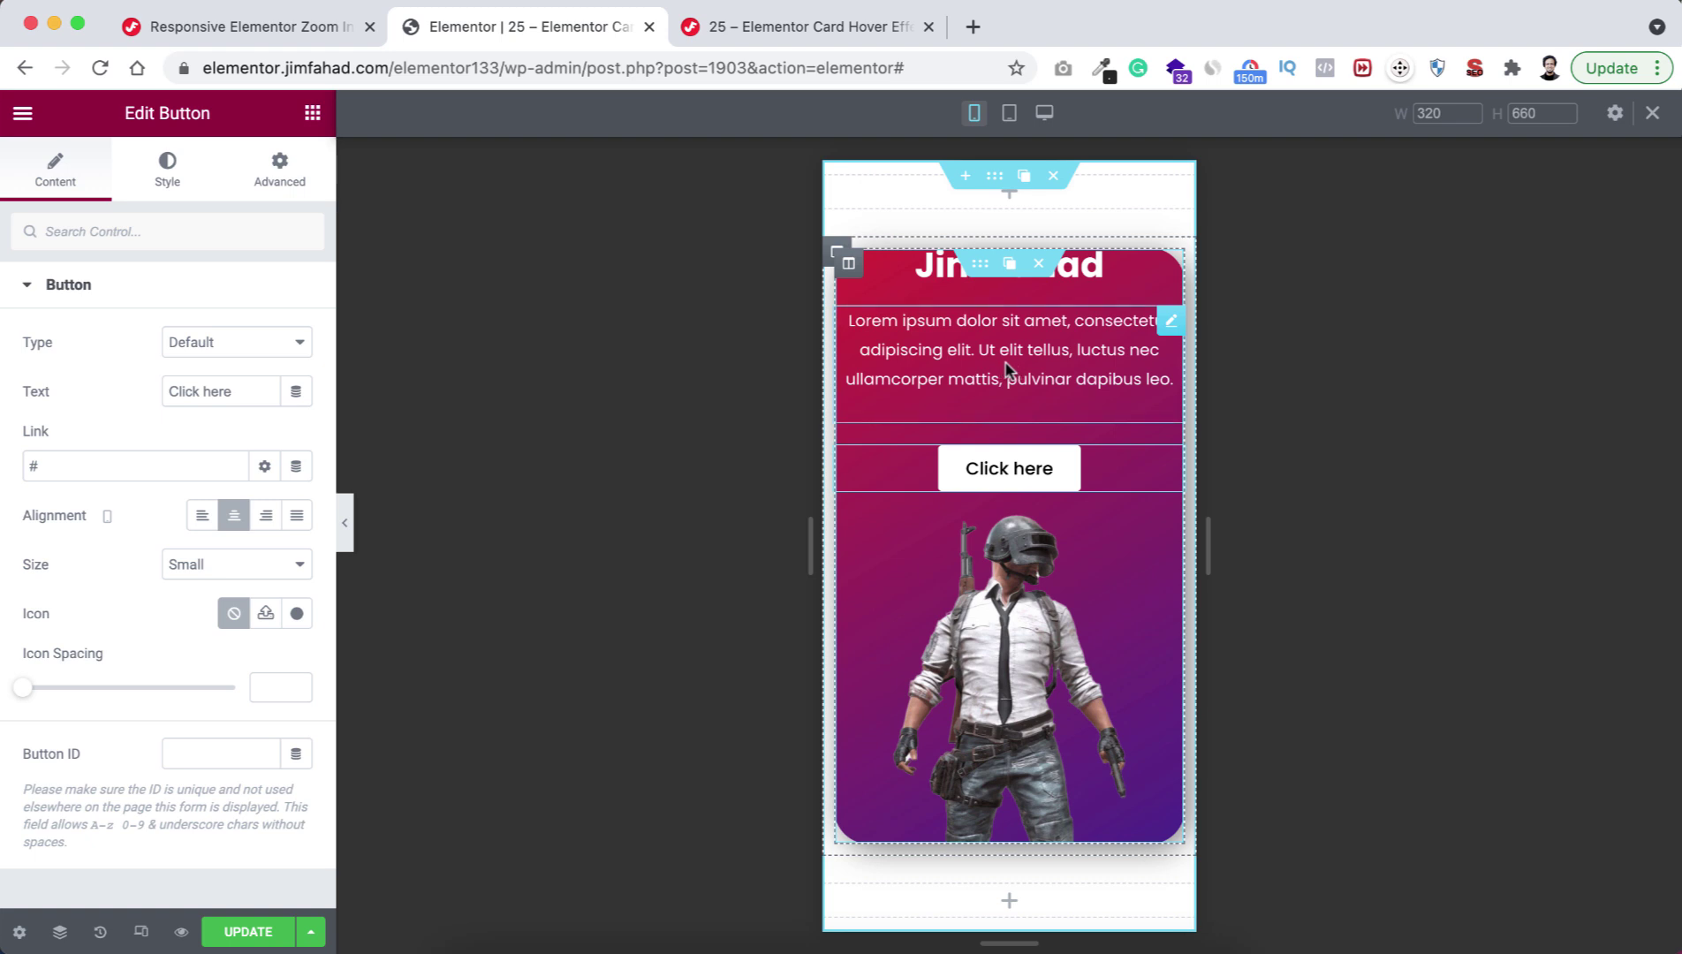
pyautogui.click(972, 349)
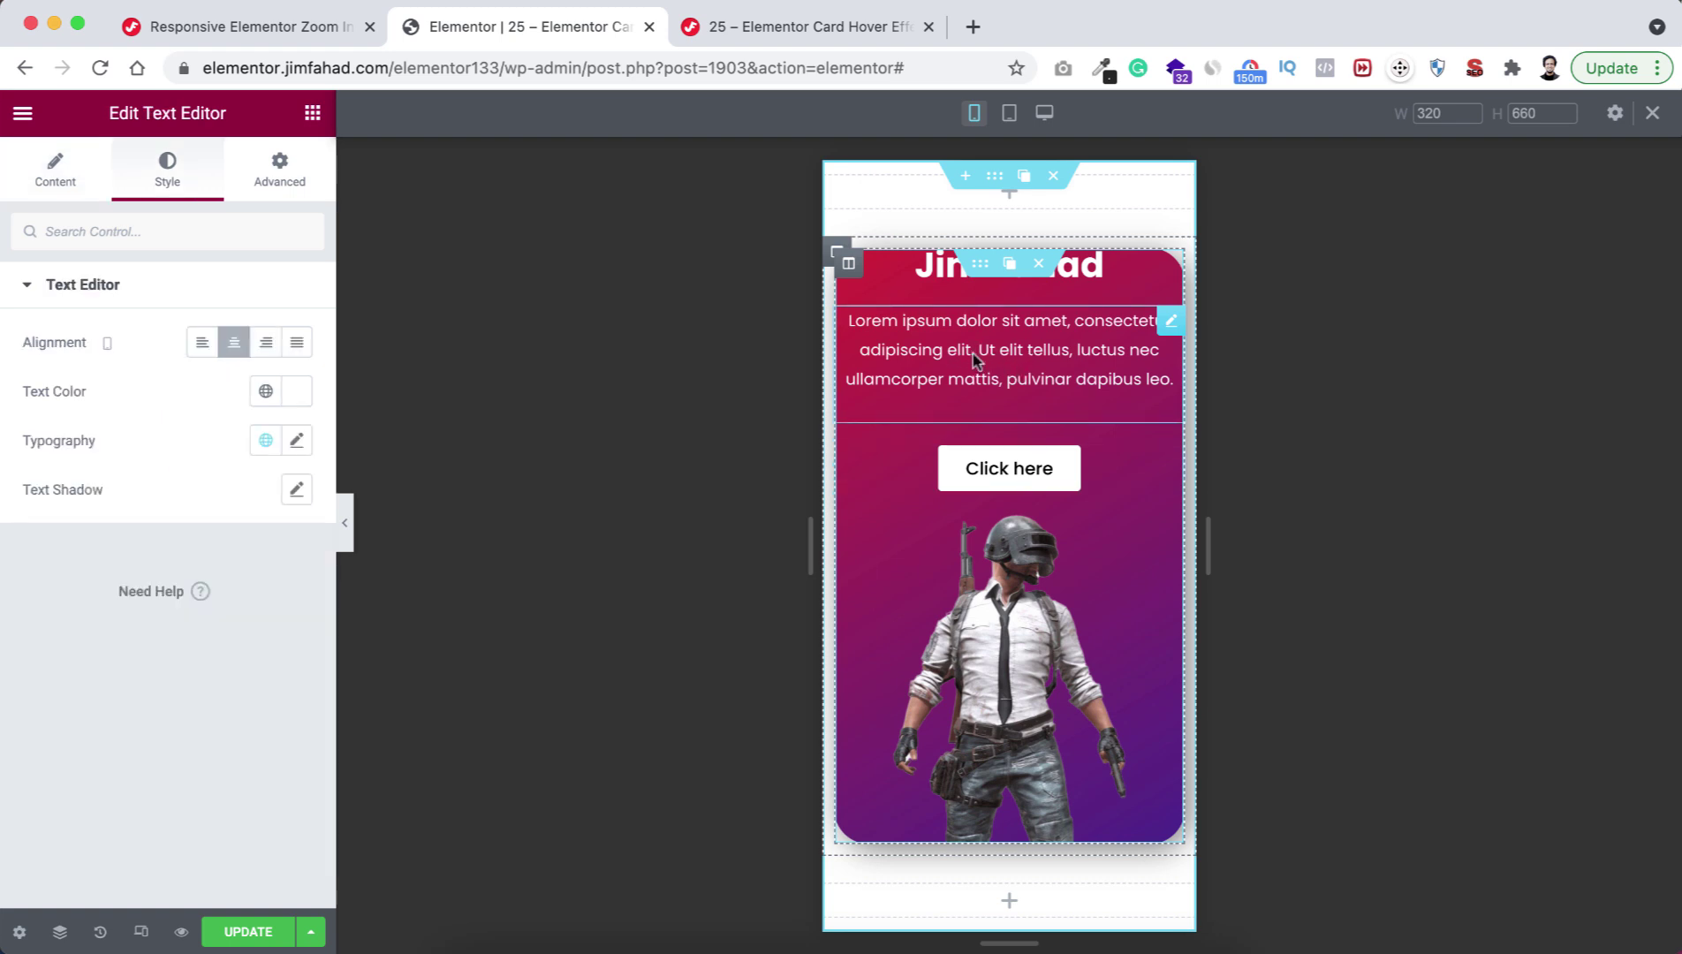
# Set the paragraph's mobile margin to -10 top and -25 bottom.
pyautogui.click(274, 173)
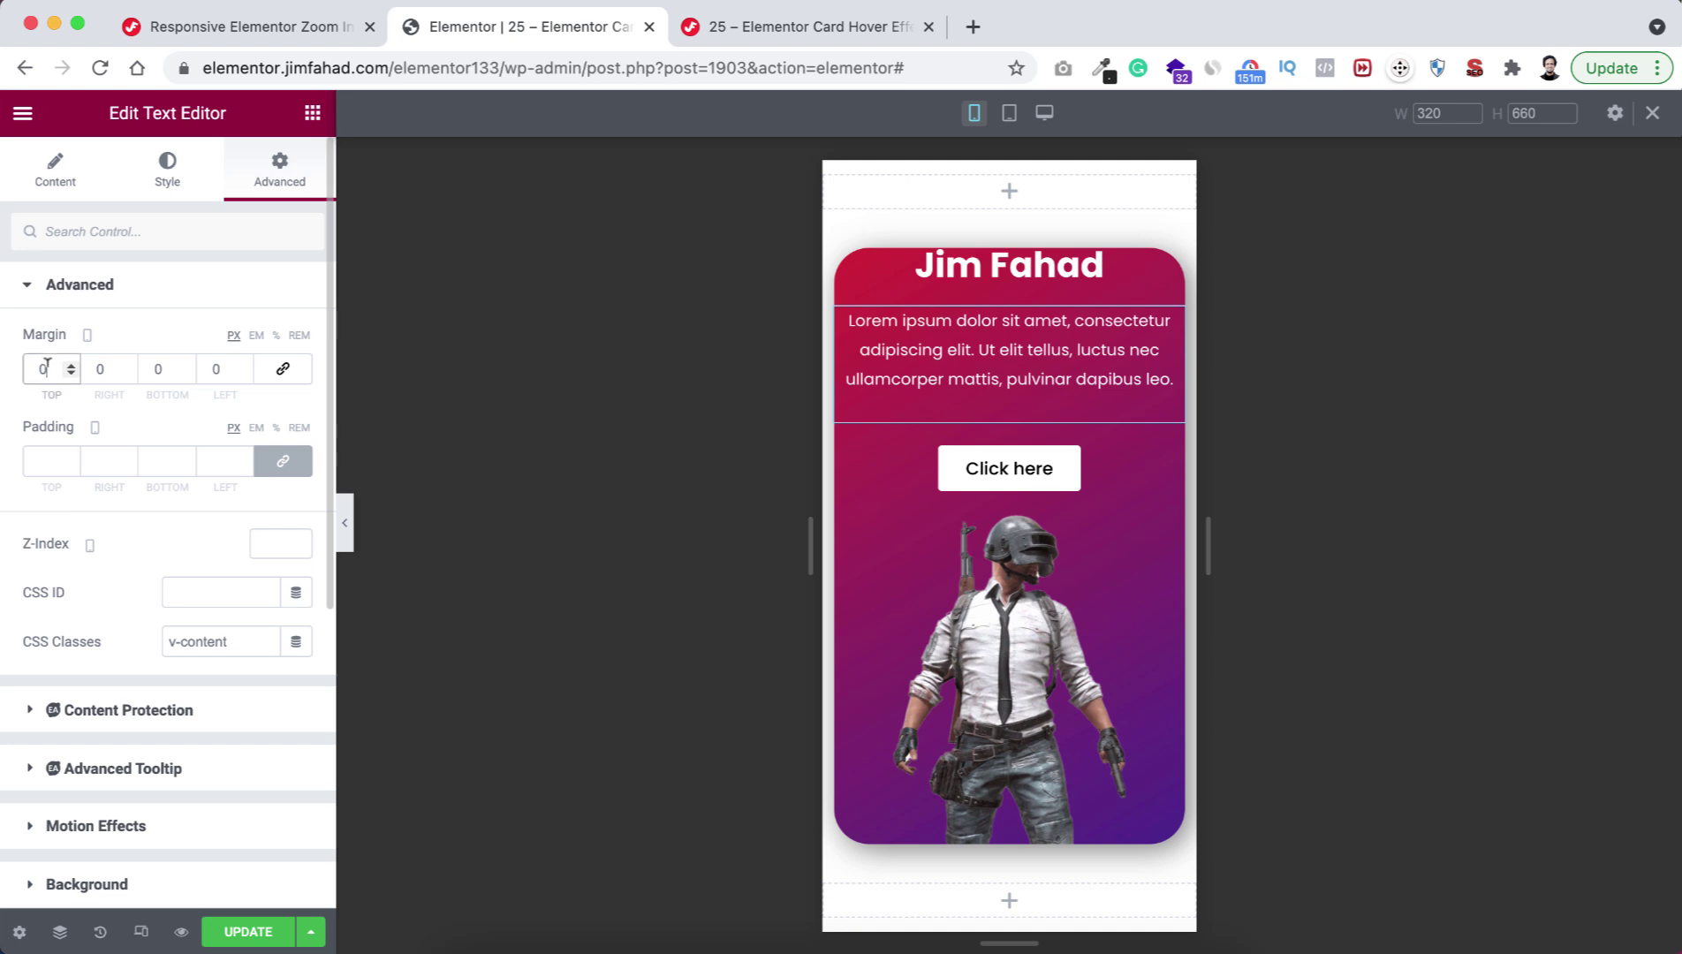
pyautogui.doubleClick(47, 366)
pyautogui.write('-1')
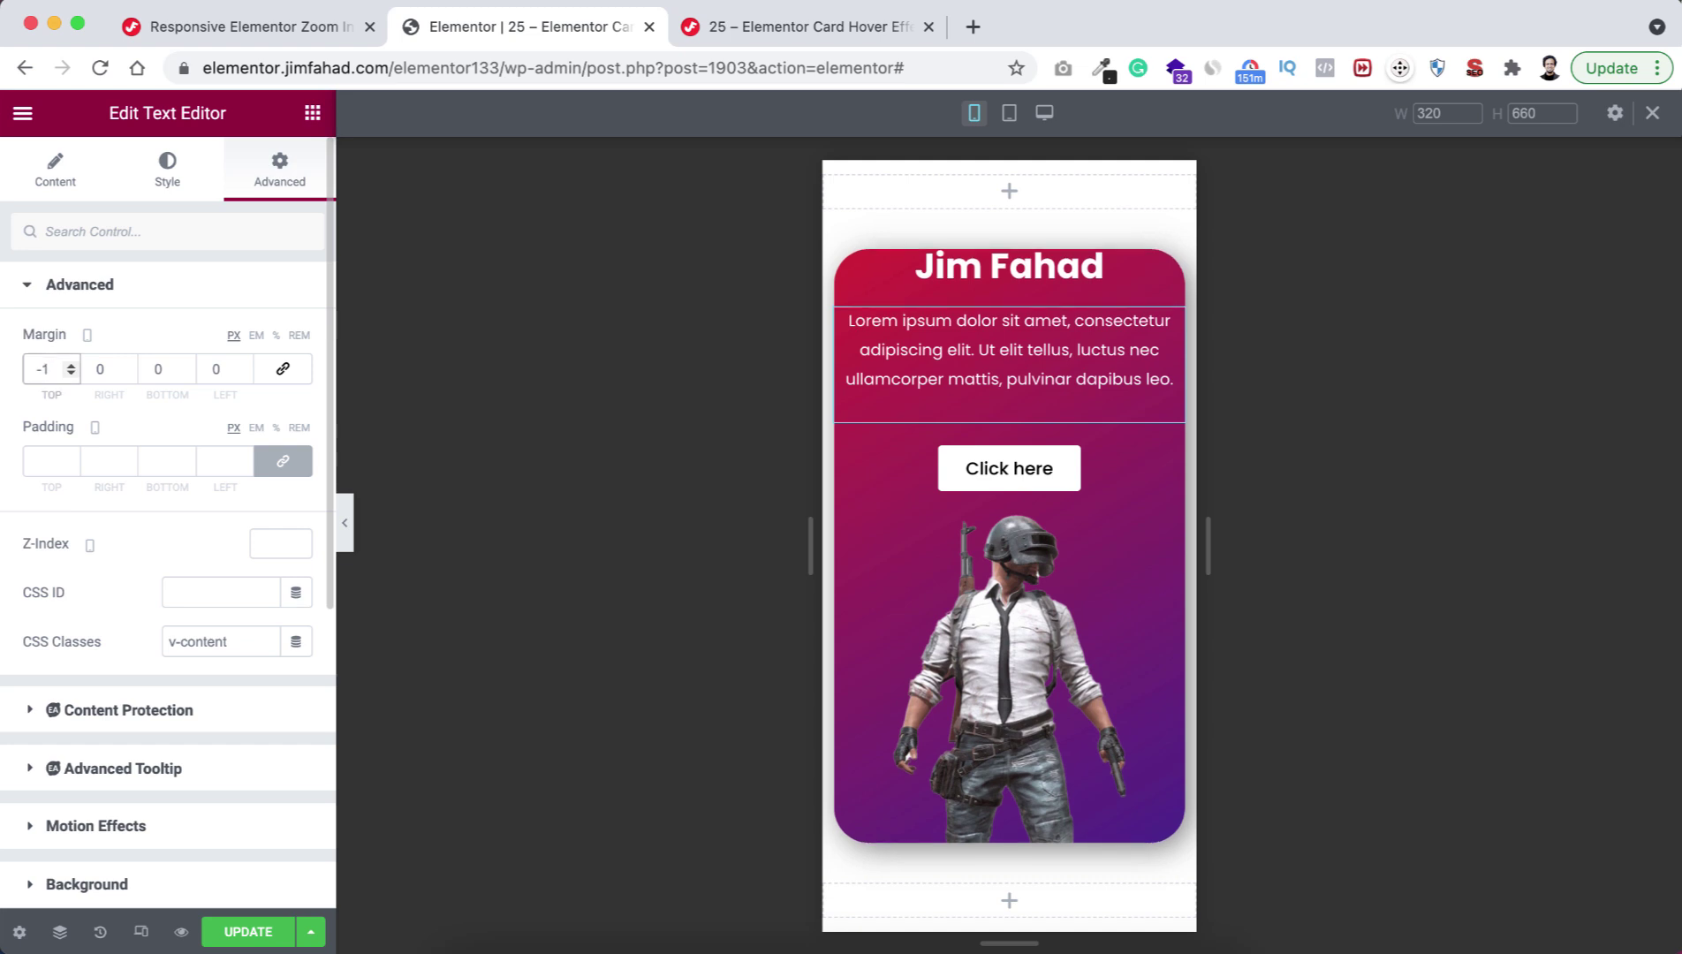
pyautogui.write('0')
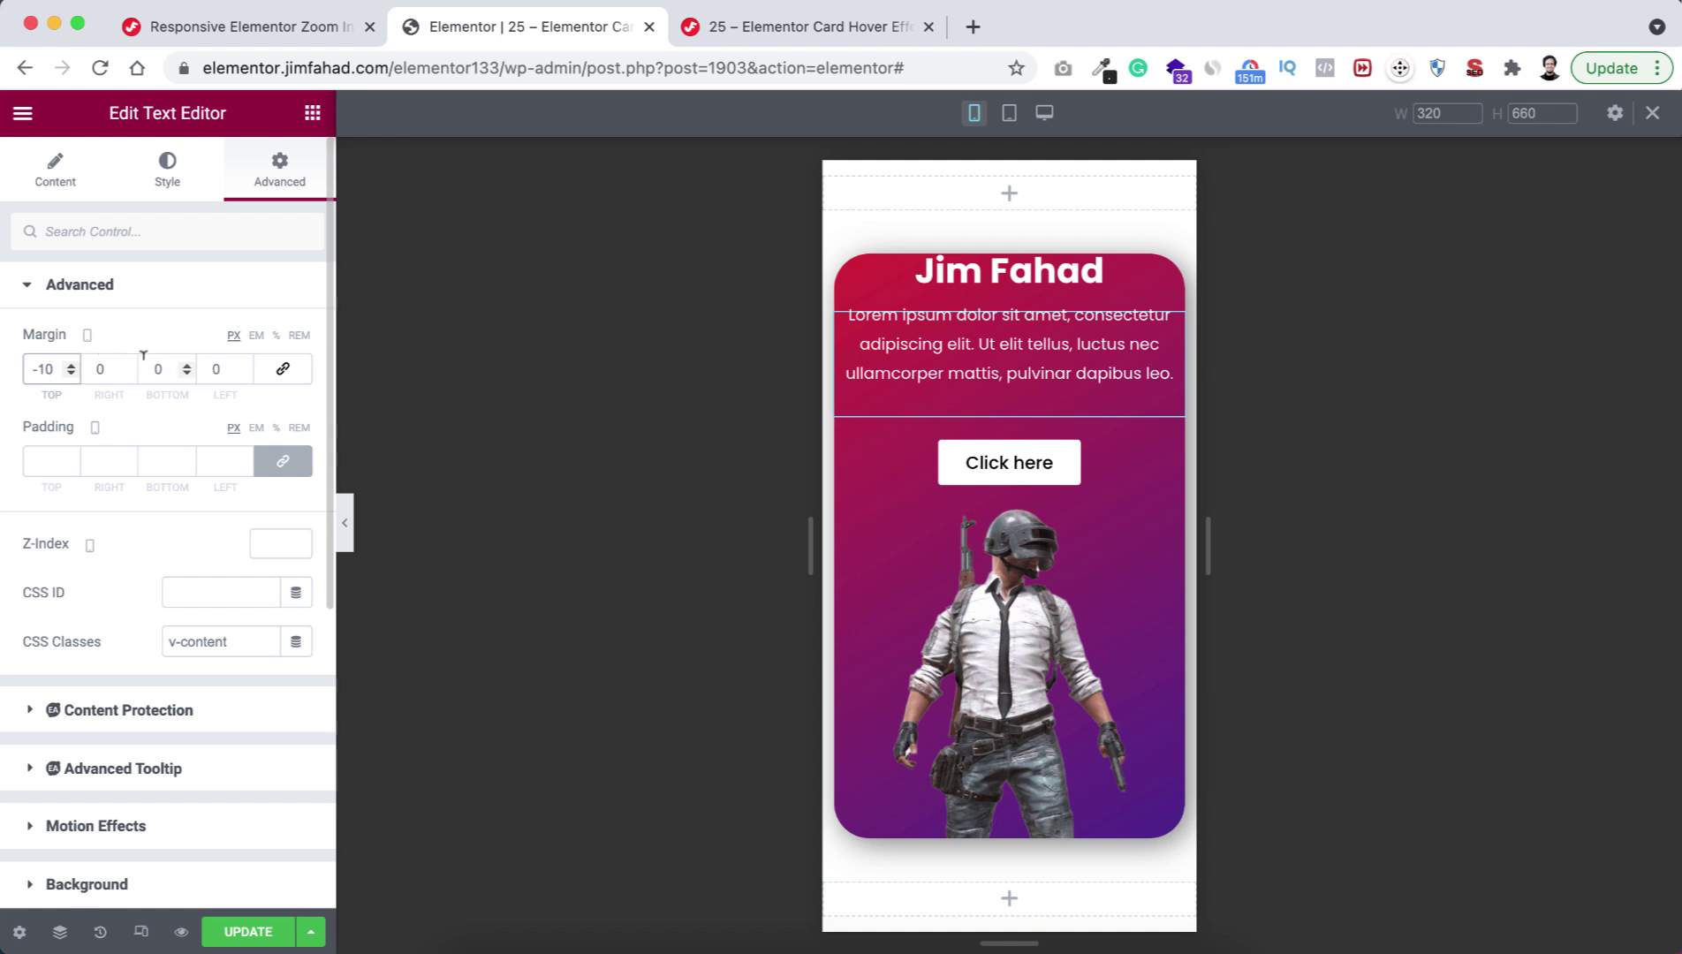
pyautogui.doubleClick(150, 368)
pyautogui.write('-1')
pyautogui.press('Down')
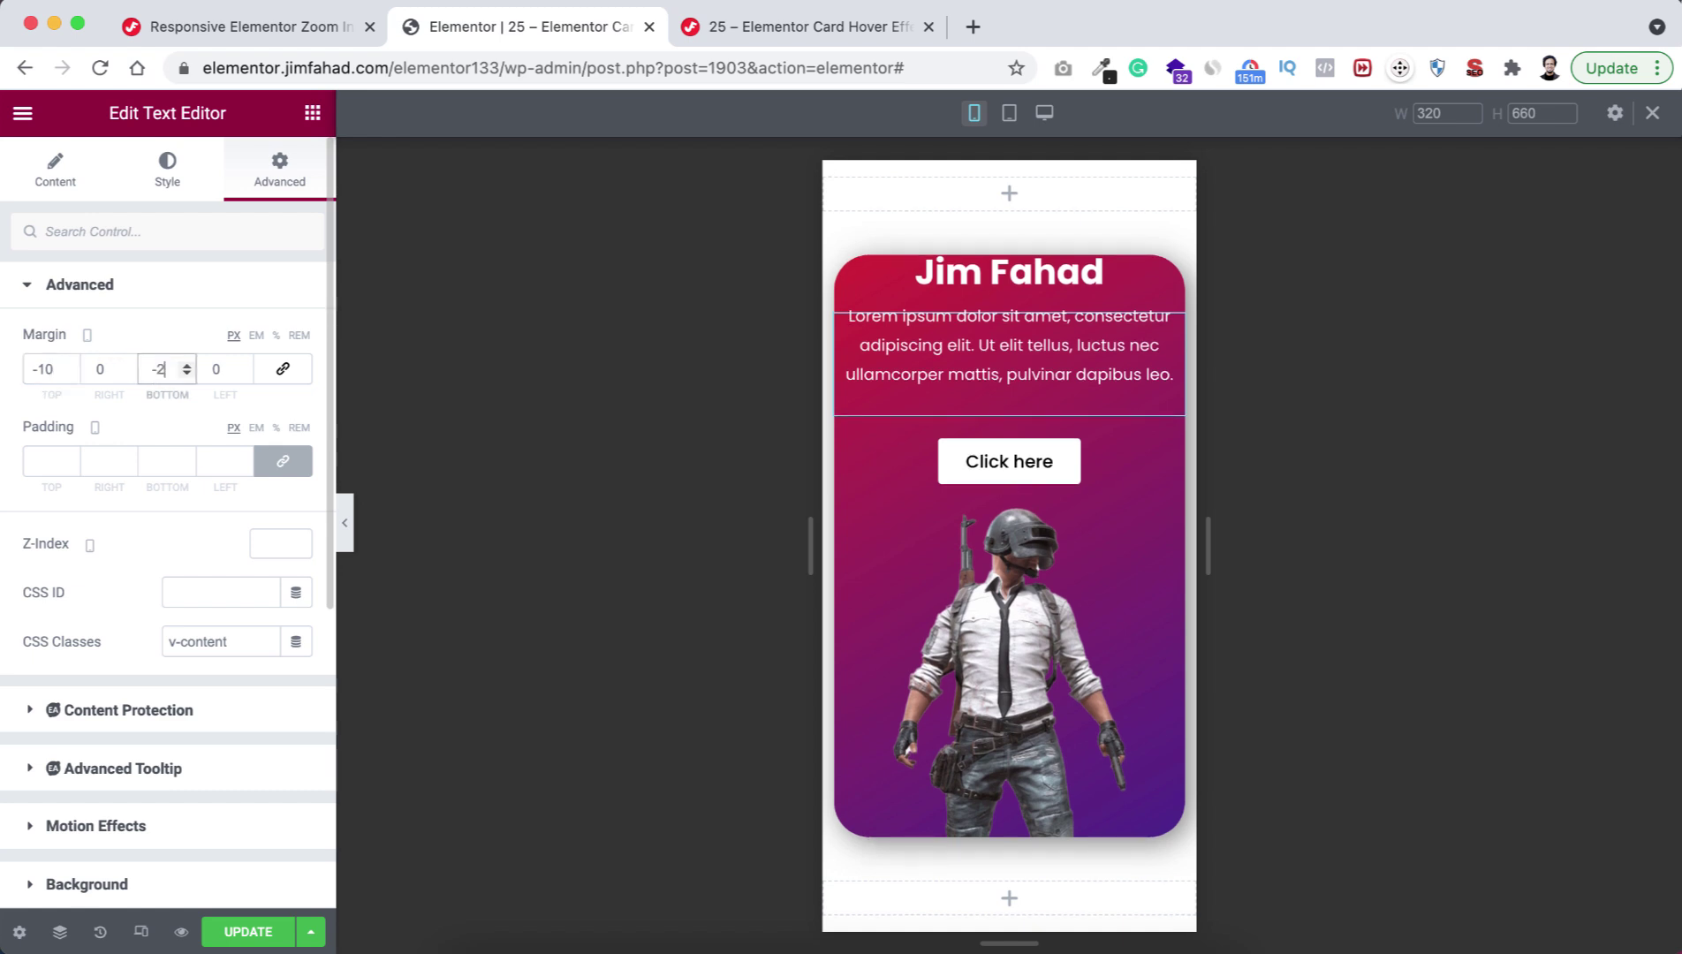
pyautogui.write('5')
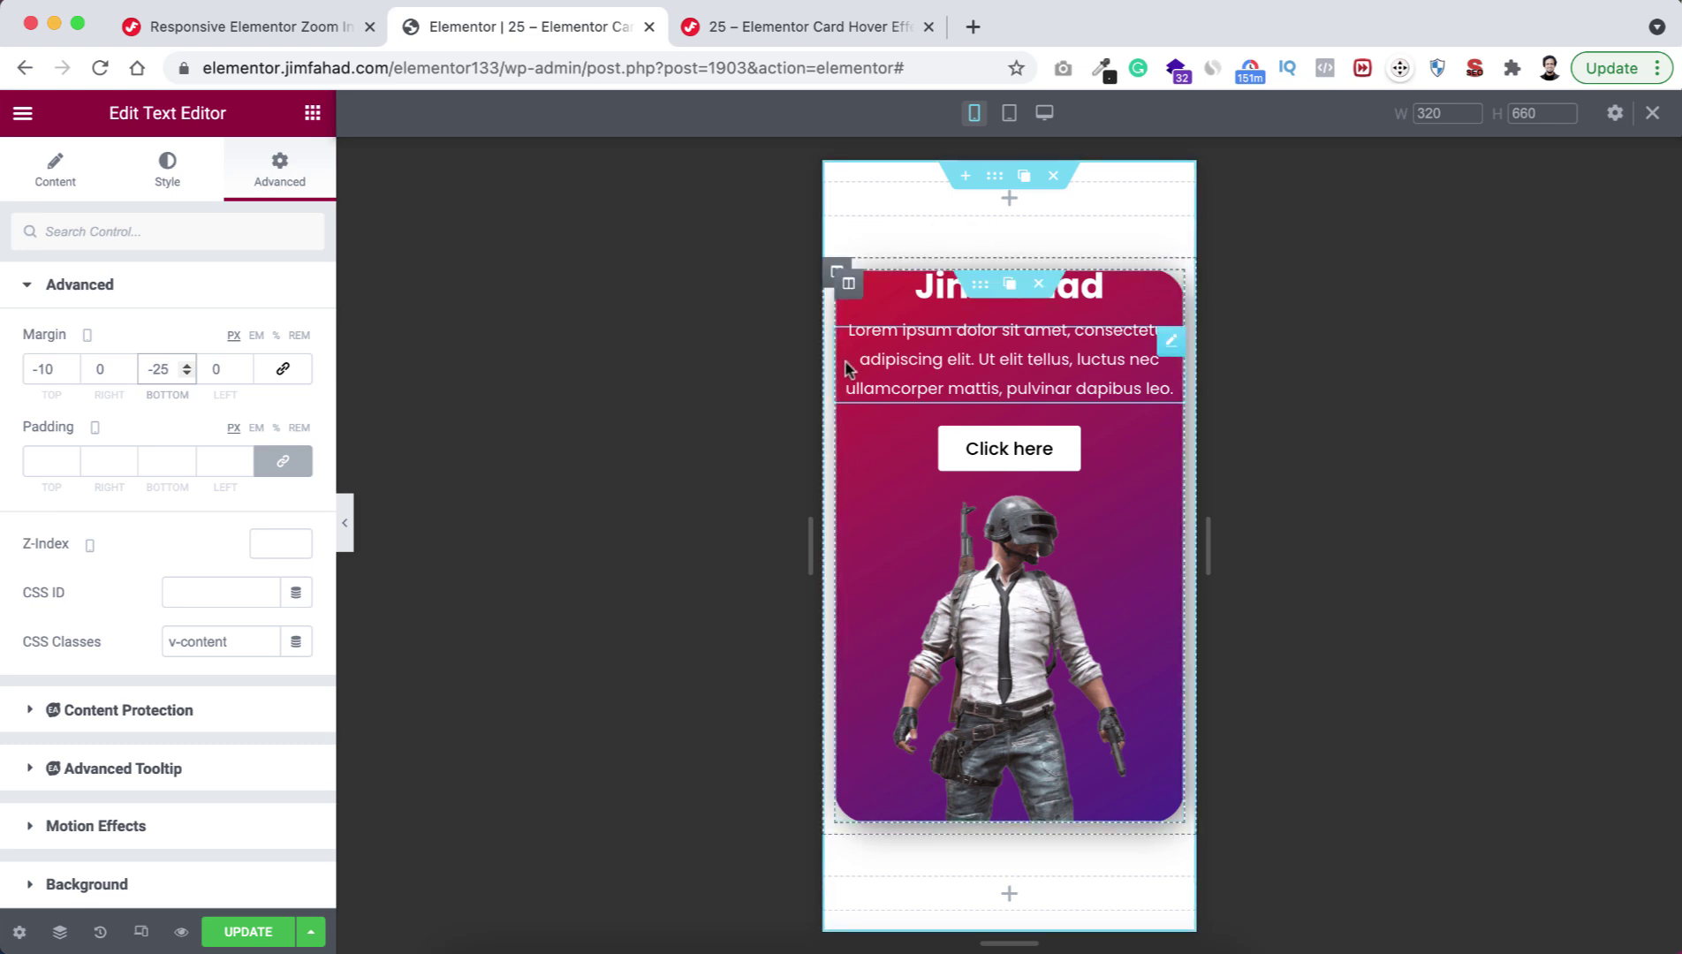
# Set the inner section's unlinked mobile padding to 15 top, 7 right, 0 bottom, 7 left.
pyautogui.click(980, 293)
pyautogui.click(271, 180)
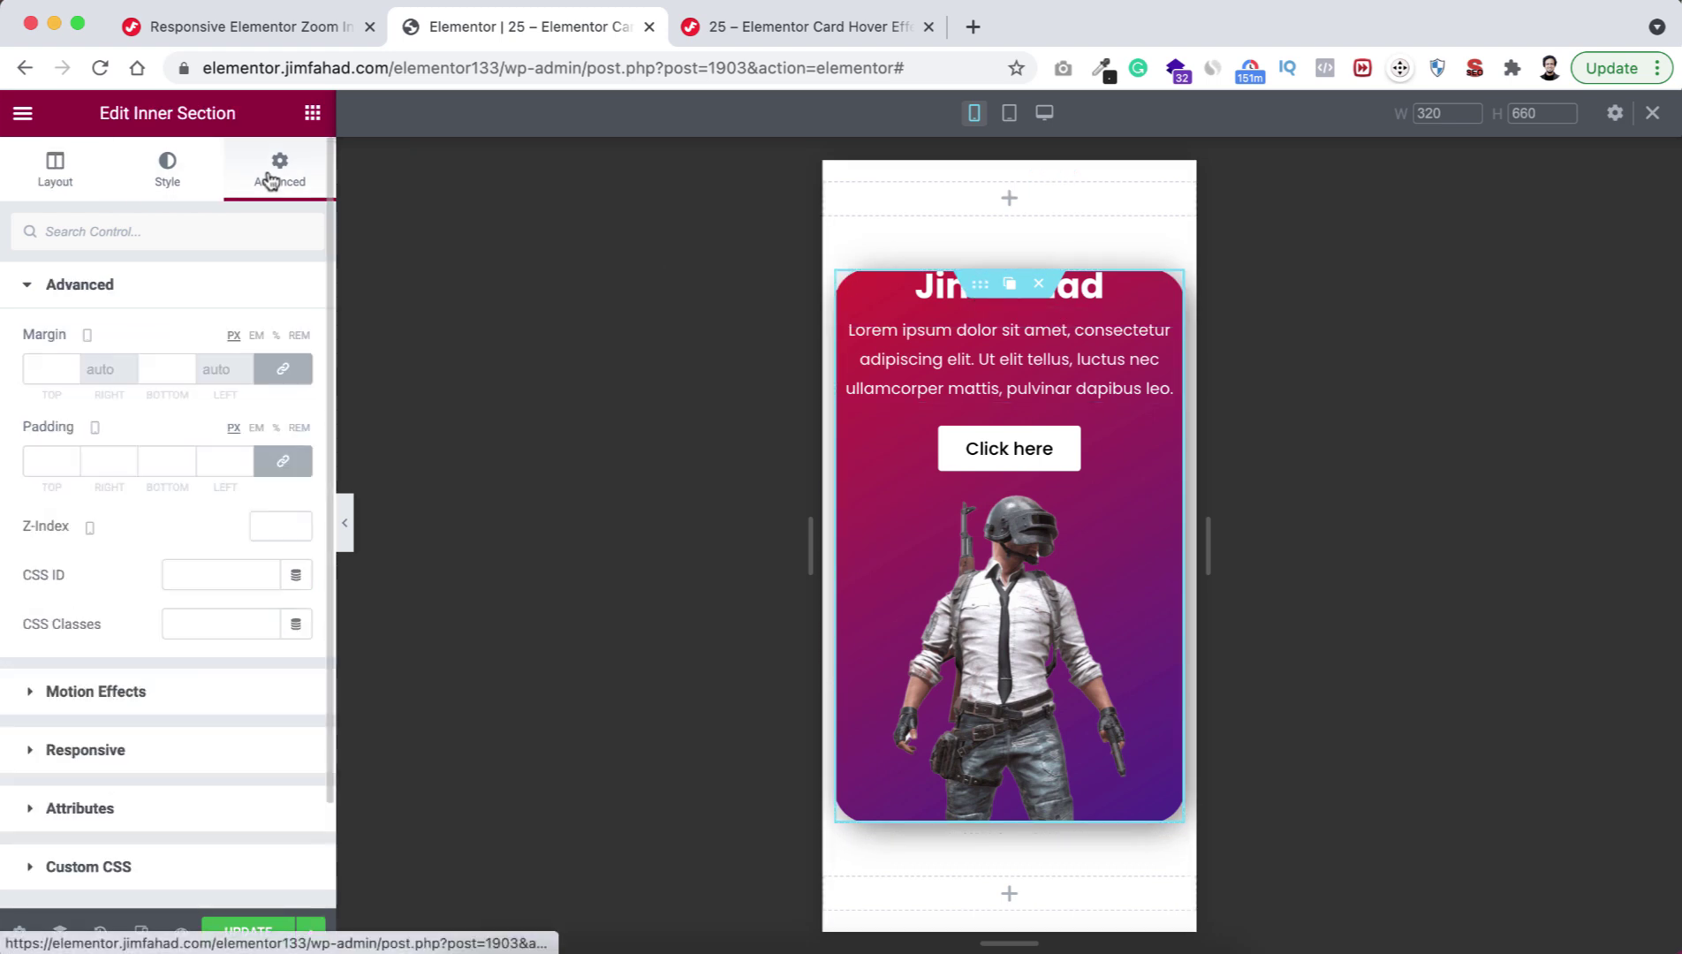
pyautogui.click(292, 463)
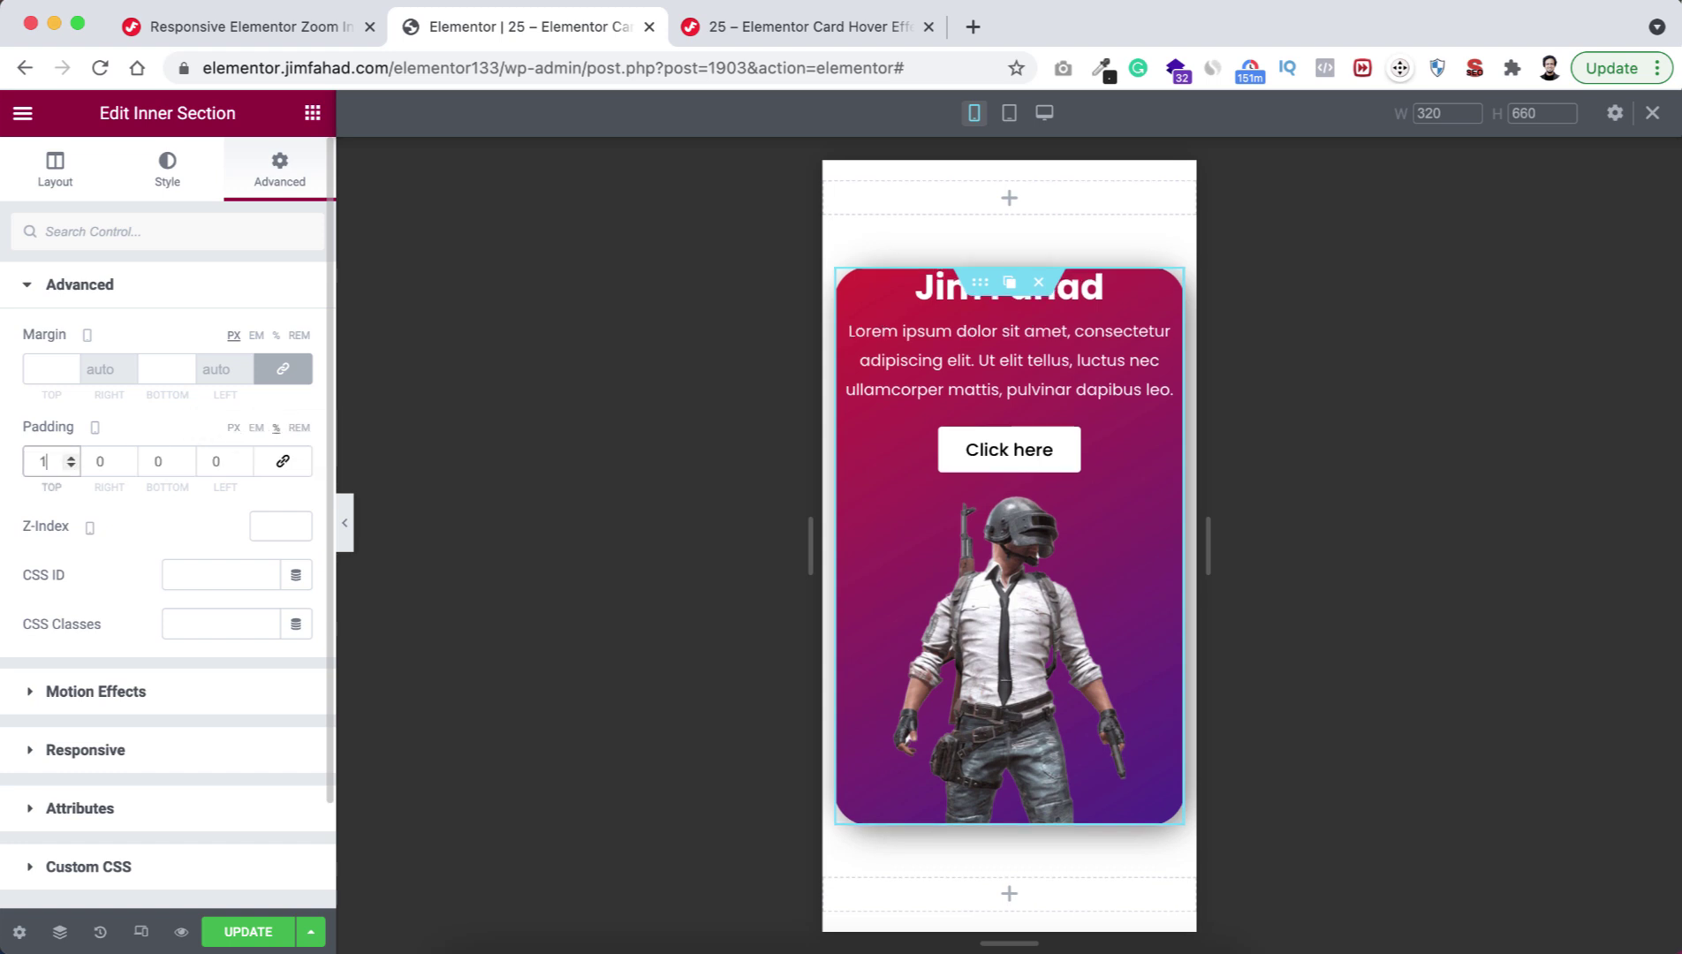
pyautogui.write('15')
pyautogui.click(97, 460)
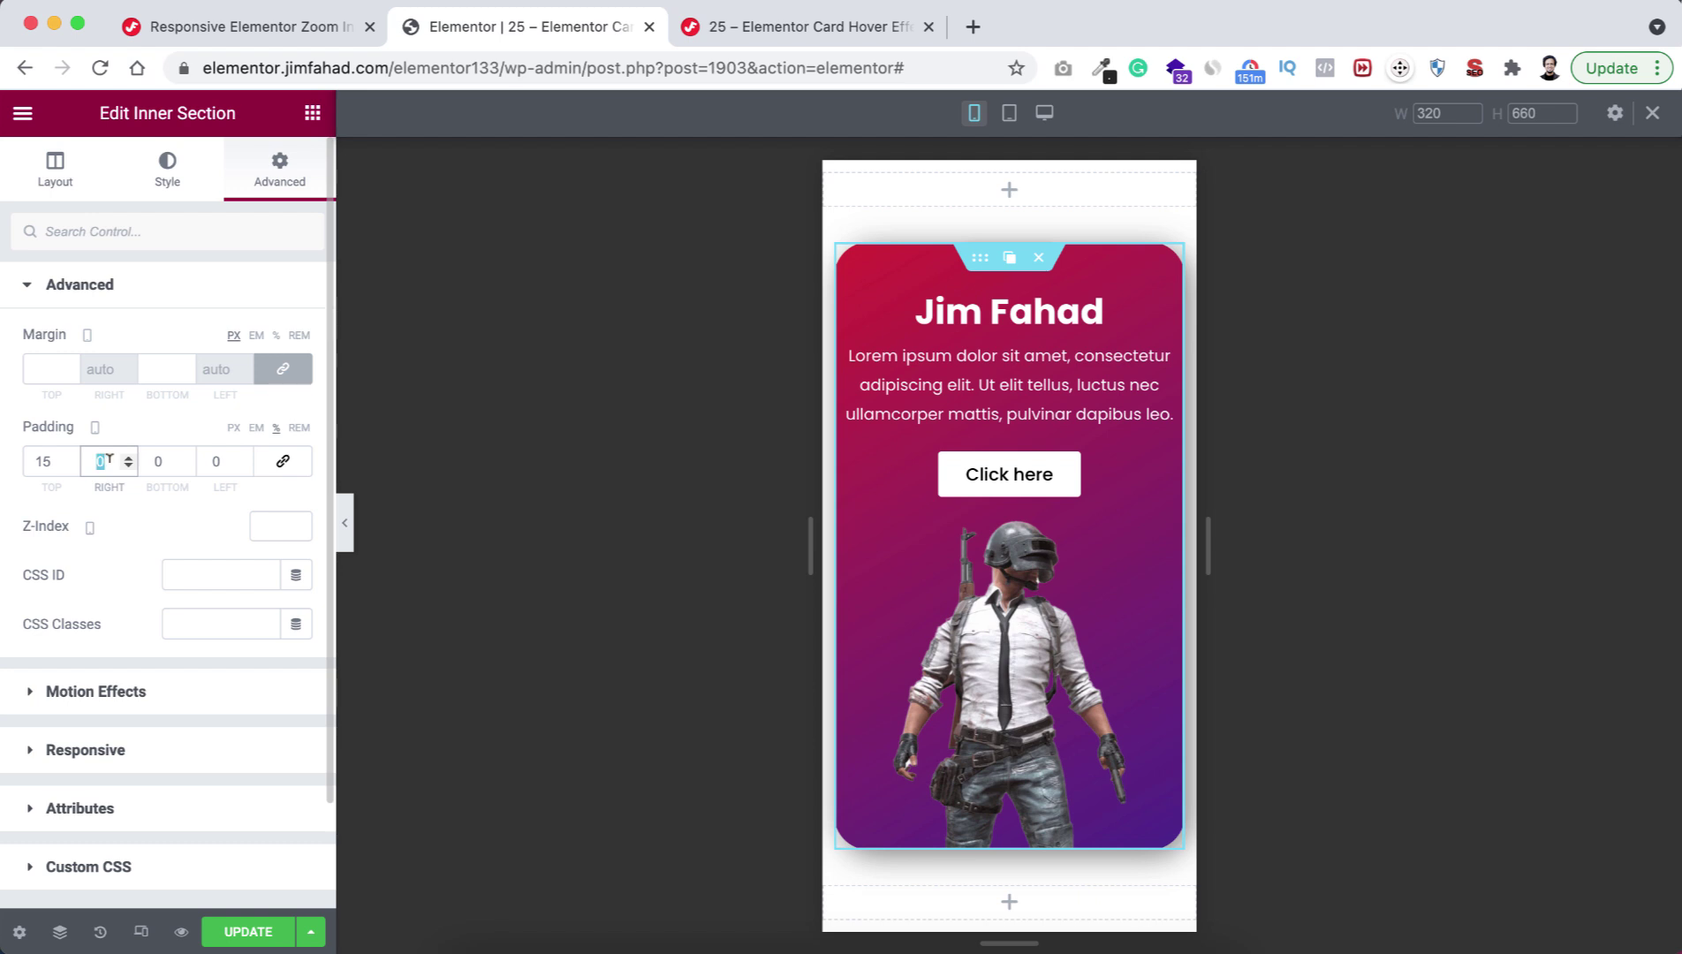
pyautogui.write('7')
pyautogui.click(215, 460)
pyautogui.write('7')
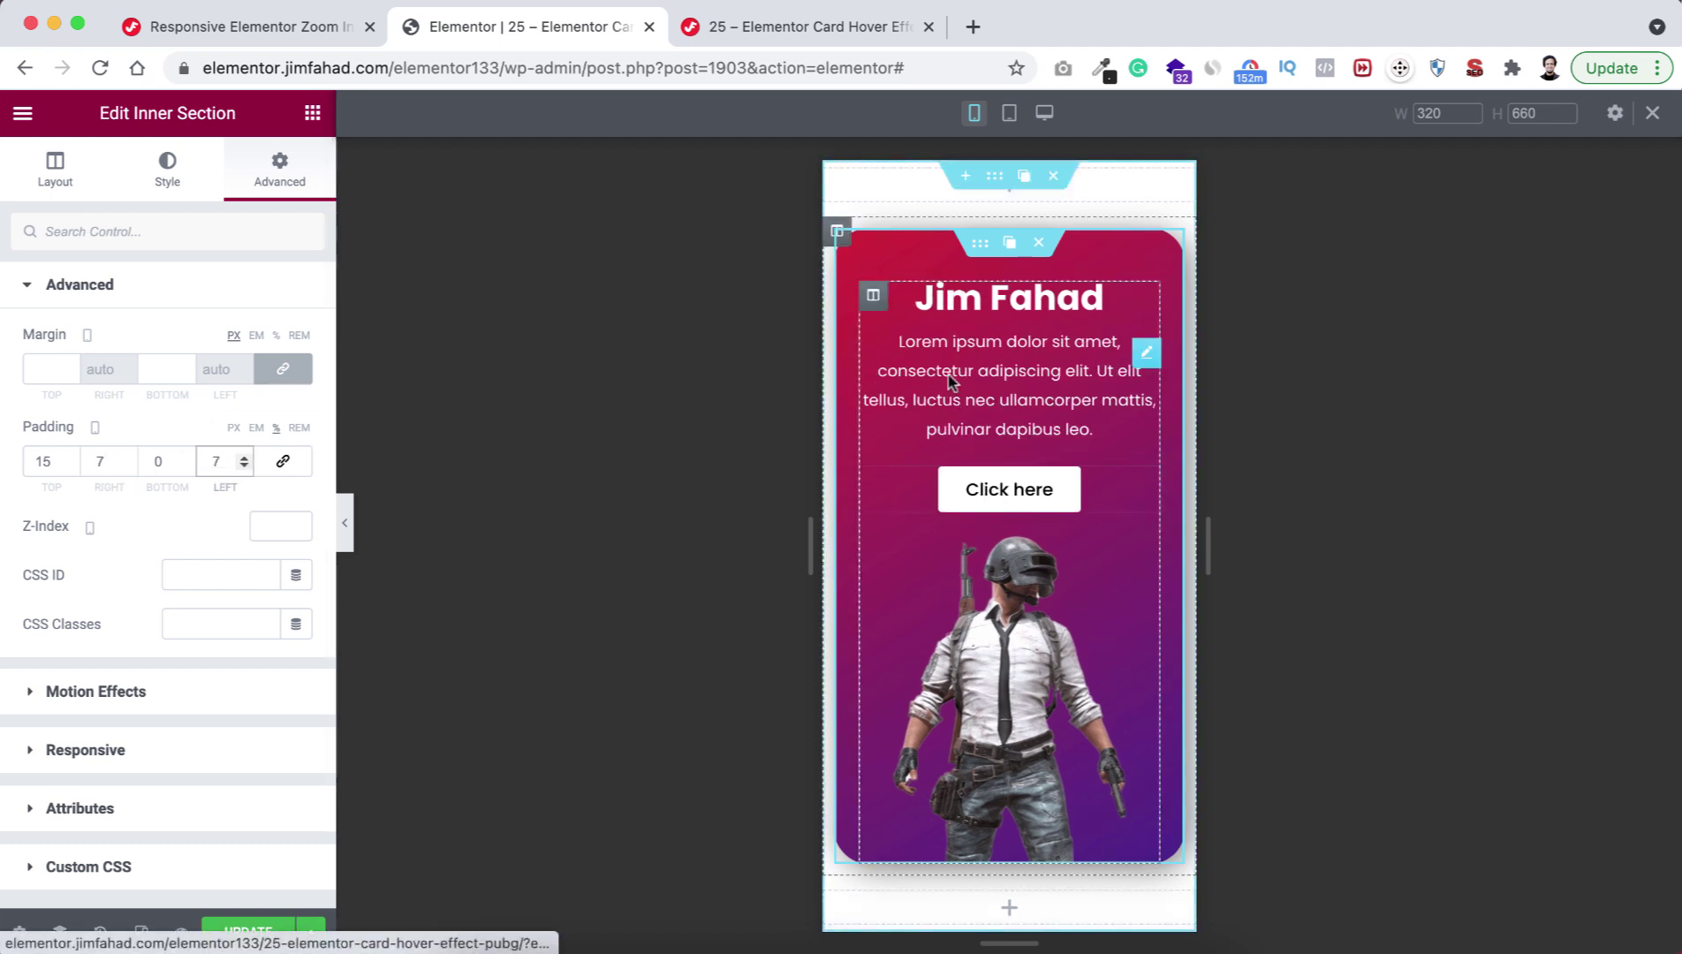
# Check the card at tablet and desktop widths, then exit responsive mode.
pyautogui.click(1009, 112)
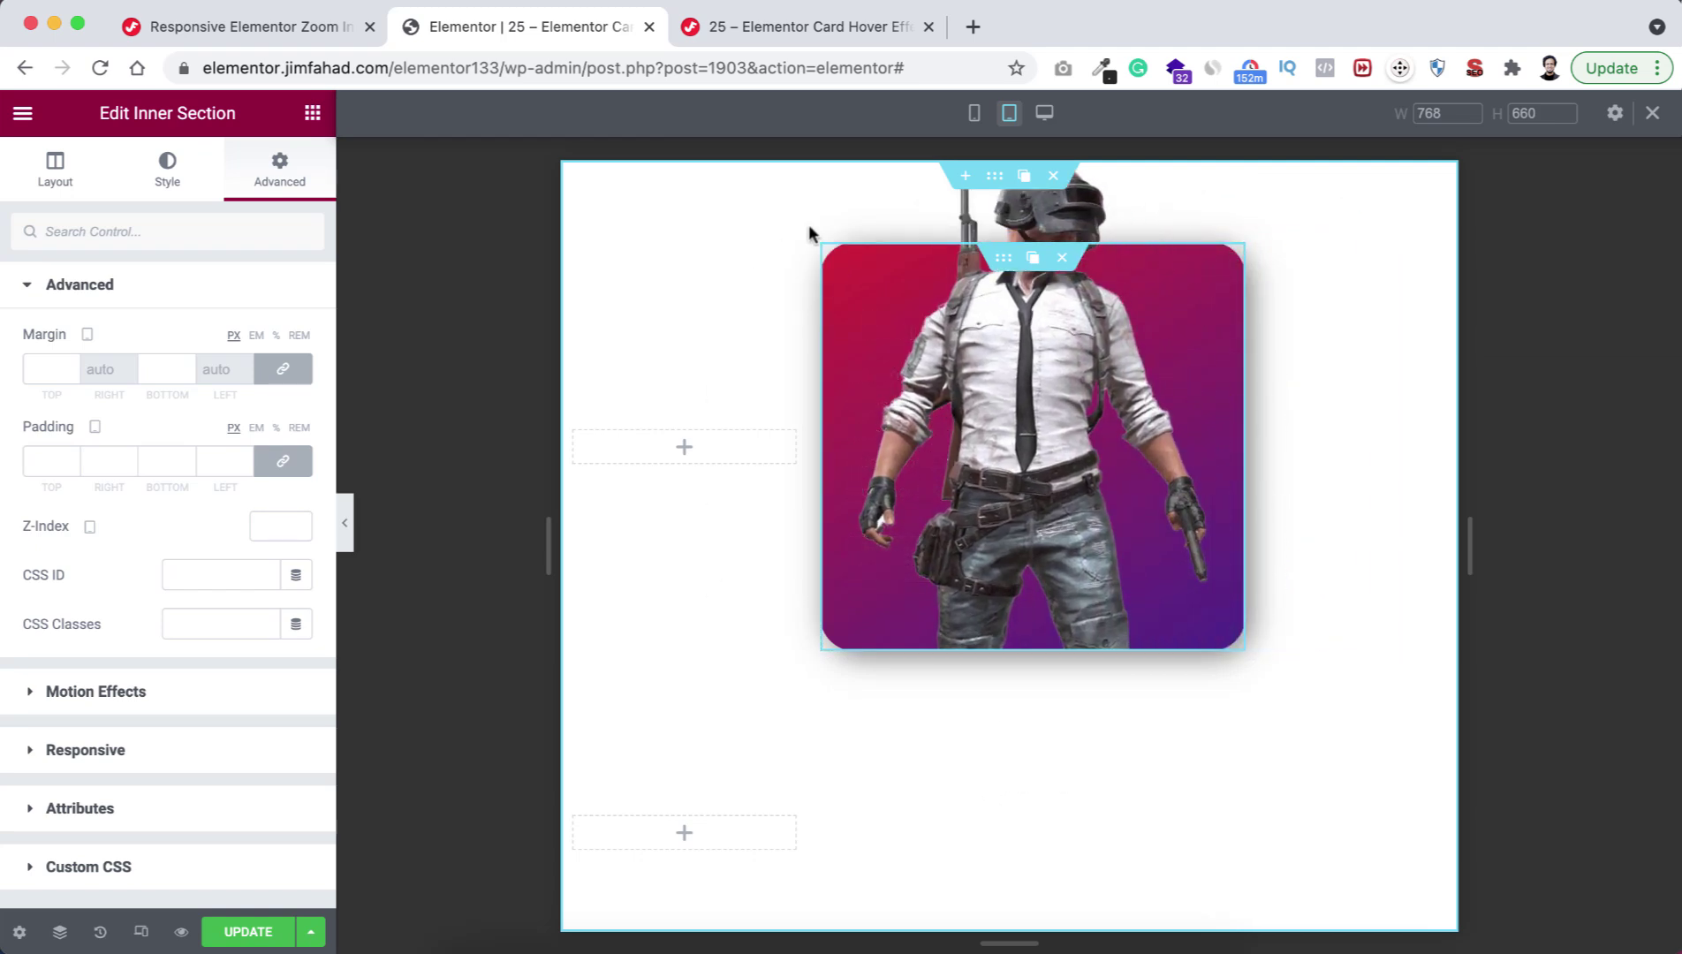
pyautogui.click(1045, 113)
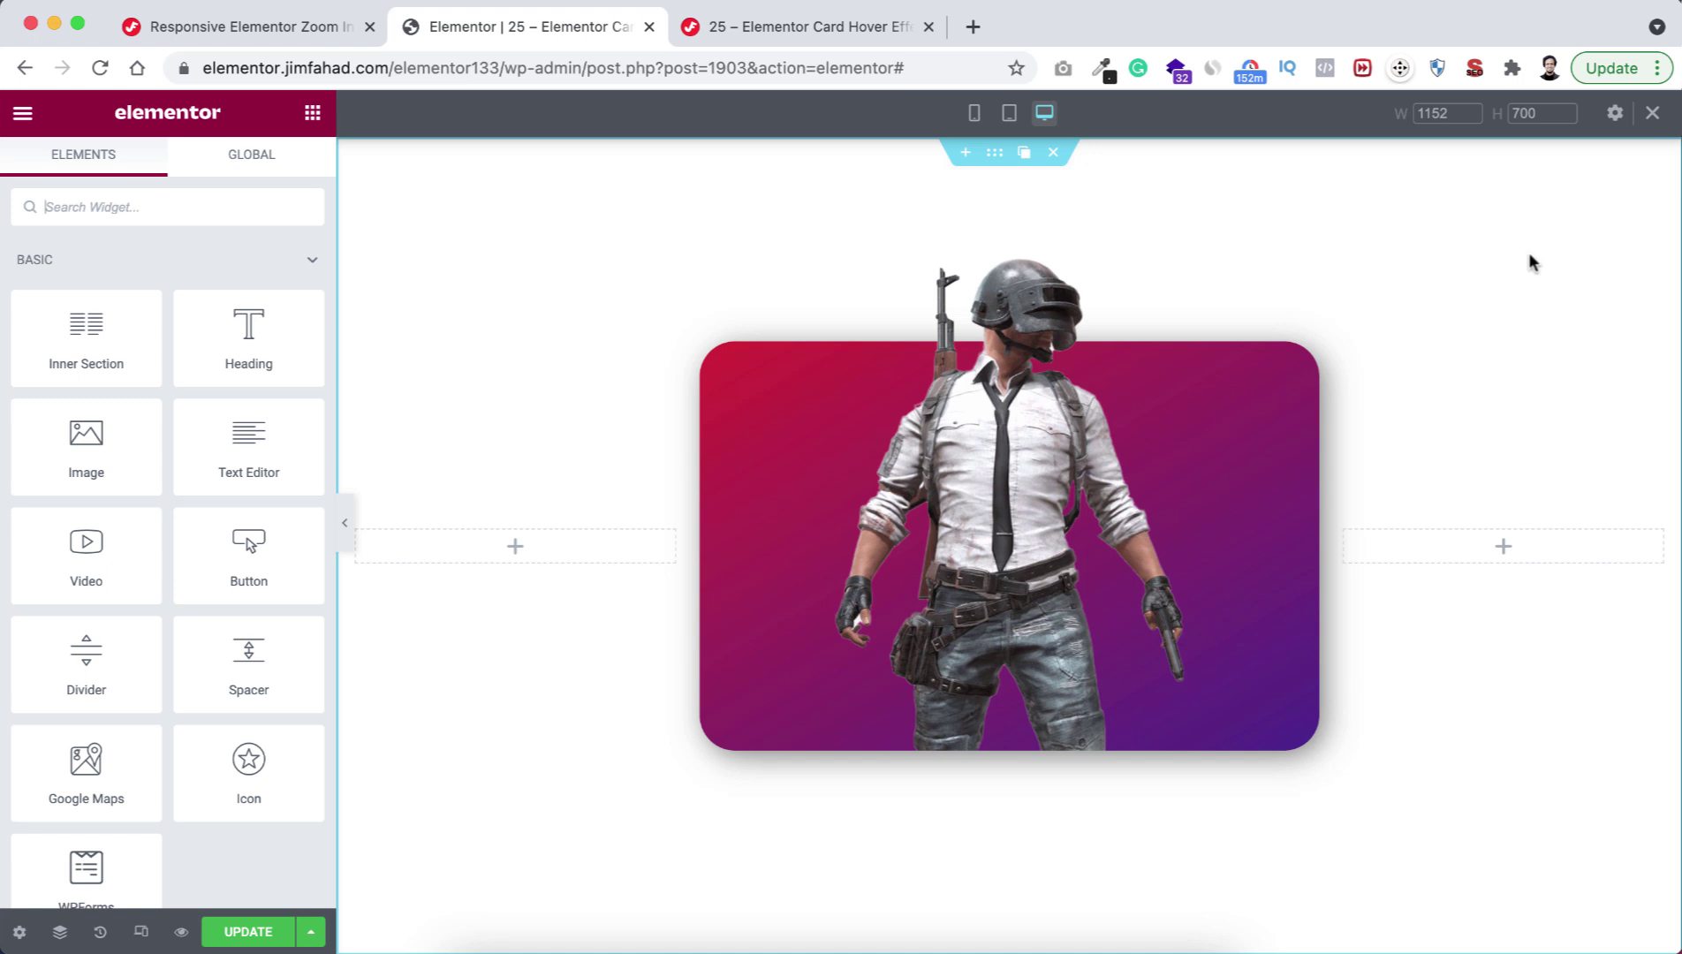
pyautogui.click(1652, 113)
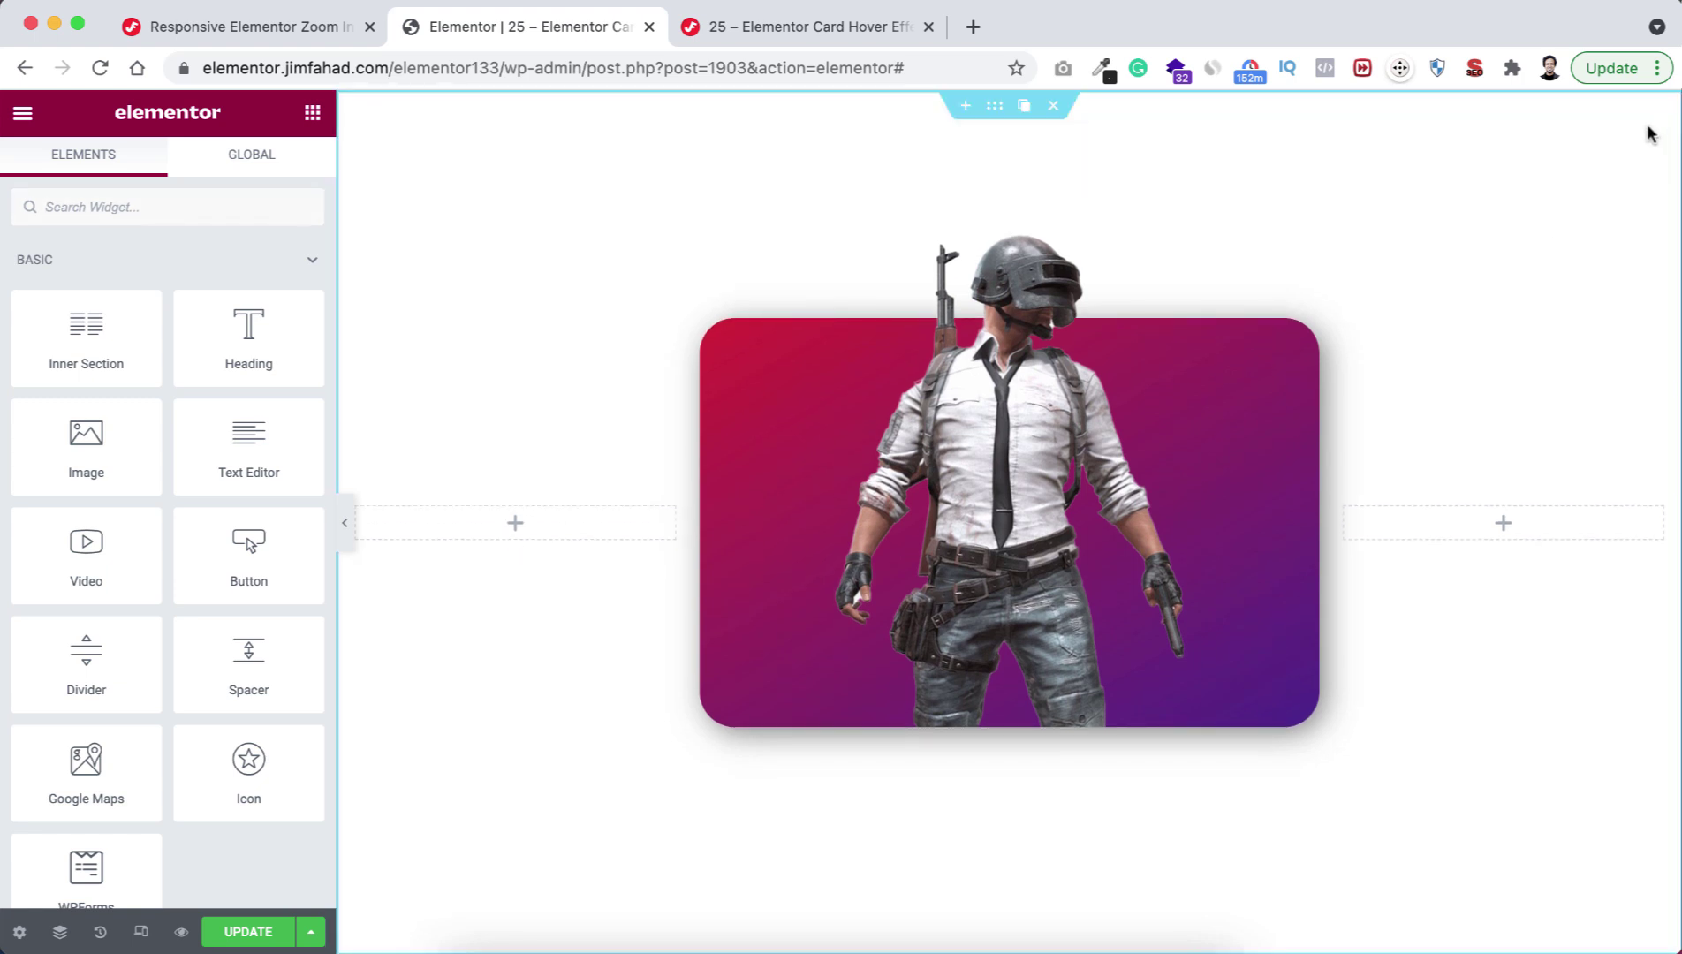
# Save the page with Ctrl+S and test the card's hover reveal of text and button.
pyautogui.hotkey('ctrl', 's')
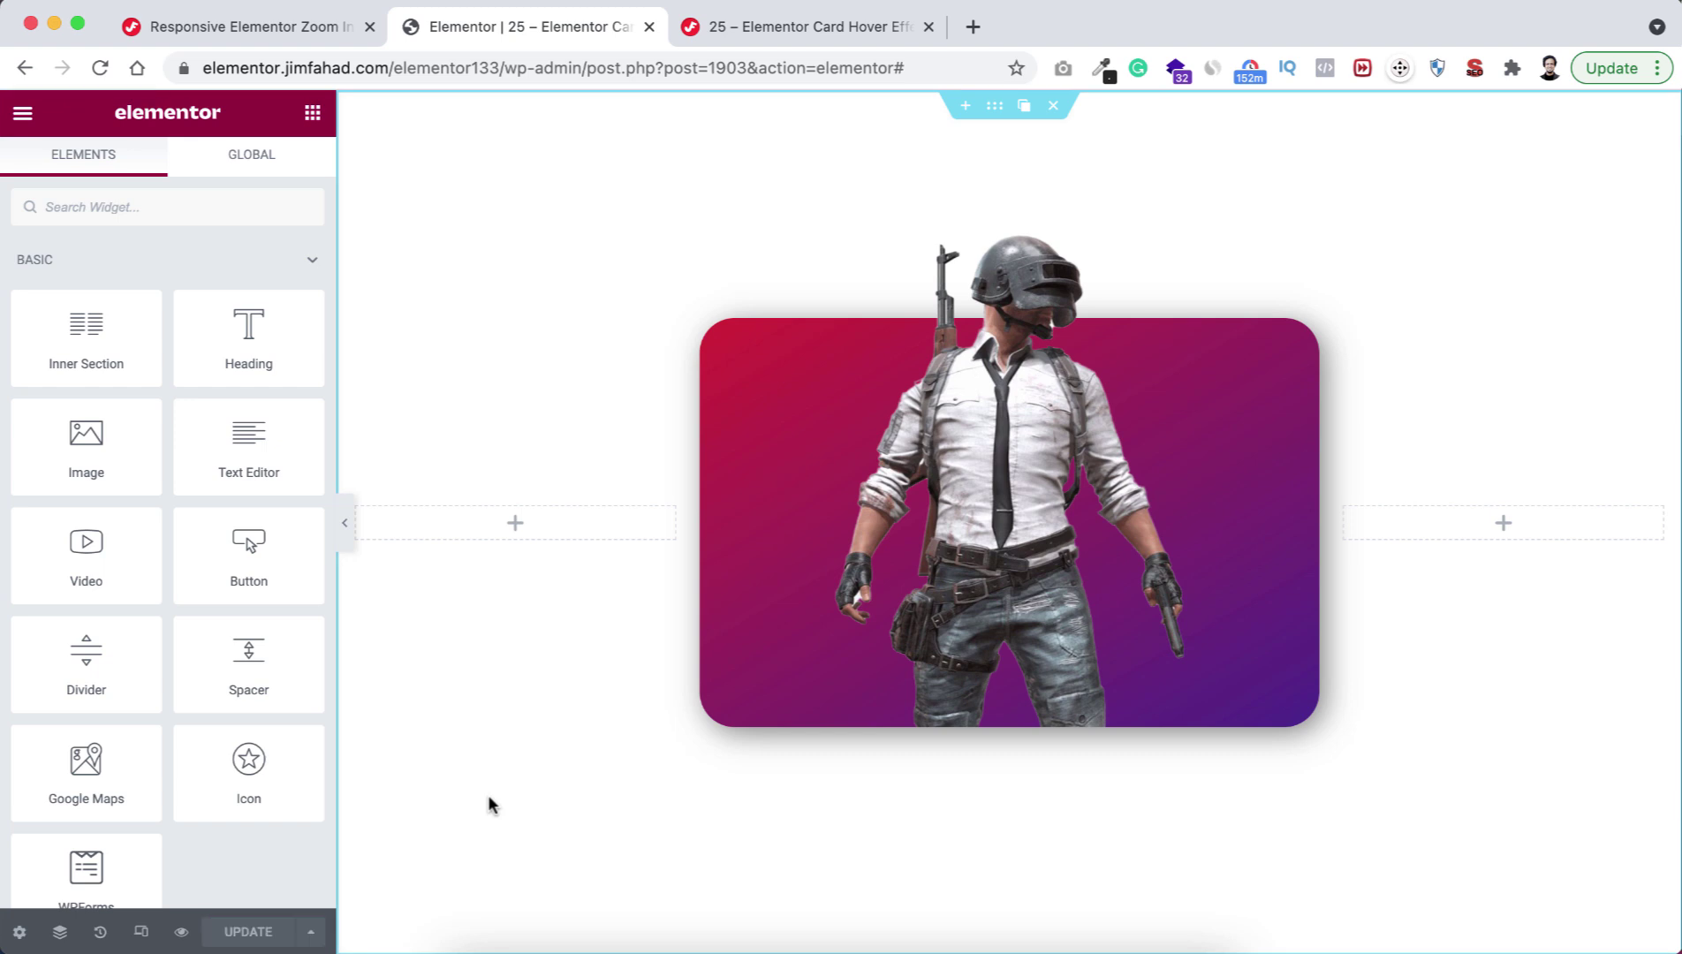
pyautogui.moveTo(1007, 594)
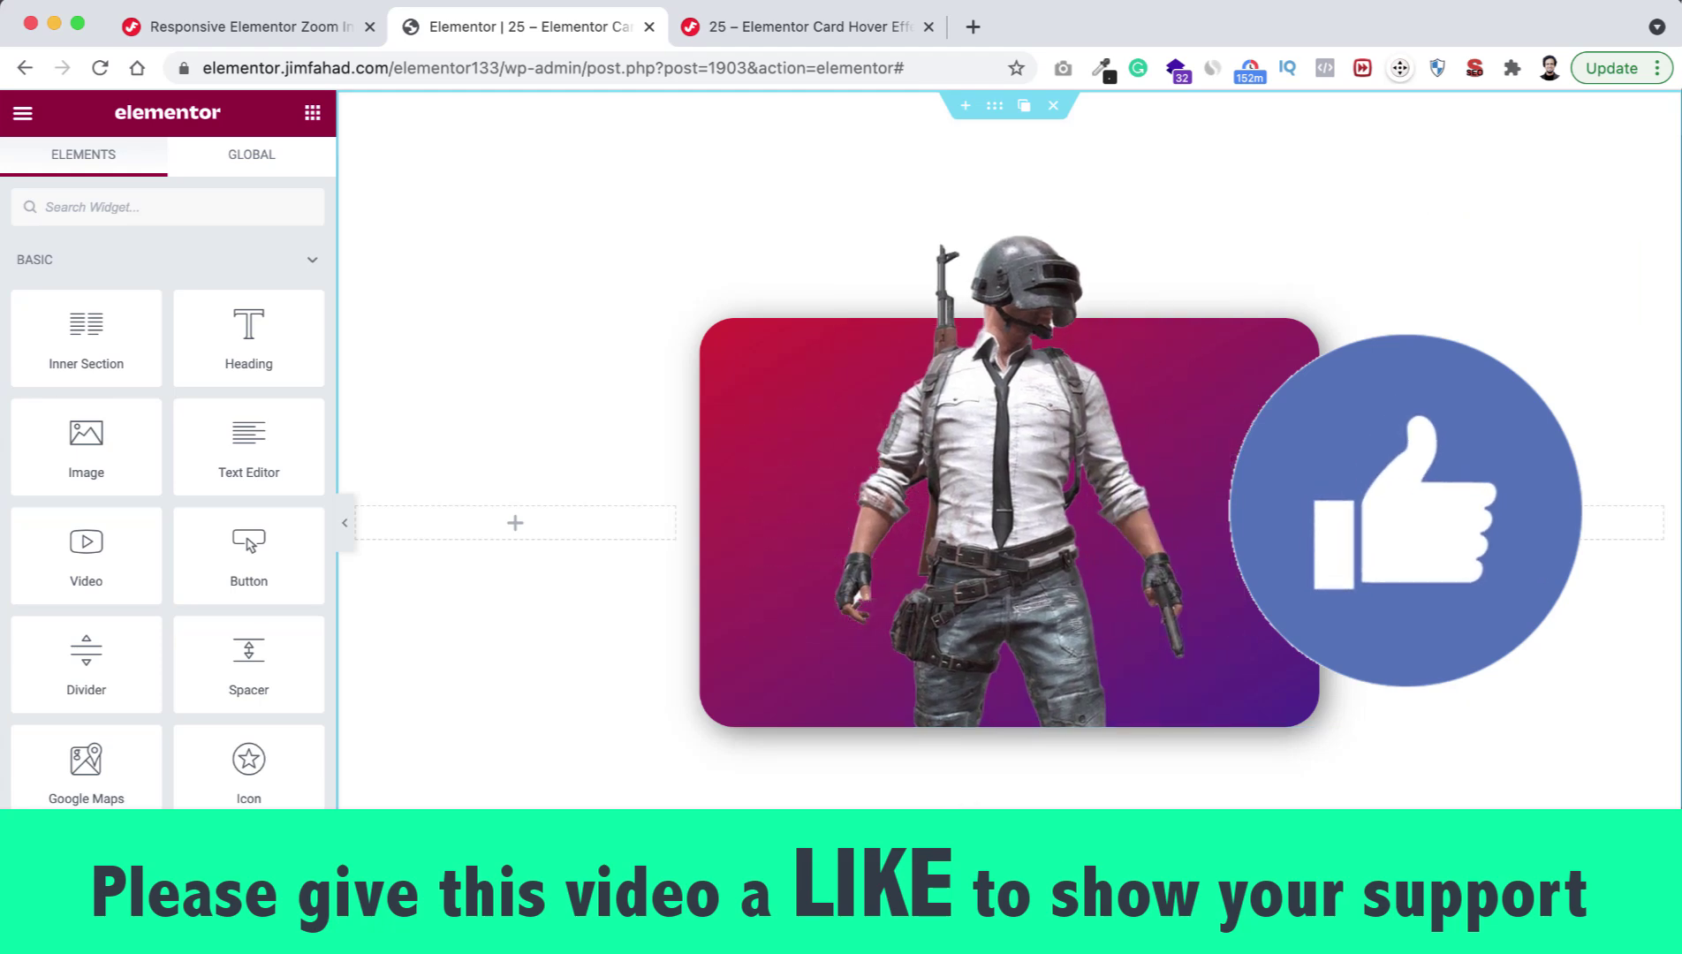
pyautogui.moveTo(1008, 682)
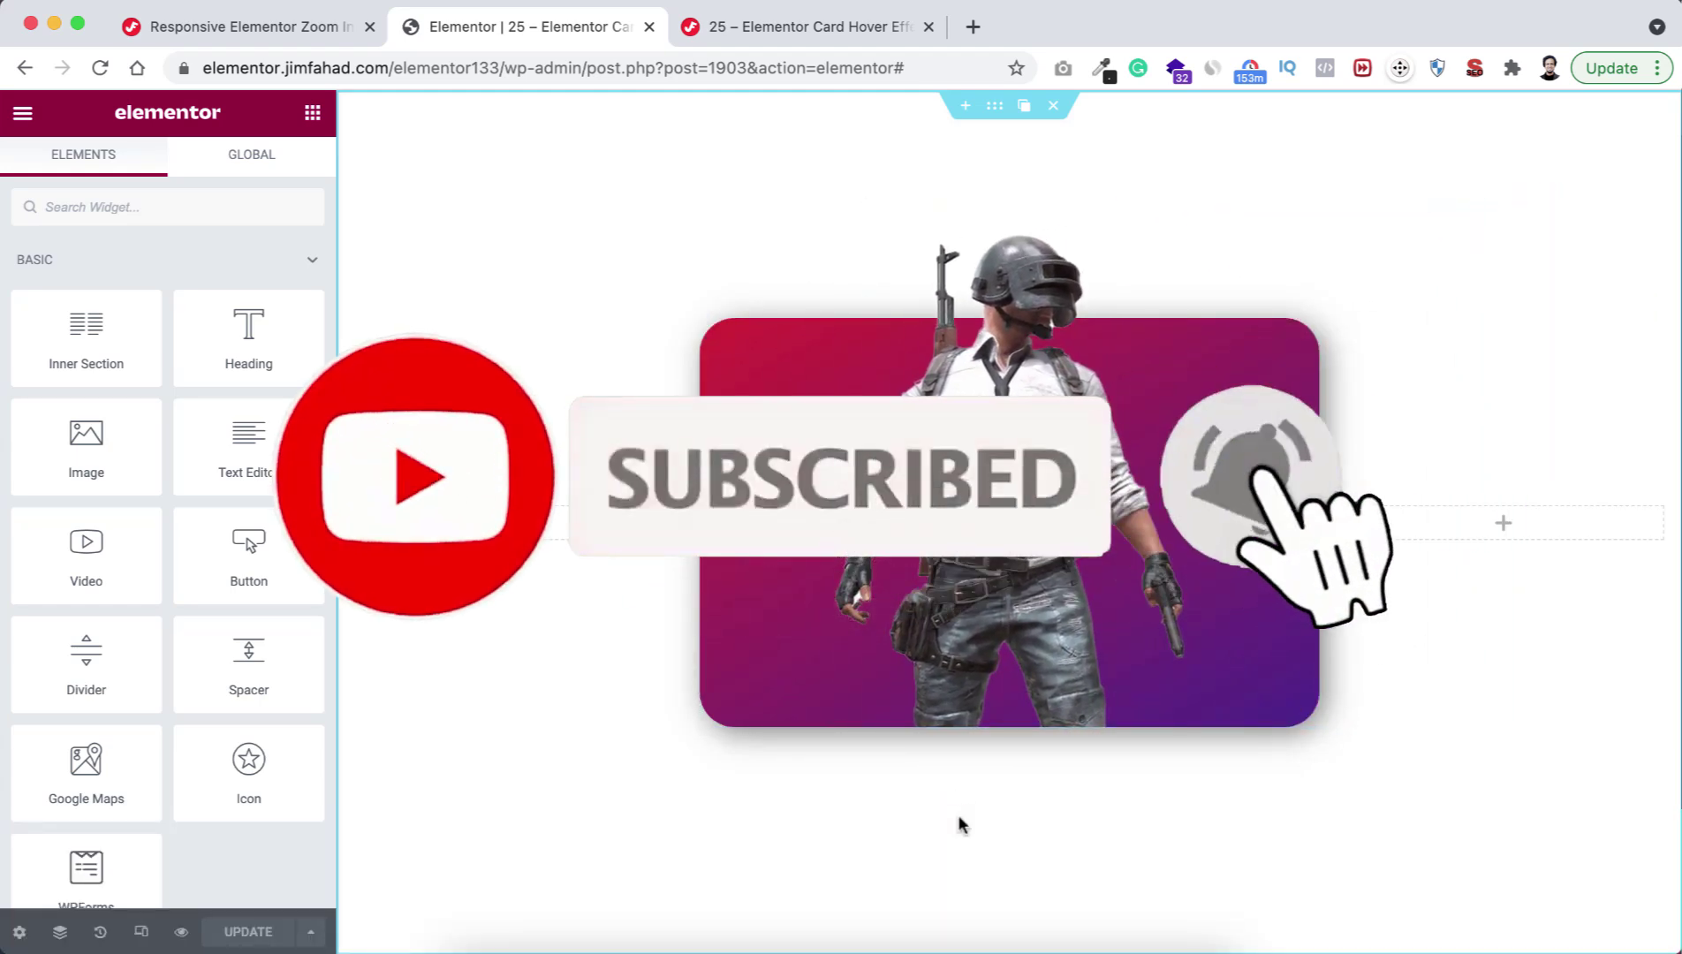
pyautogui.moveTo(981, 636)
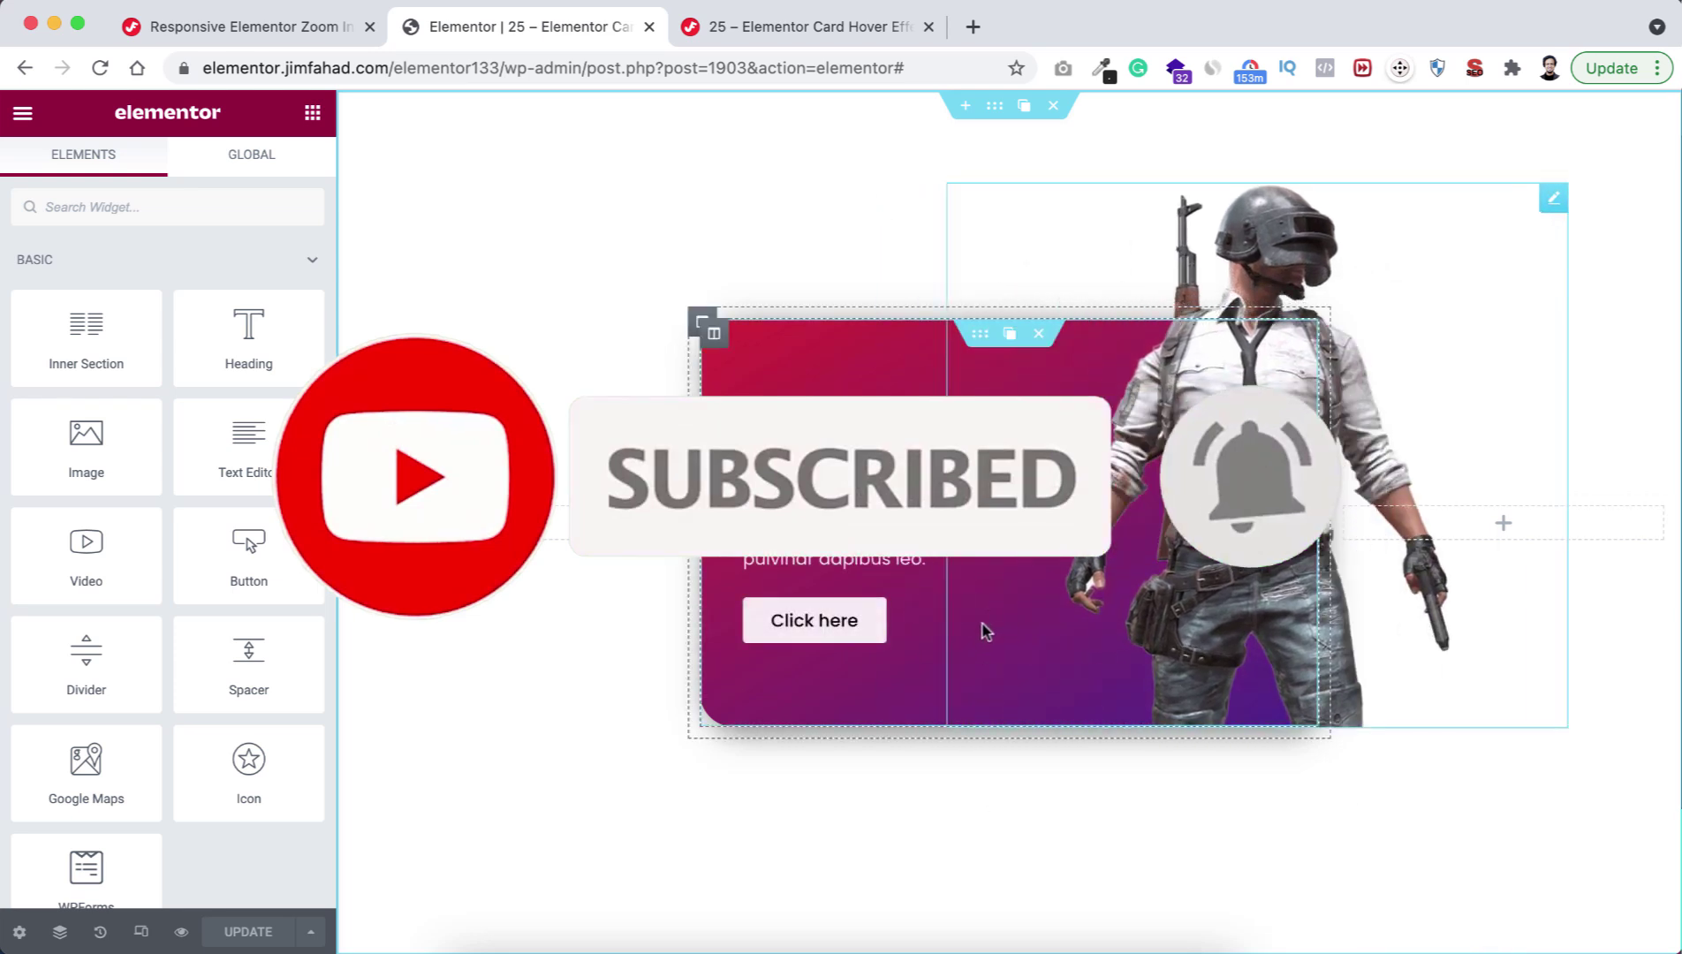